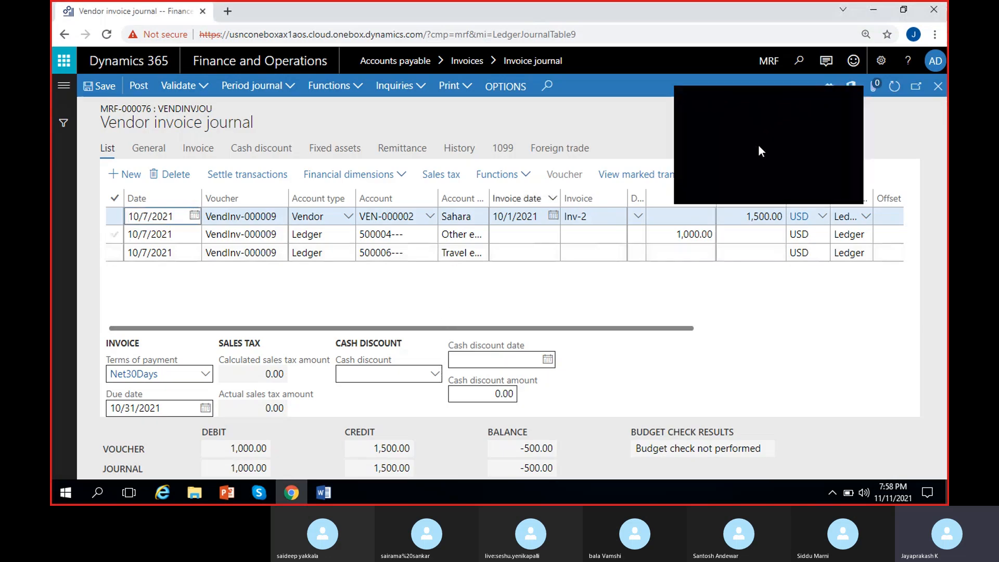
- Close the open vendor invoice journal pages and return to the dashboard
{"action": "left_click", "coordinate": [937, 89]}
{"action": "left_click", "coordinate": [937, 88]}
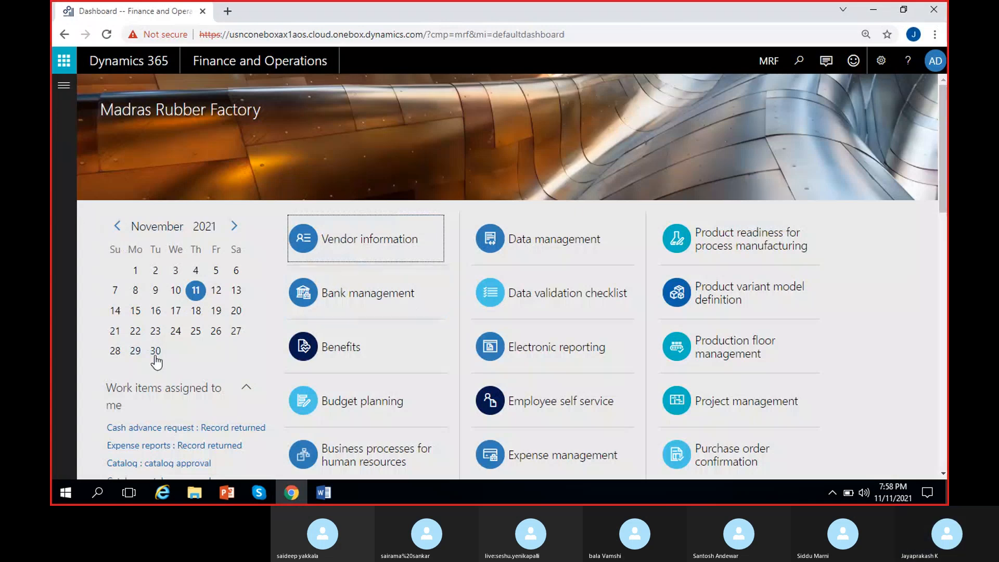
{"action": "left_click", "coordinate": [259, 492]}
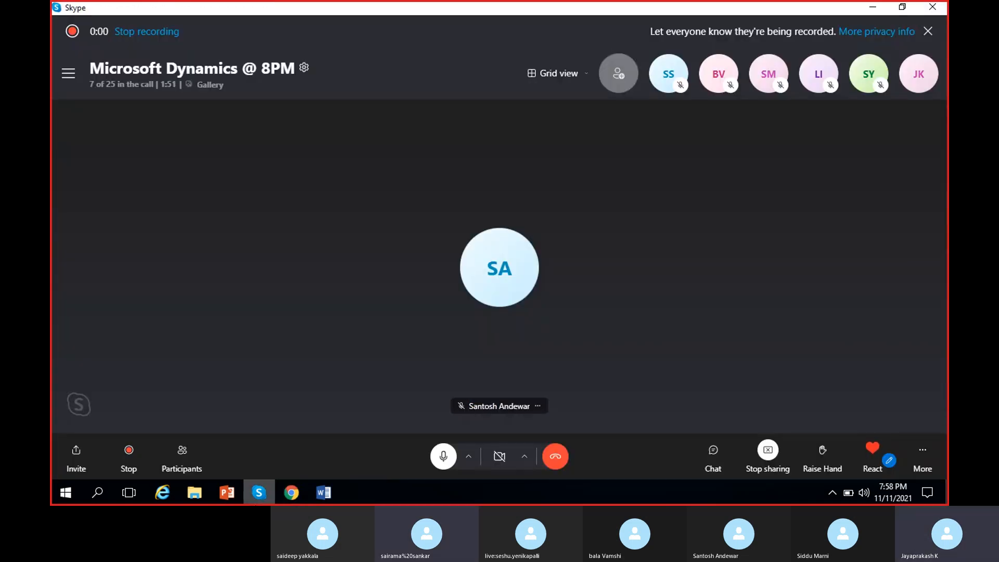
{"action": "left_click", "coordinate": [259, 493]}
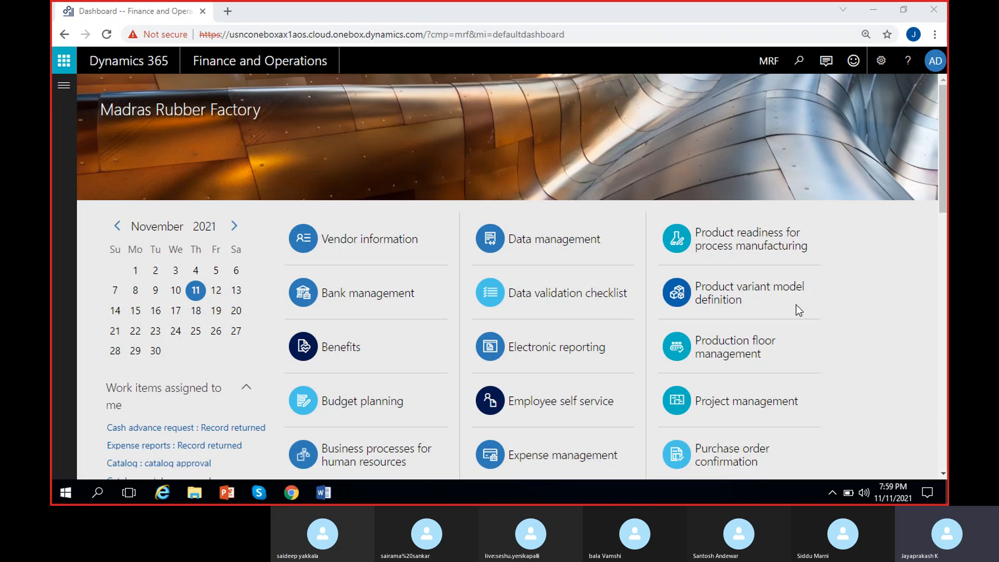
- Open the vendor record for Sahara from the All vendors list in Accounts payable
{"action": "left_click", "coordinate": [63, 86]}
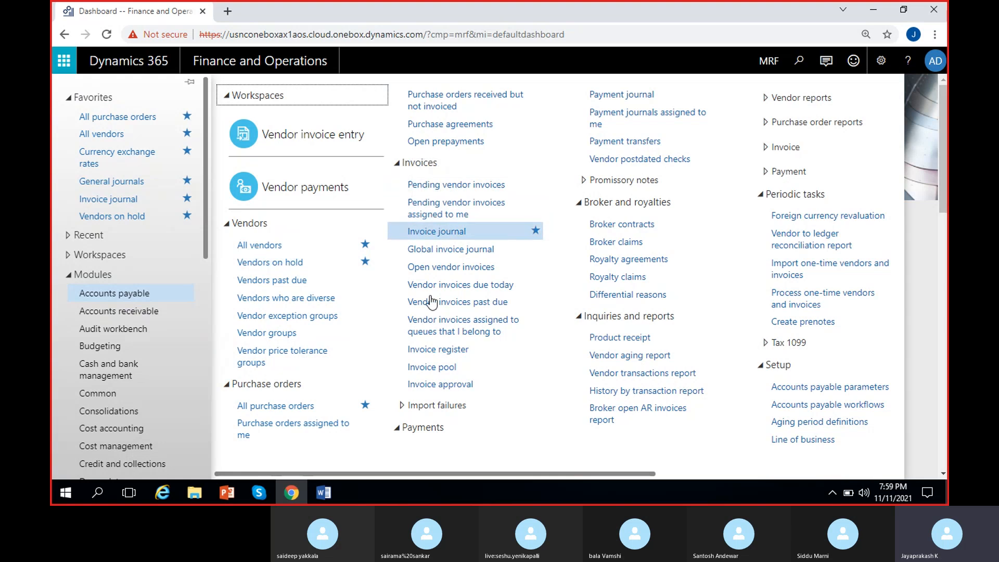
{"action": "left_click", "coordinate": [267, 248]}
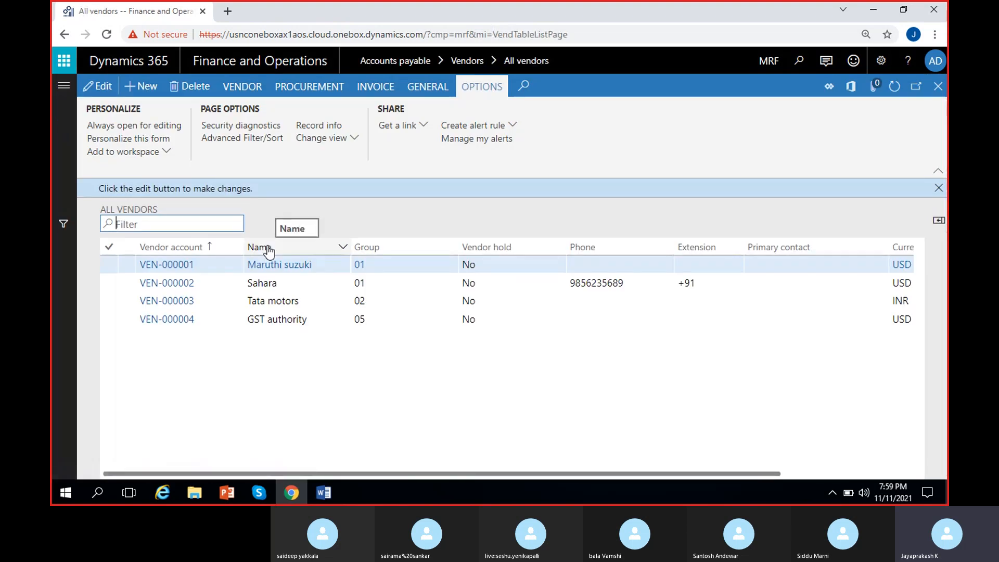
{"action": "left_click", "coordinate": [393, 283]}
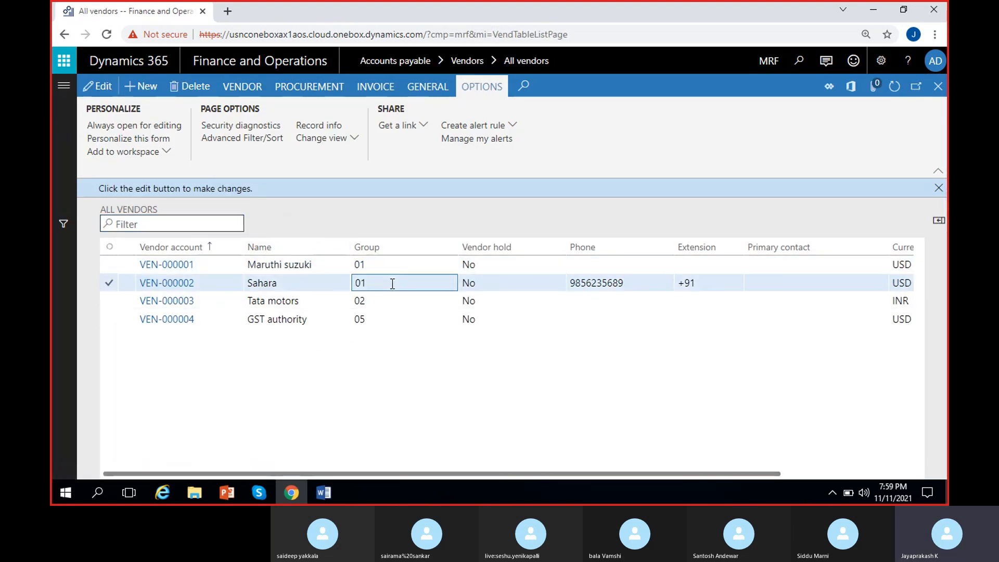
{"action": "left_click", "coordinate": [166, 284]}
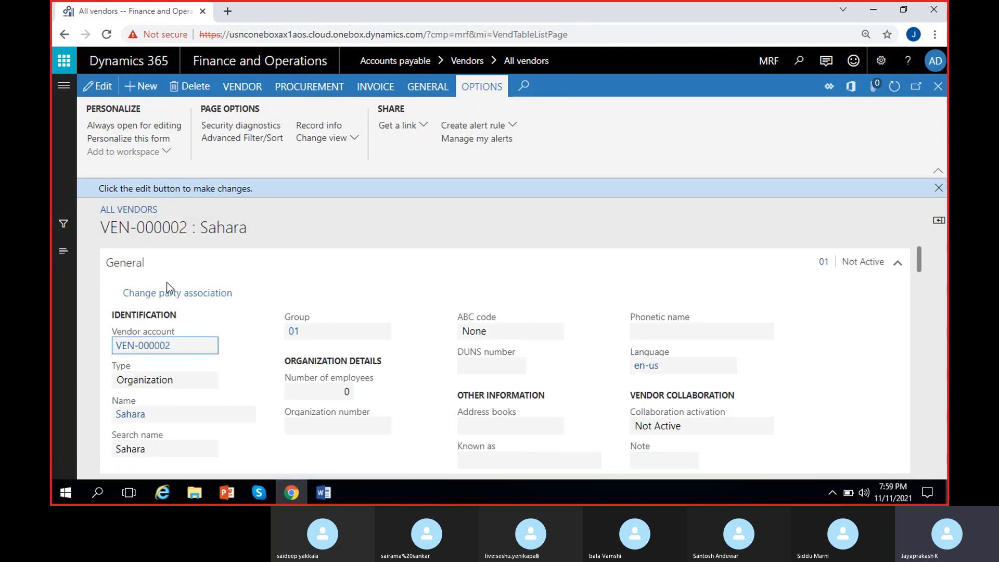
- Review Sahara's payment settings and its sales tax group under Invoice and delivery, then return to the vendor list with Sahara selected
{"action": "scroll", "coordinate": [377, 367], "scroll_direction": "down", "scroll_amount": 5}
{"action": "scroll", "coordinate": [377, 363], "scroll_direction": "down", "scroll_amount": 10}
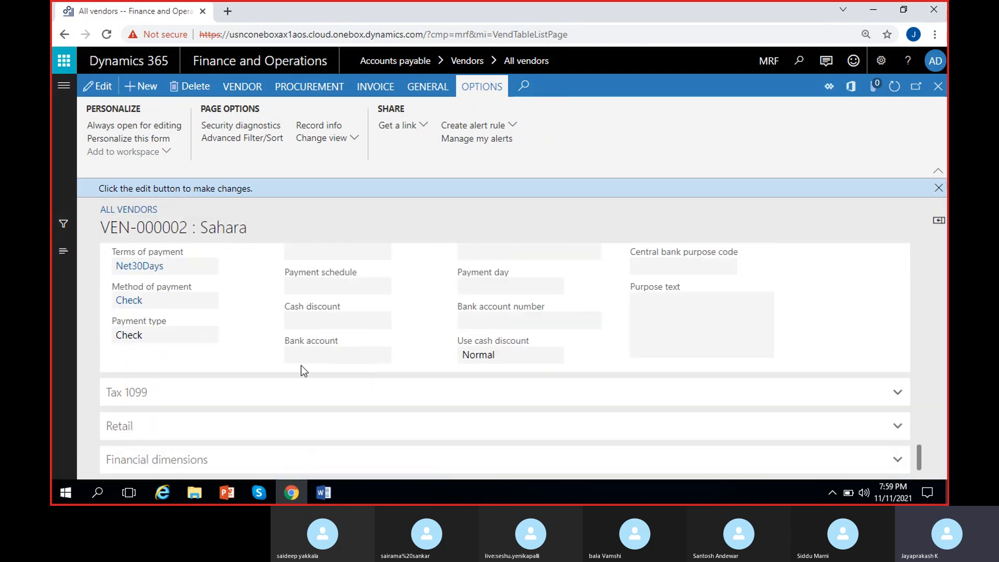
{"action": "scroll", "coordinate": [196, 352], "scroll_direction": "up", "scroll_amount": 6}
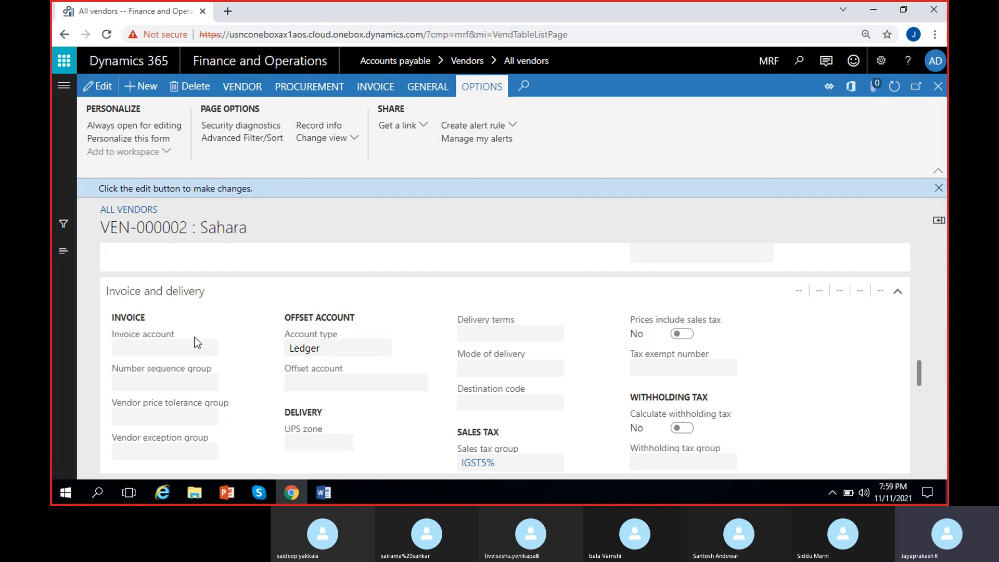
{"action": "scroll", "coordinate": [560, 359], "scroll_direction": "down", "scroll_amount": 1}
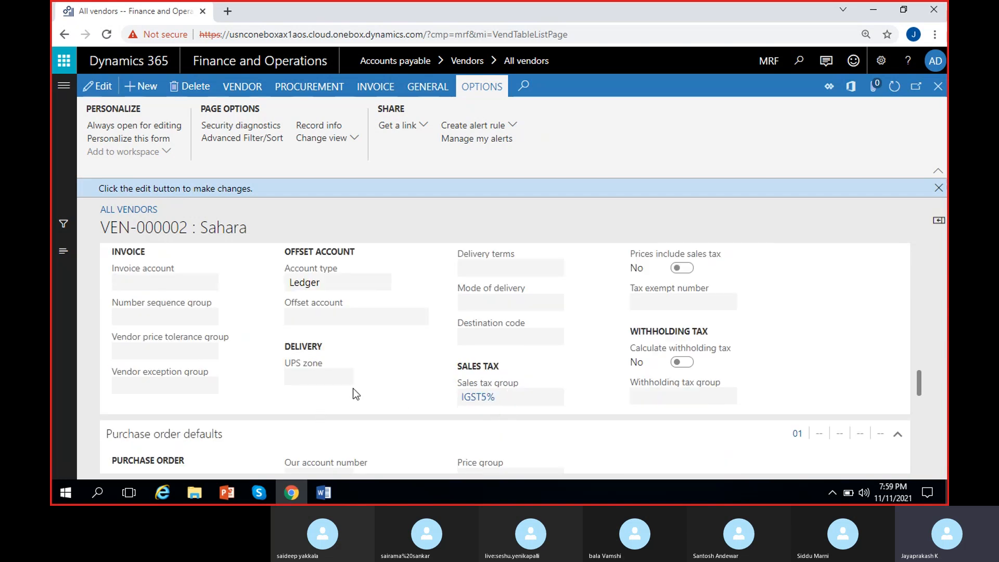
{"action": "left_click", "coordinate": [939, 188]}
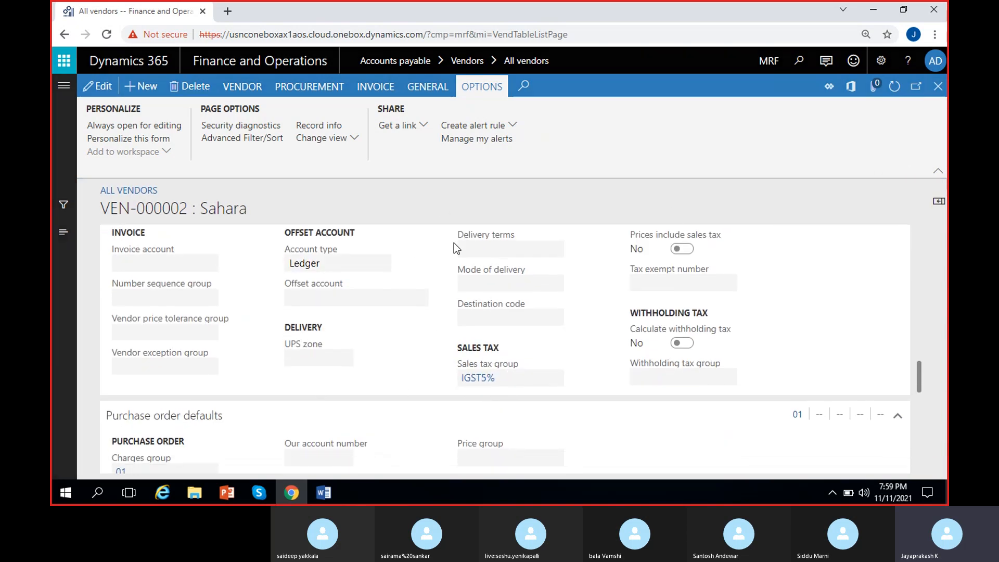
{"action": "left_click", "coordinate": [401, 266]}
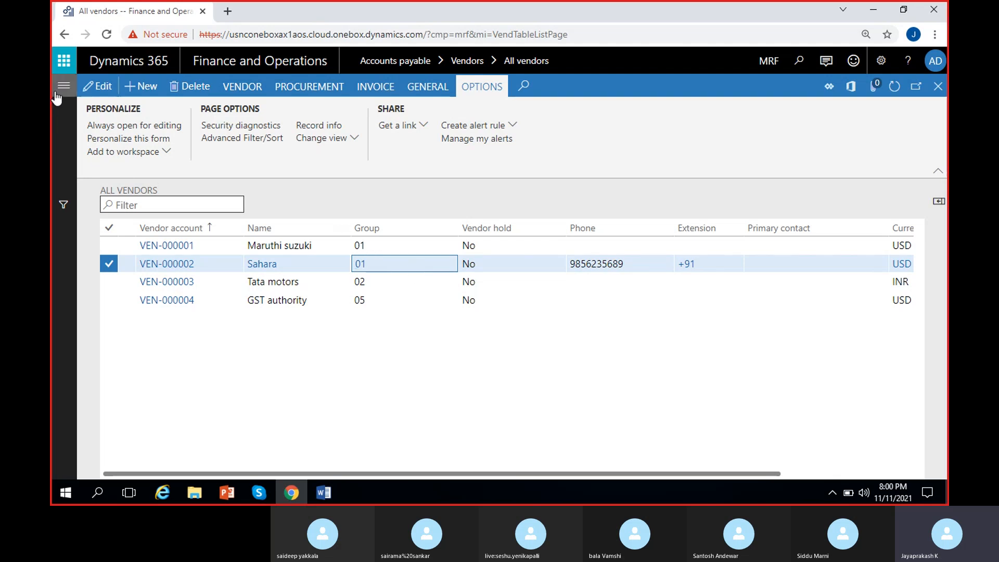
- Open the invoice journal for the selected vendor Sahara
{"action": "left_click", "coordinate": [250, 86]}
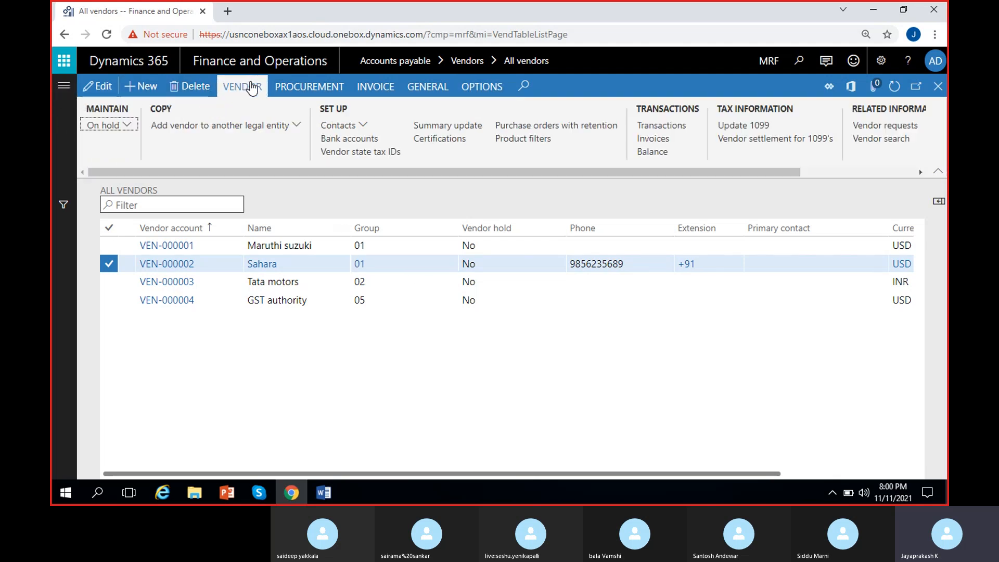
{"action": "left_click", "coordinate": [370, 86]}
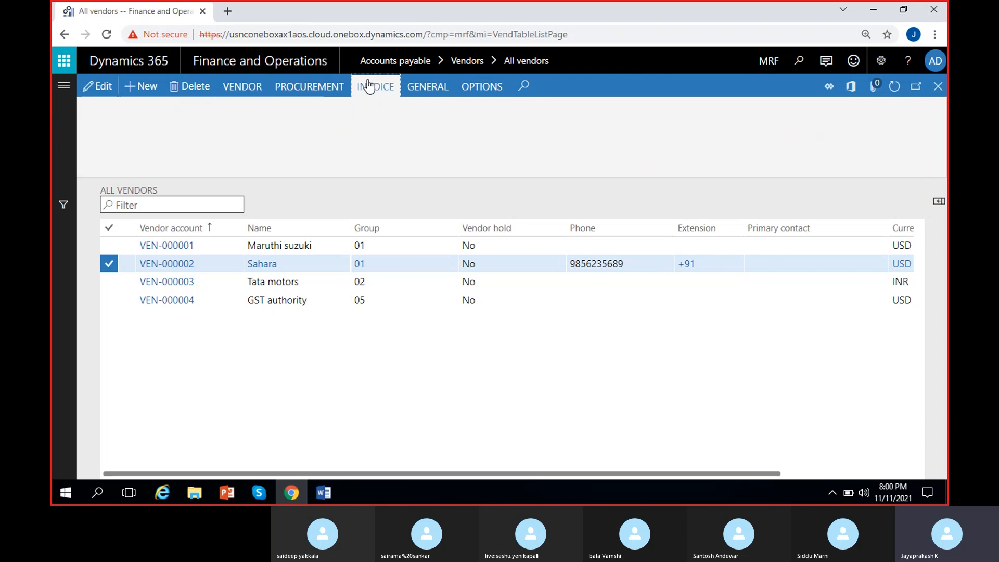
{"action": "left_click", "coordinate": [107, 124]}
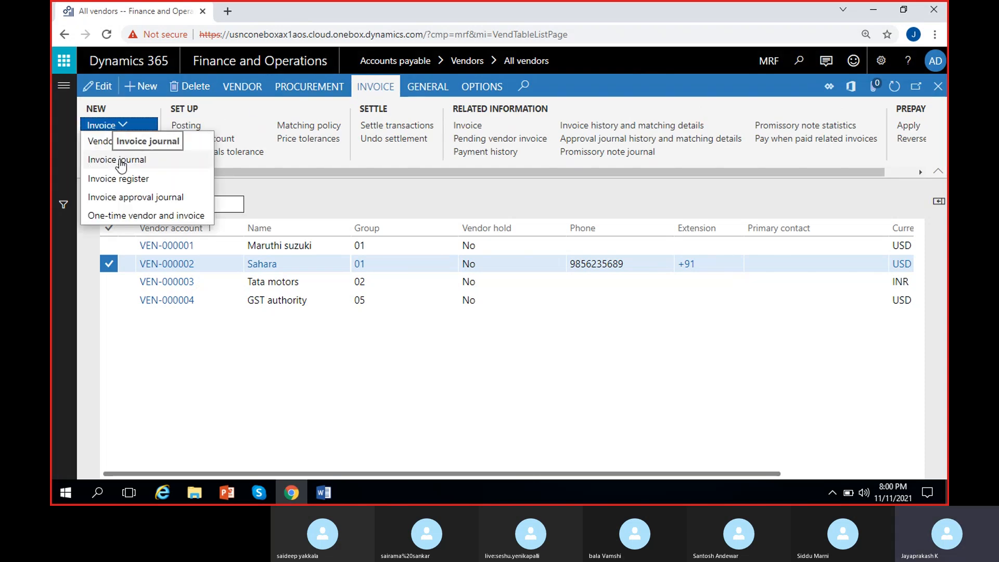
{"action": "left_click", "coordinate": [120, 160]}
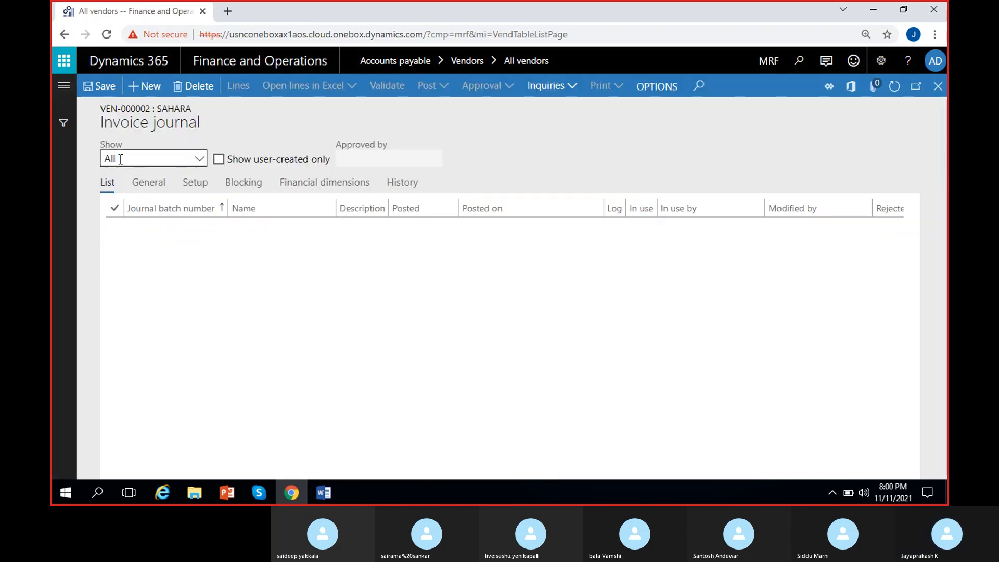
- Create a new invoice journal with the name VendInvJou and open its lines
{"action": "left_click", "coordinate": [358, 229]}
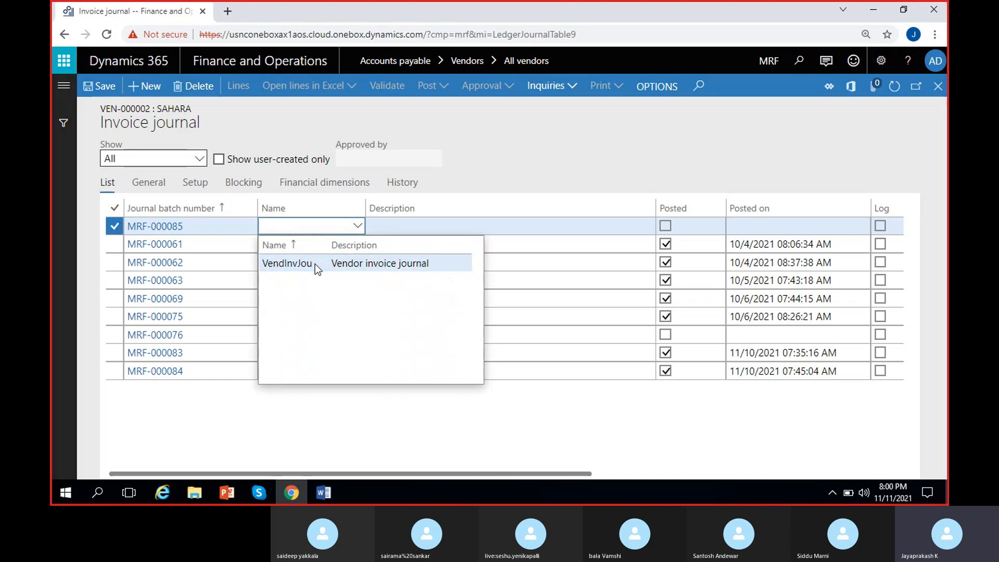
{"action": "left_click", "coordinate": [314, 264]}
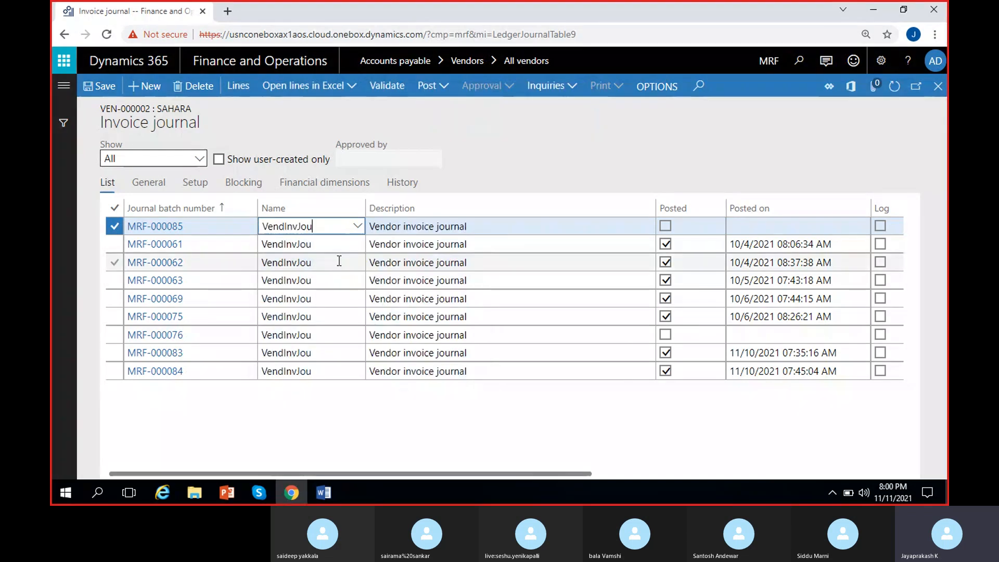
{"action": "left_click", "coordinate": [236, 84]}
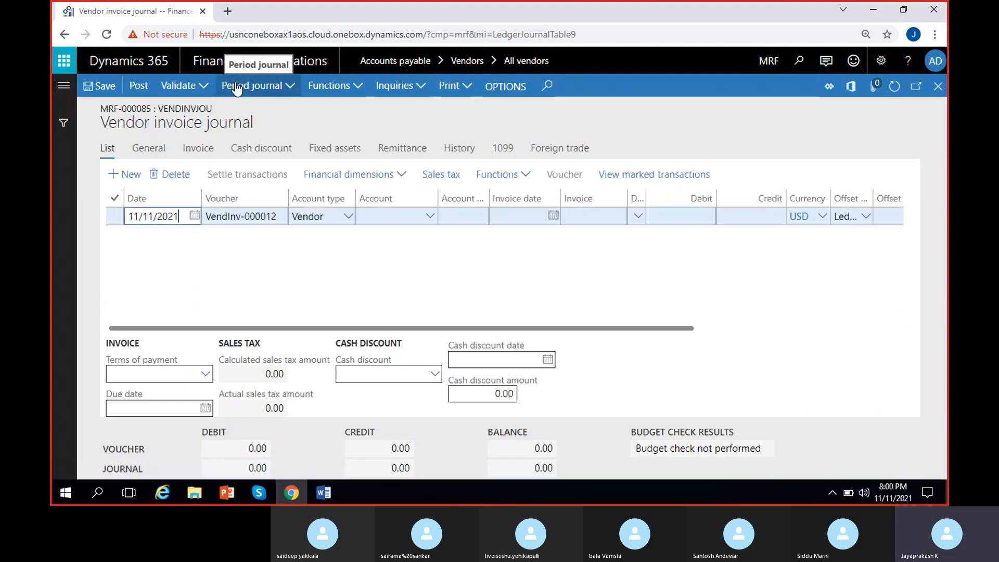
- Select the vendor Sahara as the account on the first journal line
{"action": "left_click", "coordinate": [434, 222]}
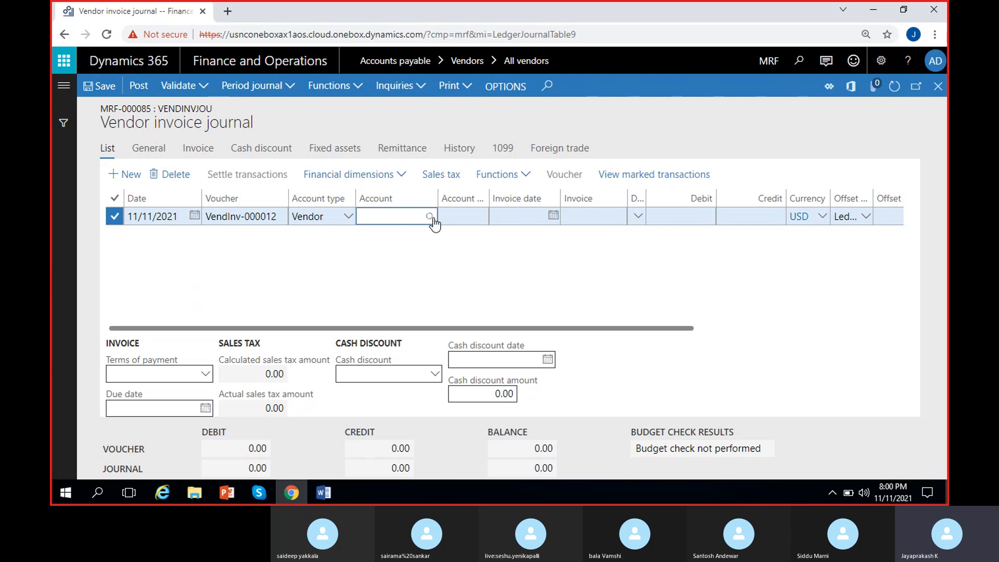
{"action": "left_click", "coordinate": [433, 223]}
{"action": "left_click", "coordinate": [469, 269]}
{"action": "left_click", "coordinate": [392, 277]}
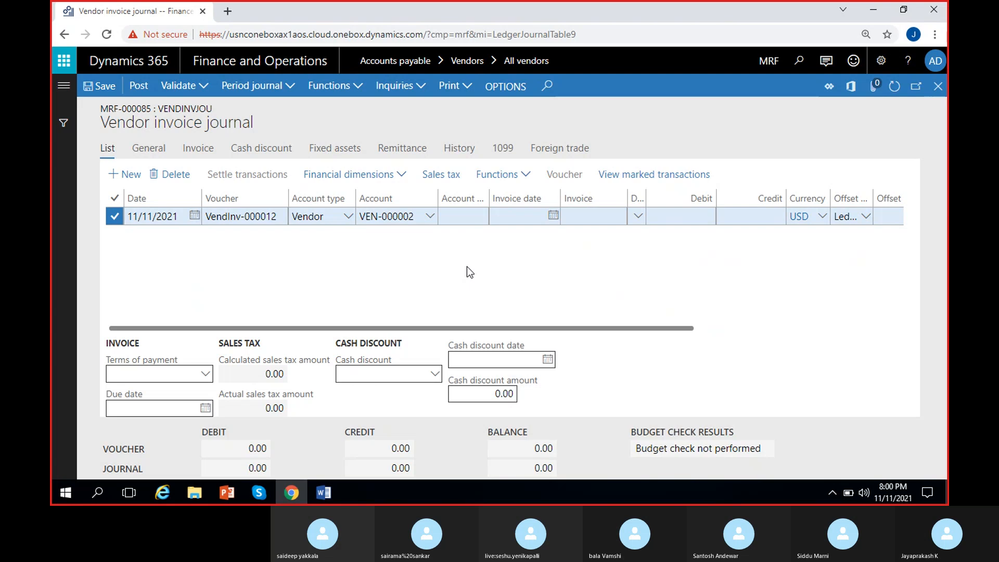
{"action": "scroll", "coordinate": [467, 267], "scroll_direction": "right", "scroll_amount": 3}
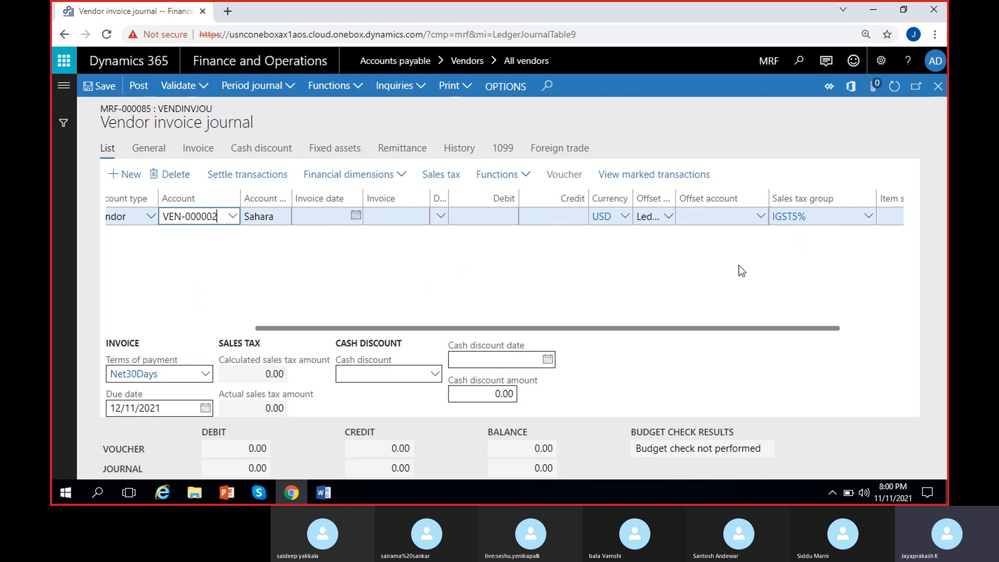
- Set the line's invoice date to 11/2/2021 and enter SHINV-24 as the invoice
{"action": "left_click", "coordinate": [356, 216]}
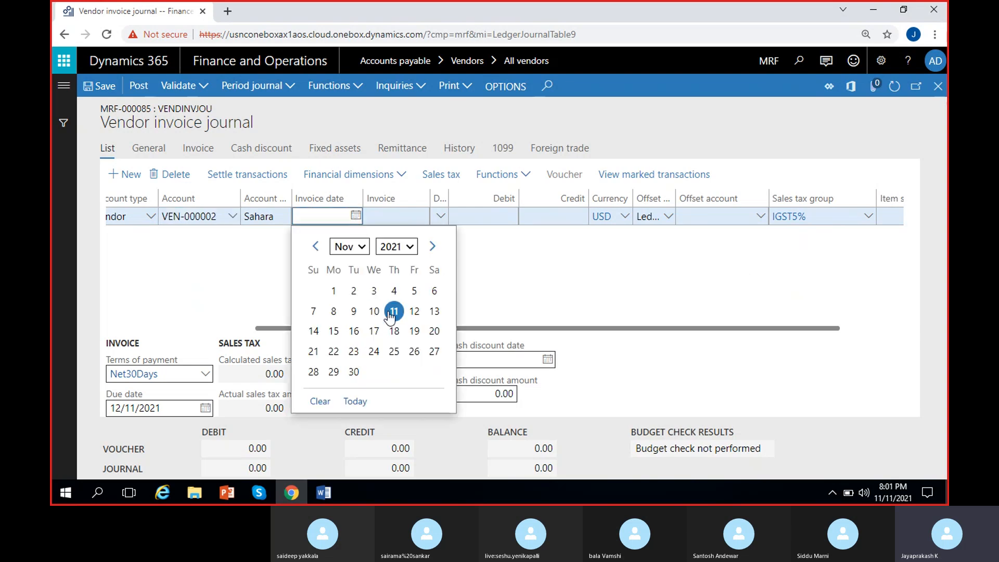
{"action": "left_click", "coordinate": [354, 290]}
{"action": "left_click", "coordinate": [407, 215]}
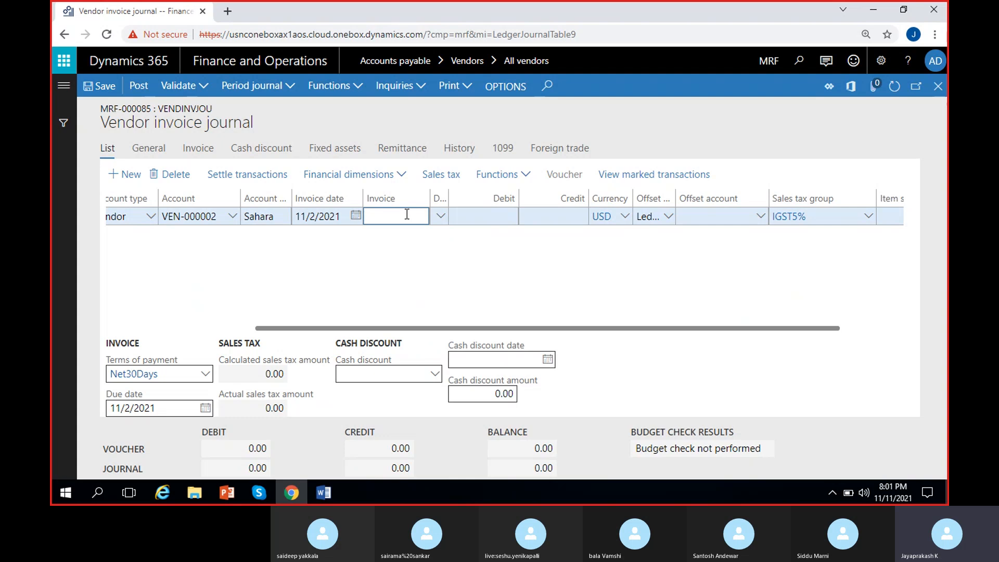
{"action": "type", "text": "SHINV-24"}
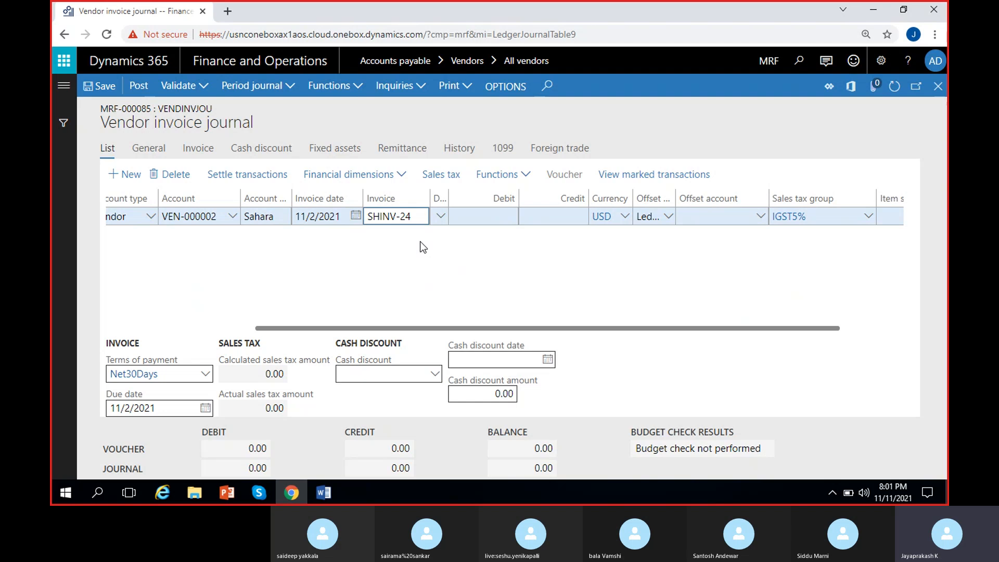
- Enter a credit amount of 2,000.00 on the Sahara invoice line
{"action": "left_click", "coordinate": [492, 215]}
{"action": "left_click", "coordinate": [551, 215]}
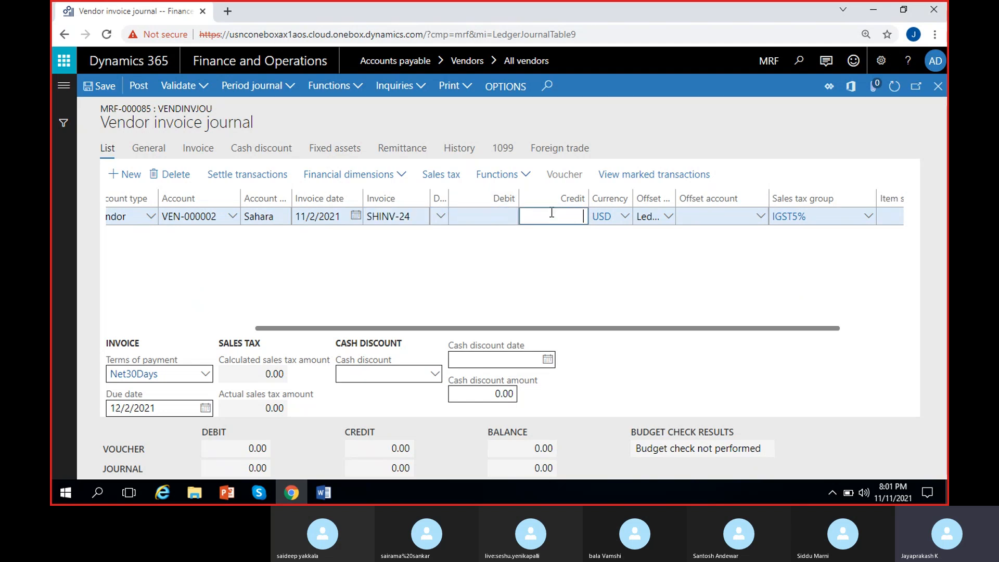
{"action": "type", "text": "1"}
{"action": "type", "text": "000"}
{"action": "left_click", "coordinate": [567, 262]}
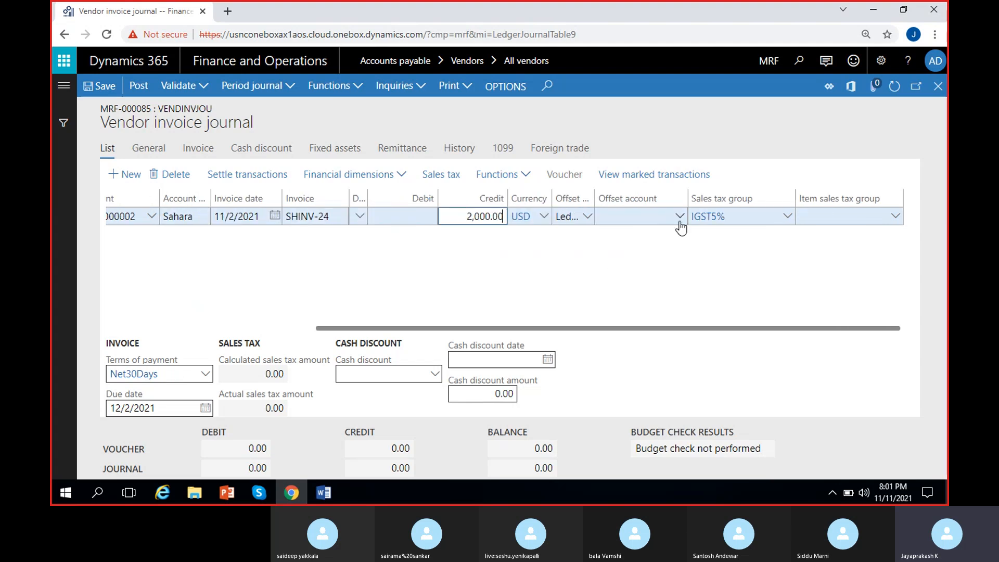
- Set the line's offset account to main account 500006, Travel expenses, leaving location and department blank
{"action": "left_click", "coordinate": [680, 218]}
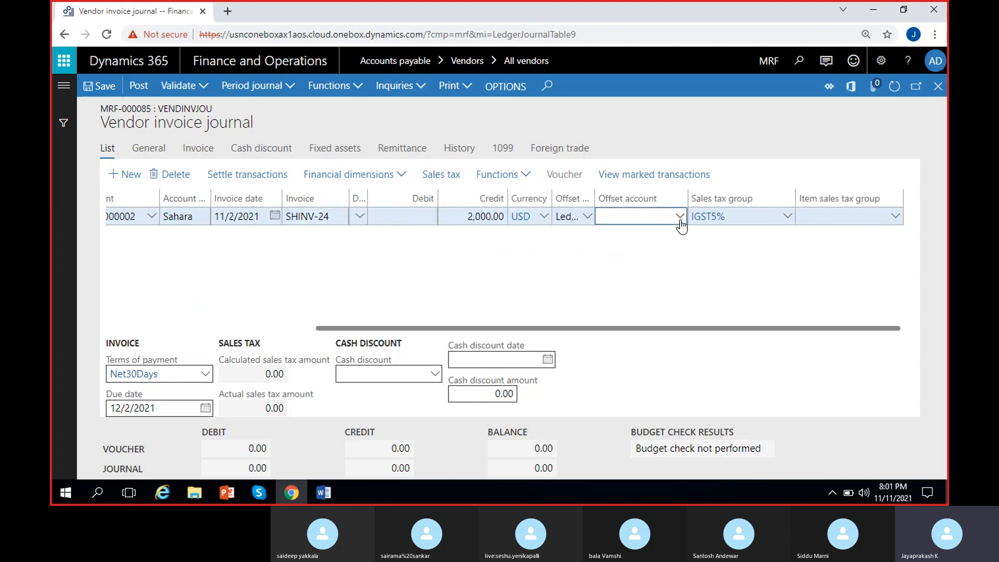
{"action": "left_click", "coordinate": [681, 217]}
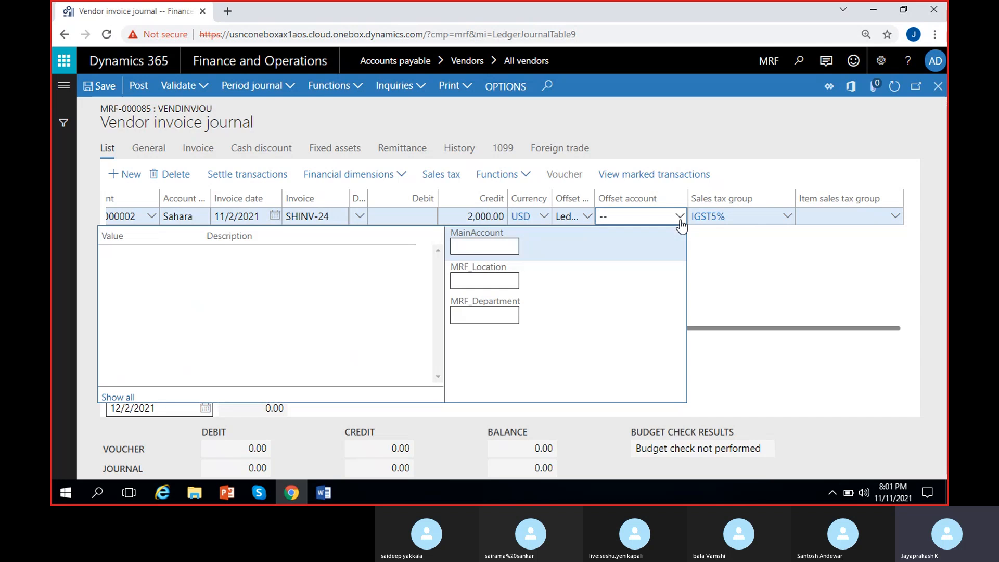
{"action": "left_click", "coordinate": [456, 248]}
{"action": "type", "text": "tr"}
{"action": "left_click", "coordinate": [289, 269]}
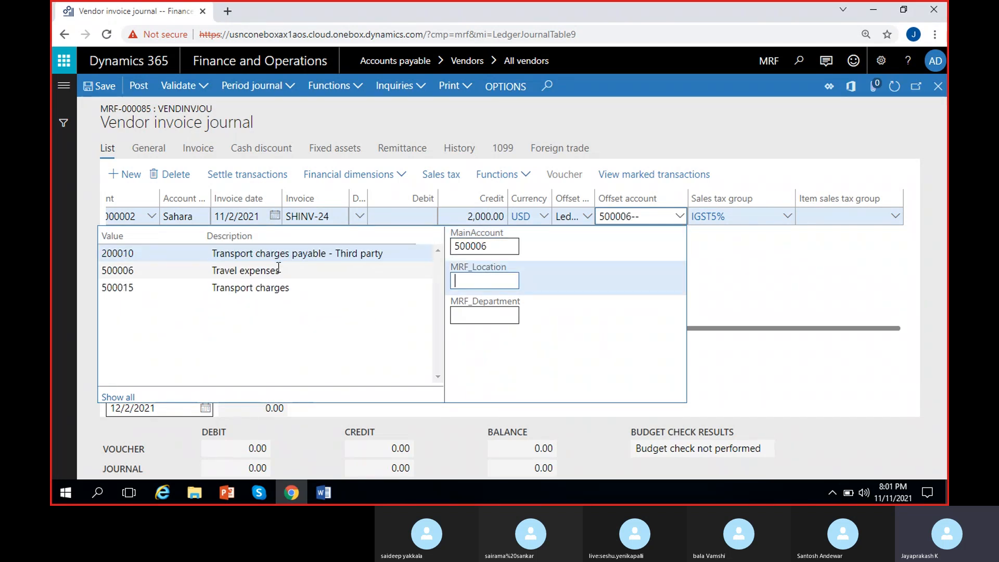
{"action": "left_click", "coordinate": [762, 286]}
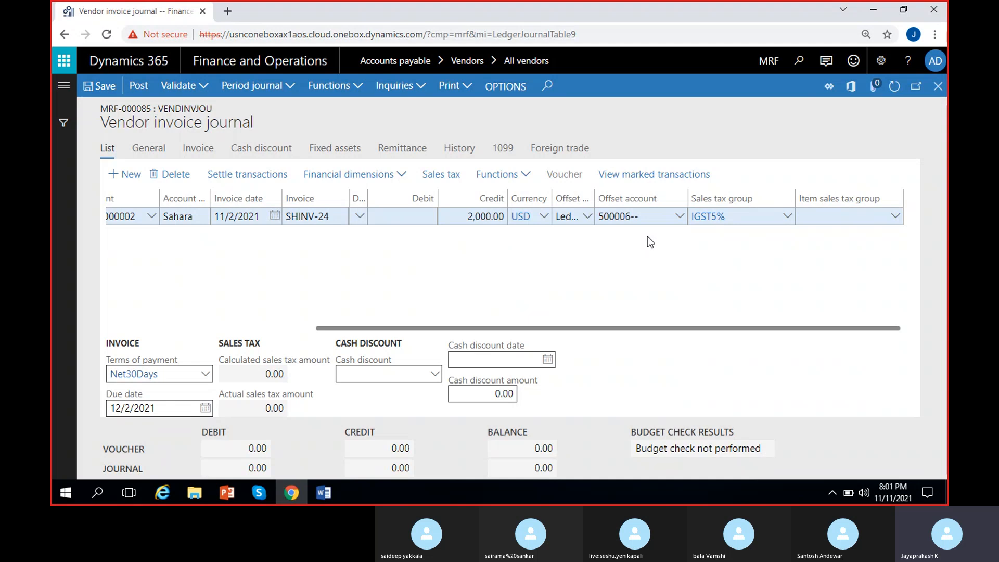
- Open the main account details of the Travel expenses offset account from the journal line
{"action": "left_click", "coordinate": [846, 216]}
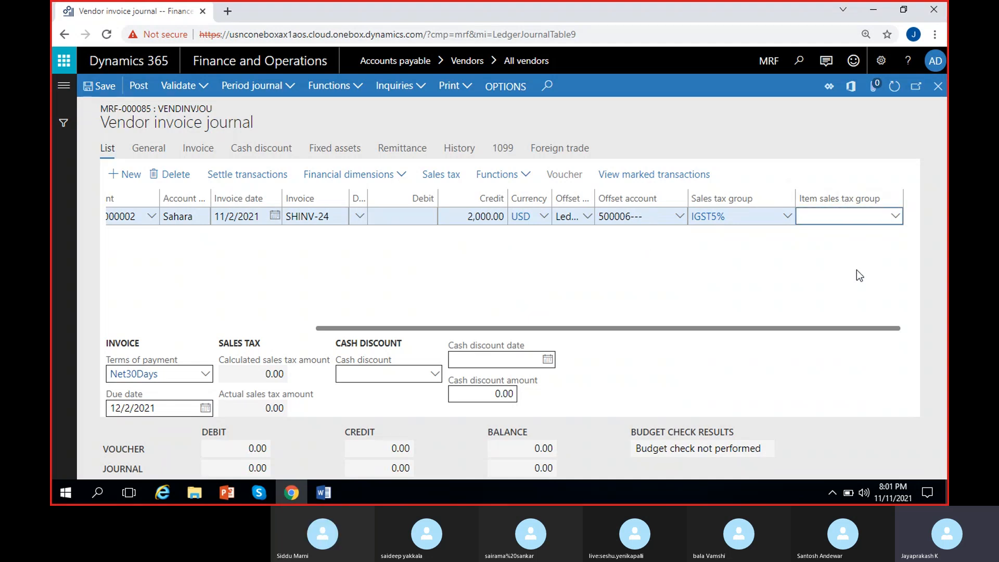
{"action": "left_click", "coordinate": [665, 249]}
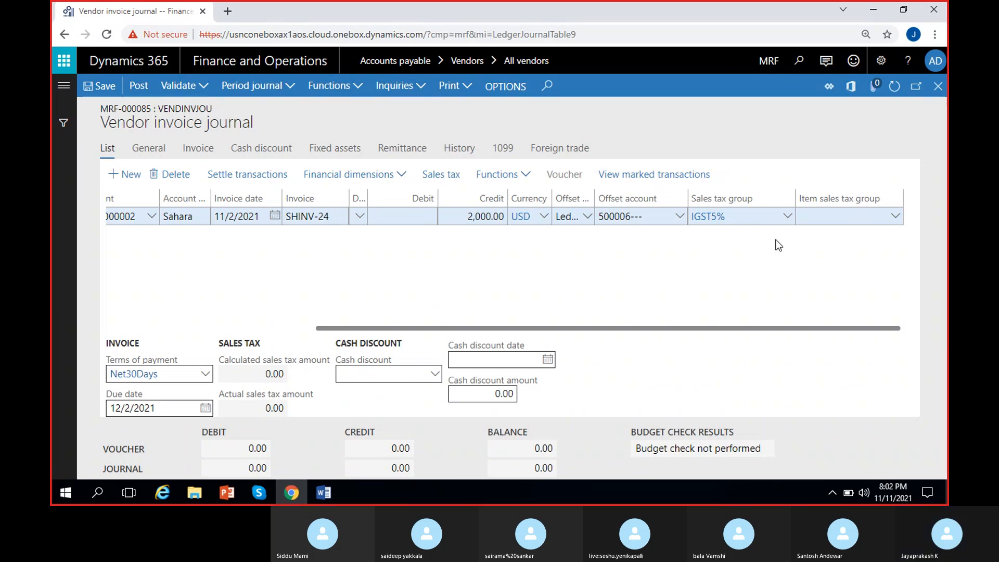
{"action": "right_click", "coordinate": [679, 216]}
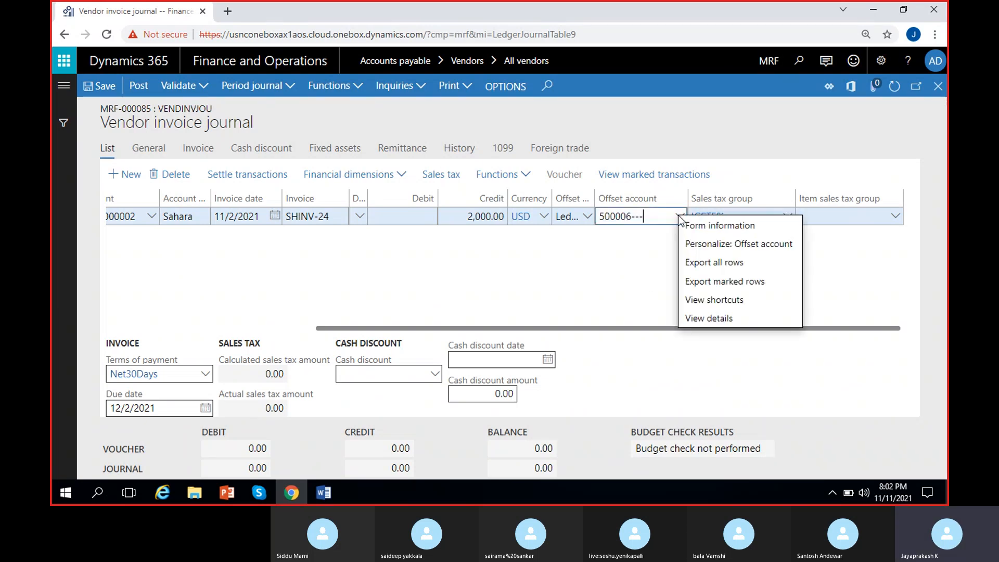
{"action": "left_click", "coordinate": [718, 320]}
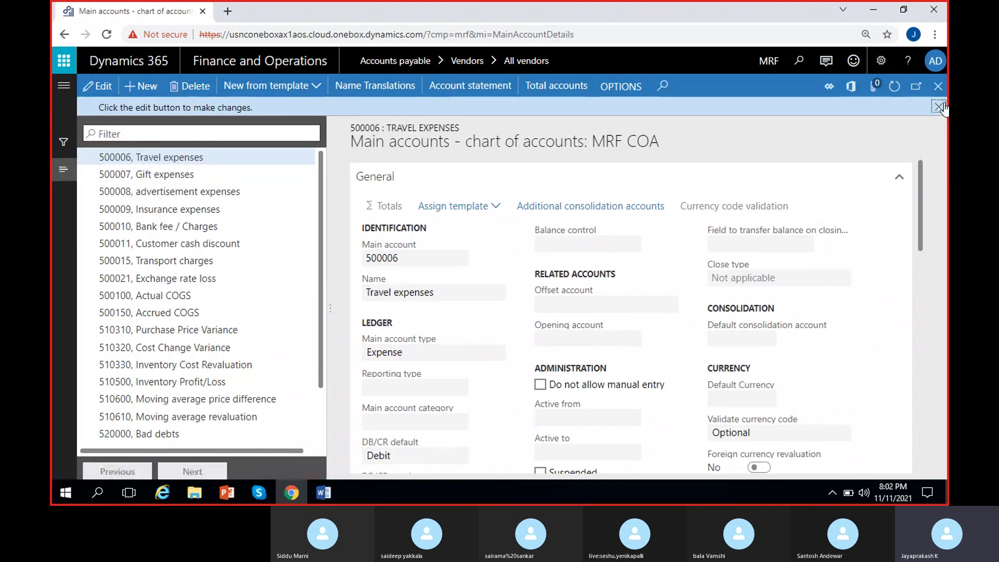
- Put the Travel expenses account into edit mode and add a legal entity override for MRF, Madras Rubber Factory
{"action": "left_click", "coordinate": [271, 136]}
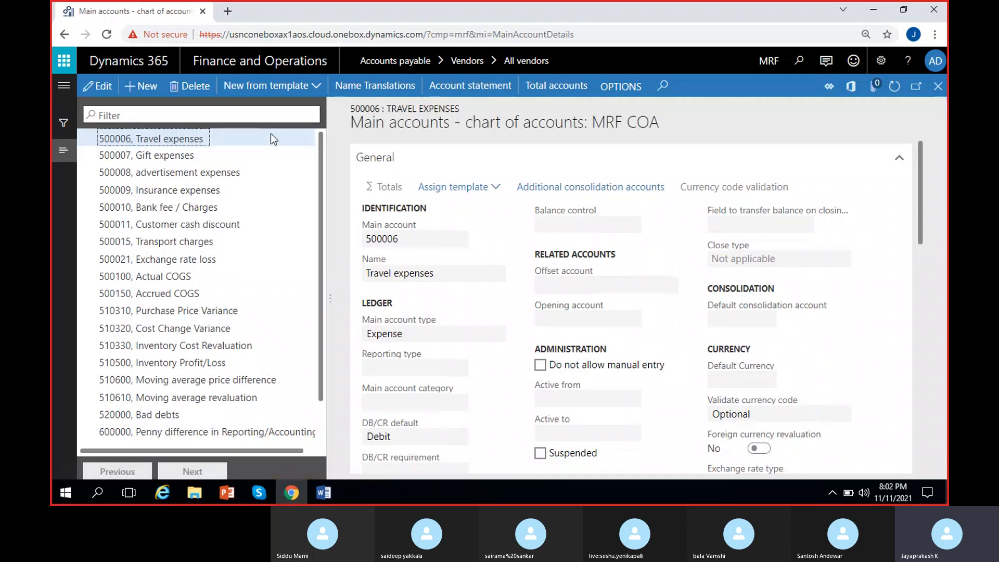
{"action": "left_click", "coordinate": [98, 86]}
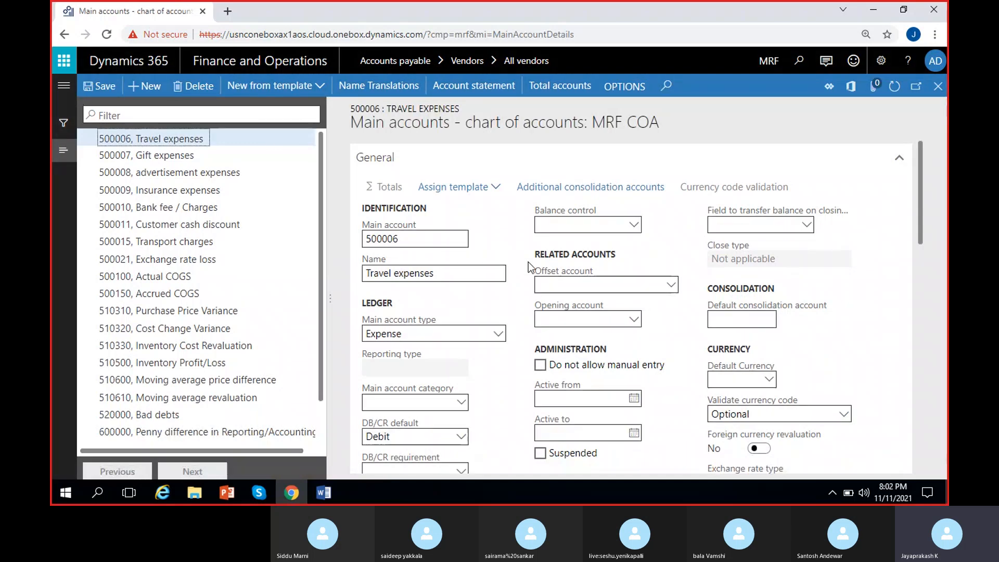
{"action": "scroll", "coordinate": [529, 263], "scroll_direction": "down", "scroll_amount": 1}
{"action": "scroll", "coordinate": [529, 262], "scroll_direction": "down", "scroll_amount": 4}
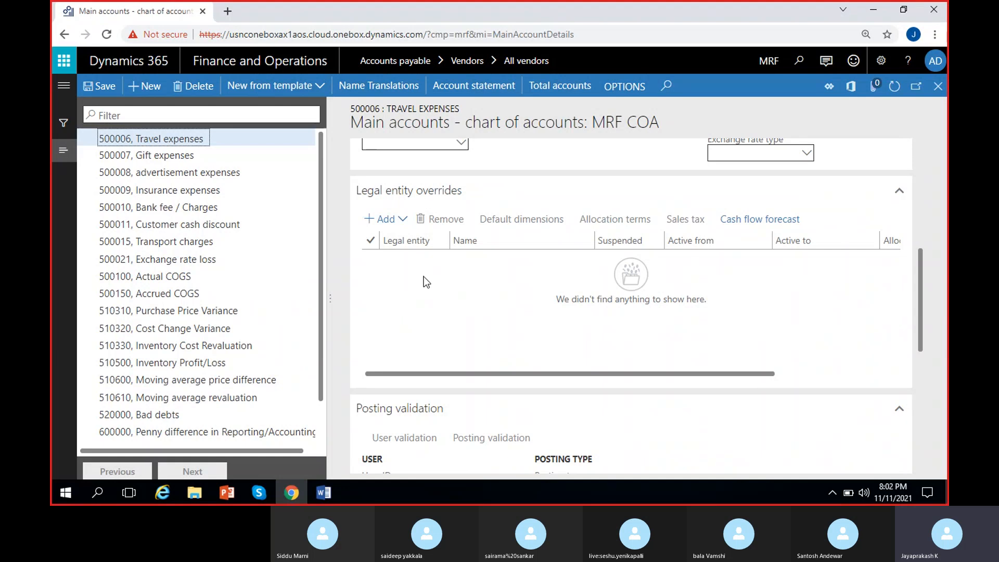
{"action": "scroll", "coordinate": [471, 241], "scroll_direction": "up", "scroll_amount": 5}
{"action": "scroll", "coordinate": [474, 303], "scroll_direction": "down", "scroll_amount": 5}
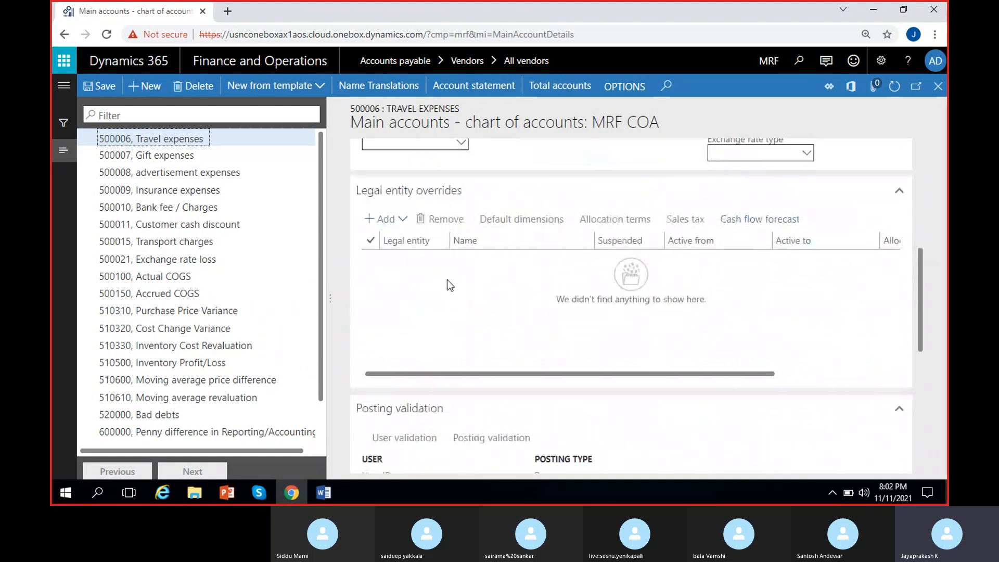
{"action": "left_click", "coordinate": [403, 228]}
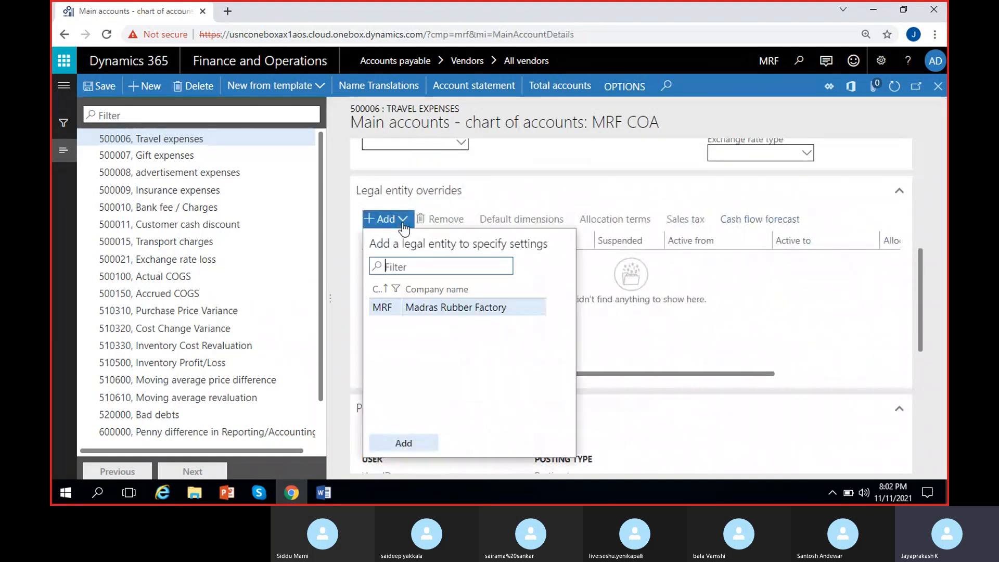
{"action": "left_click", "coordinate": [435, 306]}
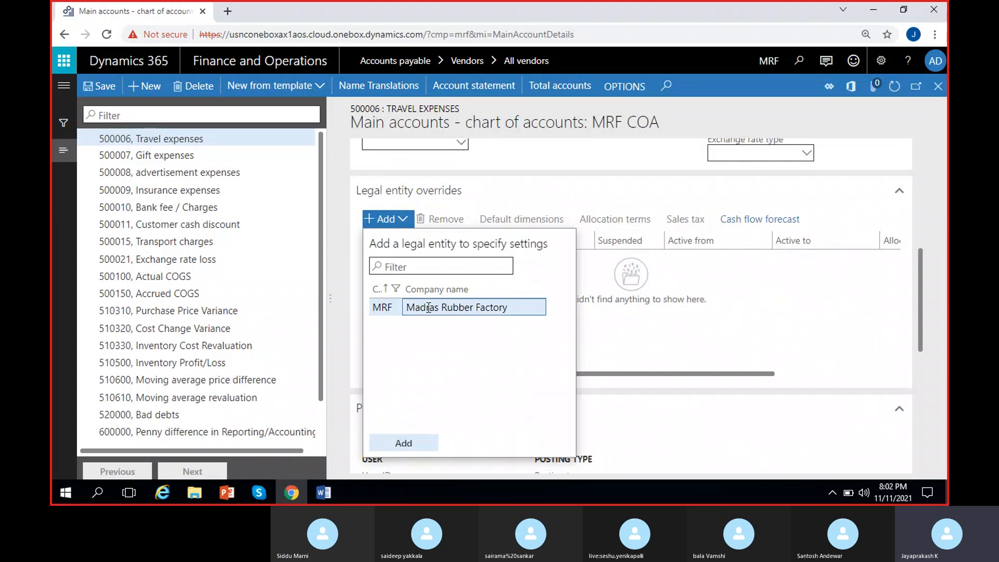
{"action": "left_click", "coordinate": [405, 444]}
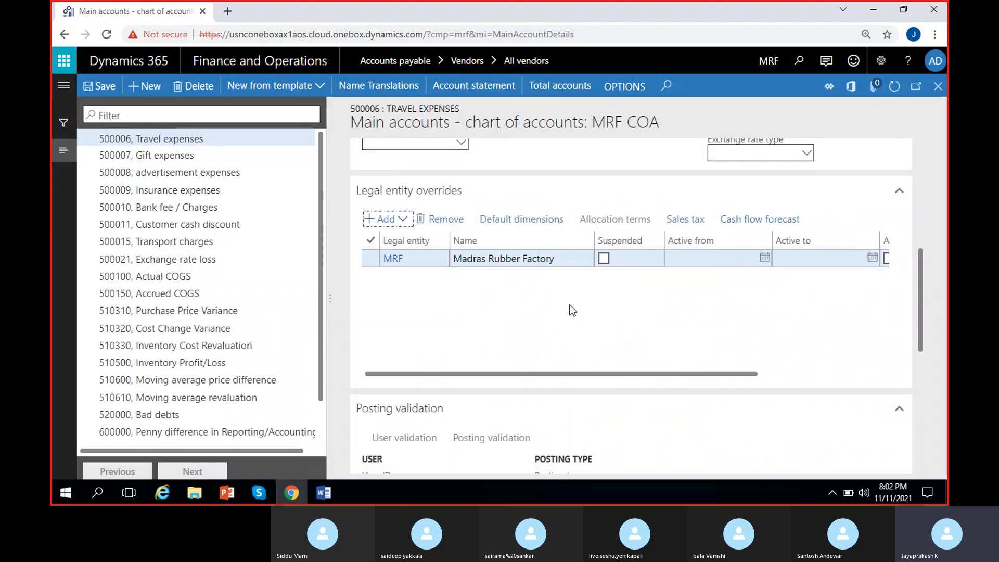
- Set the MRF override's sales tax defaults to item sales tax group ALL and sales tax direction Purchase, leaving the sales tax code blank
{"action": "left_click", "coordinate": [683, 220]}
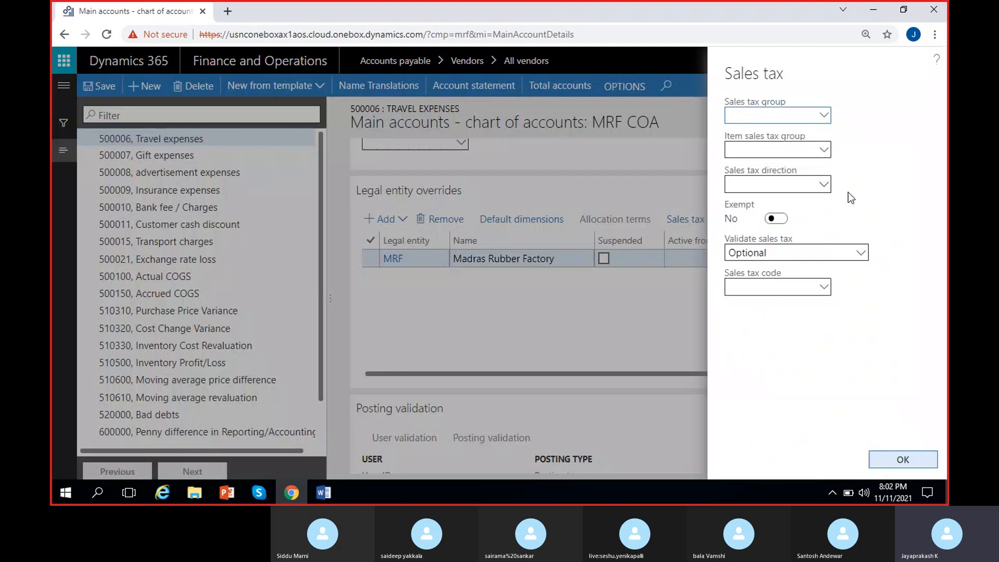
{"action": "left_click", "coordinate": [823, 151]}
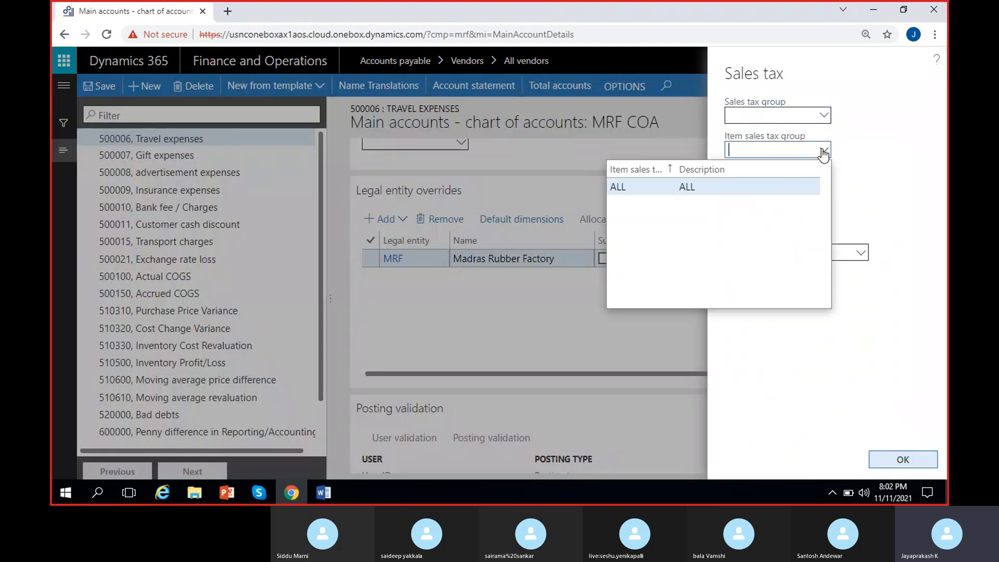
{"action": "left_click", "coordinate": [707, 193]}
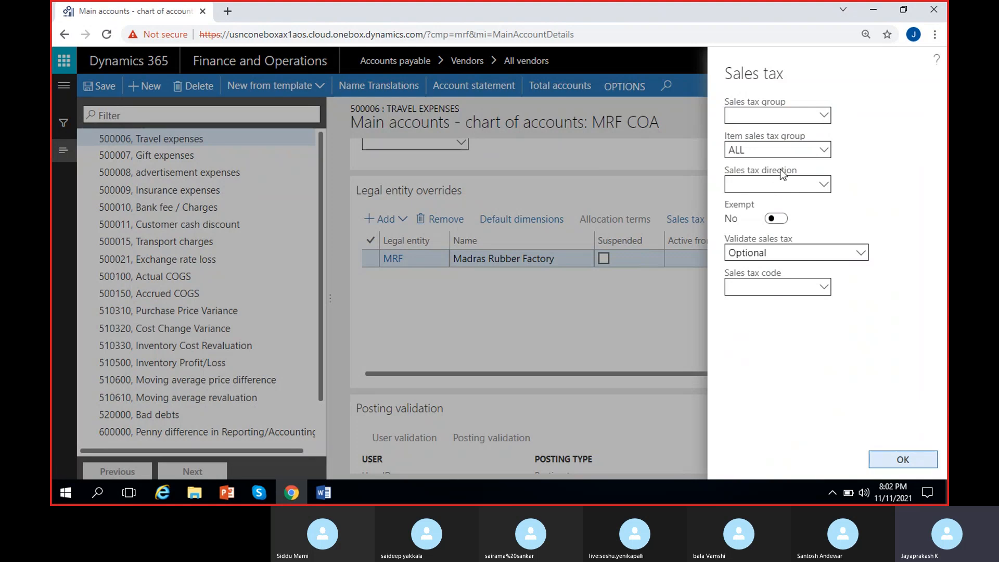
{"action": "left_click", "coordinate": [823, 184]}
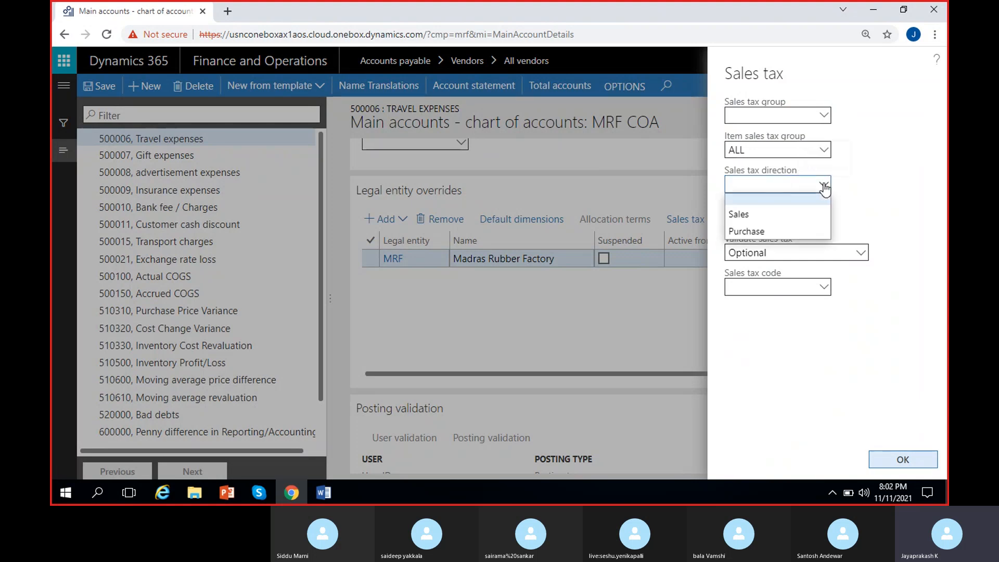
{"action": "left_click", "coordinate": [772, 231]}
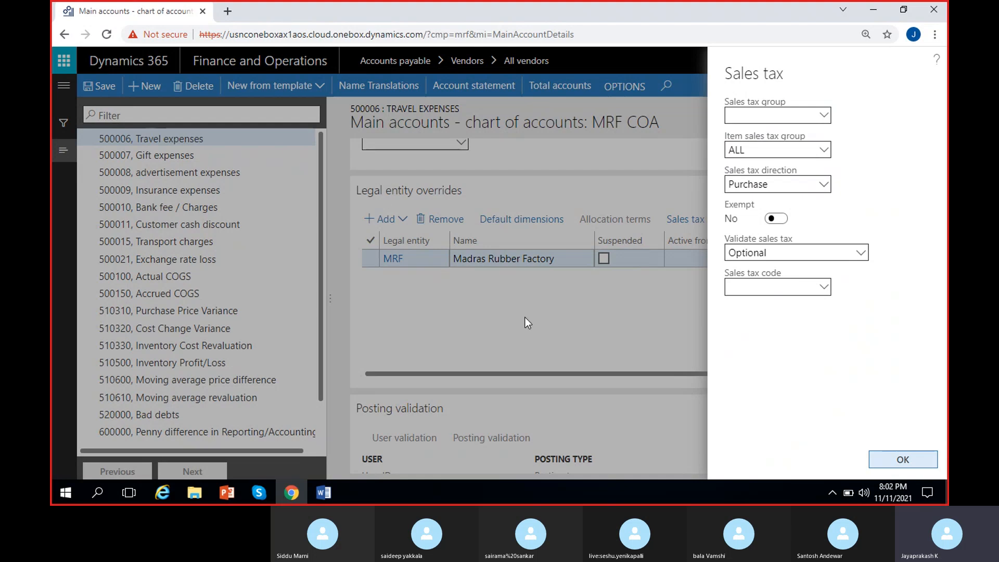
{"action": "left_click", "coordinate": [822, 185]}
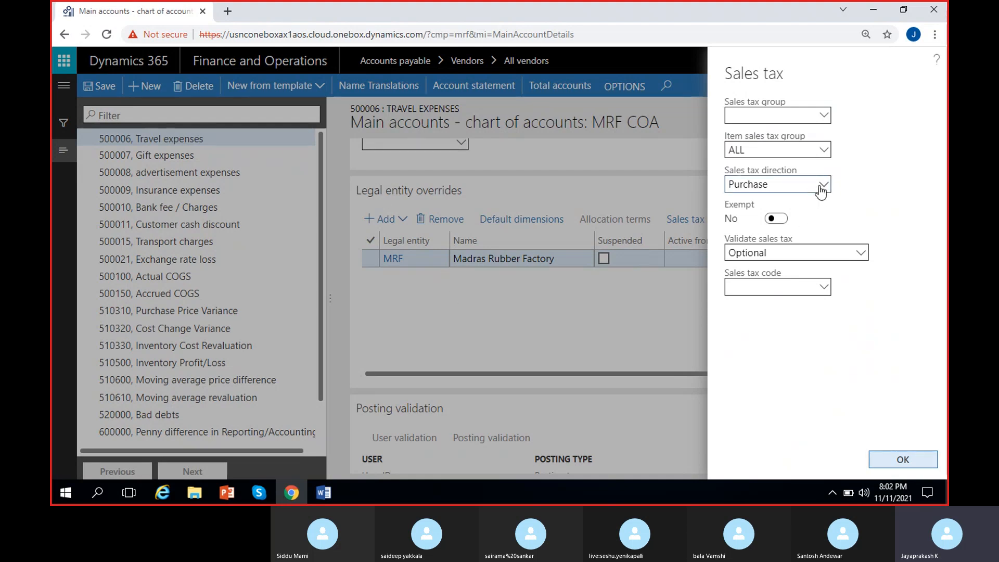
{"action": "left_click", "coordinate": [812, 230]}
{"action": "left_click", "coordinate": [828, 289]}
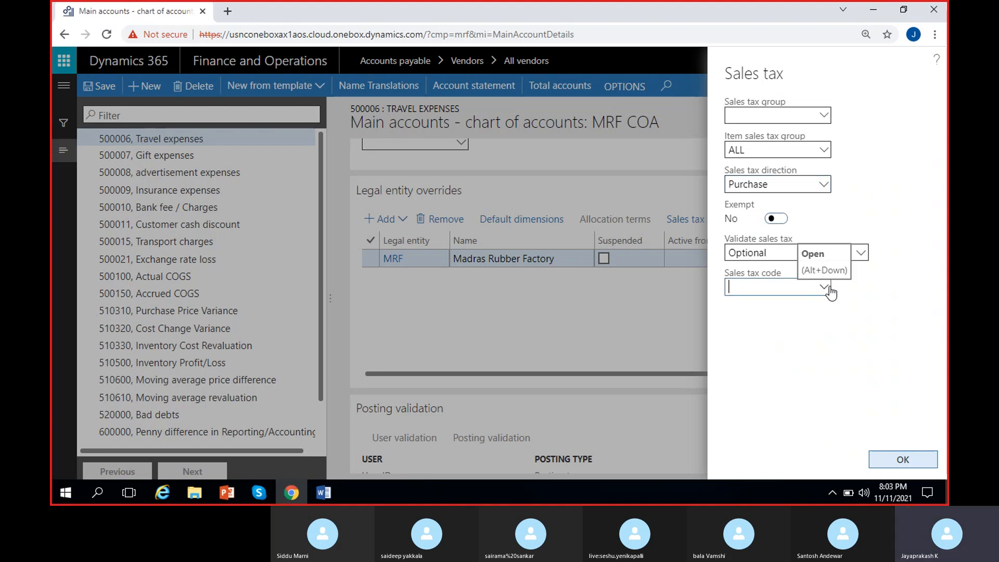
{"action": "left_click", "coordinate": [874, 282]}
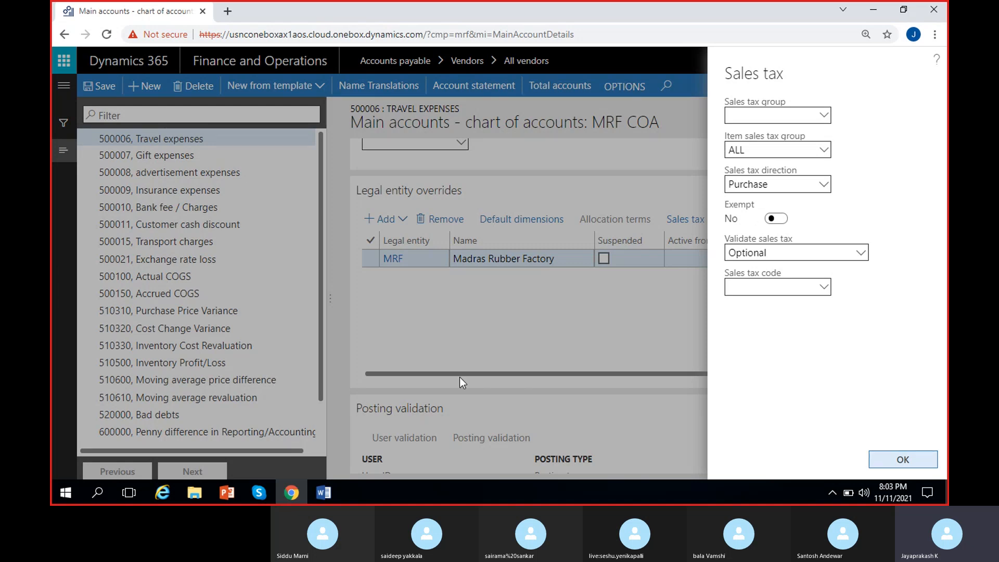
{"action": "left_click", "coordinate": [929, 459]}
{"action": "scroll", "coordinate": [797, 315], "scroll_direction": "right", "scroll_amount": 3}
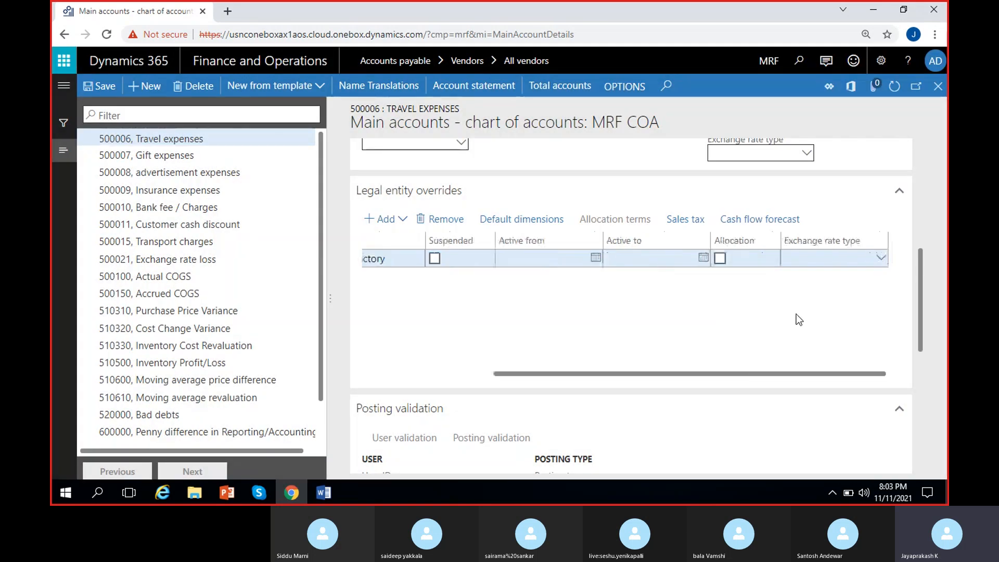
{"action": "scroll", "coordinate": [796, 313], "scroll_direction": "left", "scroll_amount": 3}
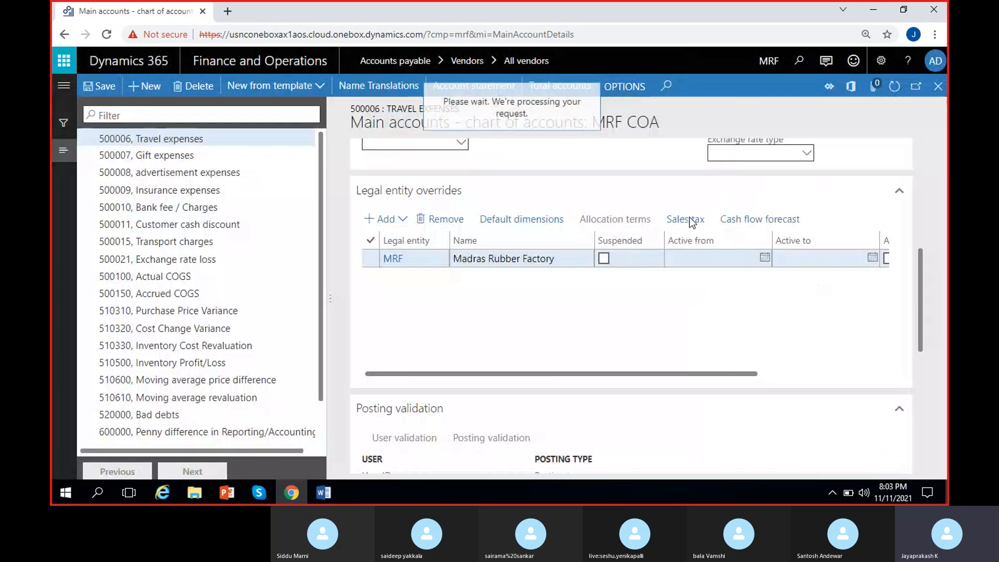
- Return to the vendor invoice journal, clear the Sahara line's offset account and refresh the journal
{"action": "left_click", "coordinate": [937, 86]}
{"action": "key", "text": "ctrl+a"}
{"action": "key", "text": "BackSpace"}
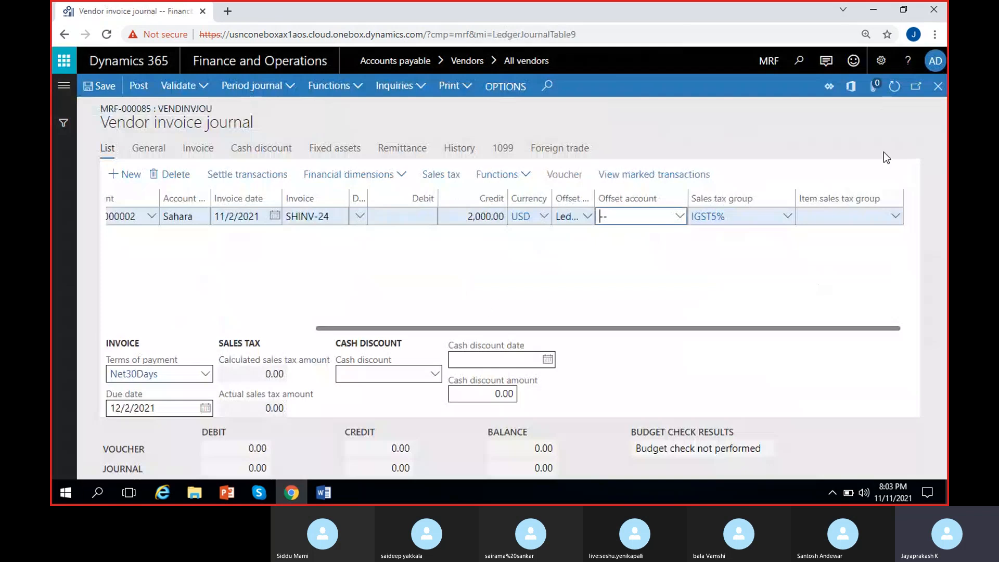
{"action": "left_click", "coordinate": [891, 87]}
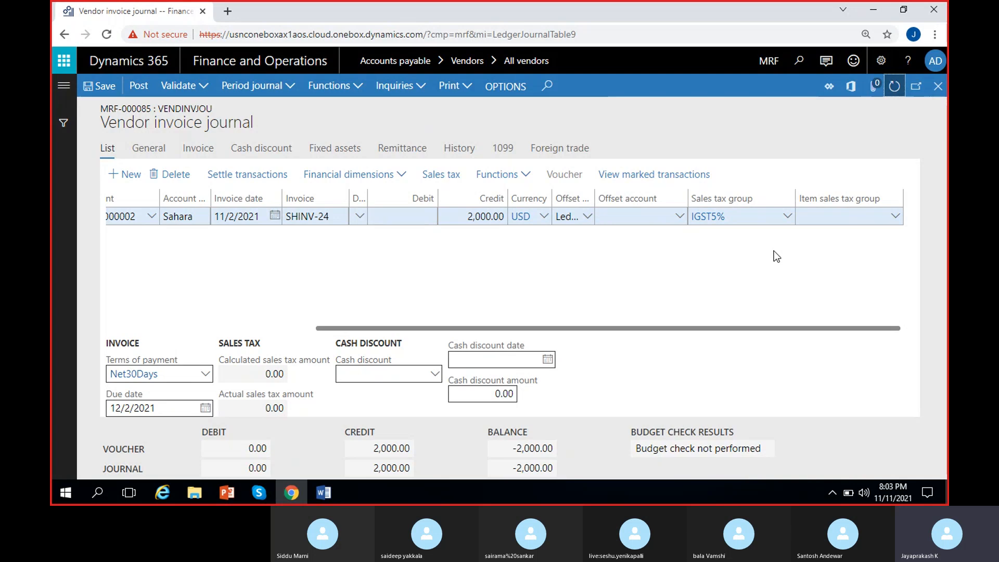
- Select main account 500006, Travel expenses, again as the Sahara line's offset account, leaving location and cost center blank
{"action": "left_click", "coordinate": [625, 216]}
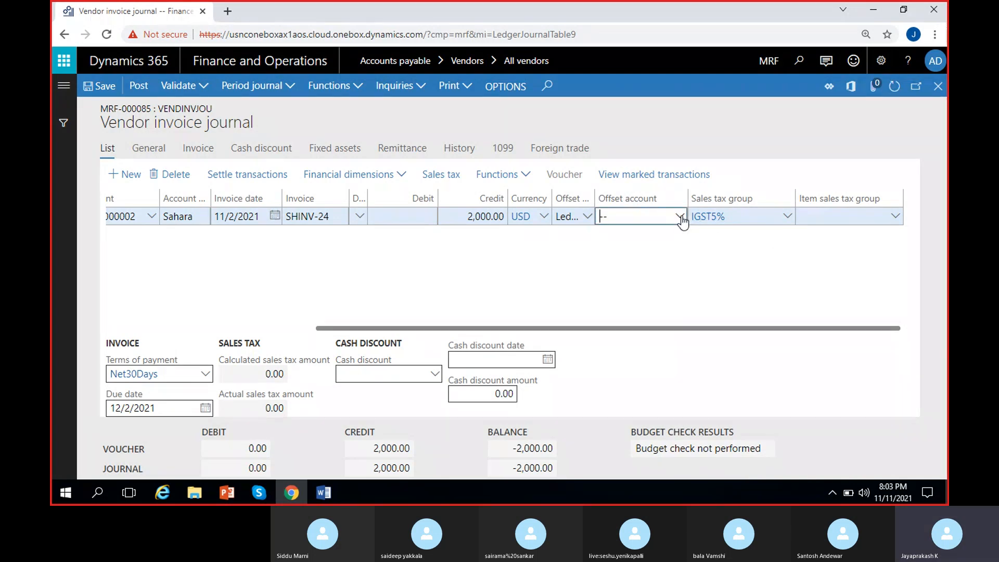
{"action": "left_click", "coordinate": [472, 248]}
{"action": "type", "text": "tr"}
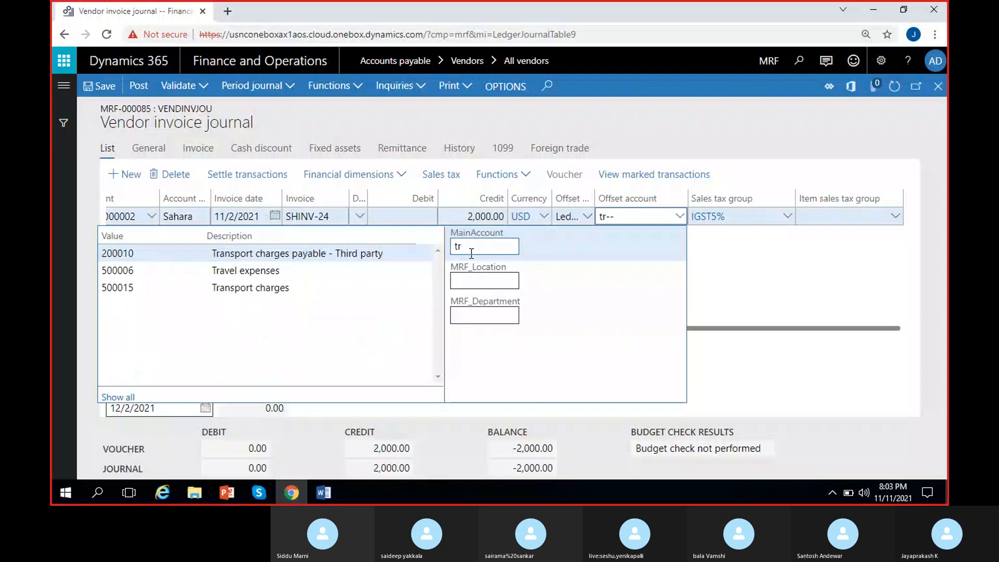
{"action": "left_click", "coordinate": [275, 270]}
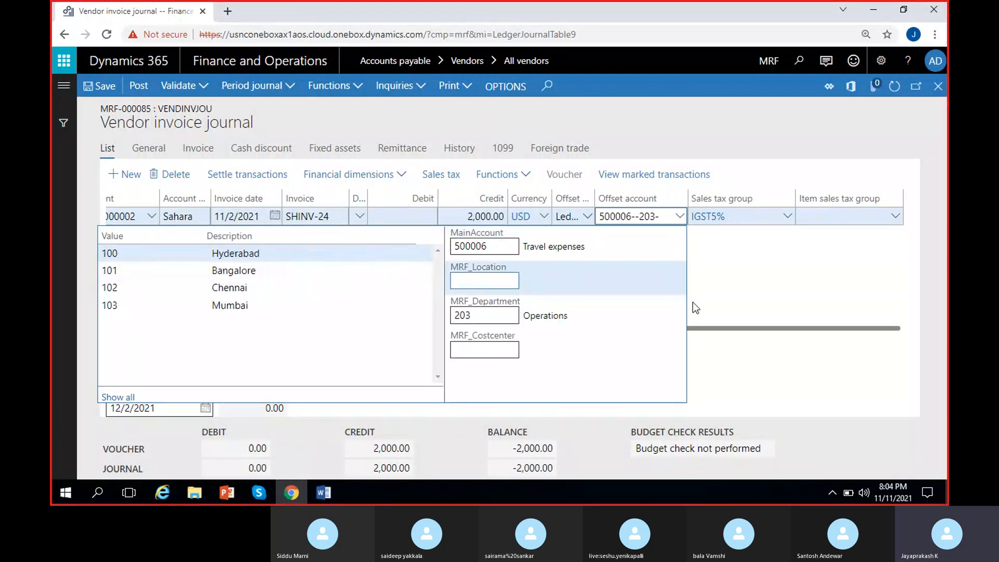
{"action": "left_click", "coordinate": [748, 283]}
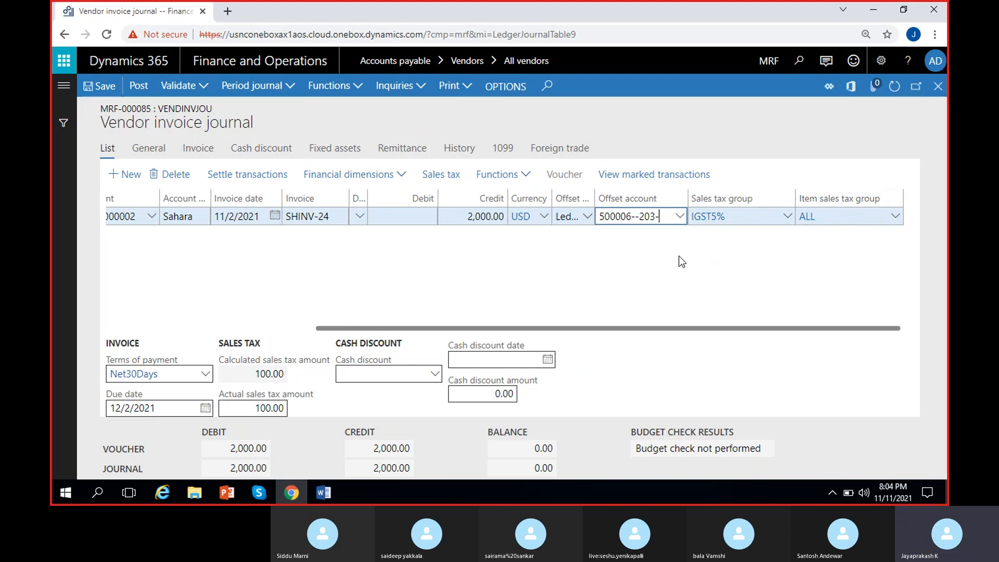
{"action": "left_click", "coordinate": [643, 233]}
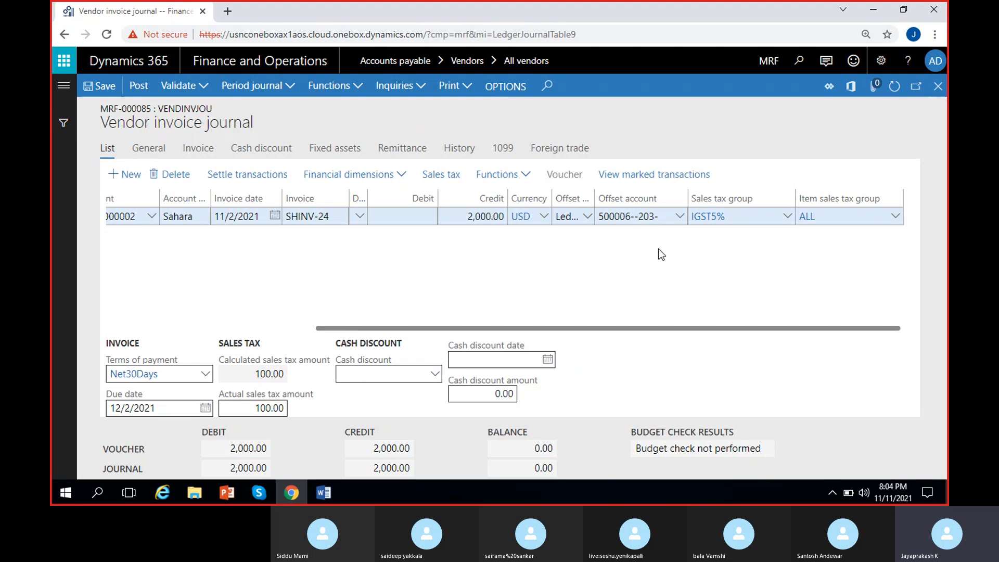
- Duplicate the vendor invoice journal browser tab and return to the original one
{"action": "right_click", "coordinate": [159, 17]}
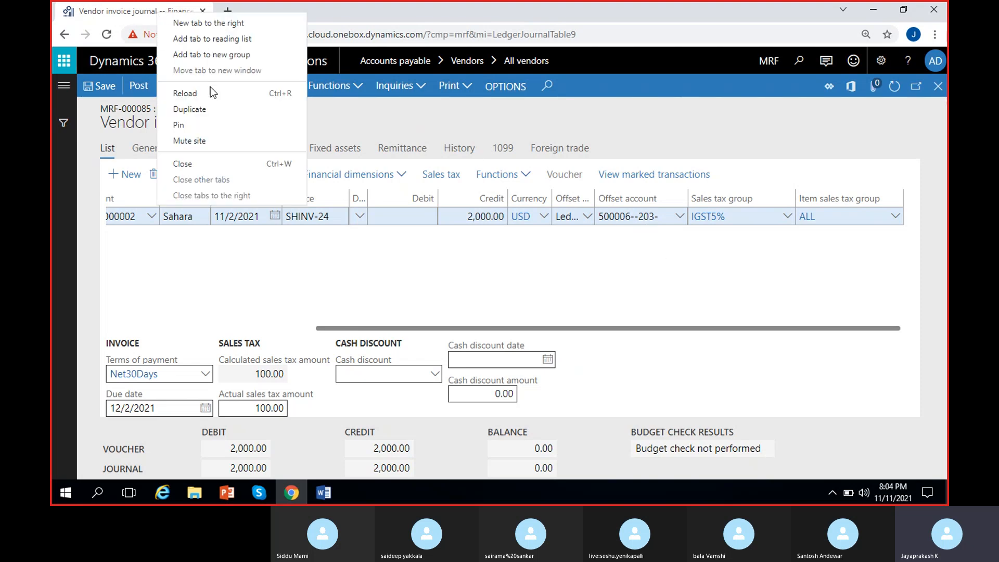
{"action": "left_click", "coordinate": [213, 107]}
{"action": "left_click", "coordinate": [167, 16]}
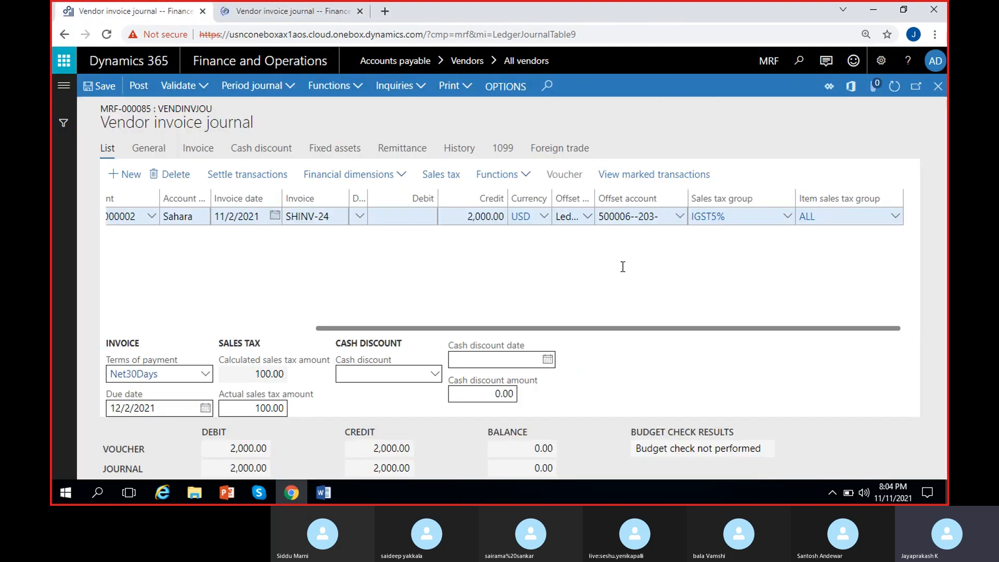
- Widen the Offset account type column in the journal lines so its full value can be read
{"action": "scroll", "coordinate": [348, 252], "scroll_direction": "left", "scroll_amount": 2}
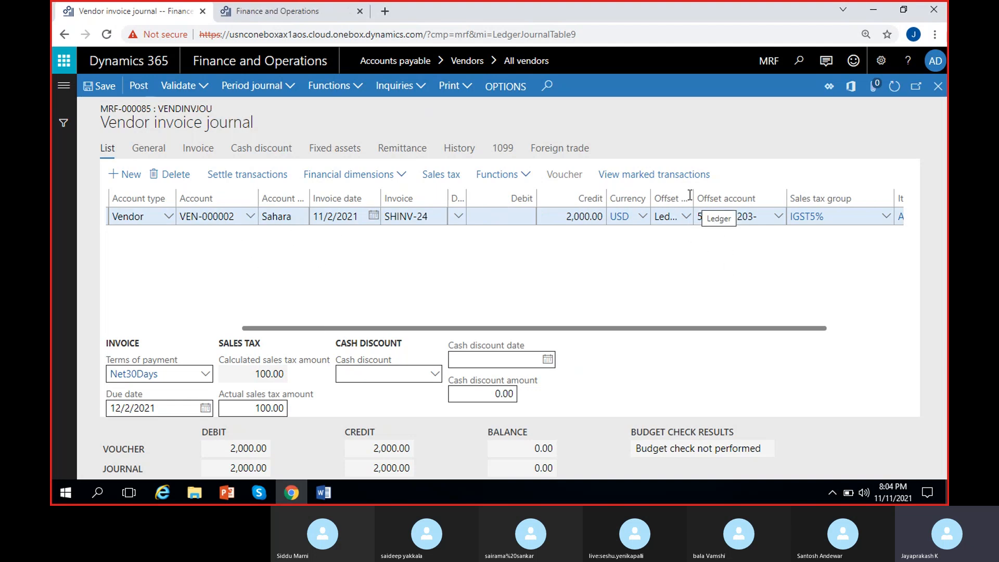
{"action": "left_click_drag", "start_coordinate": [687, 195], "coordinate": [735, 196]}
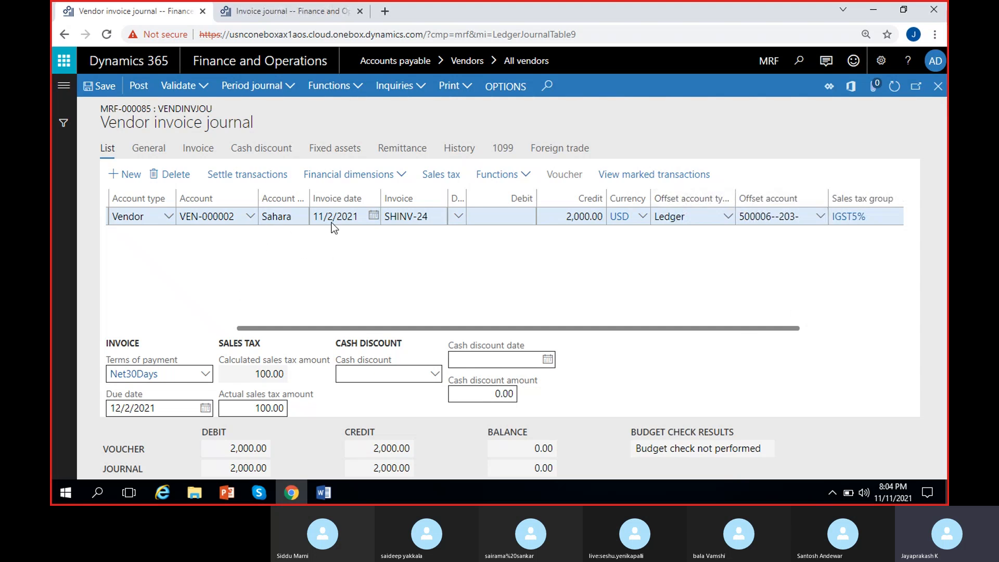
{"action": "scroll", "coordinate": [417, 288], "scroll_direction": "right", "scroll_amount": 3}
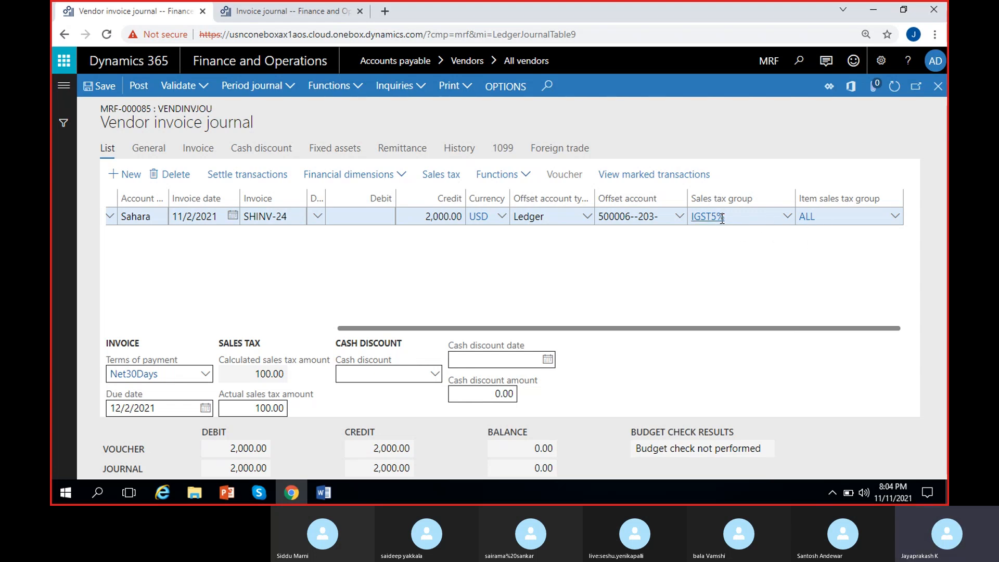
- Open the line's sales tax transactions and examine the tax code, amount origin, percent, actual tax amount and direction
{"action": "left_click", "coordinate": [445, 174]}
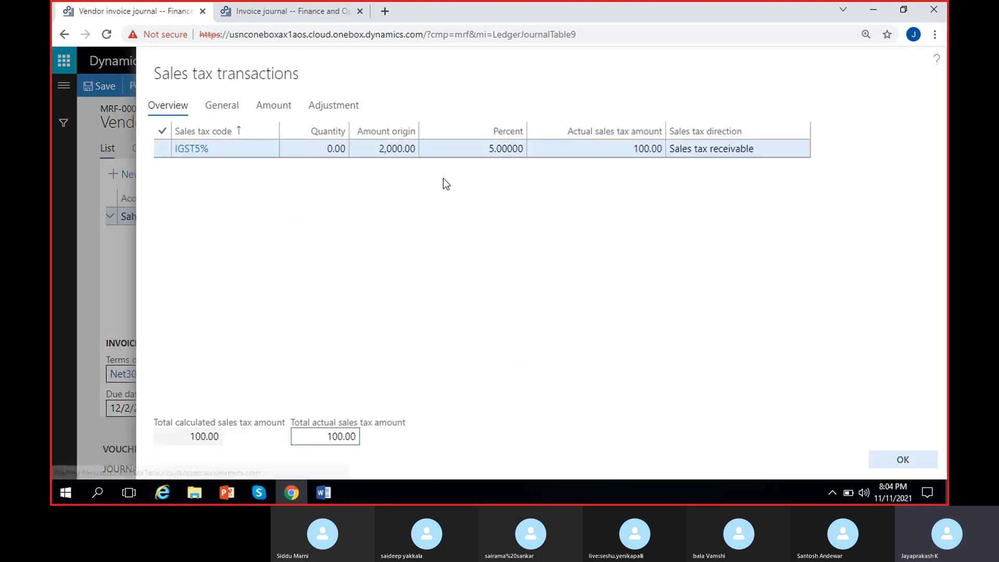
{"action": "left_click", "coordinate": [188, 151]}
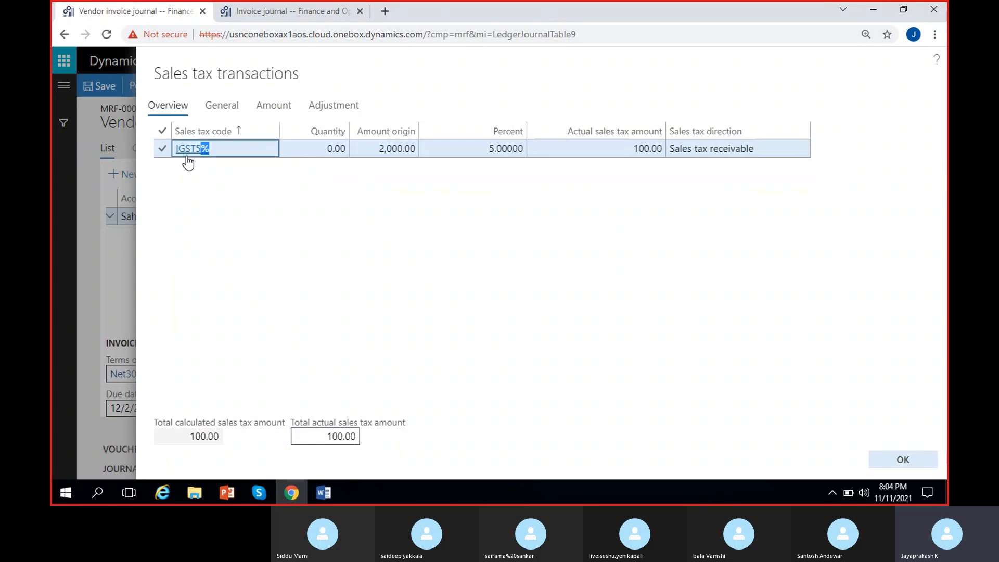
{"action": "left_click", "coordinate": [385, 151]}
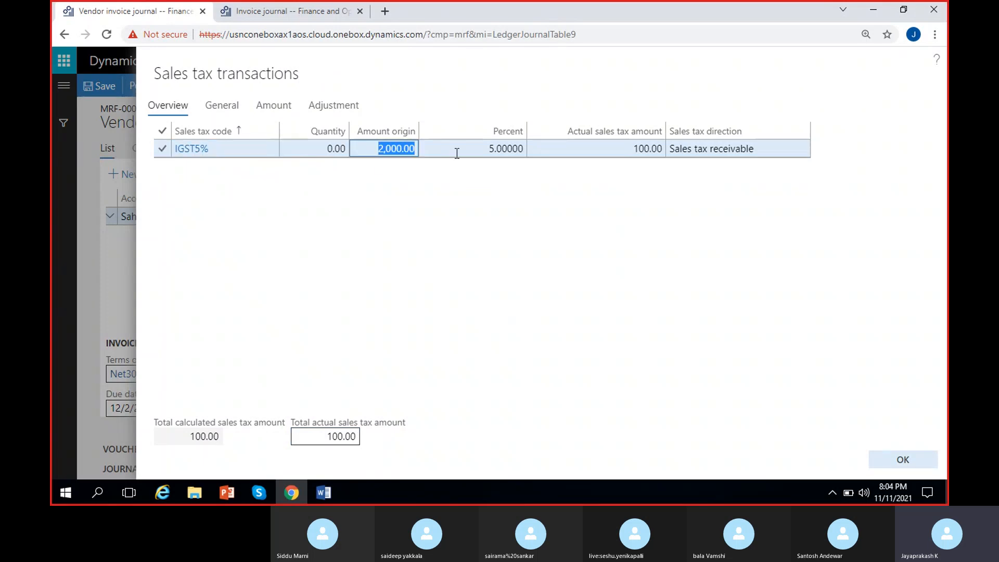
{"action": "left_click", "coordinate": [491, 152]}
{"action": "left_click", "coordinate": [639, 150]}
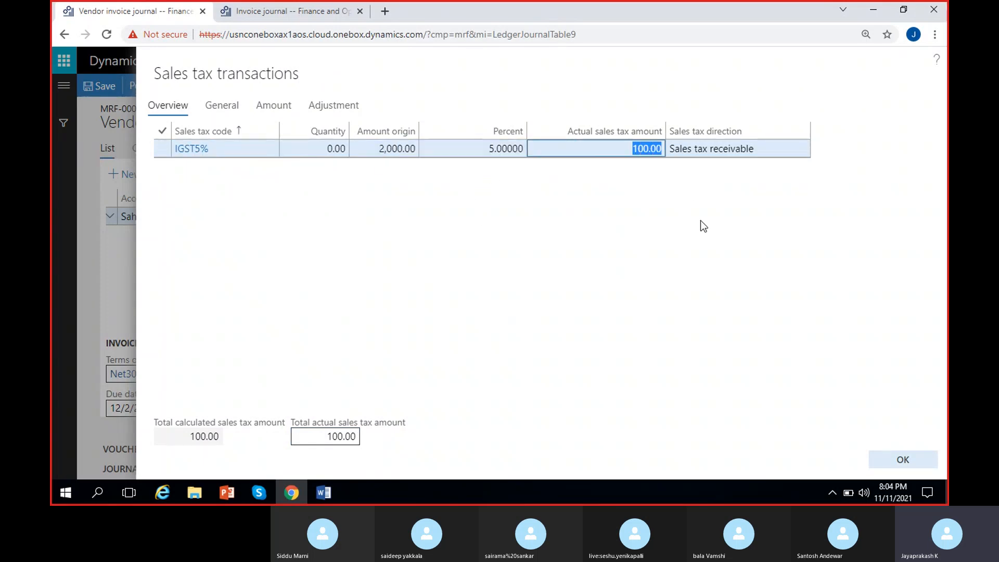
{"action": "left_click", "coordinate": [758, 152]}
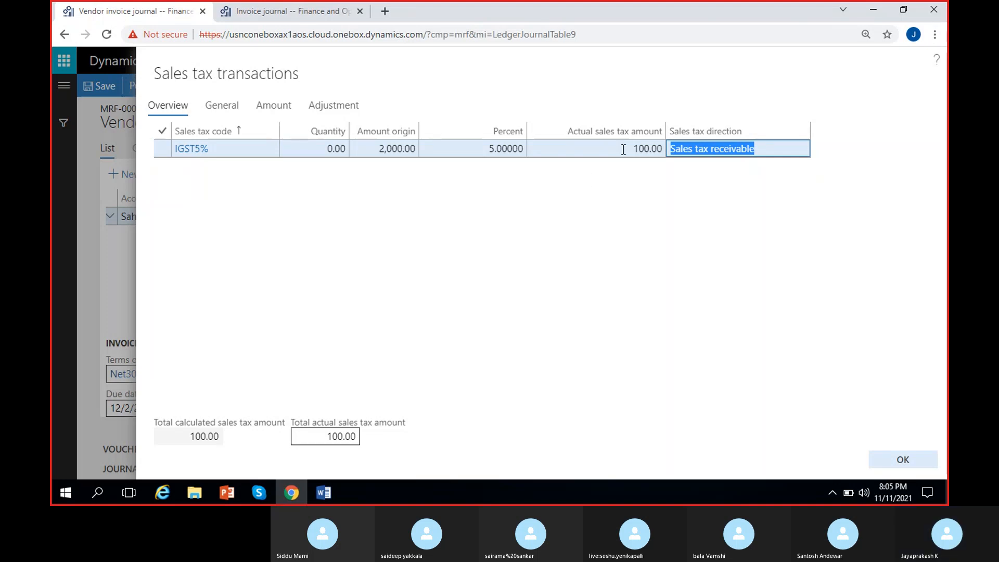
{"action": "left_click", "coordinate": [650, 150]}
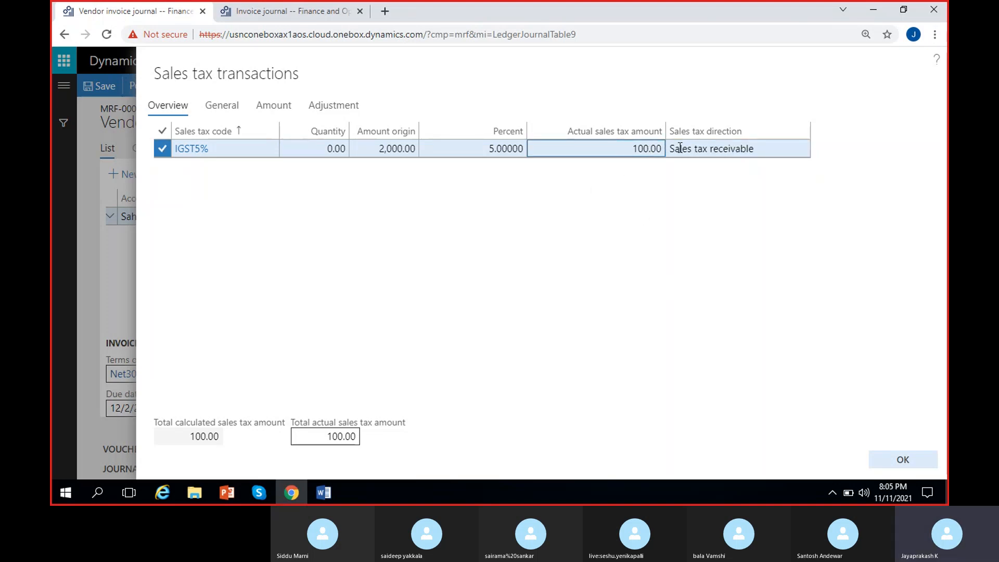
- Override the total actual sales tax amount in the sales tax transactions with 50.00
{"action": "double_click", "coordinate": [641, 147]}
{"action": "left_click", "coordinate": [643, 242]}
{"action": "left_click", "coordinate": [340, 439]}
{"action": "key", "text": "BackSpace"}
{"action": "key", "text": "BackSpace"}
{"action": "type", "text": "5"}
{"action": "left_click", "coordinate": [396, 430]}
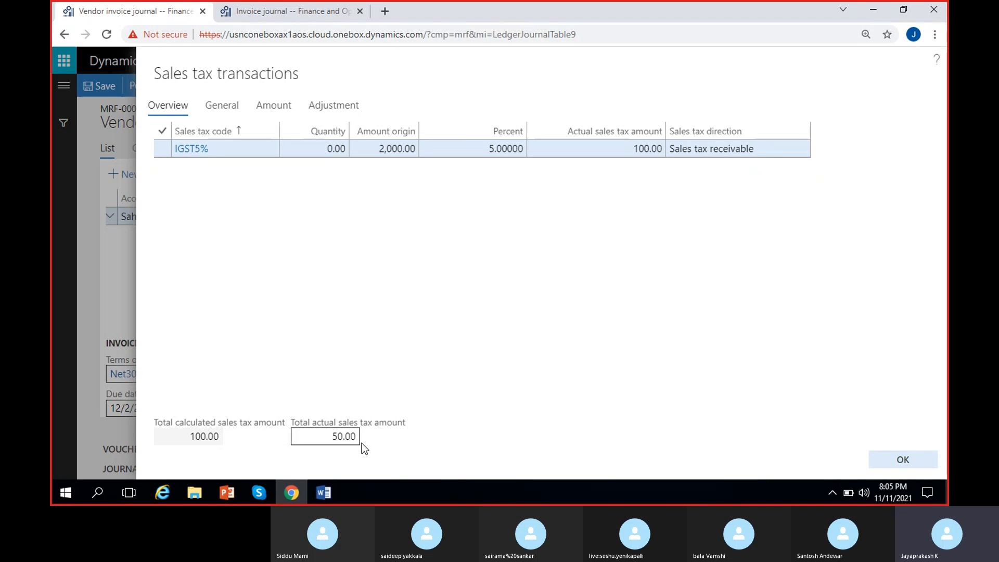
- Set the total actual sales tax amount back to 100.00 and accept the sales tax transactions
{"action": "left_click", "coordinate": [337, 437]}
{"action": "key", "text": "BackSpace"}
{"action": "type", "text": "10"}
{"action": "left_click", "coordinate": [435, 321]}
{"action": "left_click", "coordinate": [908, 459]}
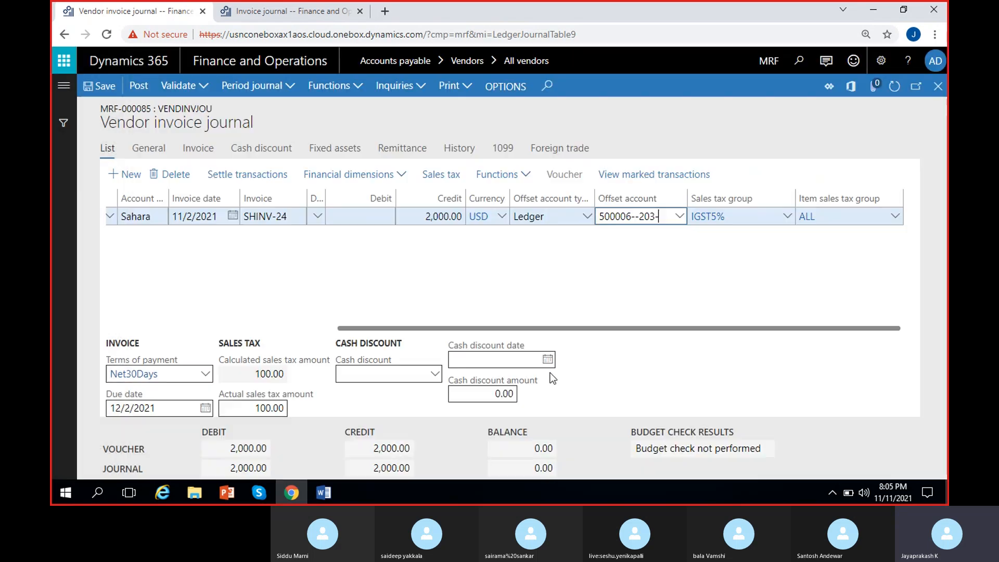
- Examine the calculated and actual sales tax amounts shown for the Sahara journal line
{"action": "left_click", "coordinate": [494, 304]}
{"action": "left_click", "coordinate": [264, 408]}
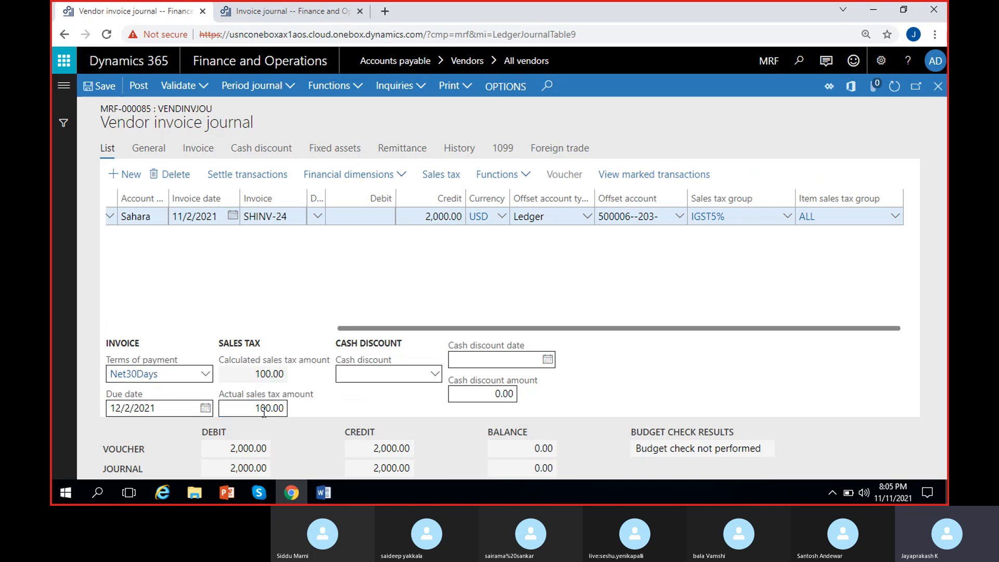
{"action": "left_click", "coordinate": [260, 409]}
{"action": "left_click_drag", "start_coordinate": [286, 374], "coordinate": [253, 375]}
{"action": "left_click", "coordinate": [302, 420]}
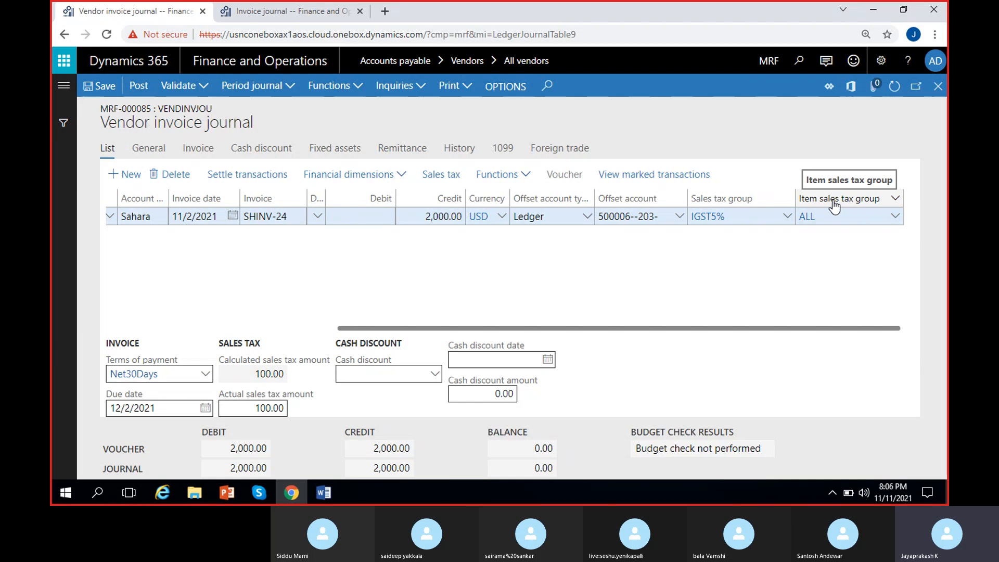
- Switch to the duplicate browser tab and open the Released products list under Product information management
{"action": "left_click", "coordinate": [281, 11]}
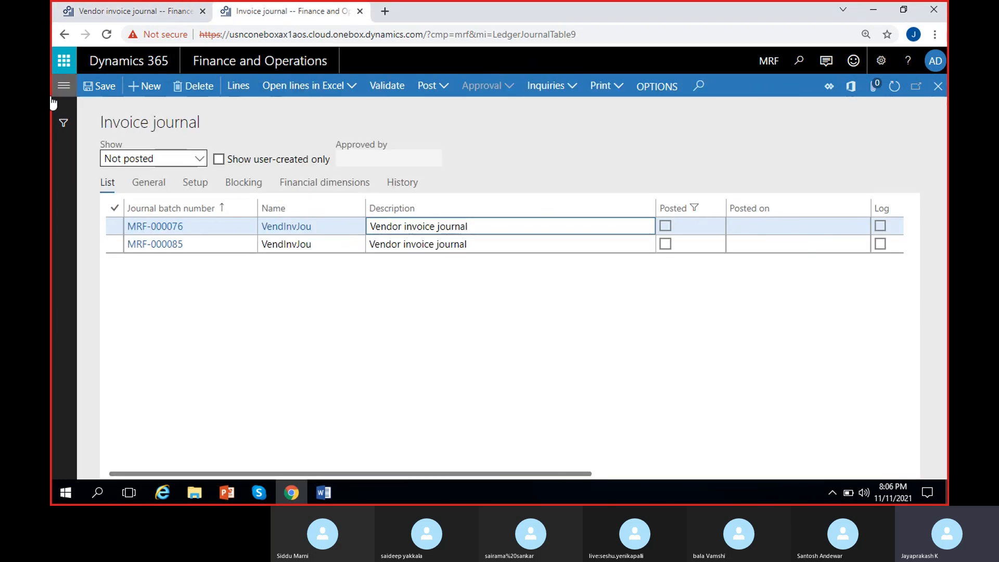
{"action": "left_click", "coordinate": [63, 85]}
{"action": "scroll", "coordinate": [127, 288], "scroll_direction": "down", "scroll_amount": 5}
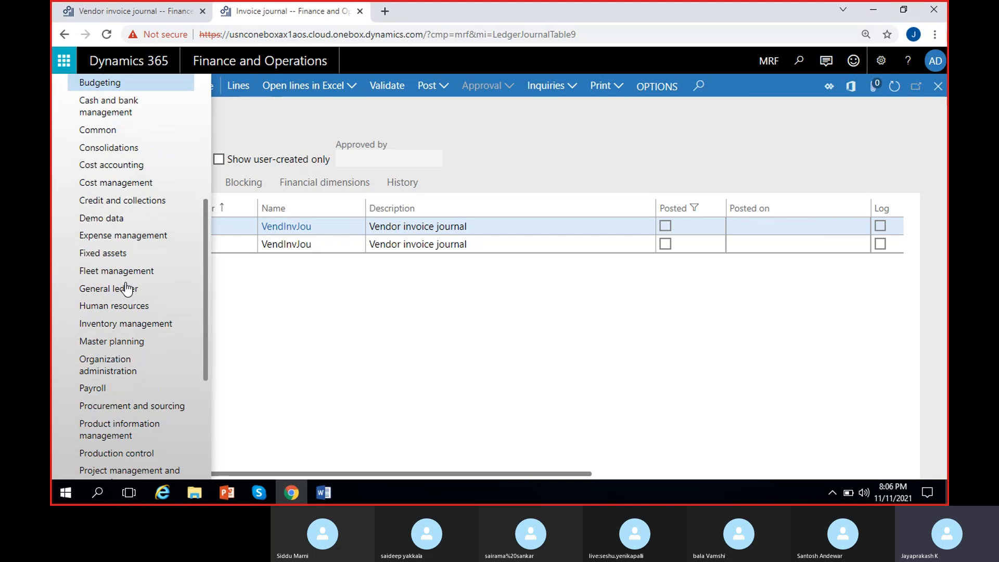
{"action": "scroll", "coordinate": [126, 288], "scroll_direction": "down", "scroll_amount": 3}
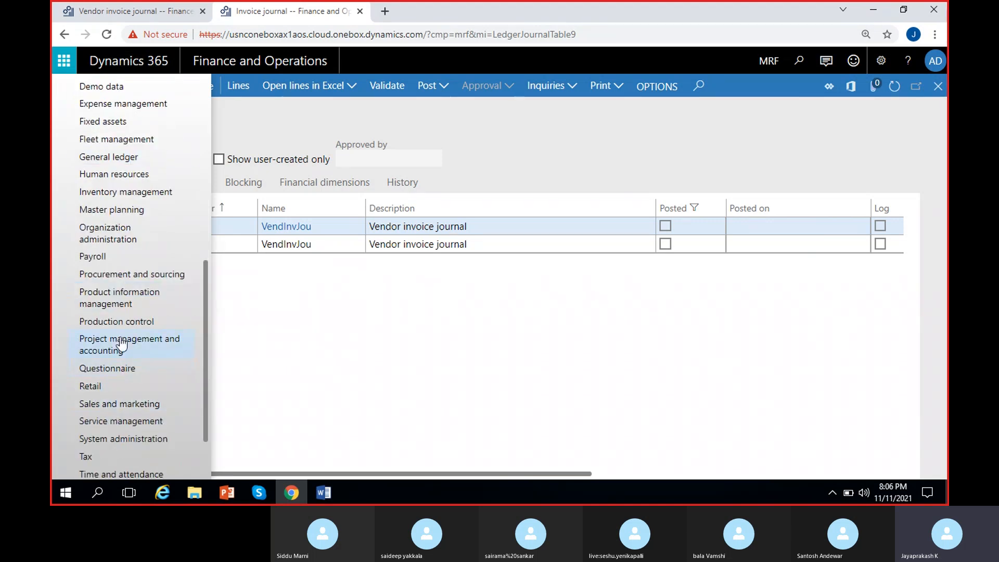
{"action": "left_click", "coordinate": [112, 301]}
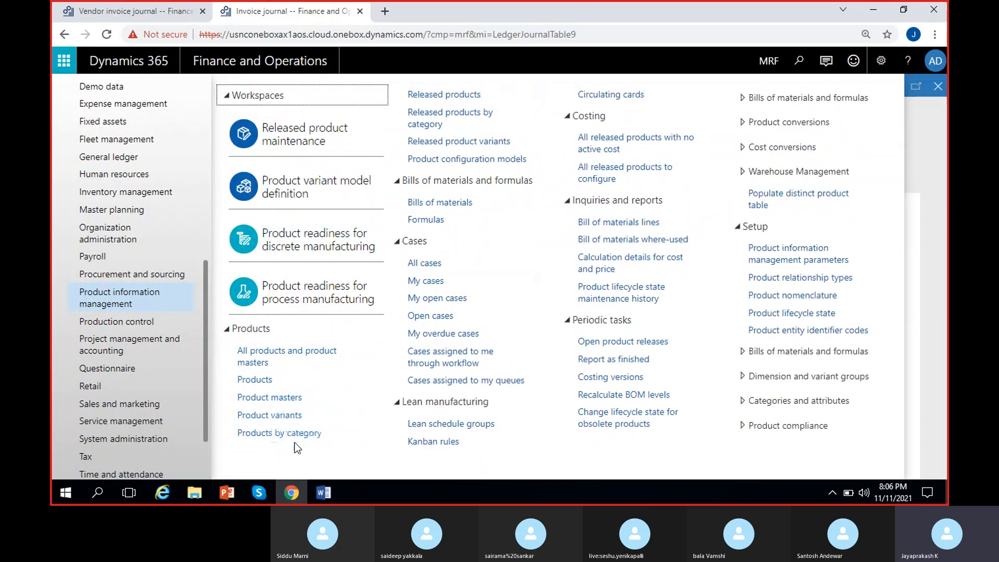
{"action": "left_click", "coordinate": [447, 94]}
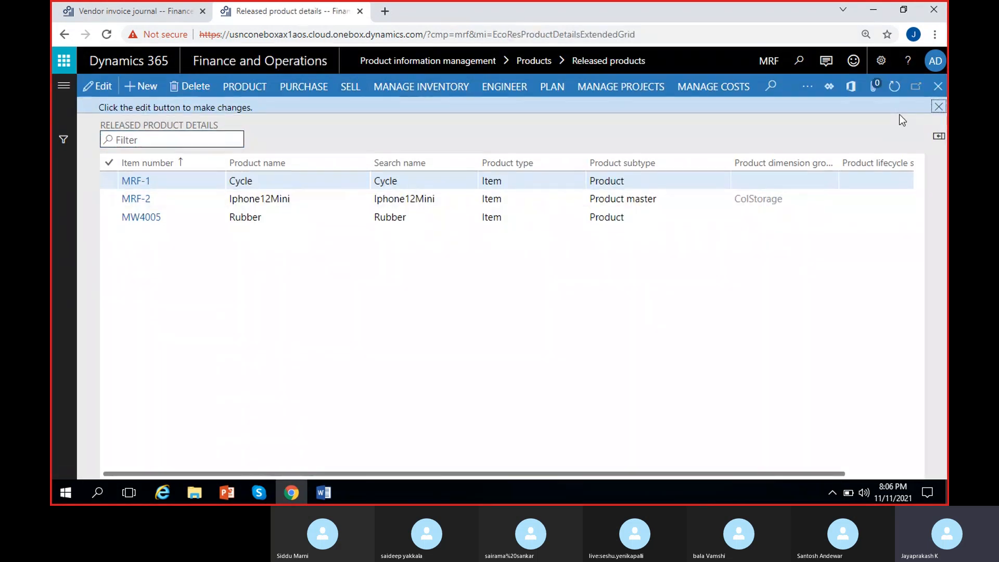
- Open released product MRF-1, Cycle, for editing and expand all its detail sections
{"action": "left_click", "coordinate": [290, 164]}
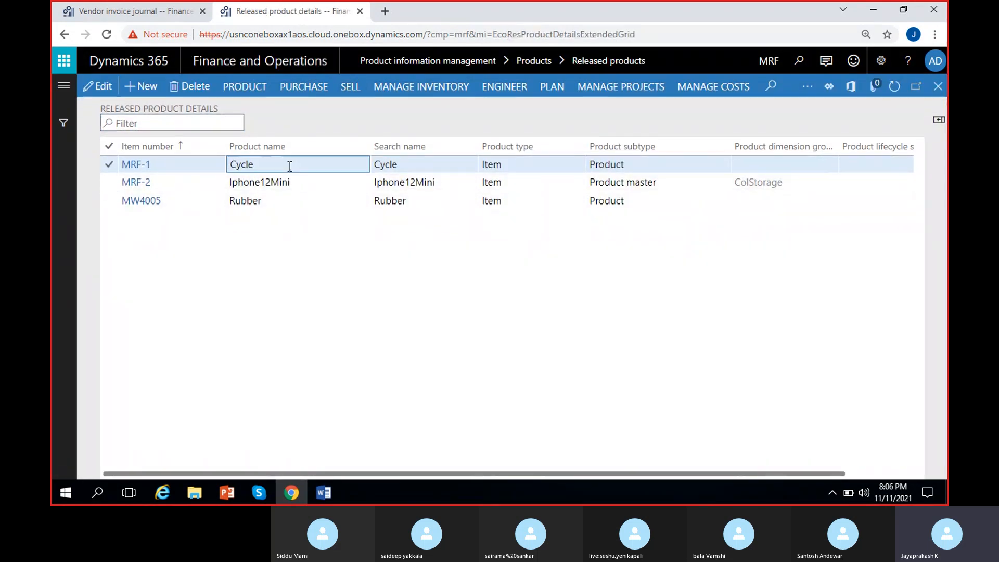
{"action": "left_click", "coordinate": [144, 165]}
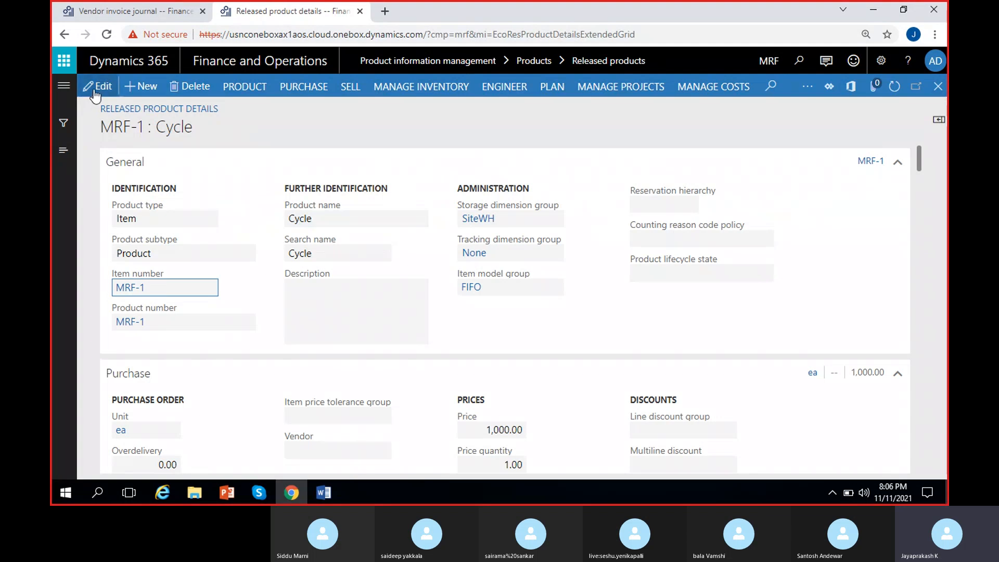
{"action": "right_click", "coordinate": [893, 166]}
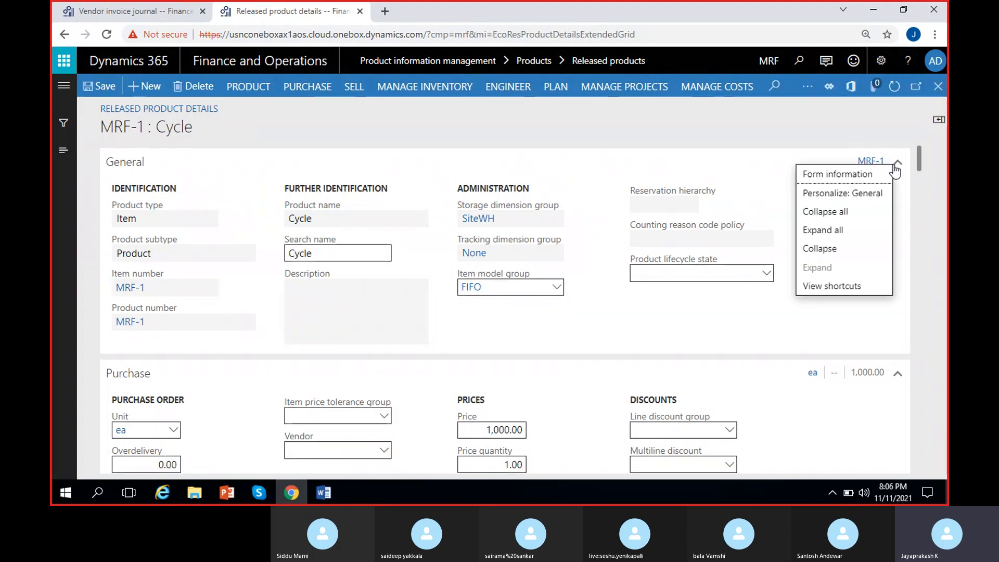
{"action": "left_click", "coordinate": [834, 230]}
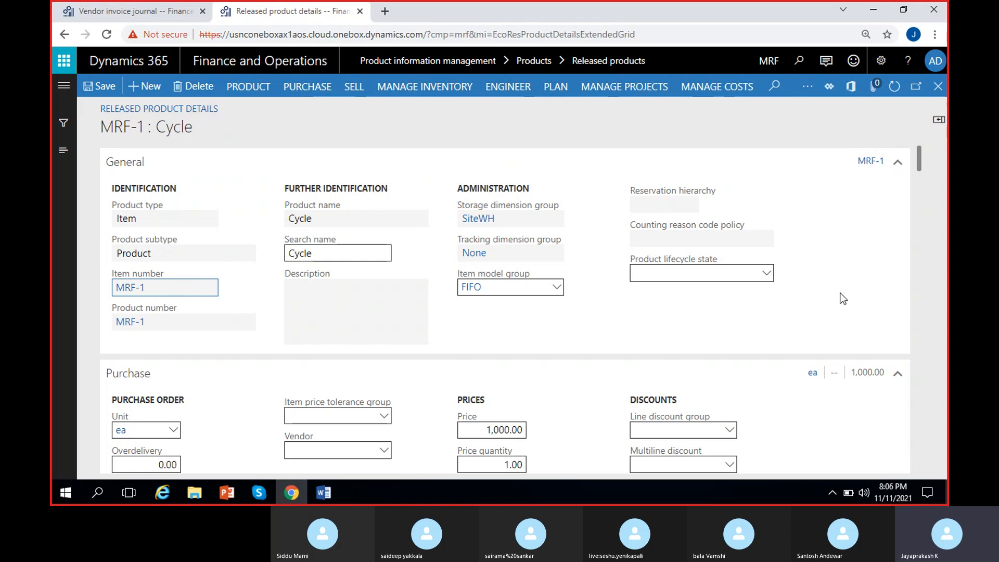
- Search the product page for "tax" and set the Purchase item sales tax group to ALL
{"action": "key", "text": "ctrl+f"}
{"action": "type", "text": "tax"}
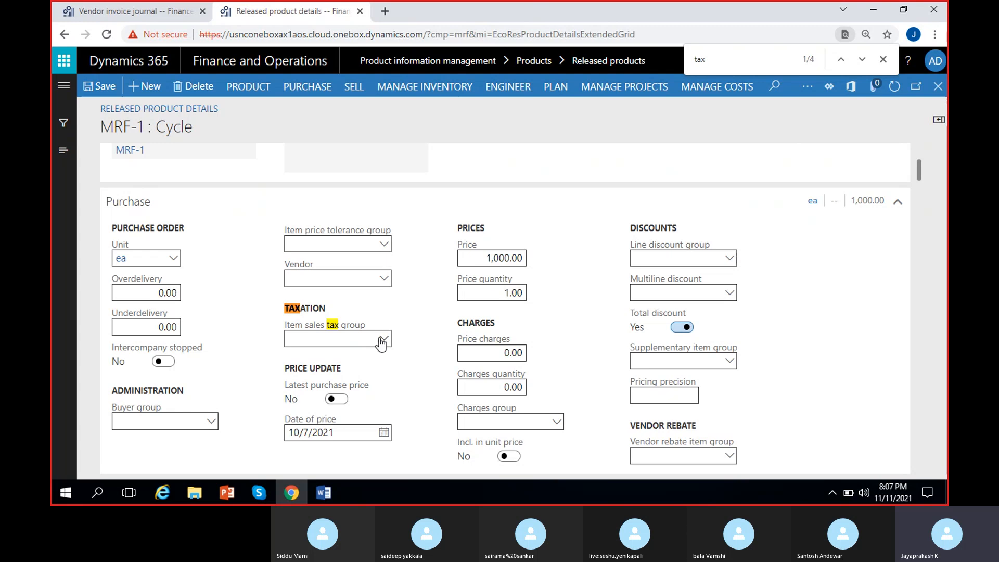
{"action": "left_click", "coordinate": [384, 346]}
{"action": "left_click", "coordinate": [364, 207]}
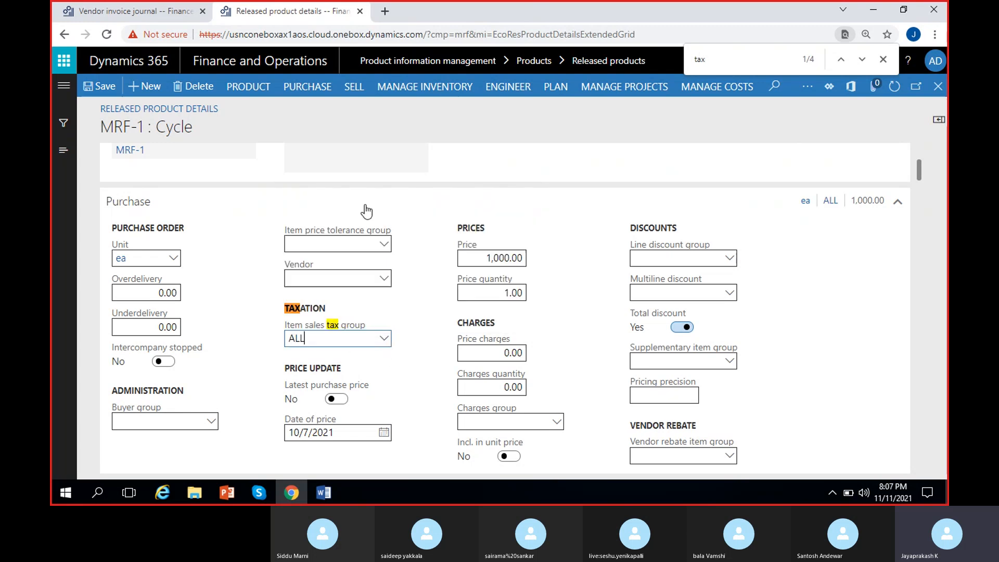
- Find the Sell section's taxation settings and set their item sales tax group to ALL
{"action": "left_click", "coordinate": [862, 59]}
{"action": "left_click", "coordinate": [862, 60]}
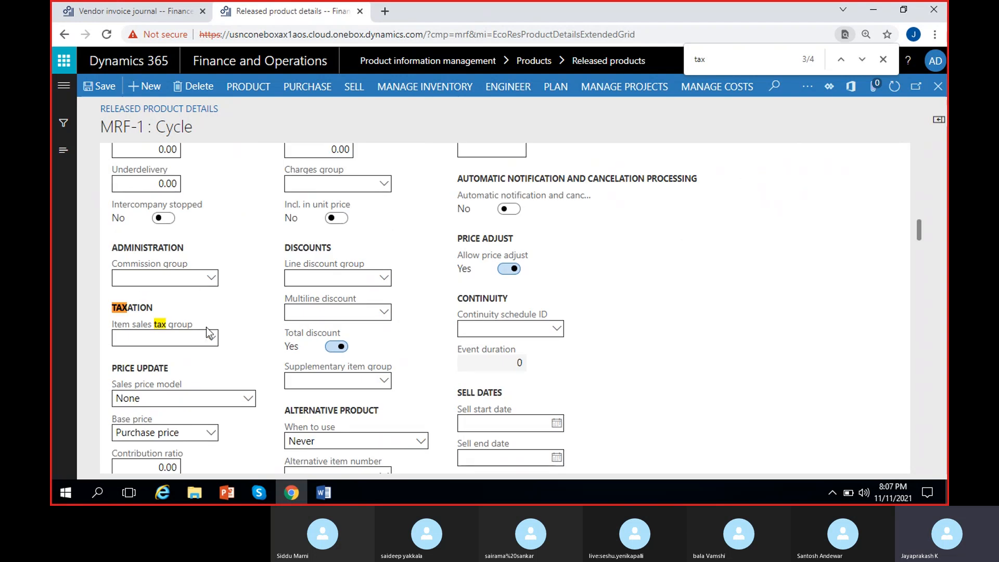
{"action": "left_click", "coordinate": [215, 343]}
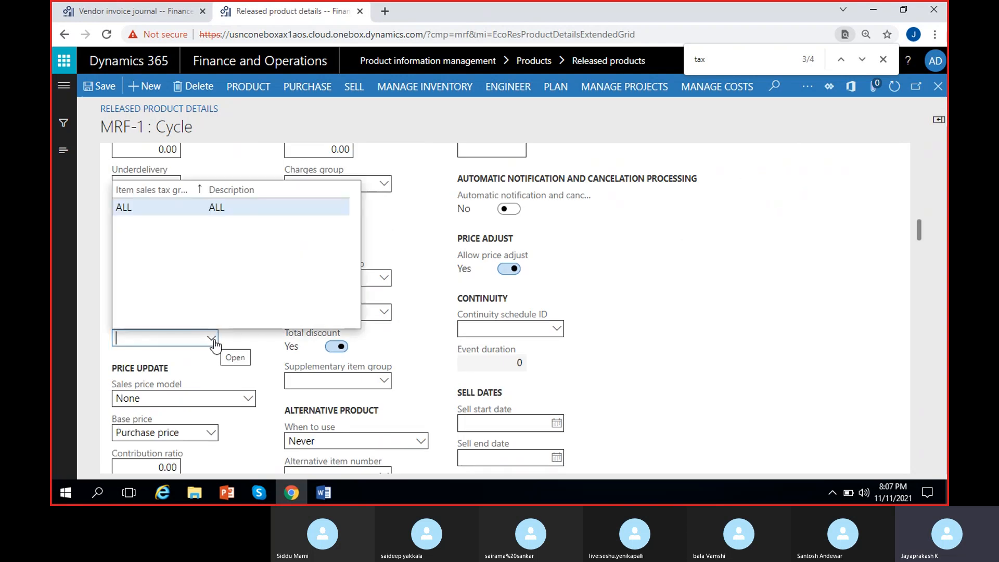
{"action": "left_click", "coordinate": [217, 212]}
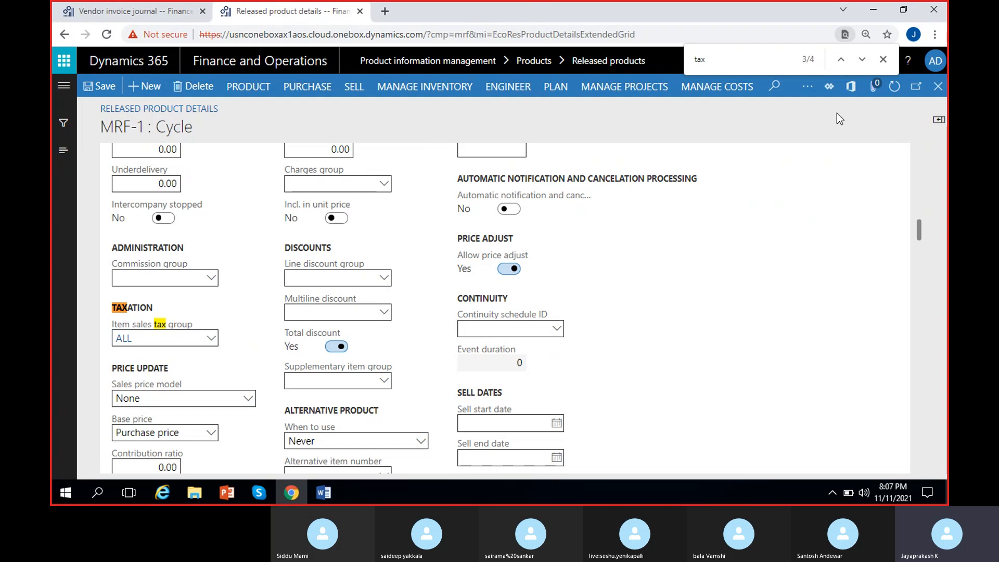
- Compare the item sales tax group settings in the Purchase and Sell sections of the Cycle product
{"action": "left_click", "coordinate": [863, 60]}
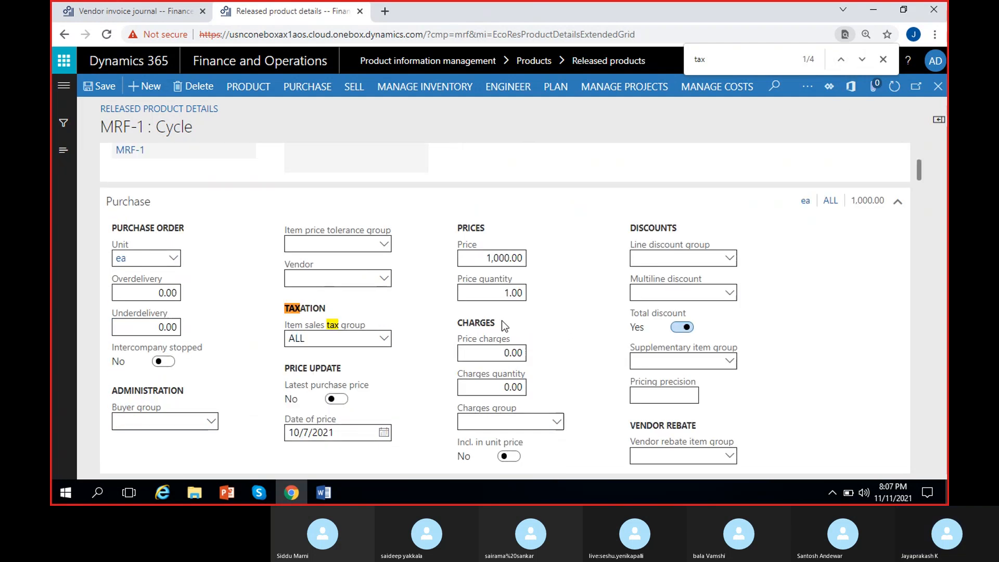
{"action": "left_click", "coordinate": [862, 60]}
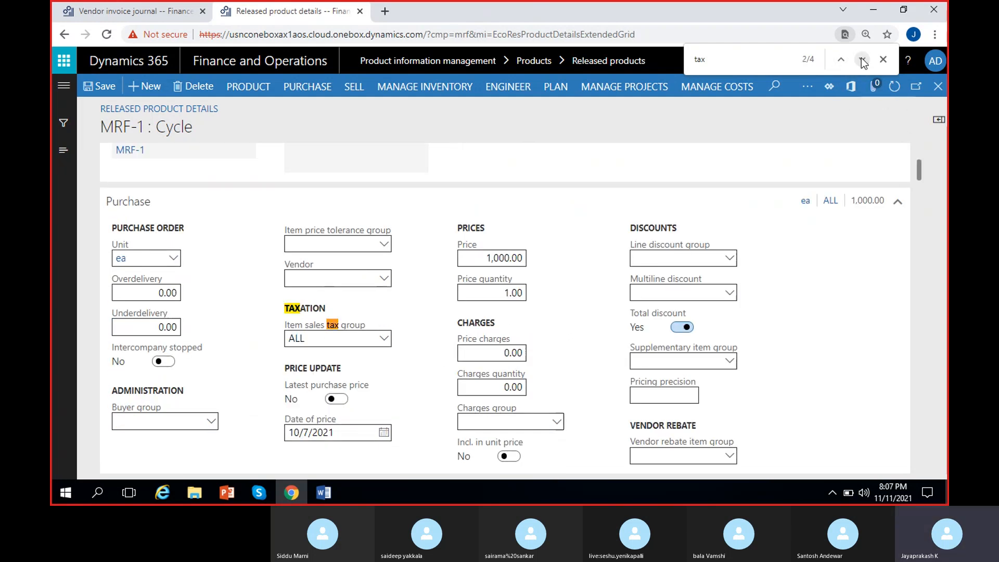
{"action": "scroll", "coordinate": [421, 363], "scroll_direction": "down", "scroll_amount": 12}
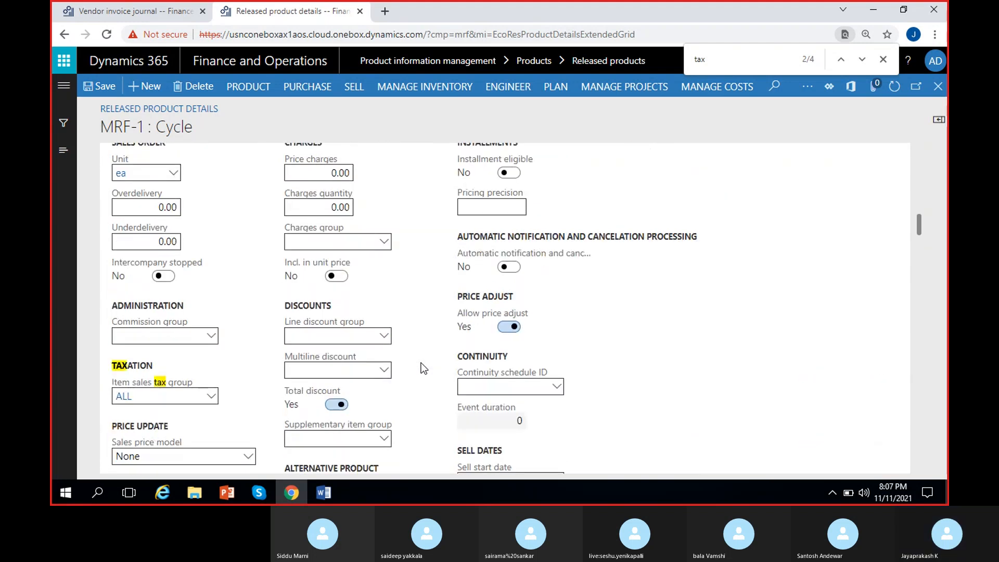
{"action": "scroll", "coordinate": [123, 357], "scroll_direction": "up", "scroll_amount": 8}
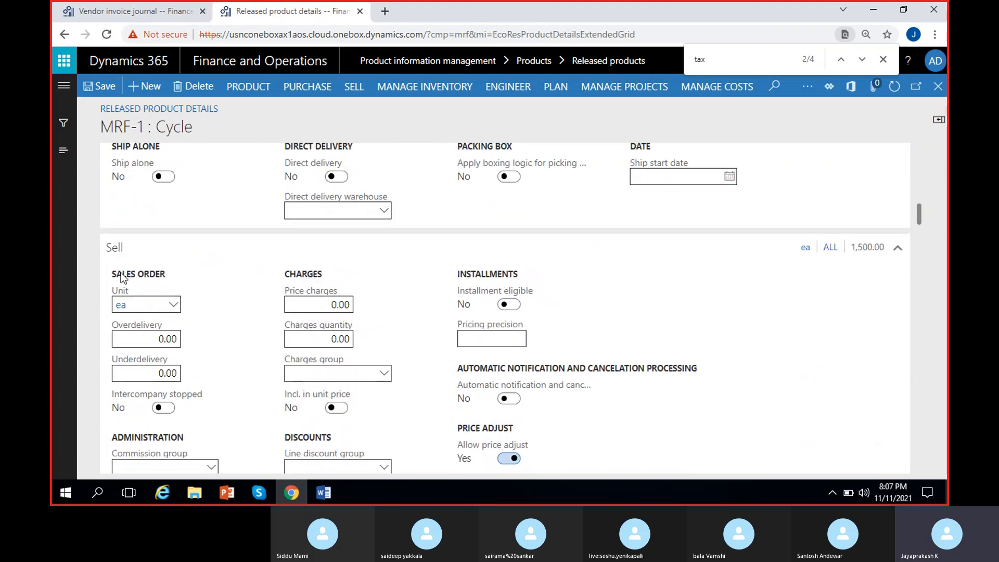
{"action": "scroll", "coordinate": [211, 365], "scroll_direction": "up", "scroll_amount": 4}
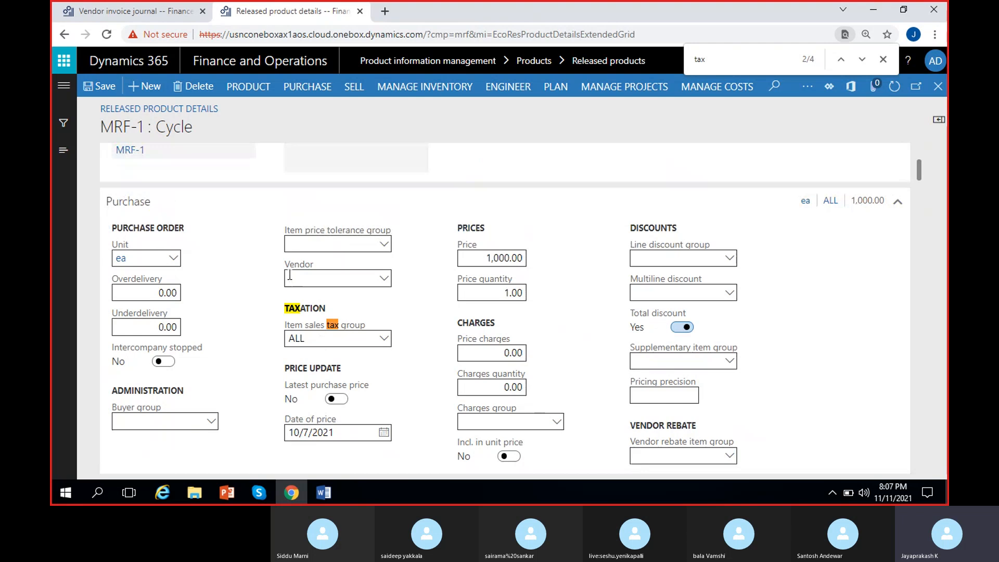
{"action": "scroll", "coordinate": [185, 395], "scroll_direction": "down", "scroll_amount": 6}
{"action": "scroll", "coordinate": [186, 395], "scroll_direction": "down", "scroll_amount": 4}
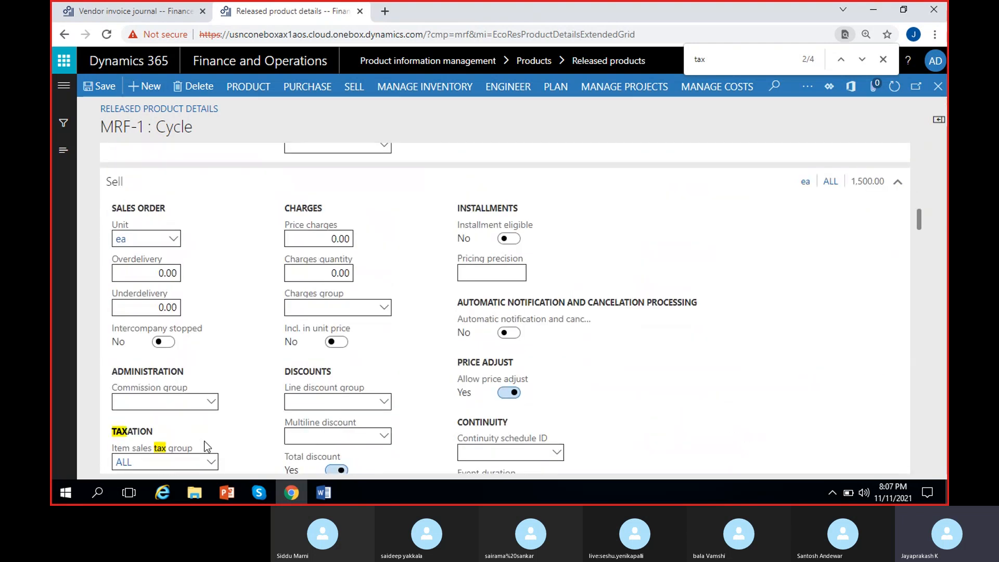
{"action": "scroll", "coordinate": [206, 447], "scroll_direction": "down", "scroll_amount": 2}
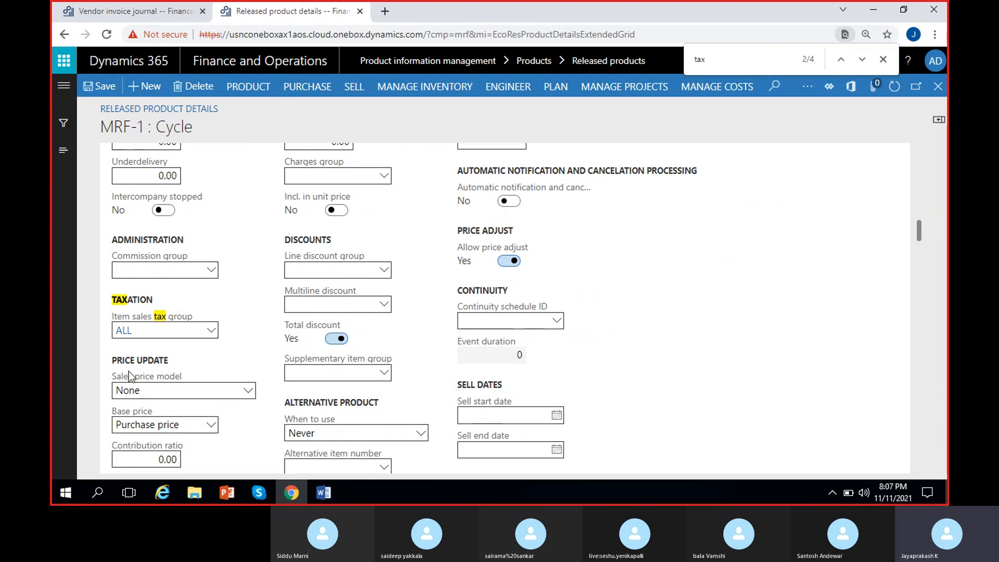
{"action": "mouse_move", "coordinate": [227, 386]}
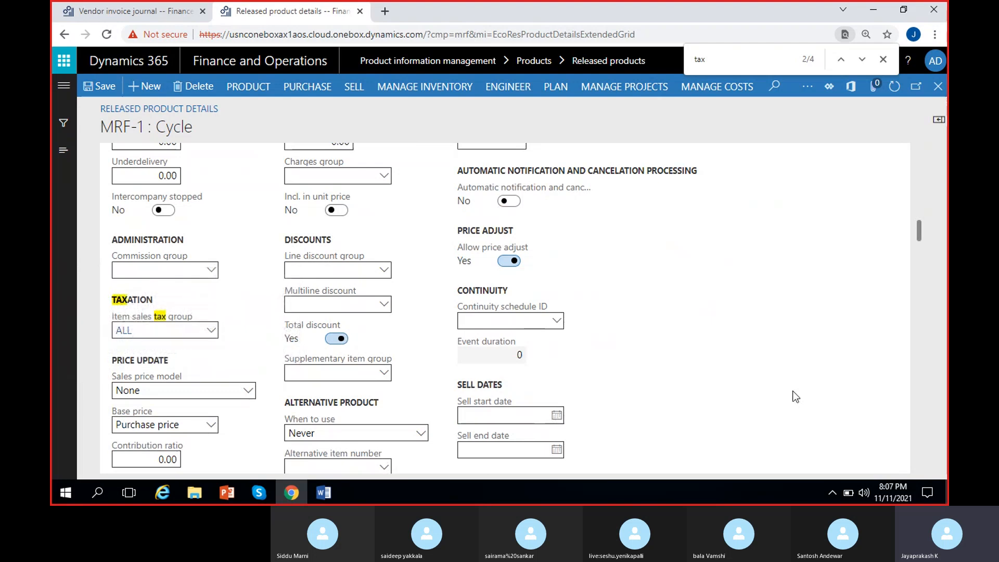
{"action": "scroll", "coordinate": [764, 386], "scroll_direction": "up", "scroll_amount": 3}
{"action": "scroll", "coordinate": [764, 385], "scroll_direction": "up", "scroll_amount": 3}
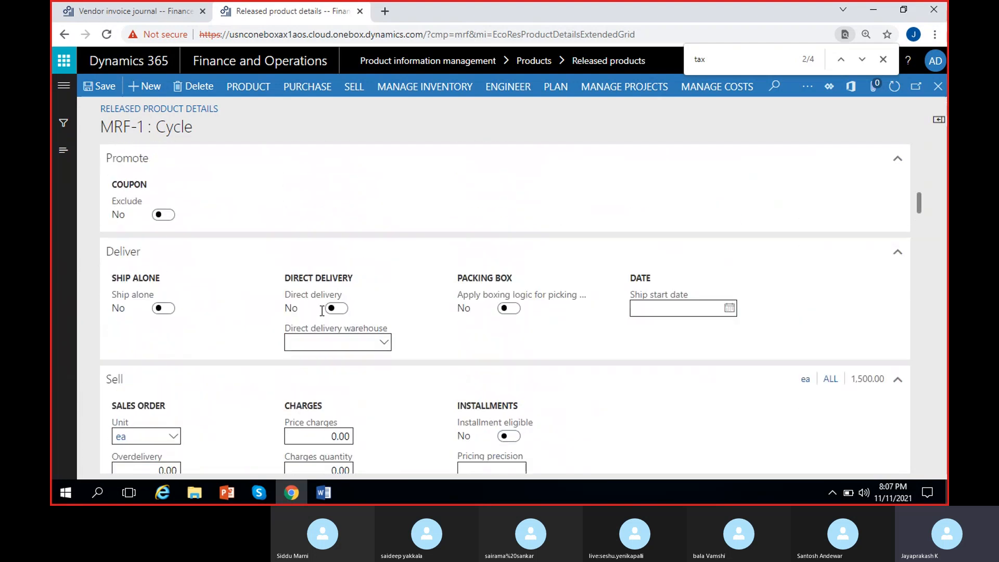
{"action": "scroll", "coordinate": [317, 354], "scroll_direction": "up", "scroll_amount": 3}
{"action": "scroll", "coordinate": [276, 307], "scroll_direction": "up", "scroll_amount": 2}
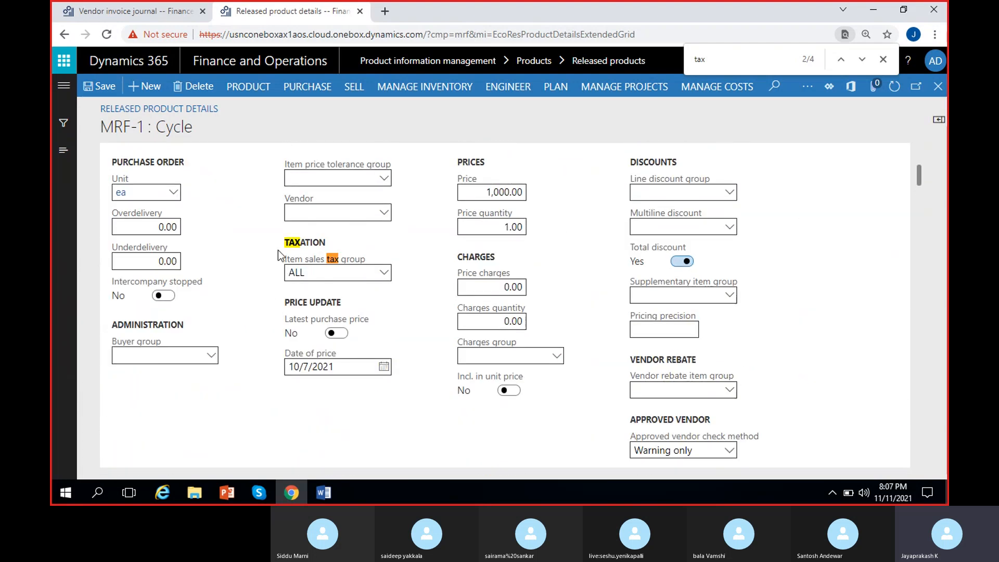
{"action": "scroll", "coordinate": [283, 334], "scroll_direction": "up", "scroll_amount": 1}
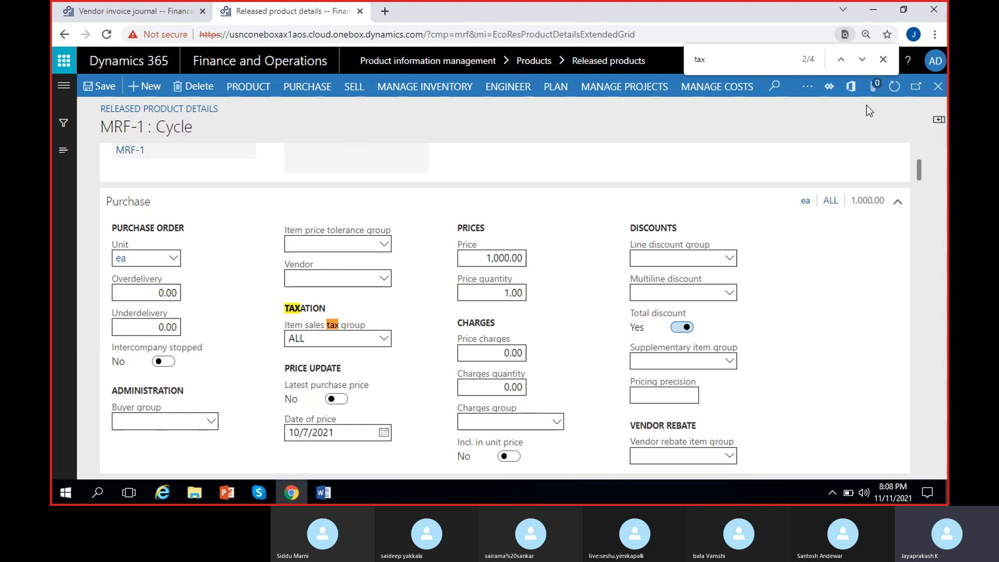
- Close the page search, return to the vendor invoice journal tab, post the journal and dismiss its notification
{"action": "left_click", "coordinate": [884, 58]}
{"action": "left_click", "coordinate": [136, 11]}
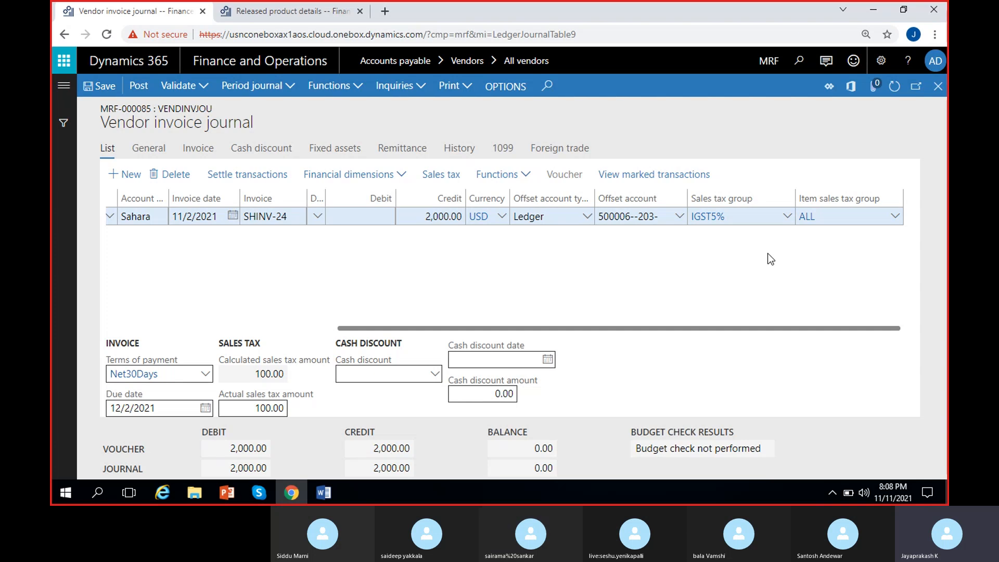
{"action": "left_click", "coordinate": [136, 95]}
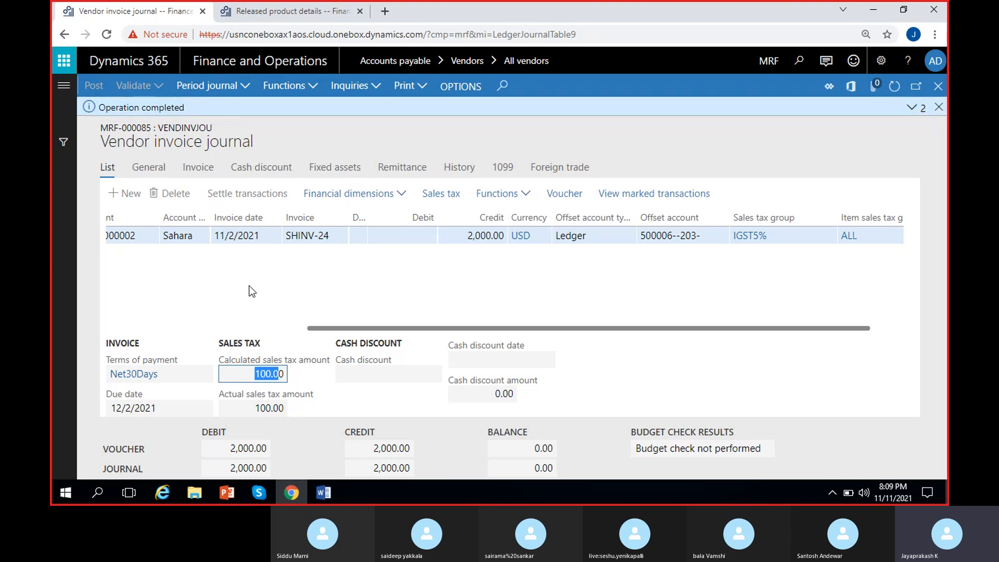
{"action": "left_click", "coordinate": [450, 272]}
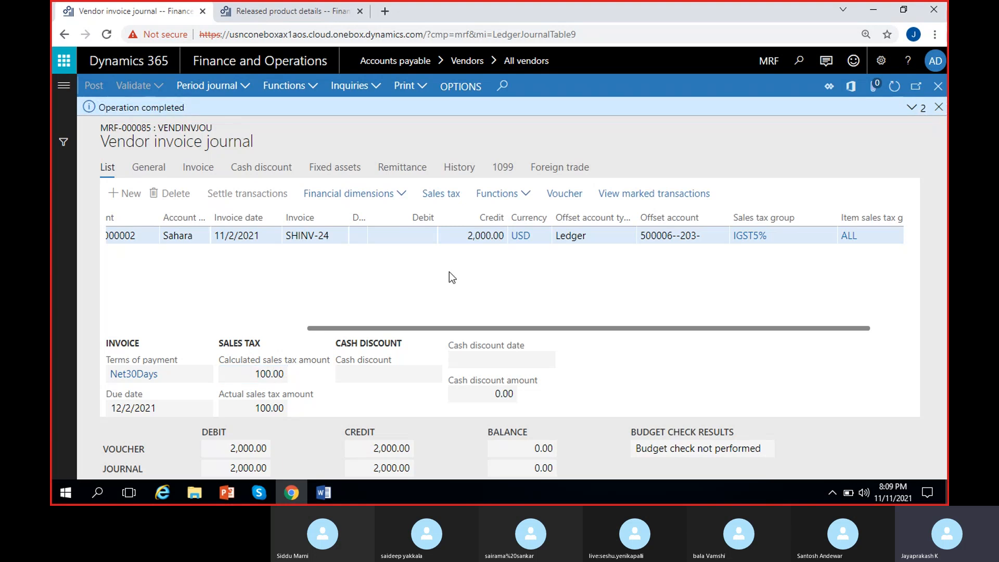
{"action": "left_click", "coordinate": [939, 107]}
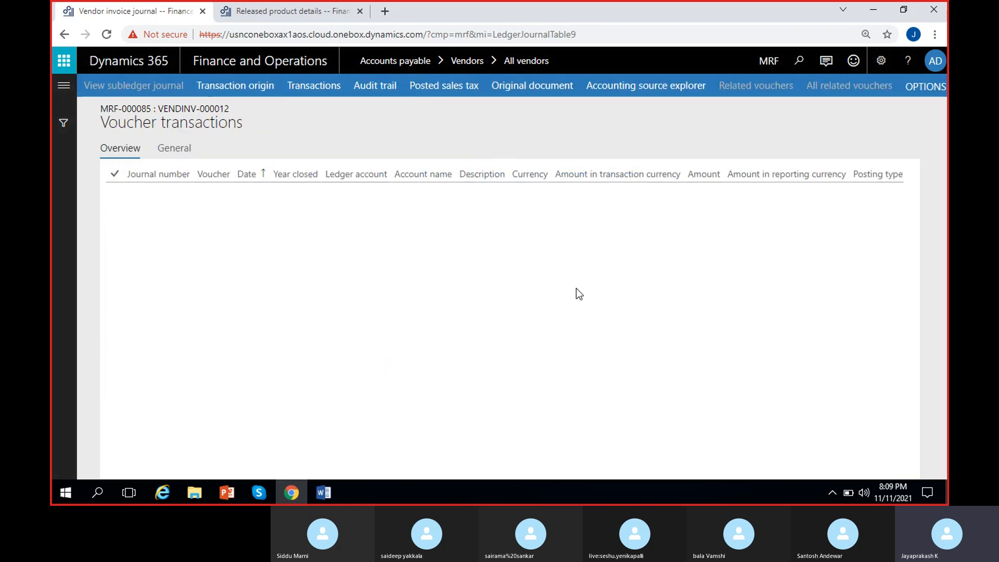
- Open the posted line's voucher transactions and examine the travel expenses entry's account name and amount in transaction currency
{"action": "left_click", "coordinate": [628, 195]}
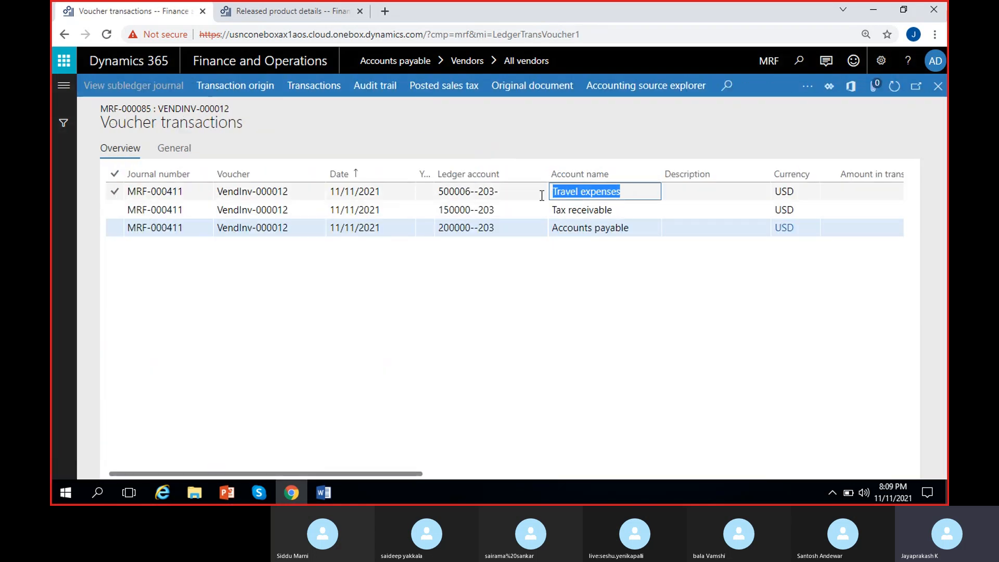
{"action": "scroll", "coordinate": [617, 327], "scroll_direction": "right", "scroll_amount": 5}
{"action": "left_click", "coordinate": [635, 192]}
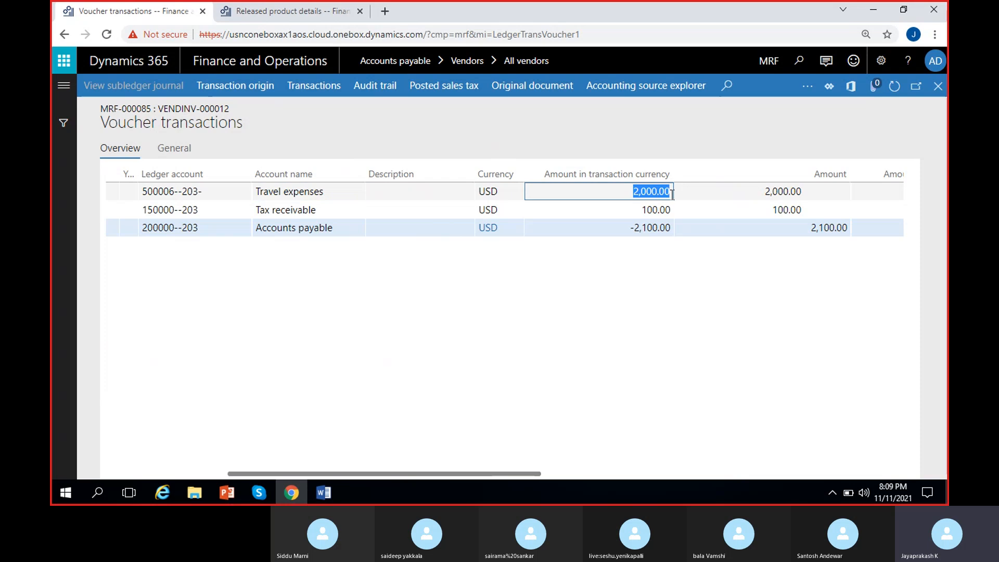
- Compare the transaction currency amounts of the travel expenses, tax receivable and accounts payable entries in the voucher
{"action": "left_click", "coordinate": [322, 210]}
{"action": "left_click", "coordinate": [639, 212]}
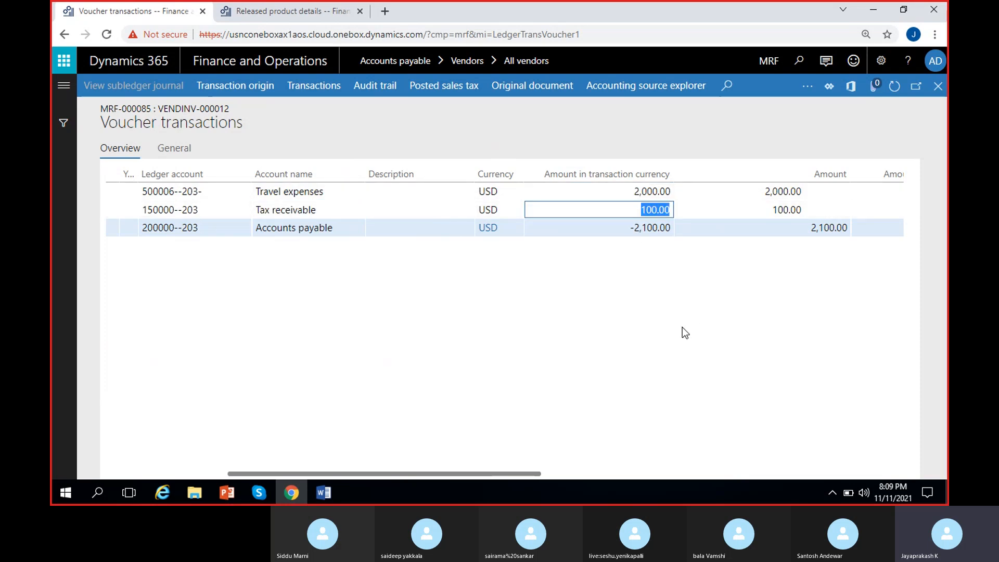
{"action": "left_click", "coordinate": [637, 229]}
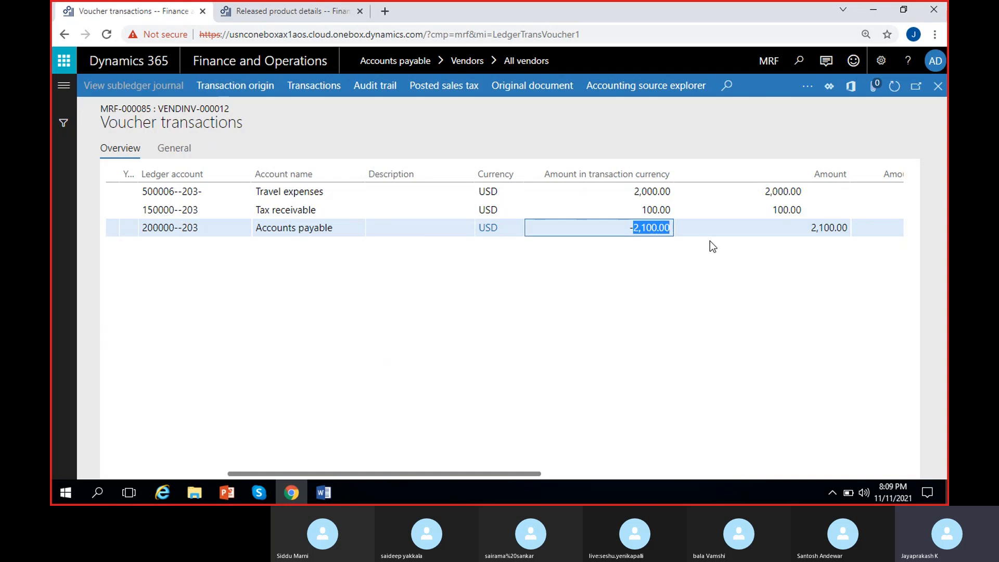
{"action": "left_click", "coordinate": [663, 317]}
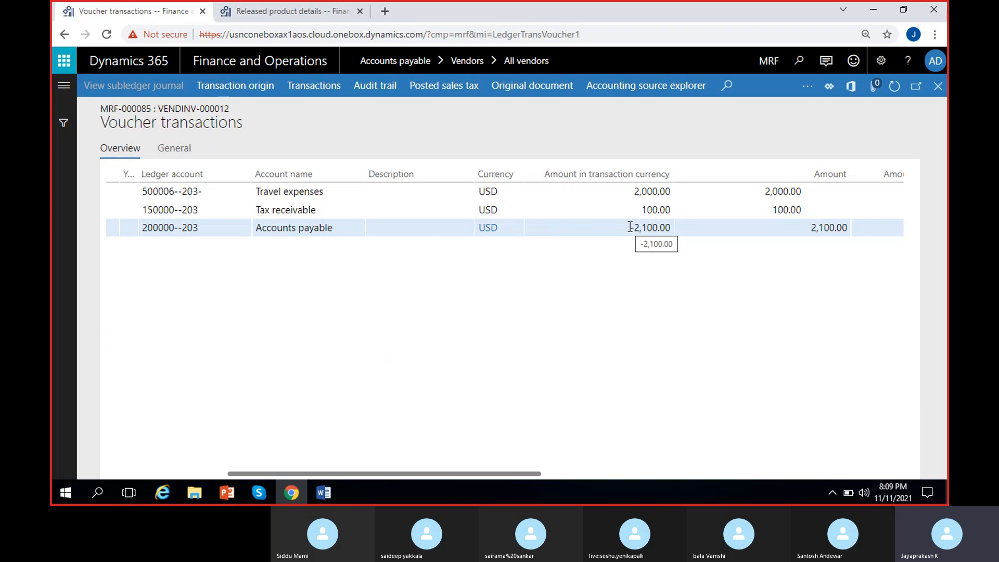
{"action": "left_click", "coordinate": [630, 227]}
{"action": "double_click", "coordinate": [636, 229]}
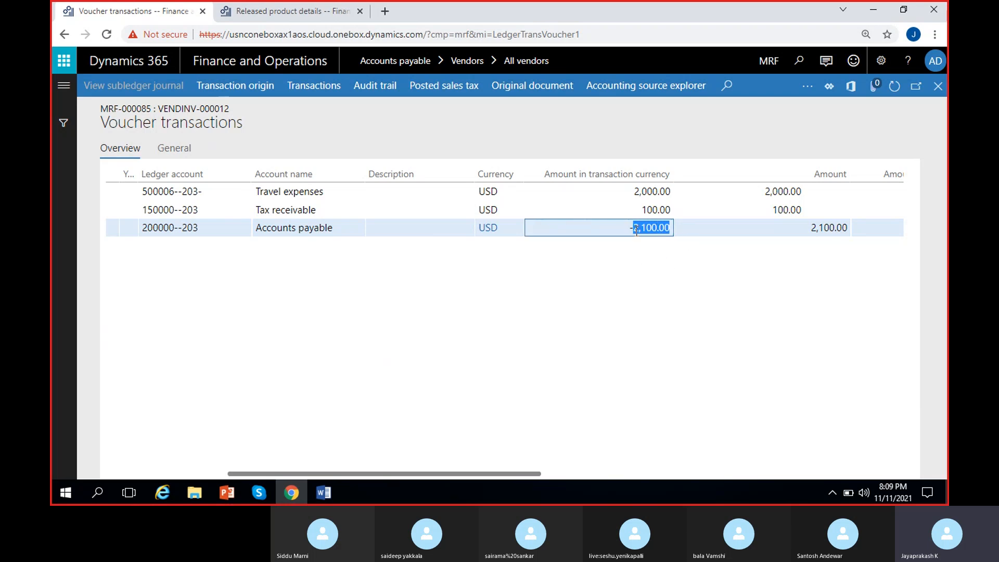
{"action": "left_click", "coordinate": [639, 191]}
{"action": "left_click", "coordinate": [657, 210]}
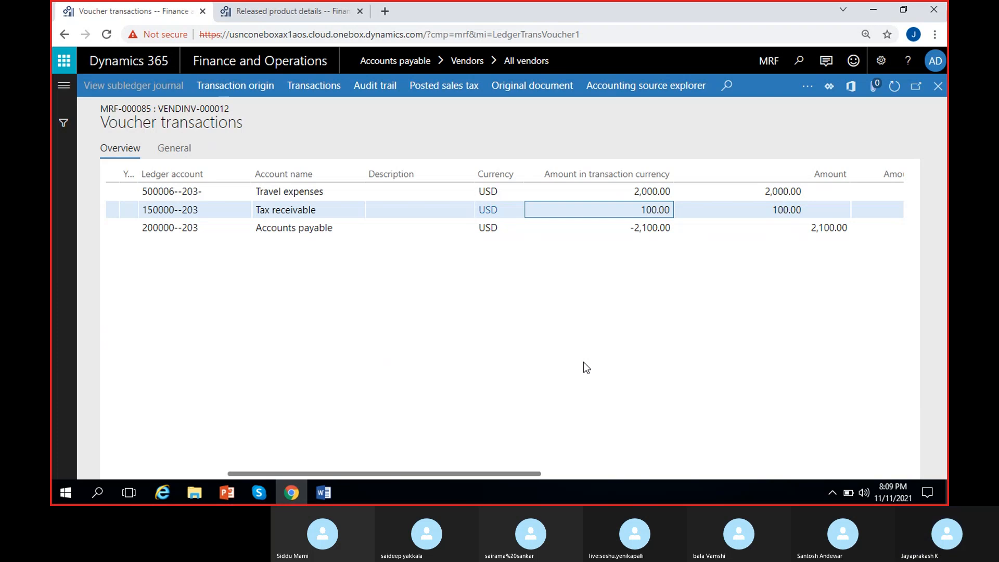
{"action": "left_click", "coordinate": [624, 229]}
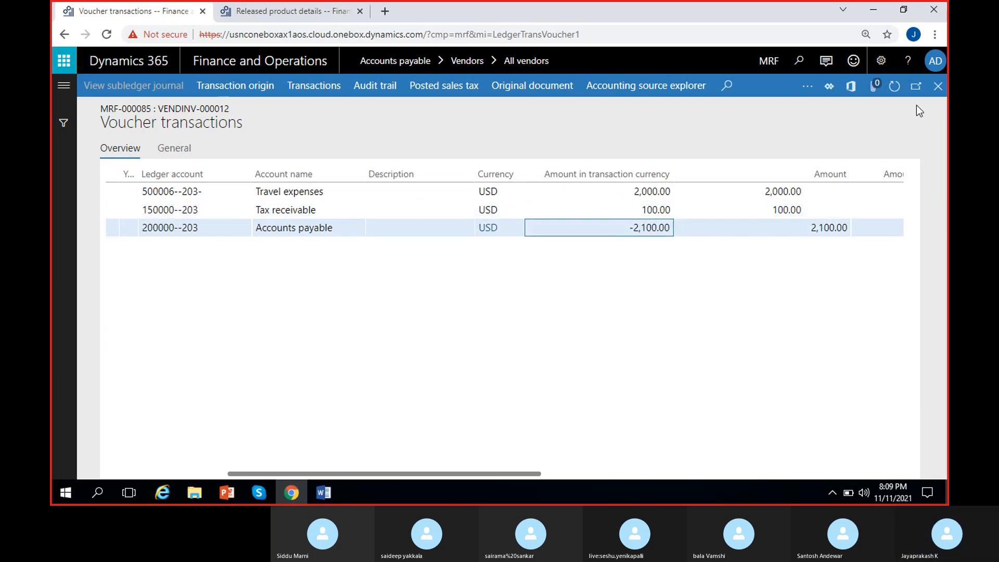
- Close the voucher transactions and the vendor invoice journal lines, and open the list of all purchase orders
{"action": "left_click", "coordinate": [938, 86]}
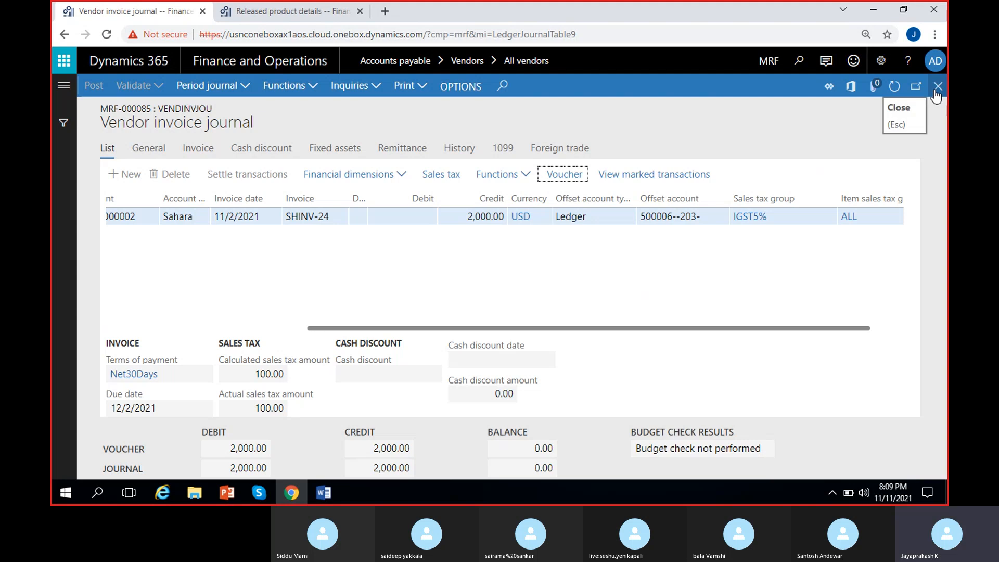
{"action": "left_click", "coordinate": [937, 88]}
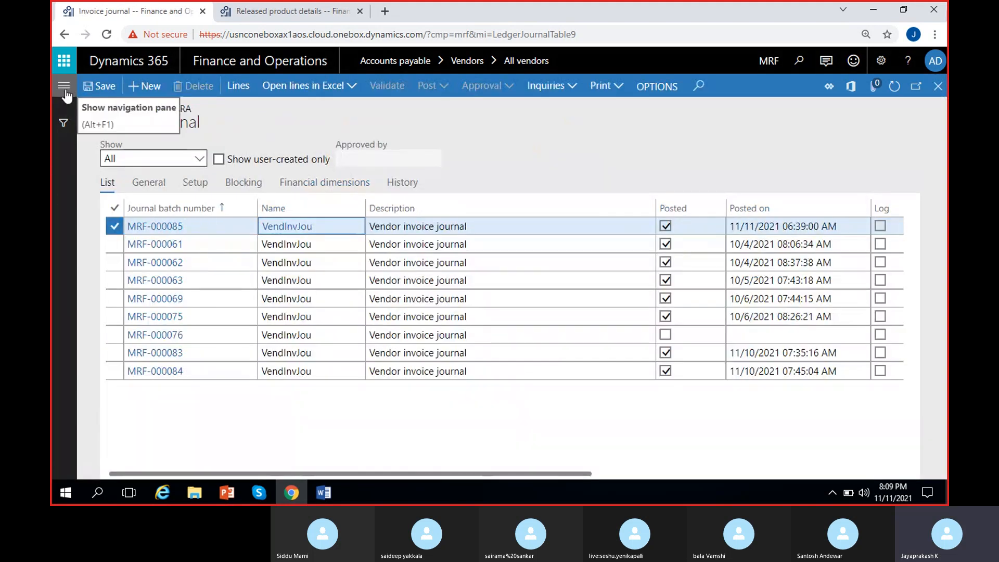
{"action": "left_click", "coordinate": [64, 89]}
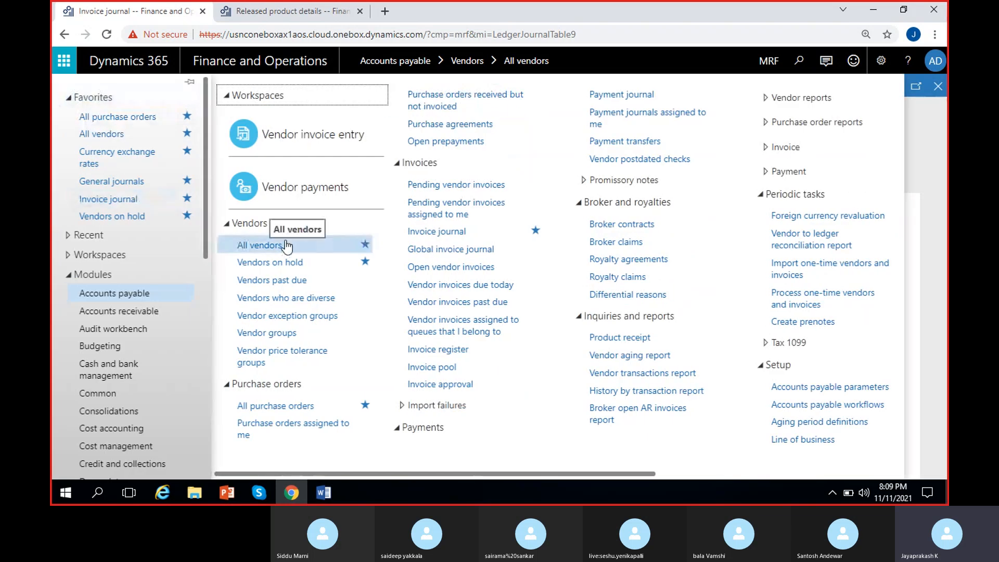
{"action": "left_click", "coordinate": [286, 406]}
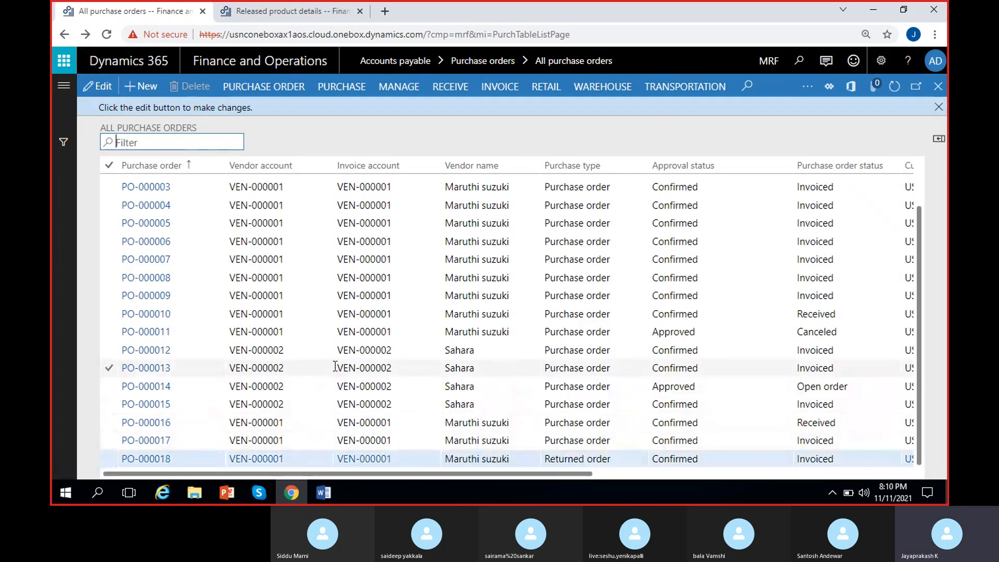
- Start a new purchase order for vendor account VEN-000002, Sahara
{"action": "left_click", "coordinate": [136, 84]}
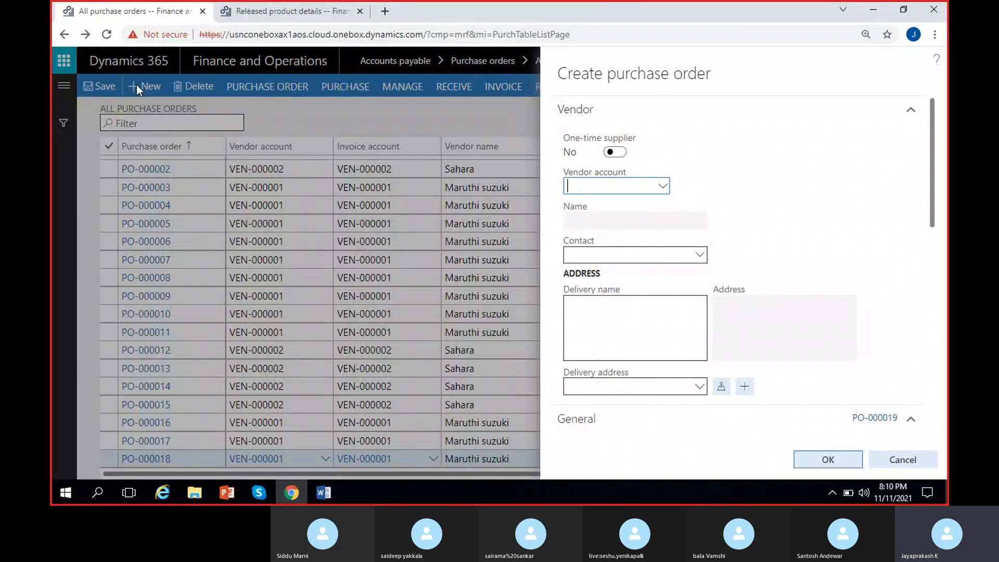
{"action": "left_click", "coordinate": [663, 188]}
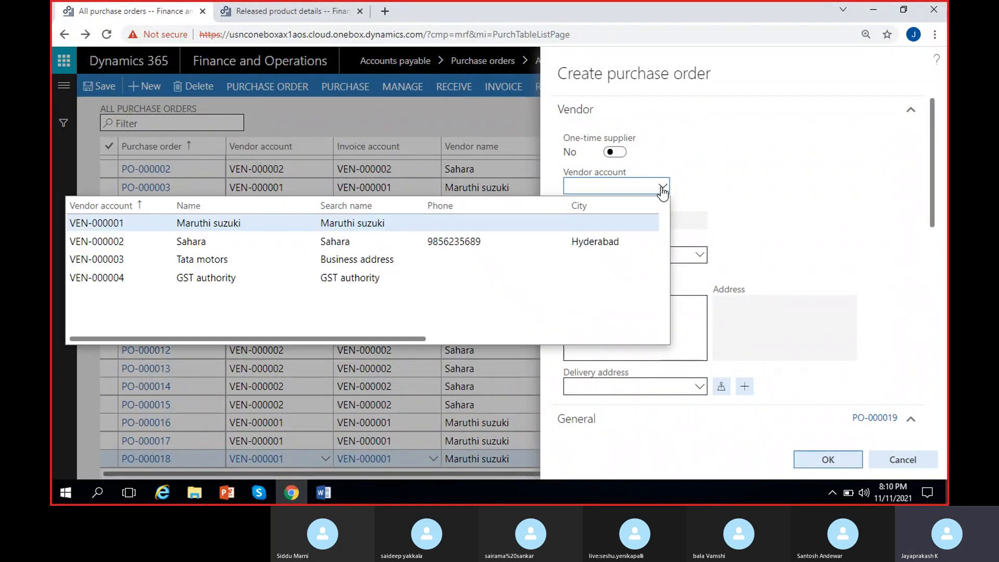
{"action": "left_click", "coordinate": [201, 244]}
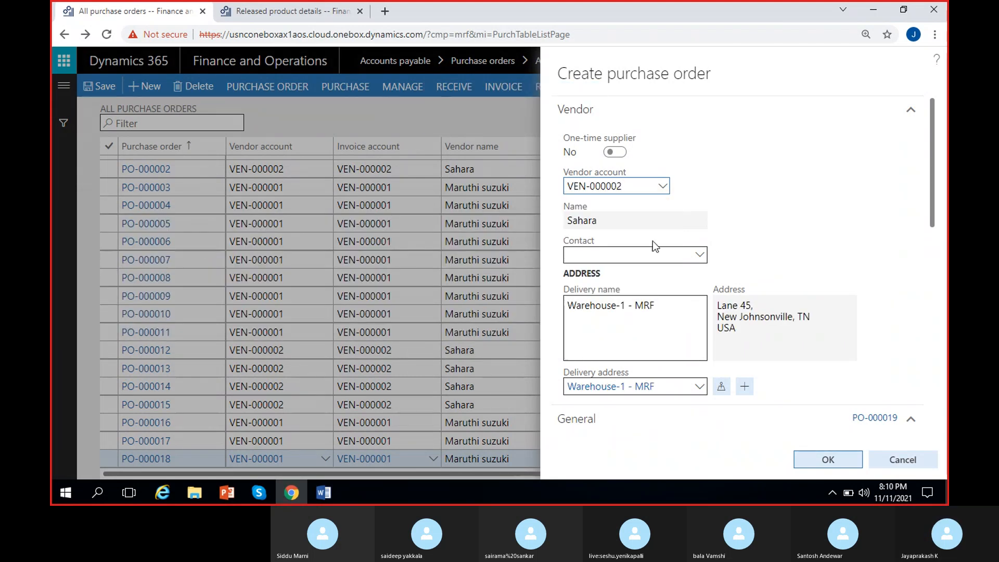
- Set the new purchase order's warehouse to 11, review its remaining general and administration settings, and create it
{"action": "scroll", "coordinate": [745, 212], "scroll_direction": "down", "scroll_amount": 5}
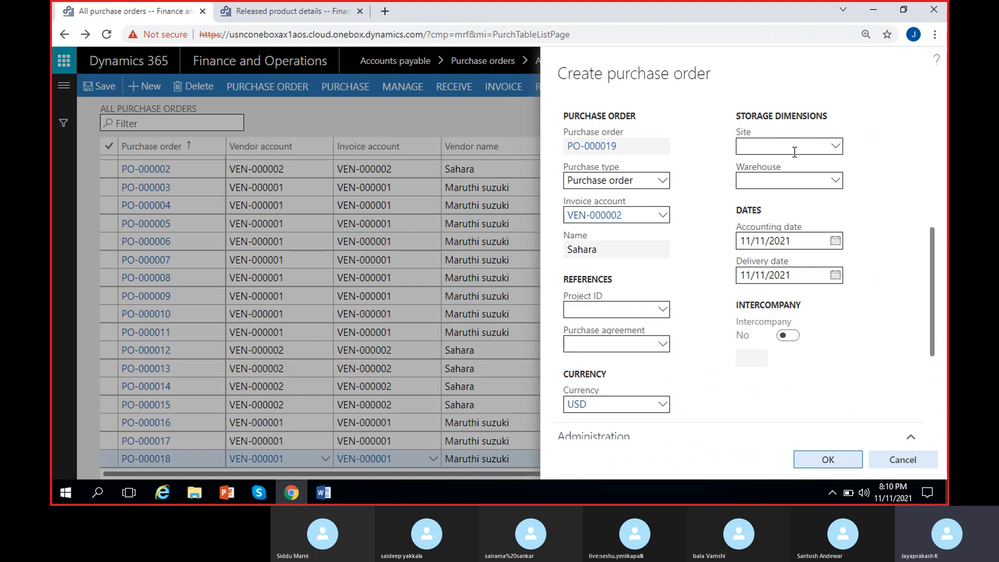
{"action": "left_click", "coordinate": [781, 180]}
{"action": "type", "text": "11"}
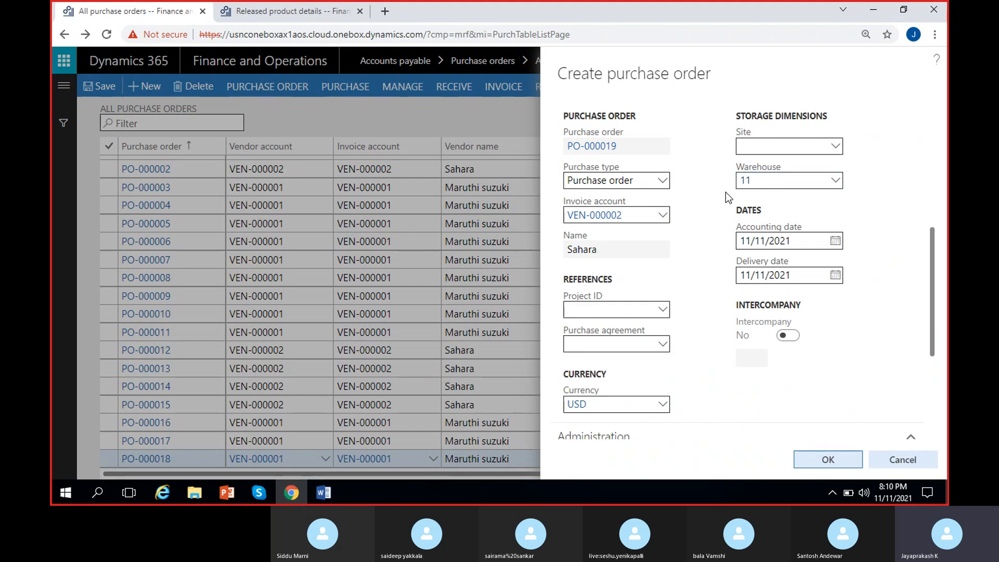
{"action": "scroll", "coordinate": [682, 274], "scroll_direction": "down", "scroll_amount": 5}
{"action": "scroll", "coordinate": [682, 274], "scroll_direction": "up", "scroll_amount": 6}
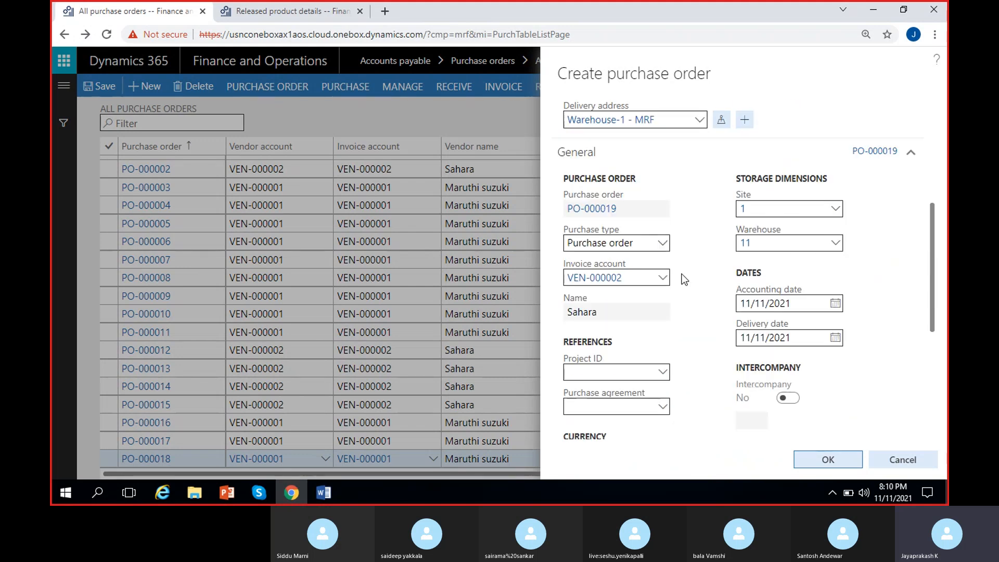
{"action": "scroll", "coordinate": [685, 351], "scroll_direction": "down", "scroll_amount": 5}
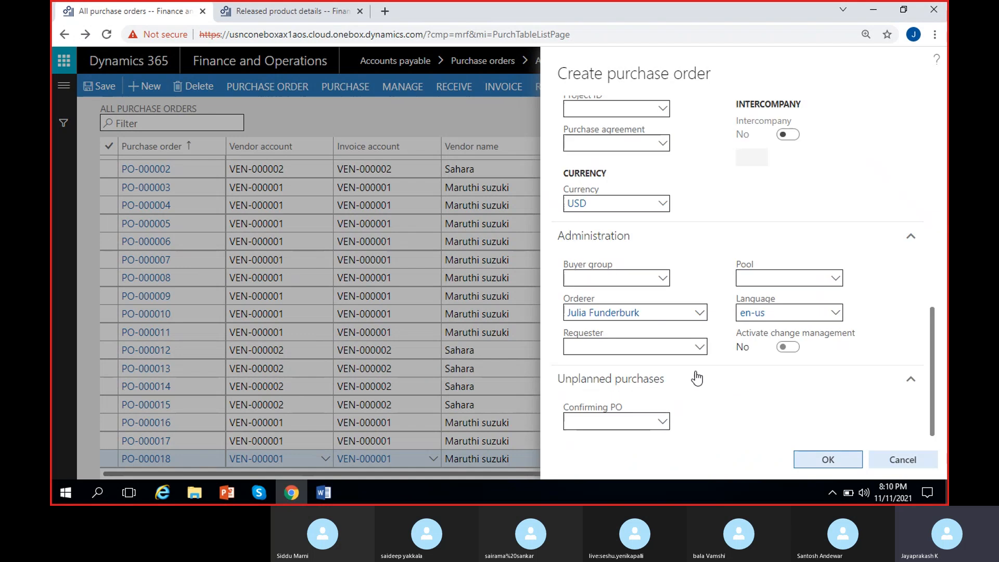
{"action": "left_click", "coordinate": [819, 460]}
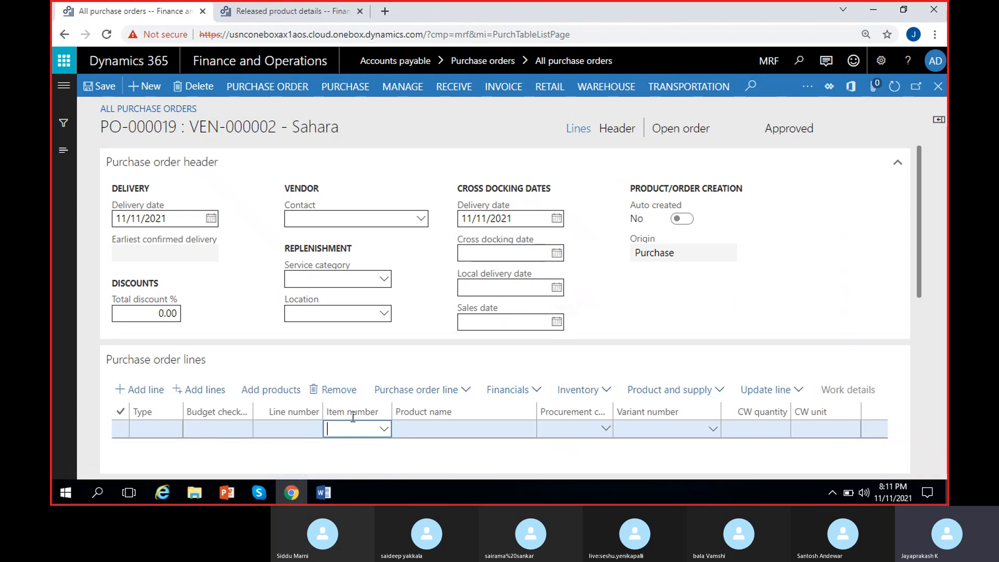
- Add item MRF-1 (Cycle) with a quantity of 2 as the first purchase order line and save the order
{"action": "scroll", "coordinate": [370, 396], "scroll_direction": "down", "scroll_amount": 2}
{"action": "left_click", "coordinate": [386, 298]}
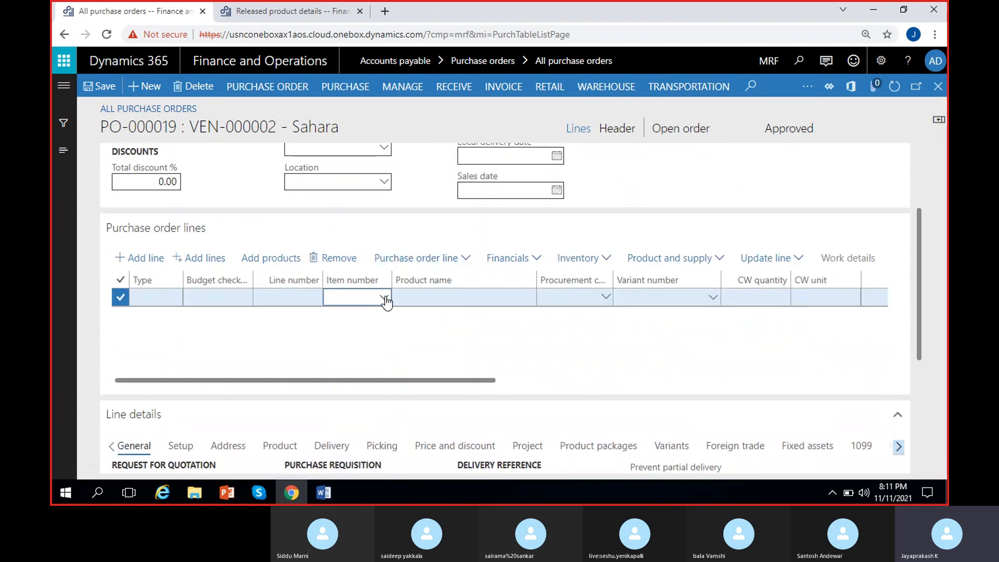
{"action": "left_click", "coordinate": [385, 298]}
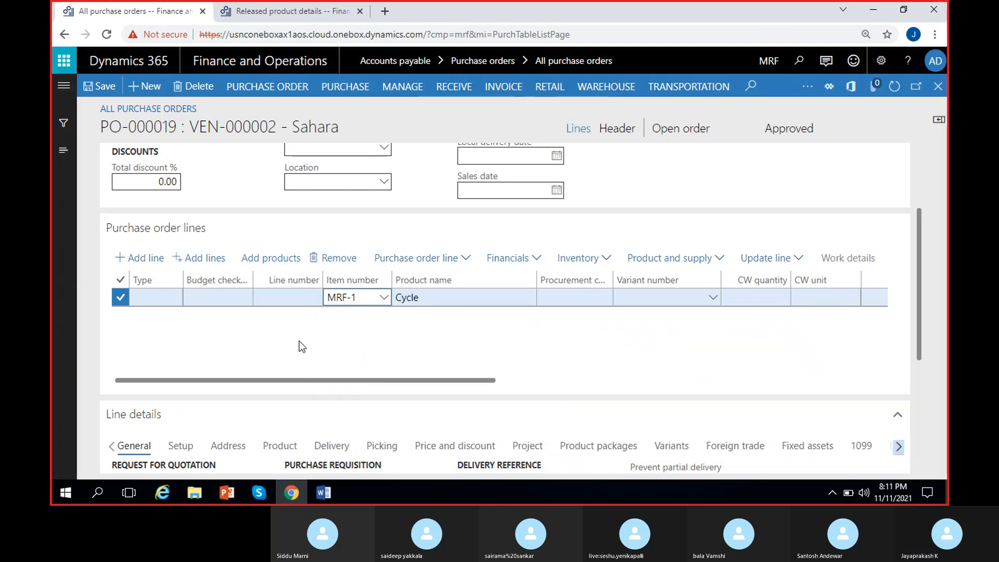
{"action": "key", "text": "Tab"}
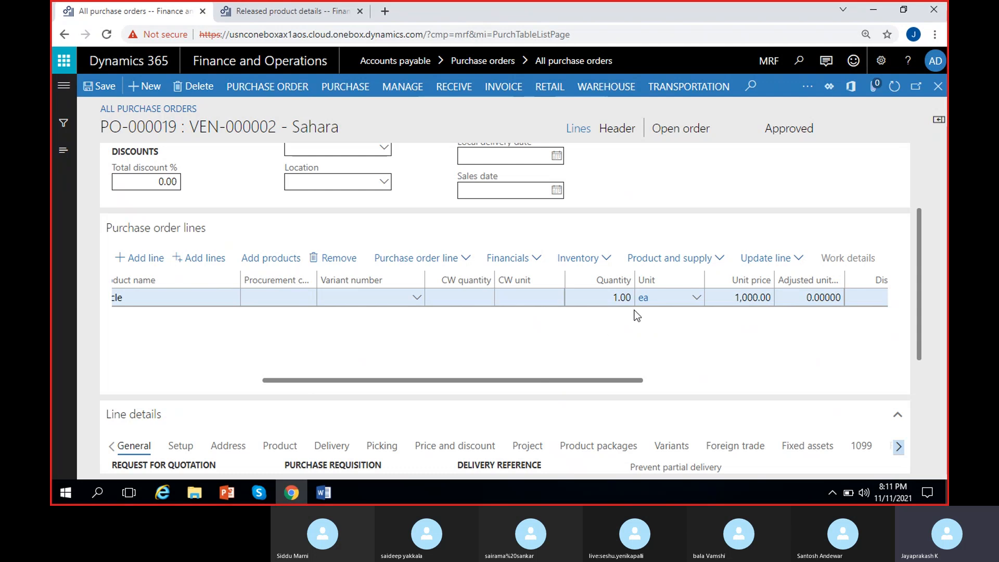
{"action": "left_click", "coordinate": [617, 297]}
{"action": "type", "text": "2"}
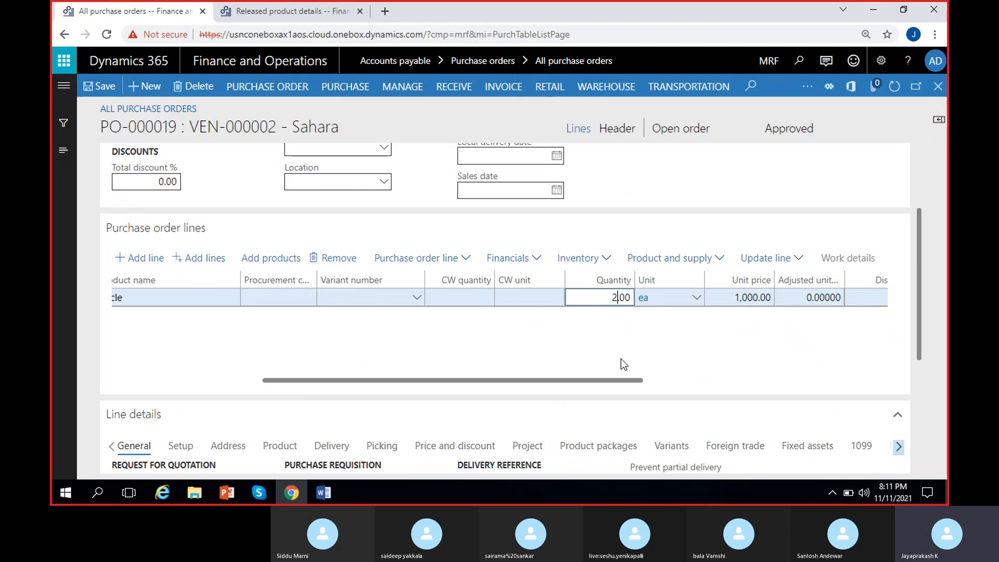
{"action": "scroll", "coordinate": [747, 323], "scroll_direction": "right", "scroll_amount": 5}
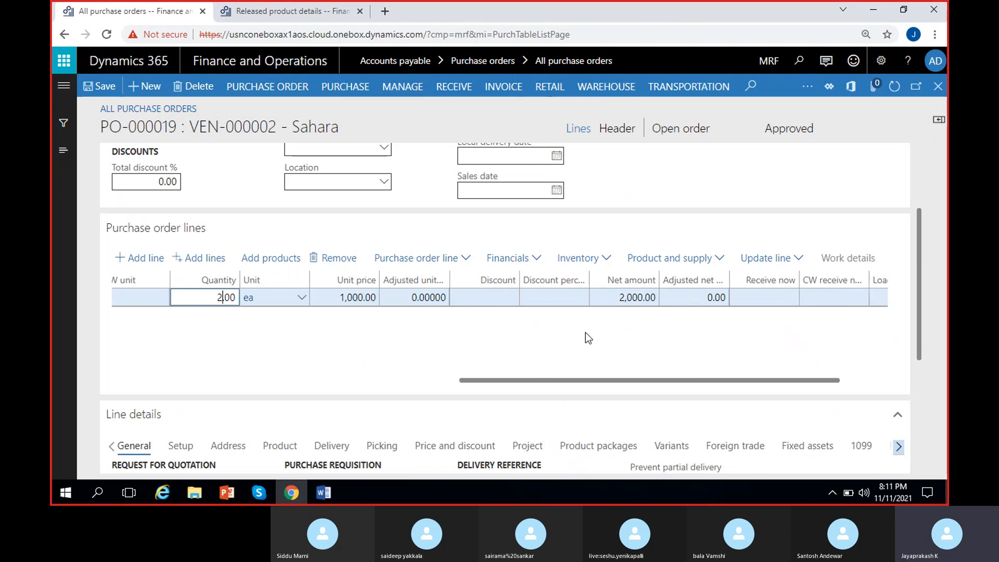
{"action": "scroll", "coordinate": [477, 342], "scroll_direction": "left", "scroll_amount": 5}
{"action": "left_click", "coordinate": [103, 92]}
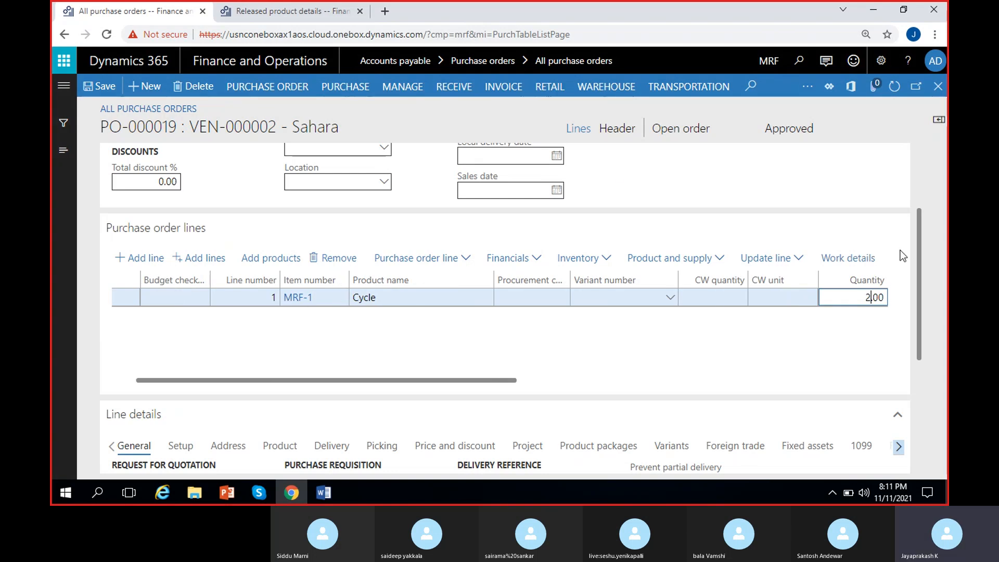
- Examine the item sales tax group and sales tax group in the Cycle line's setup details, and save the order
{"action": "left_click_drag", "start_coordinate": [920, 229], "coordinate": [919, 333]}
{"action": "left_click", "coordinate": [182, 232]}
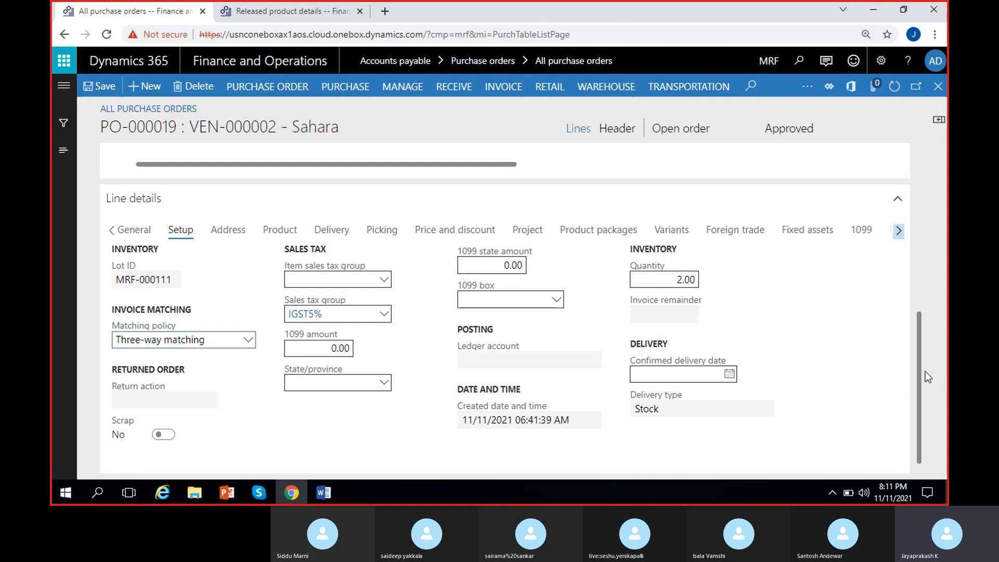
{"action": "scroll", "coordinate": [920, 356], "scroll_direction": "up", "scroll_amount": 1}
{"action": "scroll", "coordinate": [920, 323], "scroll_direction": "up", "scroll_amount": 1}
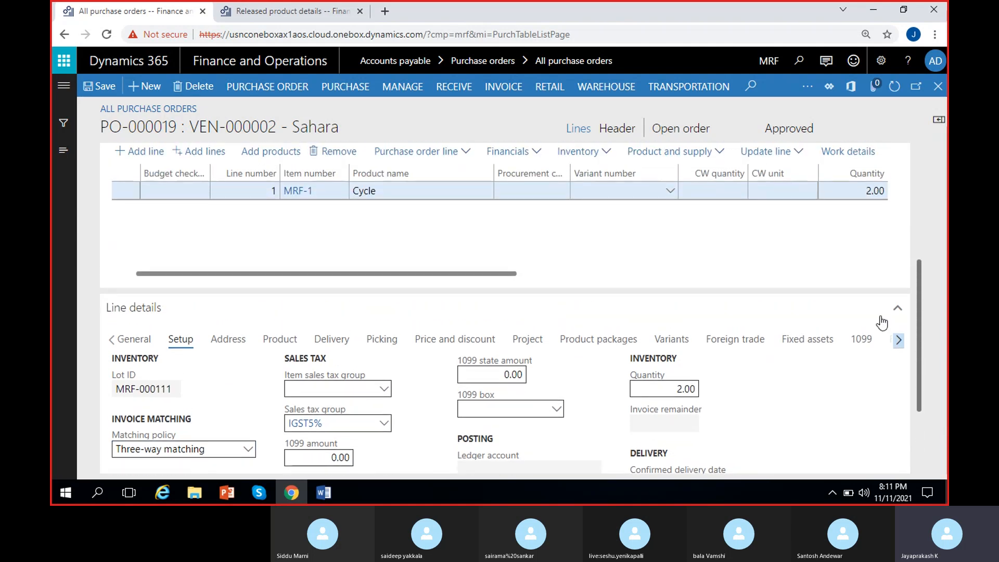
{"action": "left_click", "coordinate": [416, 190]}
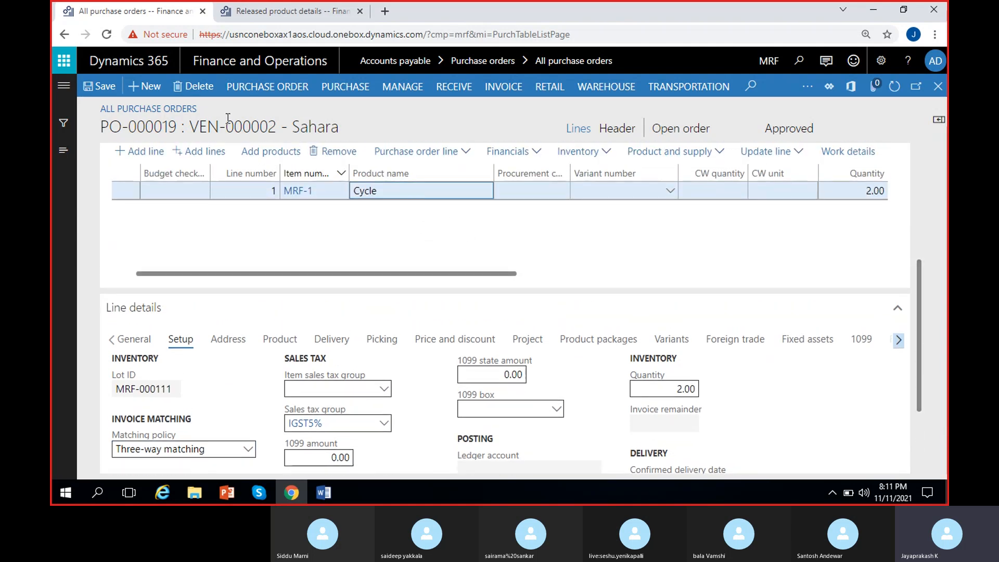
{"action": "left_click", "coordinate": [100, 86]}
- Switch to the released product tab, save the Cycle product and close its details
{"action": "left_click", "coordinate": [261, 19]}
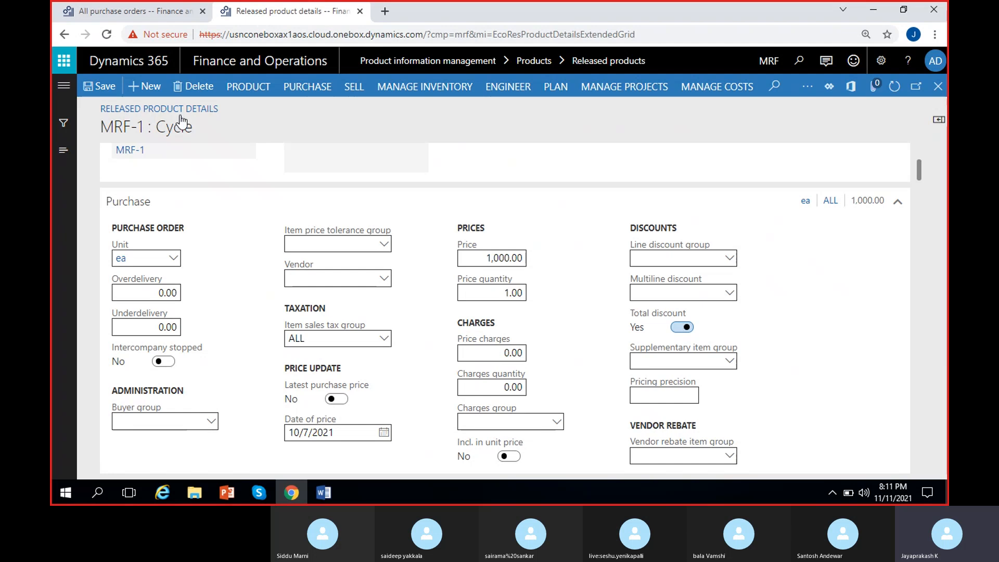
{"action": "left_click", "coordinate": [105, 88]}
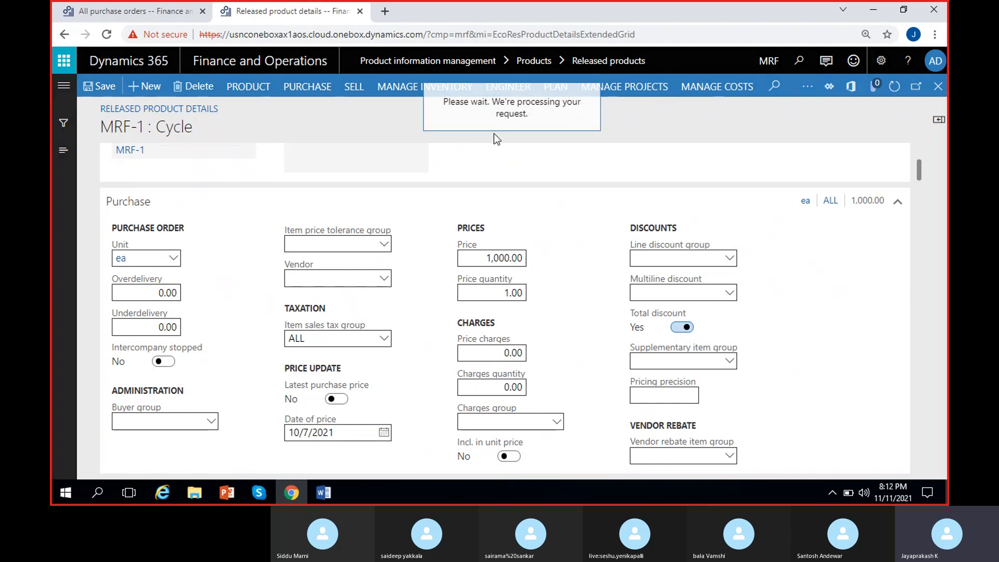
{"action": "scroll", "coordinate": [494, 133], "scroll_direction": "down", "scroll_amount": 5}
{"action": "left_click", "coordinate": [938, 86]}
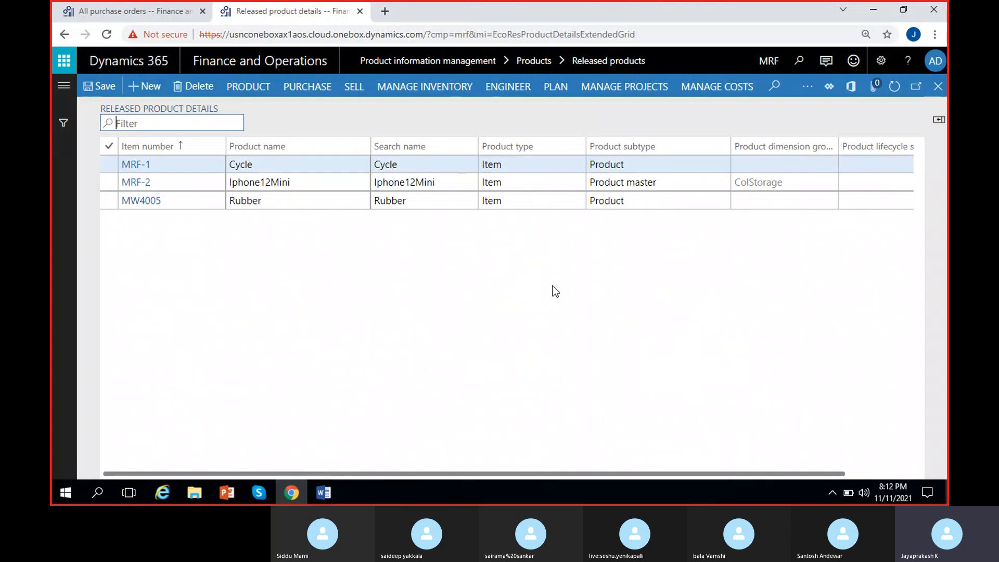
- Return to the purchase order and remove its Cycle line, confirming the deletion
{"action": "left_click", "coordinate": [130, 11]}
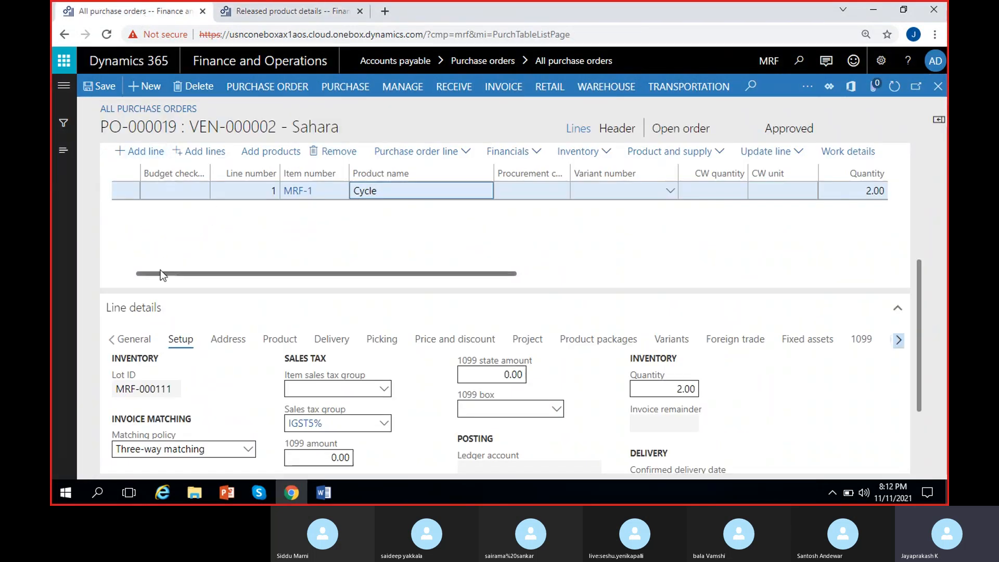
{"action": "left_click_drag", "start_coordinate": [160, 272], "coordinate": [142, 272]}
{"action": "left_click", "coordinate": [337, 153]}
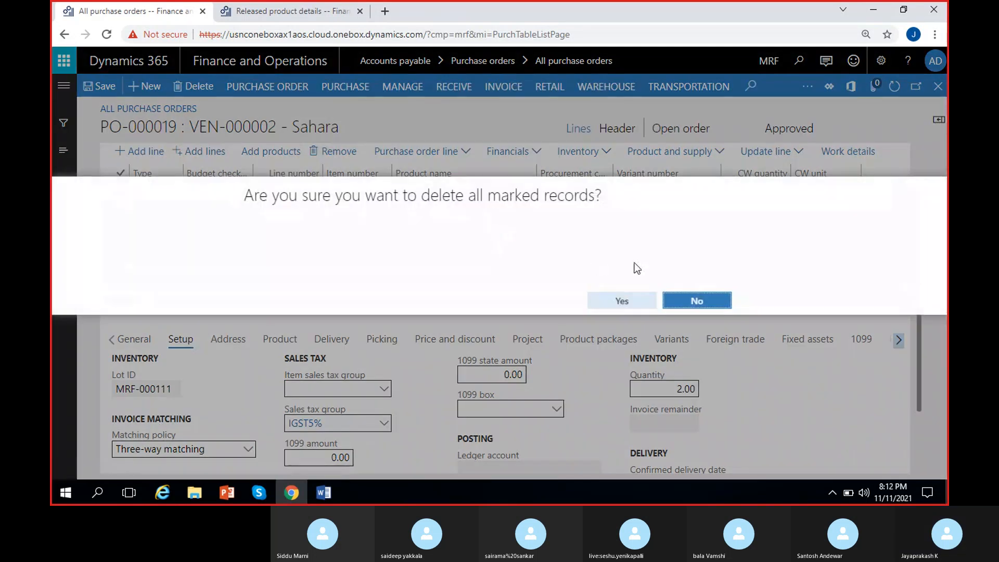
{"action": "left_click", "coordinate": [628, 301]}
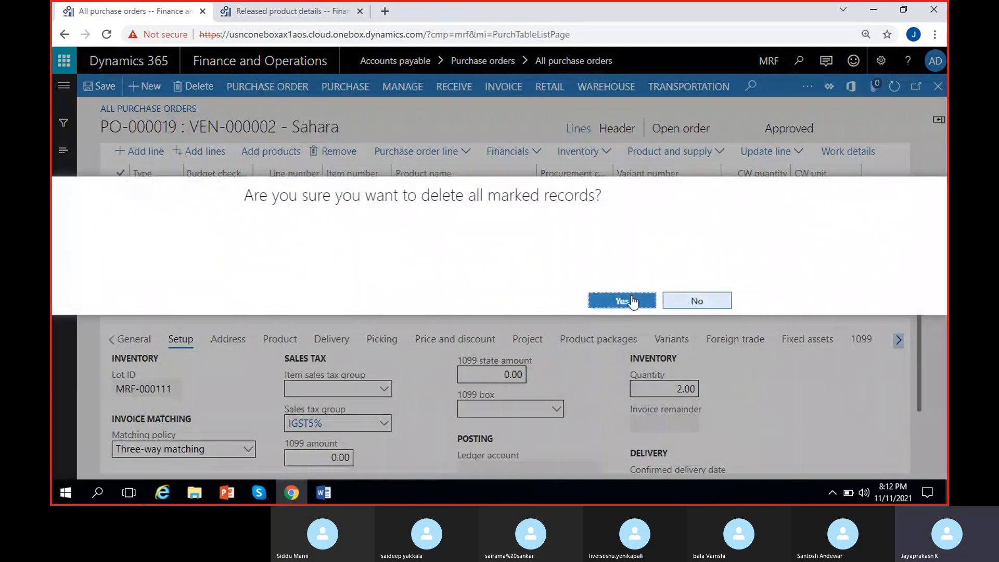
{"action": "left_click", "coordinate": [276, 8]}
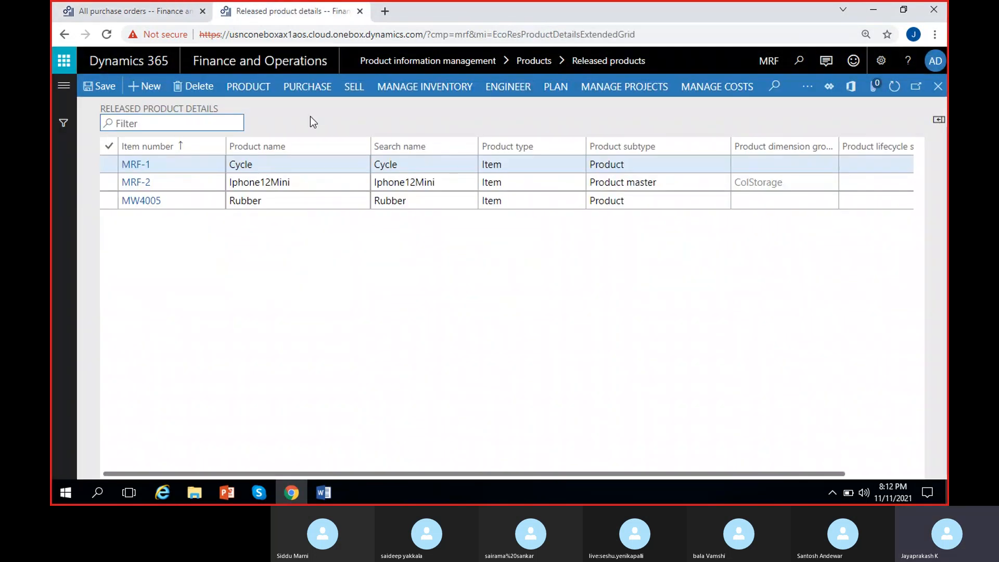
{"action": "left_click", "coordinate": [143, 12]}
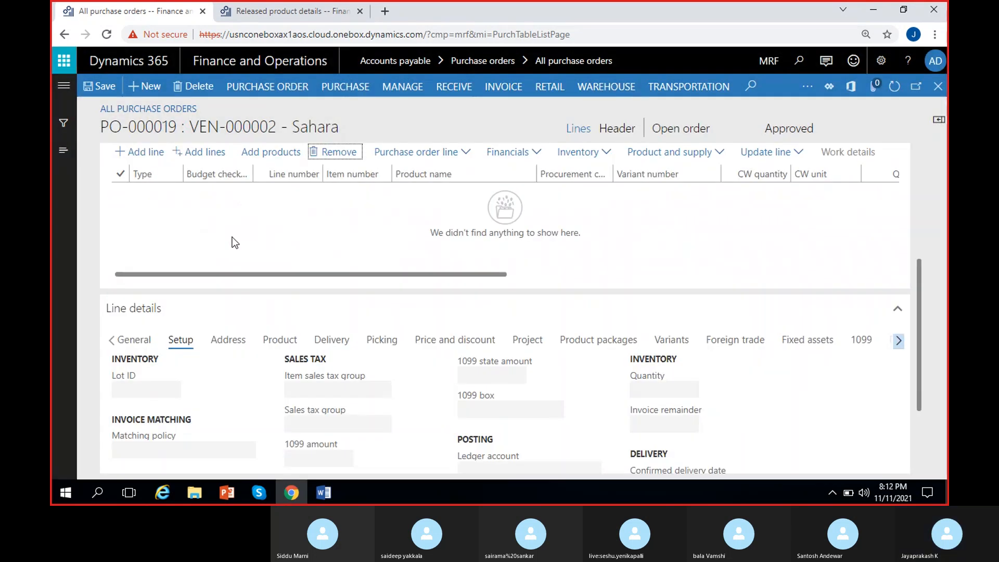
- Add item MRF-1 (Cycle) back as a purchase order line with a quantity of 2 and save the order
{"action": "left_click", "coordinate": [146, 152]}
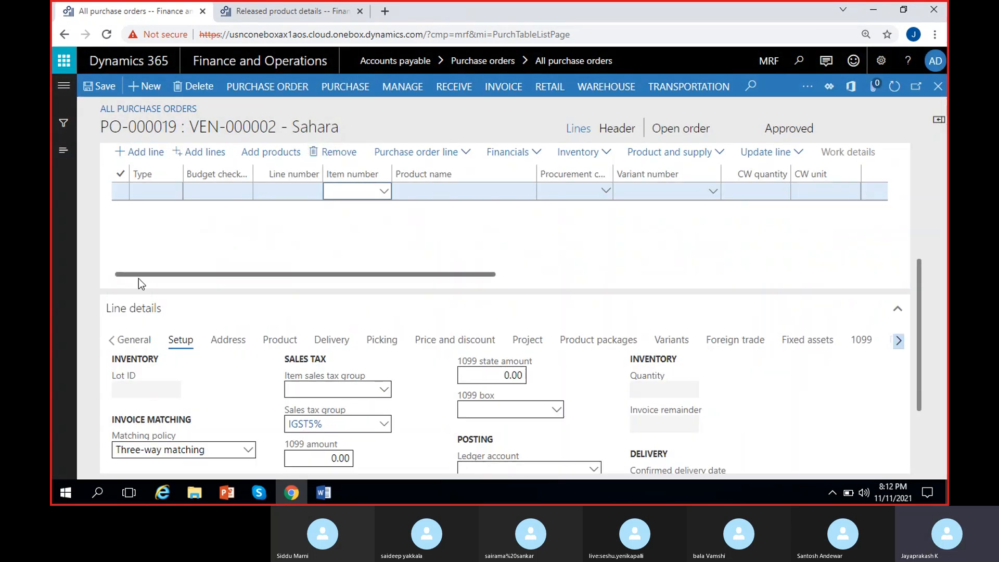
{"action": "left_click", "coordinate": [383, 191]}
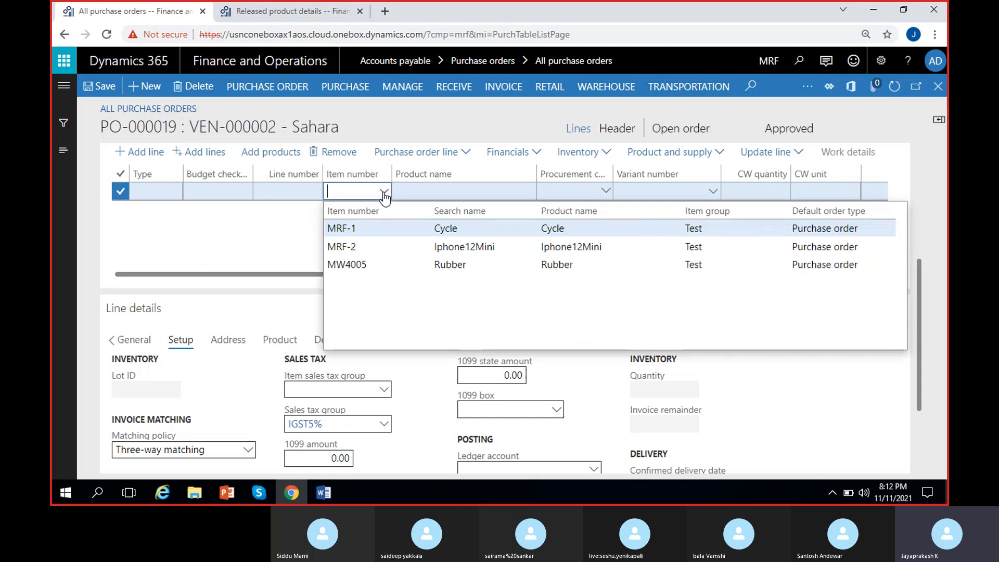
{"action": "left_click", "coordinate": [419, 228]}
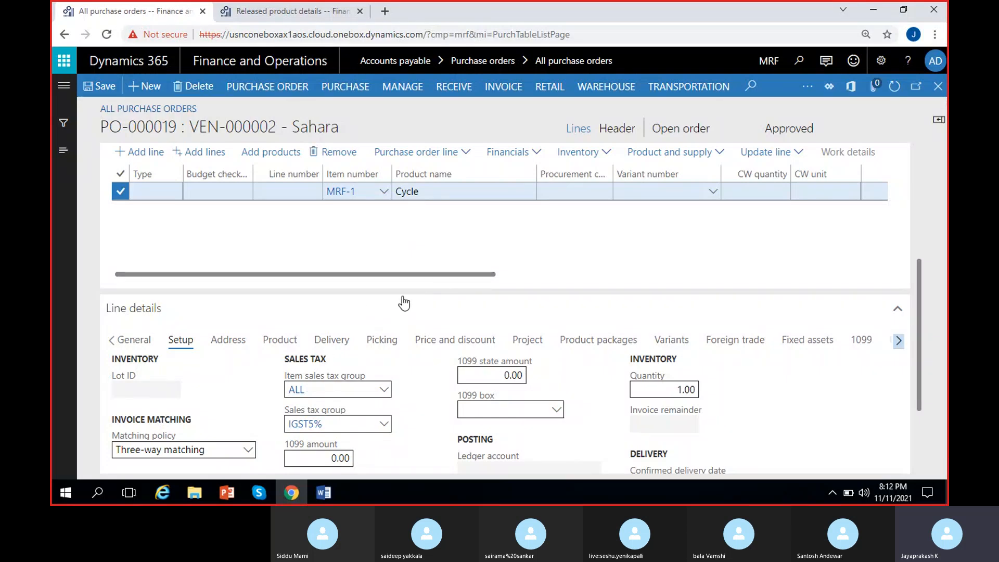
{"action": "left_click_drag", "start_coordinate": [393, 274], "coordinate": [577, 274]}
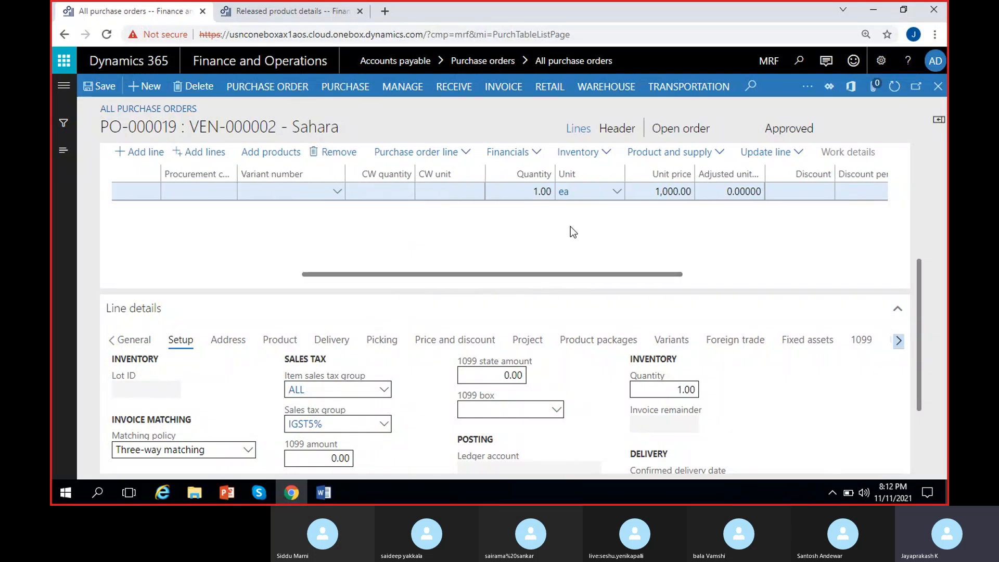
{"action": "left_click", "coordinate": [543, 191]}
{"action": "type", "text": "5"}
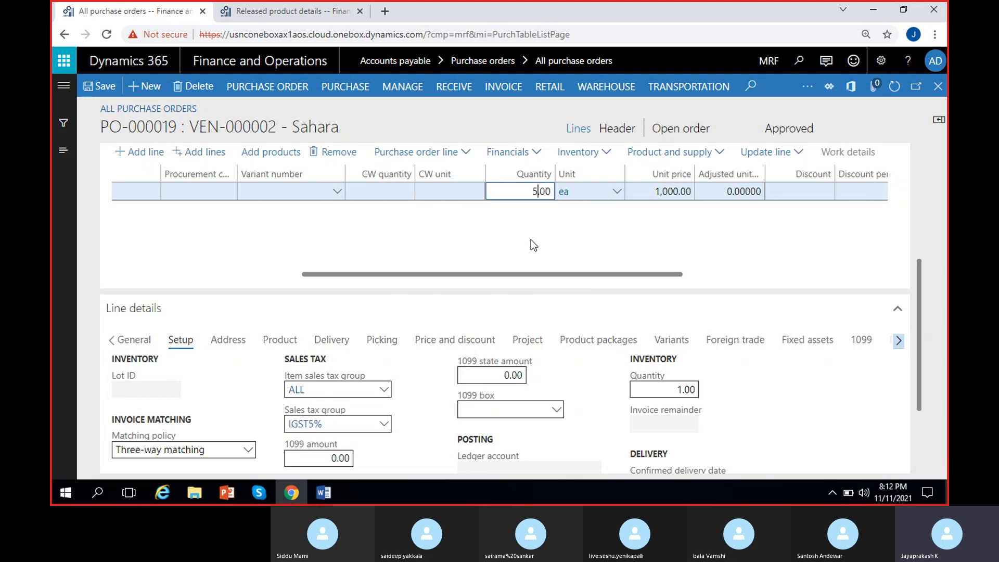
{"action": "key", "text": "BackSpace"}
{"action": "type", "text": "2"}
{"action": "left_click", "coordinate": [110, 88]}
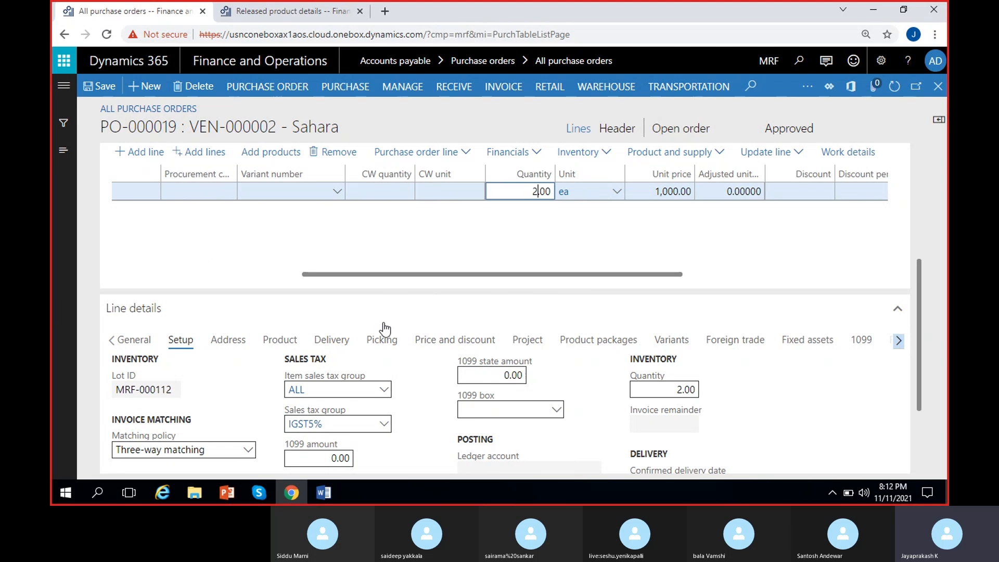
- Add a second purchase order line for item MRF-2 (Iphone12Mini)
{"action": "left_click_drag", "start_coordinate": [924, 283], "coordinate": [898, 261]}
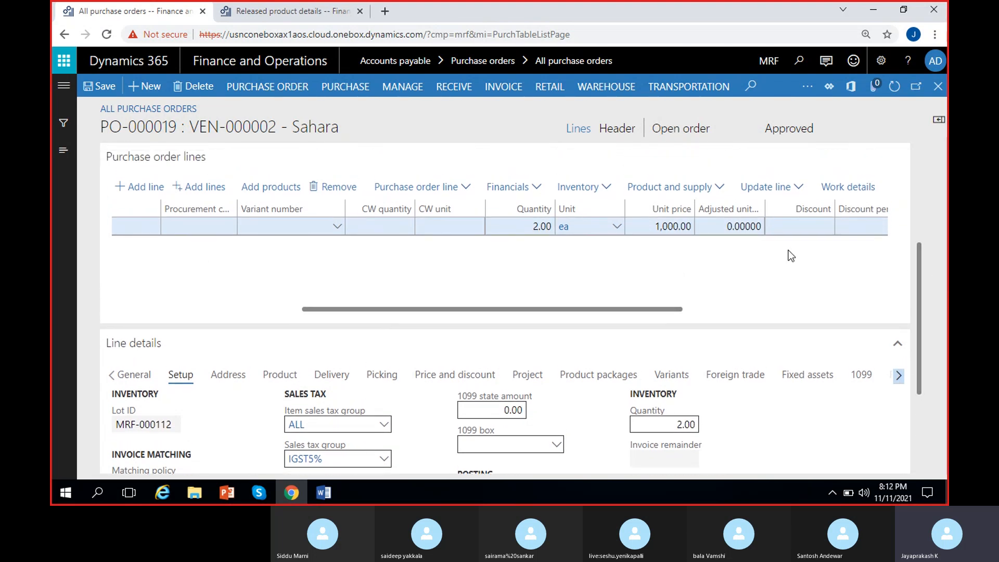
{"action": "left_click_drag", "start_coordinate": [551, 309], "coordinate": [220, 312]}
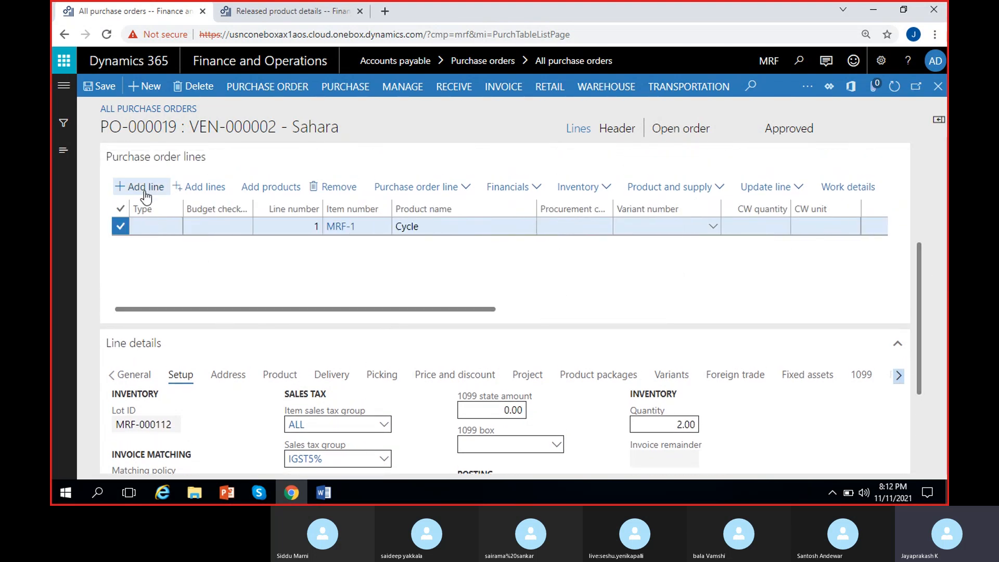
{"action": "left_click", "coordinate": [220, 271]}
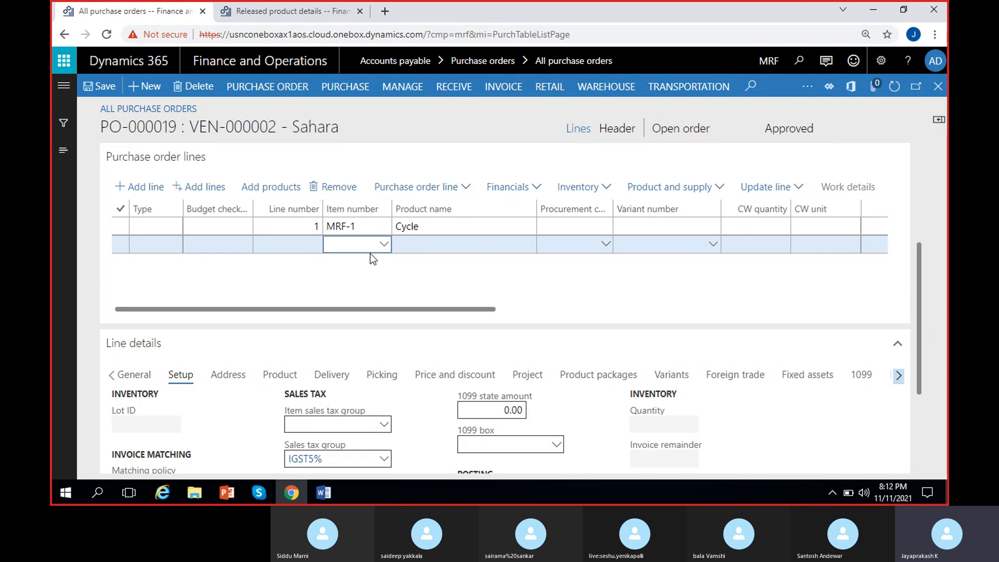
{"action": "left_click", "coordinate": [384, 245]}
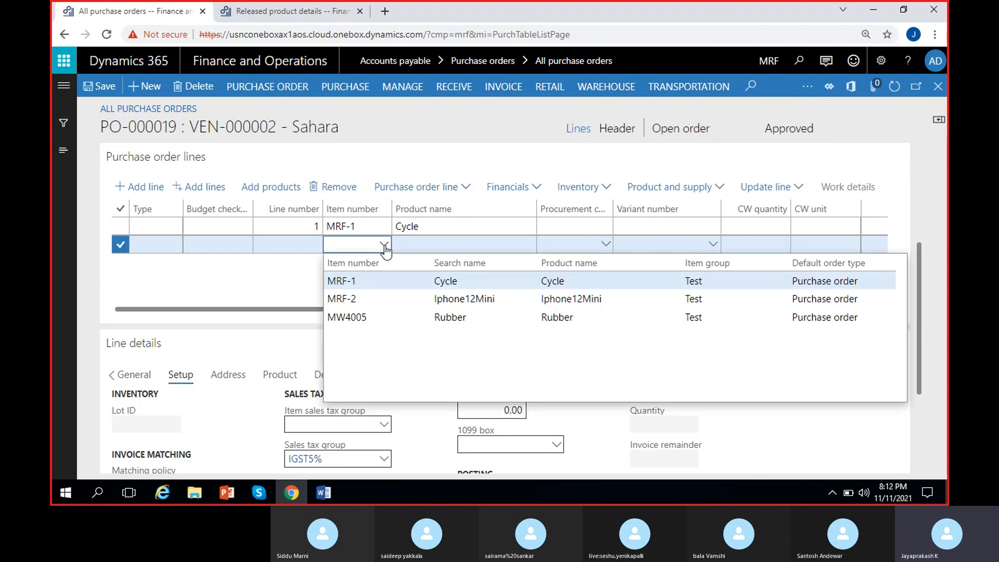
{"action": "left_click", "coordinate": [455, 301]}
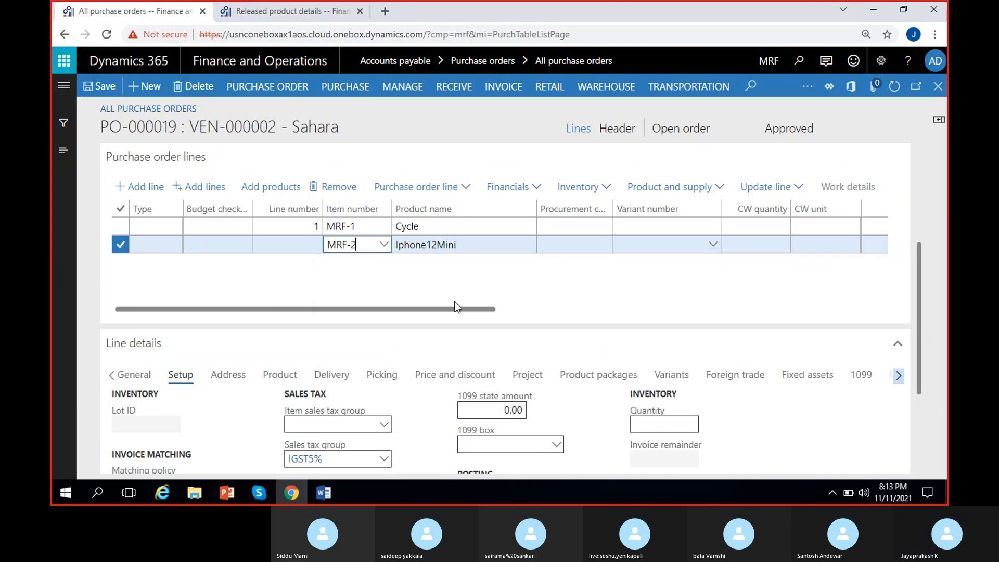
- Choose the Black 128GB combination MRF-2-128GB in the Iphone12Mini line's product dimensions
{"action": "scroll", "coordinate": [240, 417], "scroll_direction": "down", "scroll_amount": 3}
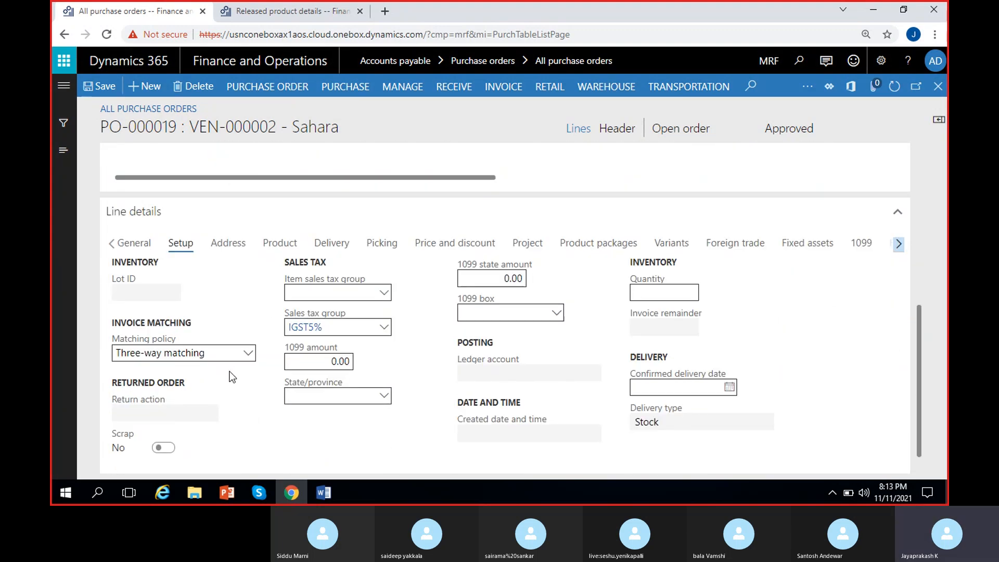
{"action": "left_click", "coordinate": [276, 250]}
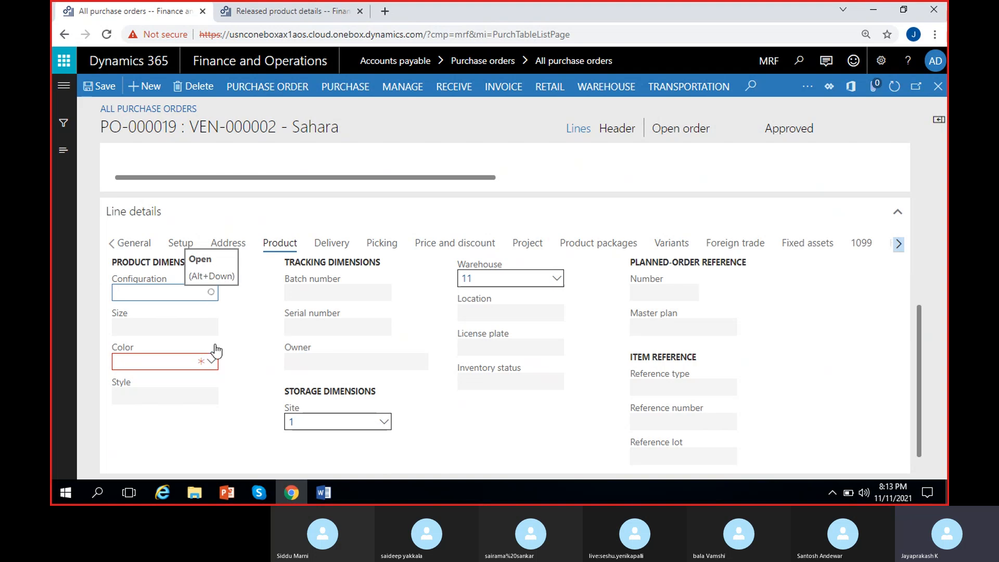
{"action": "left_click", "coordinate": [211, 362]}
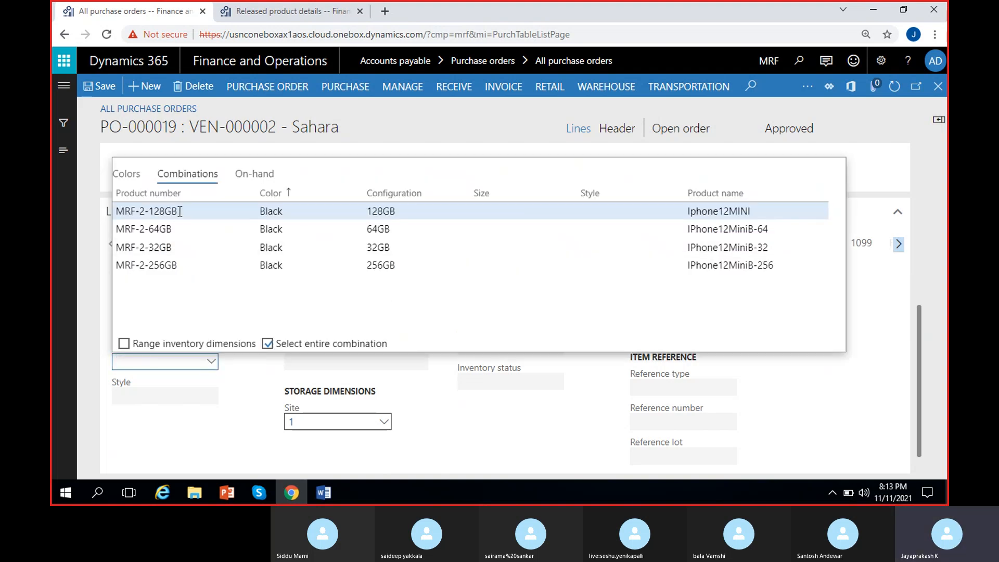
{"action": "left_click", "coordinate": [179, 212]}
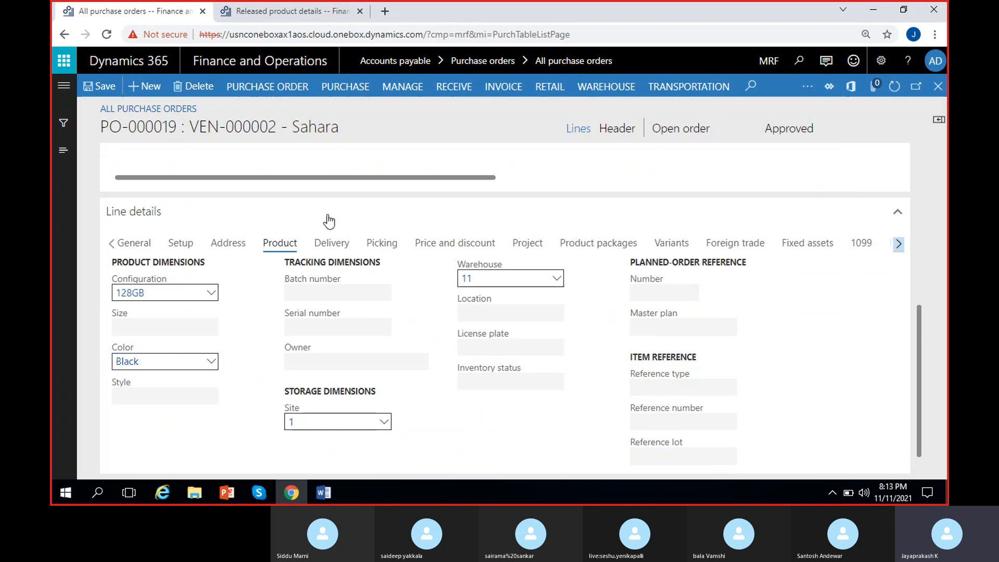
- Set the Iphone12Mini line's unit price to 12,000
{"action": "scroll", "coordinate": [389, 236], "scroll_direction": "up", "scroll_amount": 1}
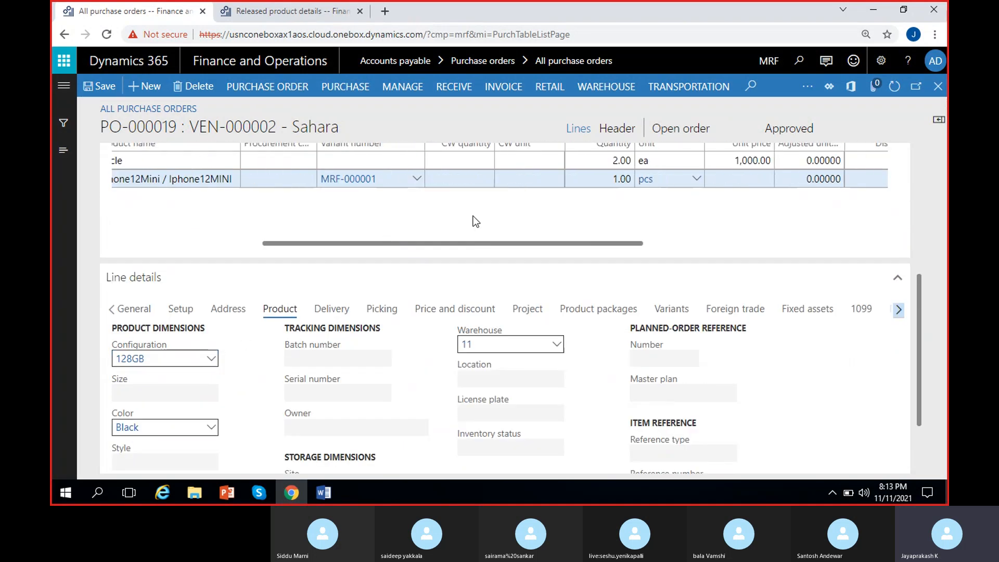
{"action": "scroll", "coordinate": [546, 203], "scroll_direction": "right", "scroll_amount": 2}
{"action": "left_click", "coordinate": [638, 179]}
{"action": "type", "text": "15"}
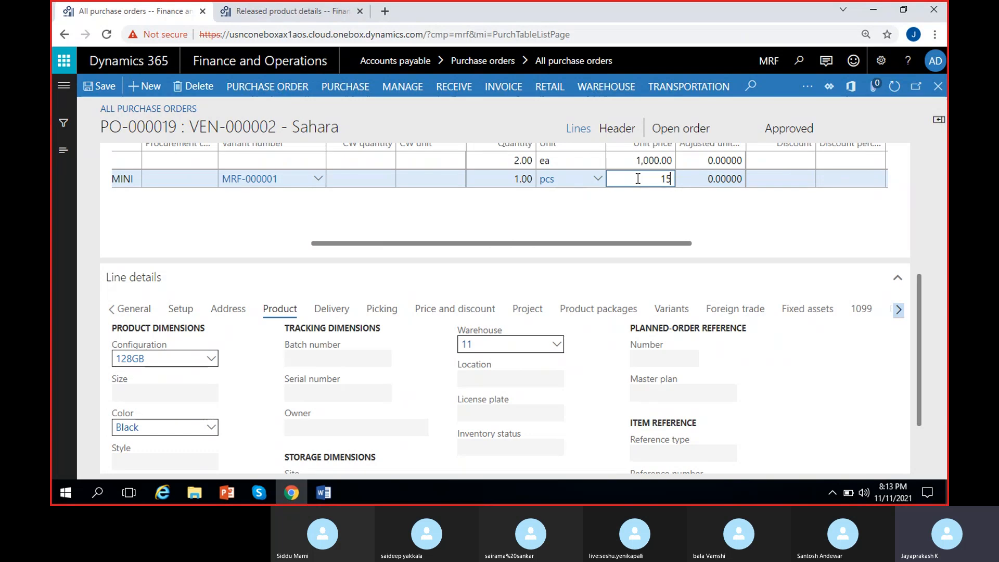
{"action": "key", "text": "BackSpace"}
{"action": "type", "text": "2,000"}
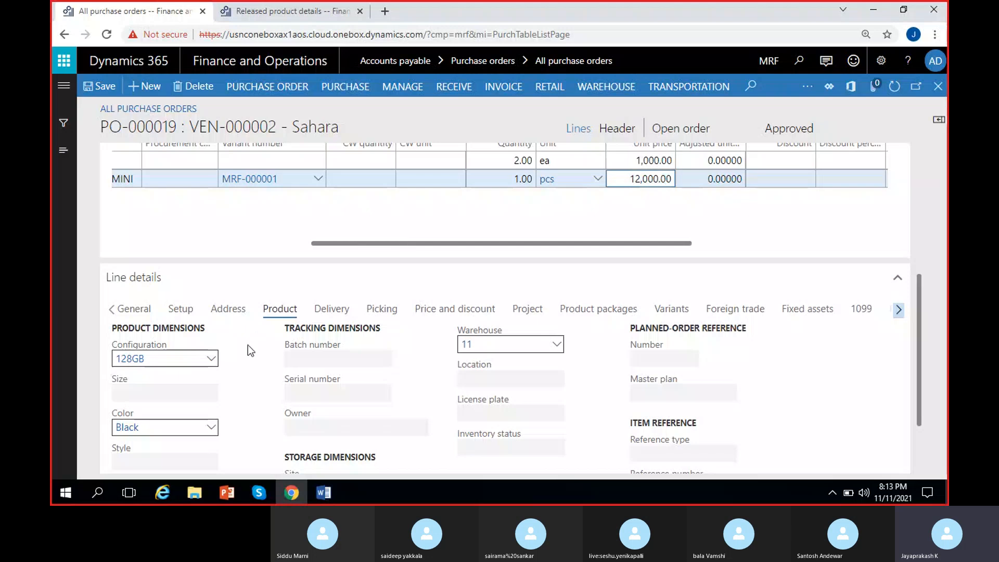
- In the Iphone12Mini line's setup details, set the sales tax group to IGST18% and the item sales tax group to ALL
{"action": "left_click", "coordinate": [177, 313]}
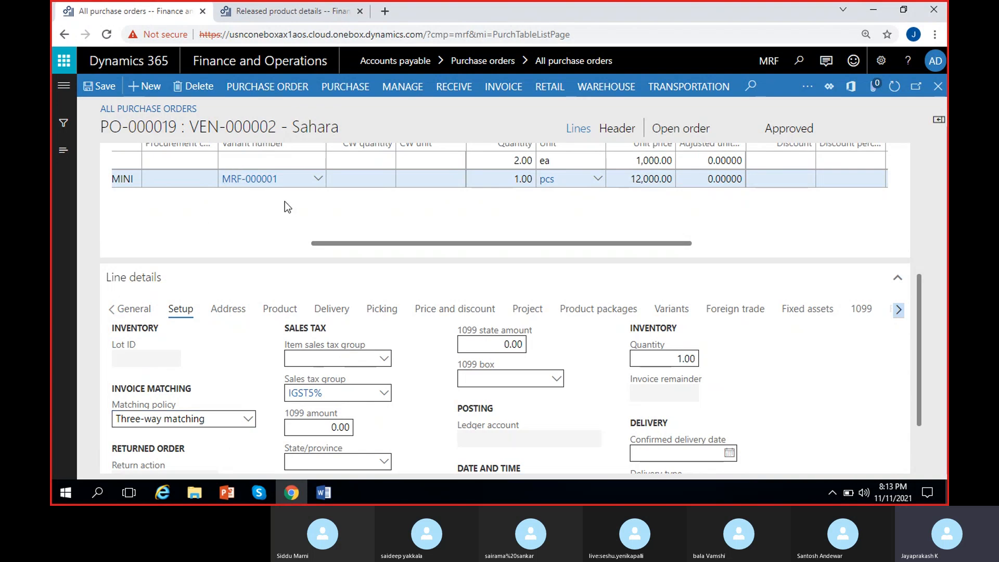
{"action": "scroll", "coordinate": [266, 201], "scroll_direction": "left", "scroll_amount": 5}
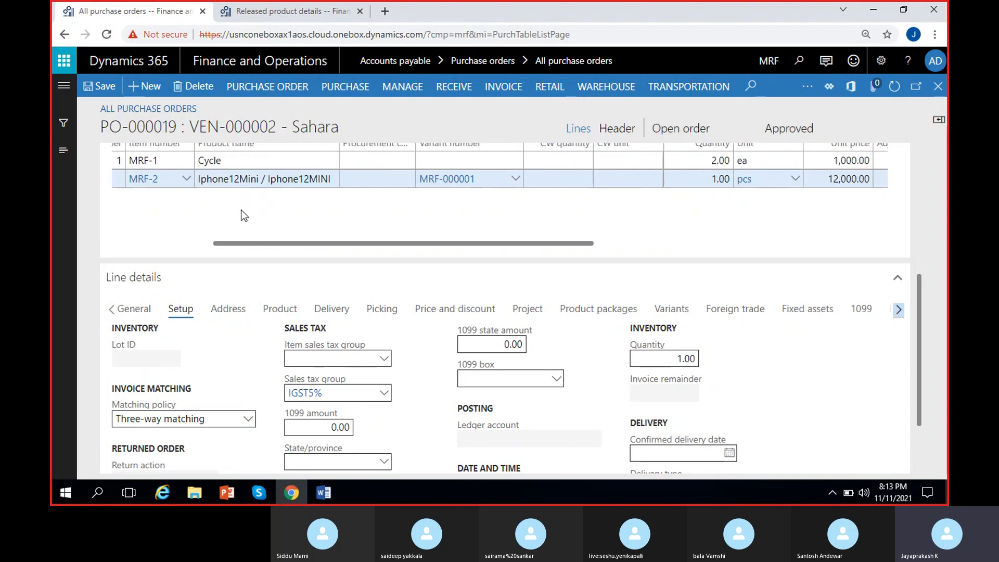
{"action": "scroll", "coordinate": [265, 216], "scroll_direction": "left", "scroll_amount": 3}
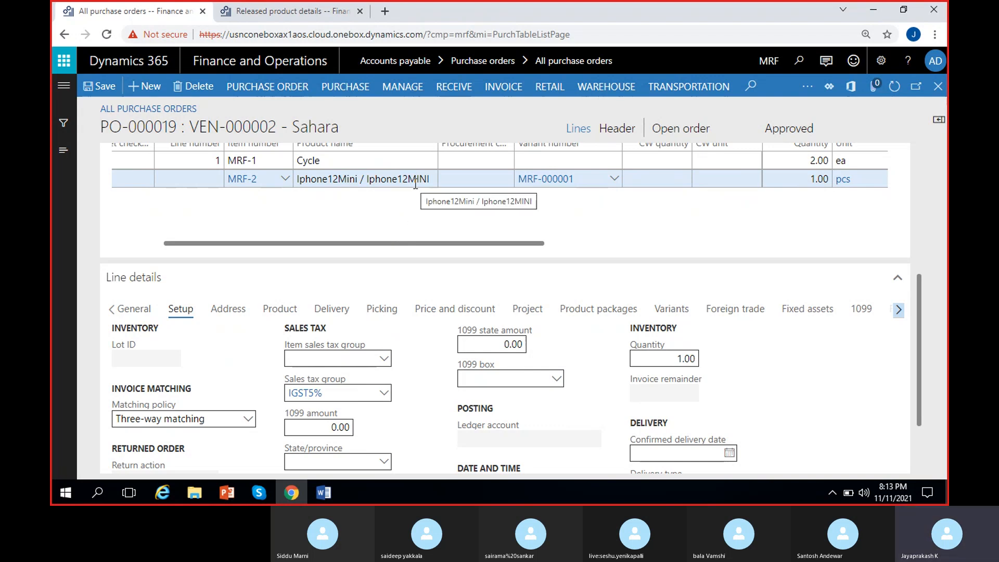
{"action": "left_click", "coordinate": [385, 396]}
{"action": "left_click", "coordinate": [385, 395]}
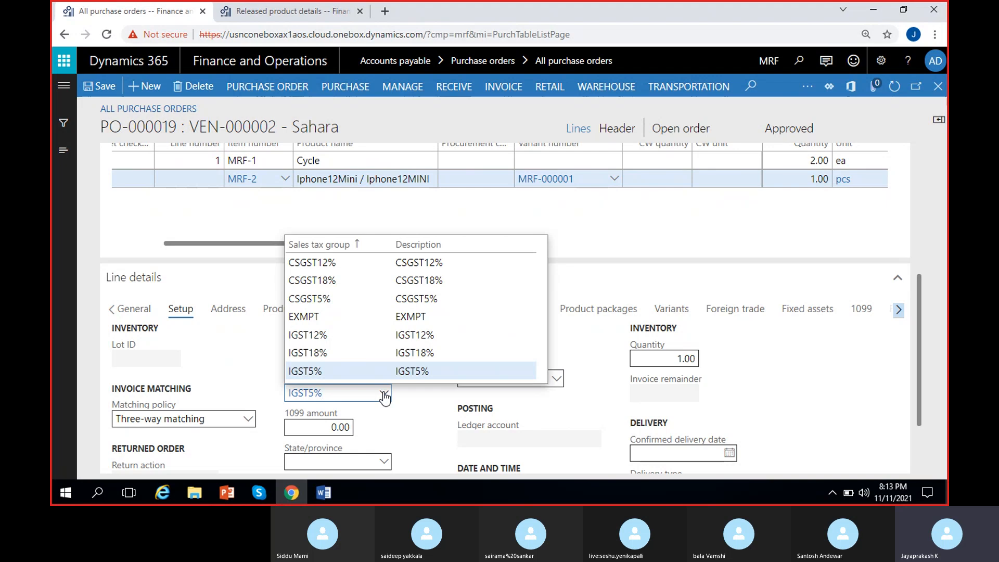
{"action": "left_click", "coordinate": [351, 354]}
{"action": "left_click", "coordinate": [414, 388]}
{"action": "left_click", "coordinate": [385, 359]}
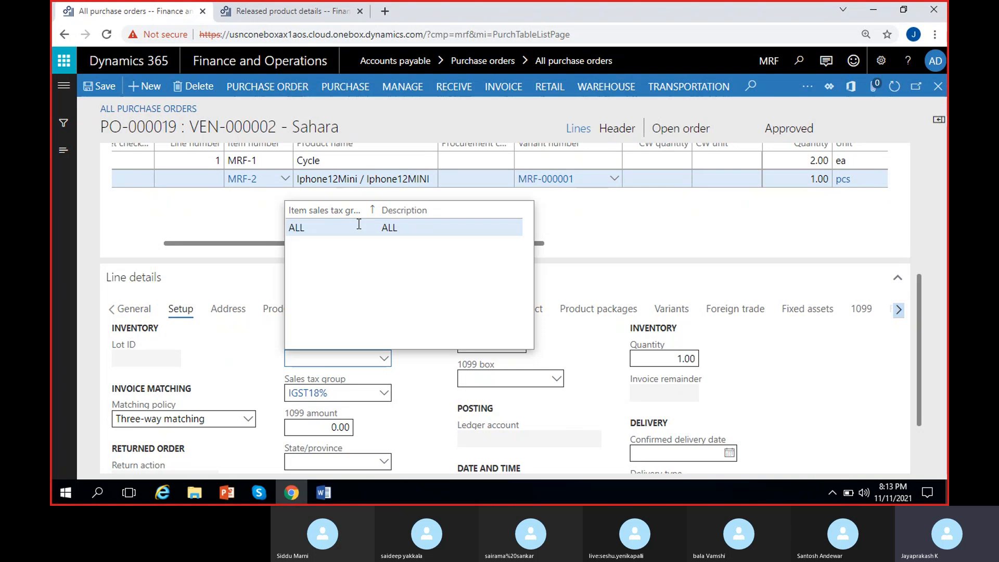
{"action": "left_click", "coordinate": [358, 224]}
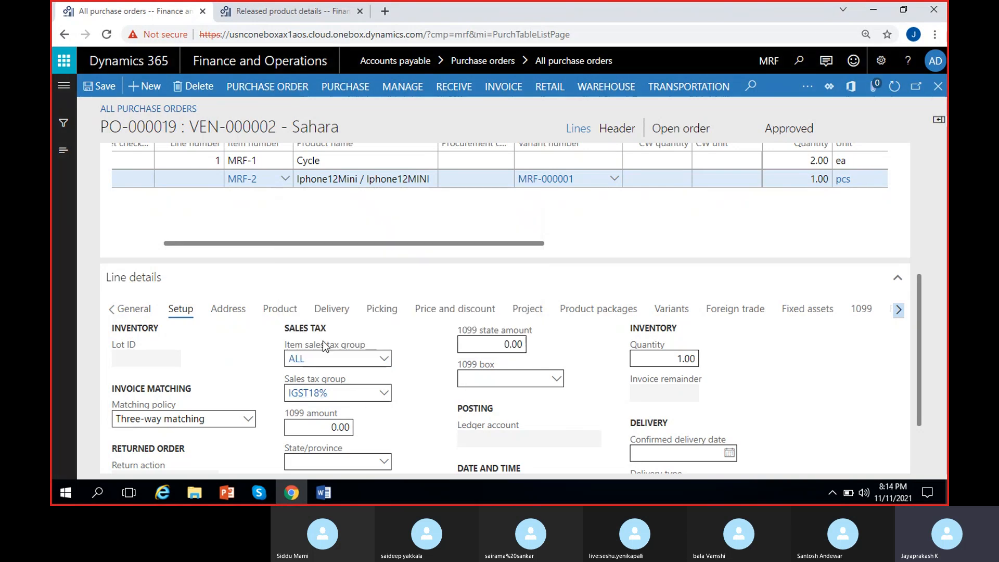
- Select the Cycle line in the purchase order lines and open its sales tax transactions
{"action": "left_click", "coordinate": [449, 179]}
{"action": "left_click_drag", "start_coordinate": [919, 302], "coordinate": [923, 248]}
{"action": "left_click", "coordinate": [489, 277]}
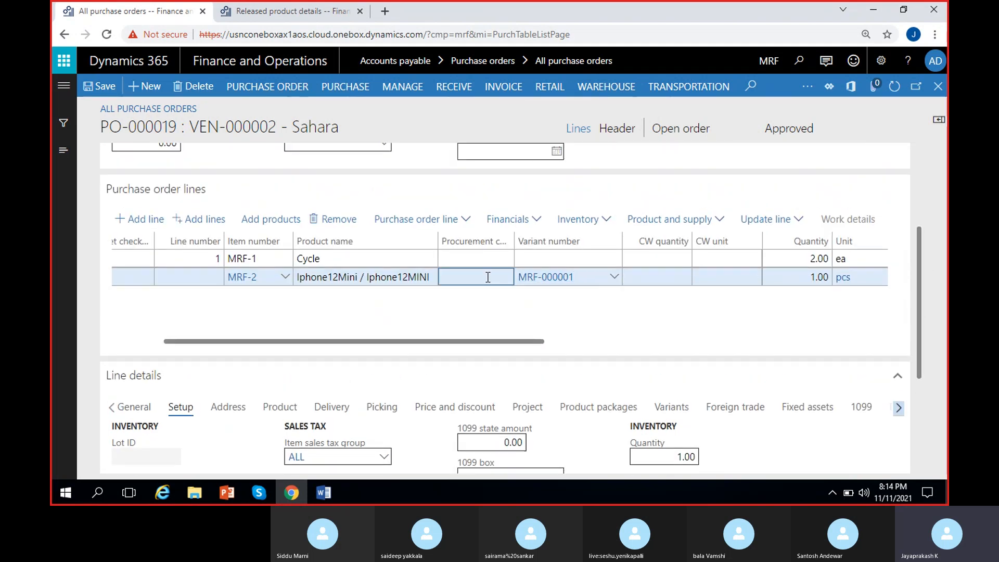
{"action": "left_click", "coordinate": [396, 259]}
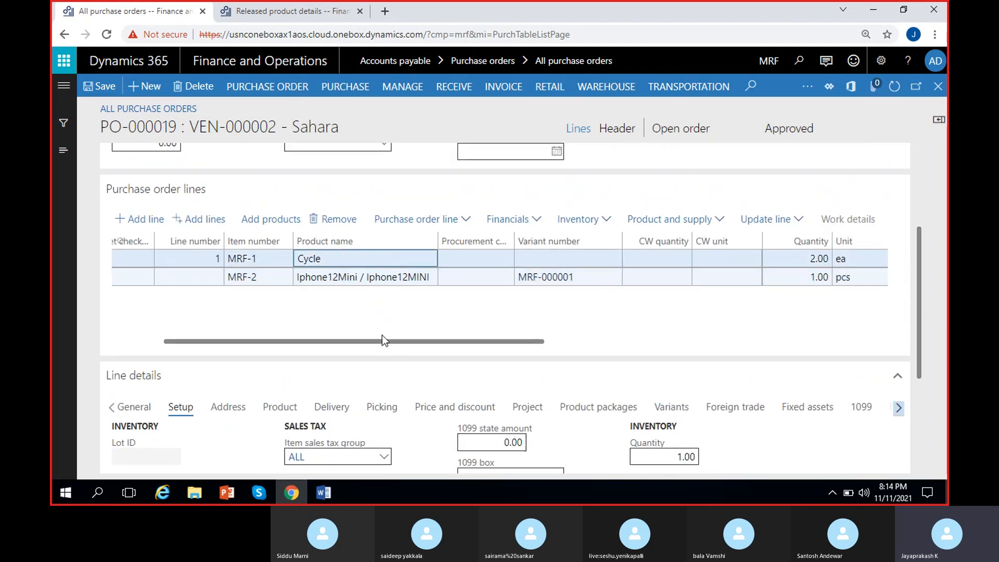
{"action": "left_click_drag", "start_coordinate": [382, 342], "coordinate": [333, 341]}
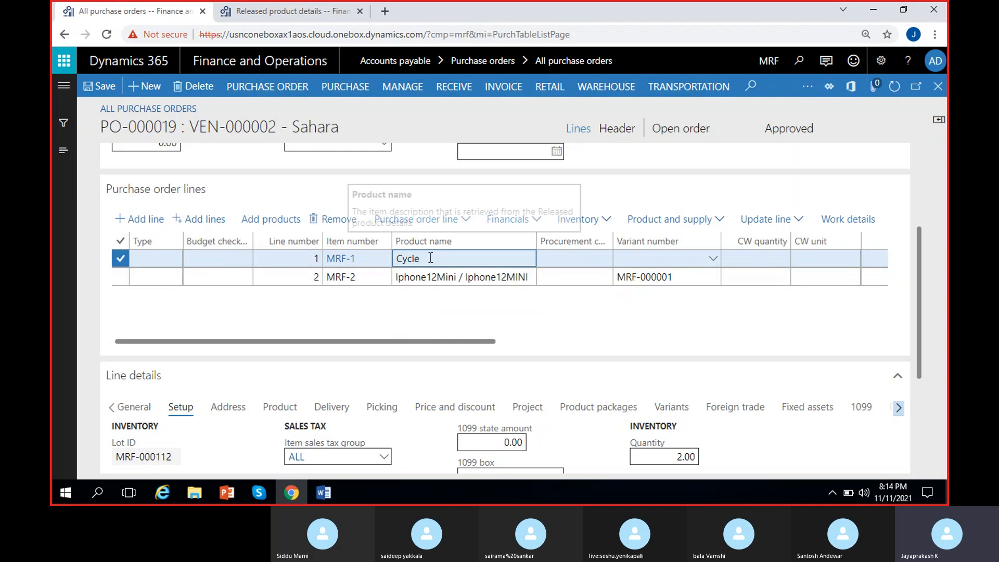
{"action": "left_click", "coordinate": [530, 223]}
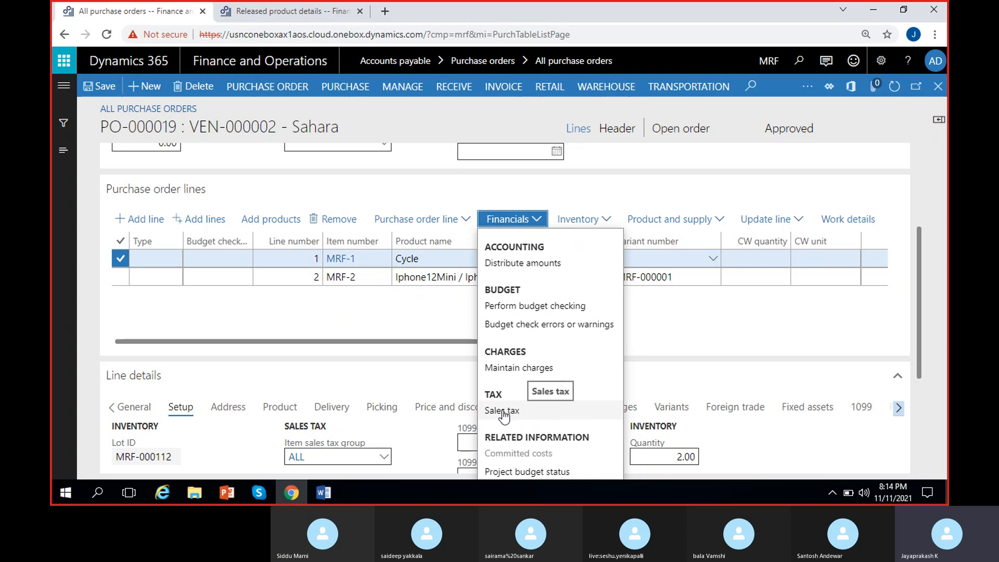
{"action": "left_click", "coordinate": [509, 411]}
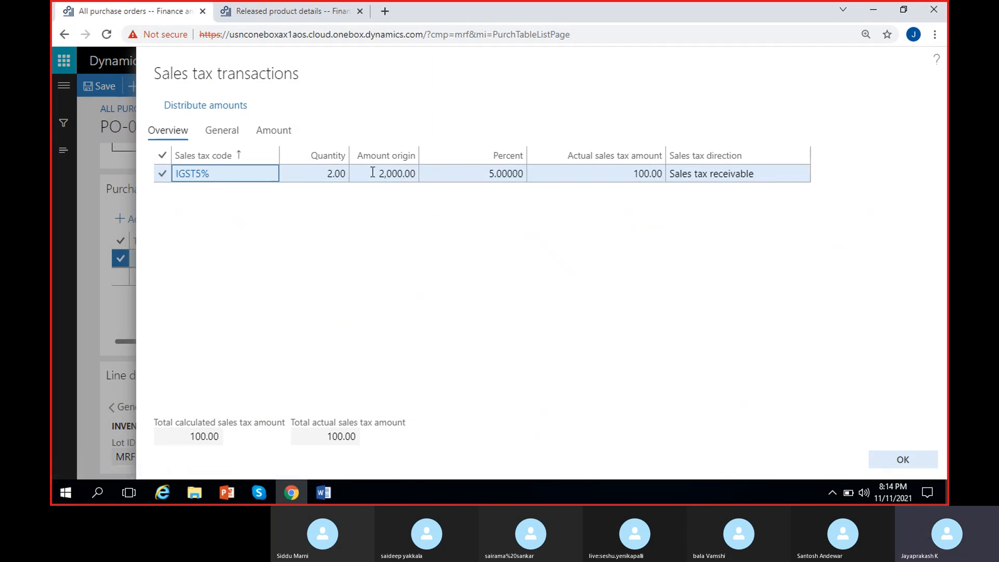
- Examine the Cycle line's tax code, amount origin, percent, actual sales tax amount and tax direction, and close the sales tax transactions
{"action": "left_click_drag", "start_coordinate": [376, 174], "coordinate": [421, 174]}
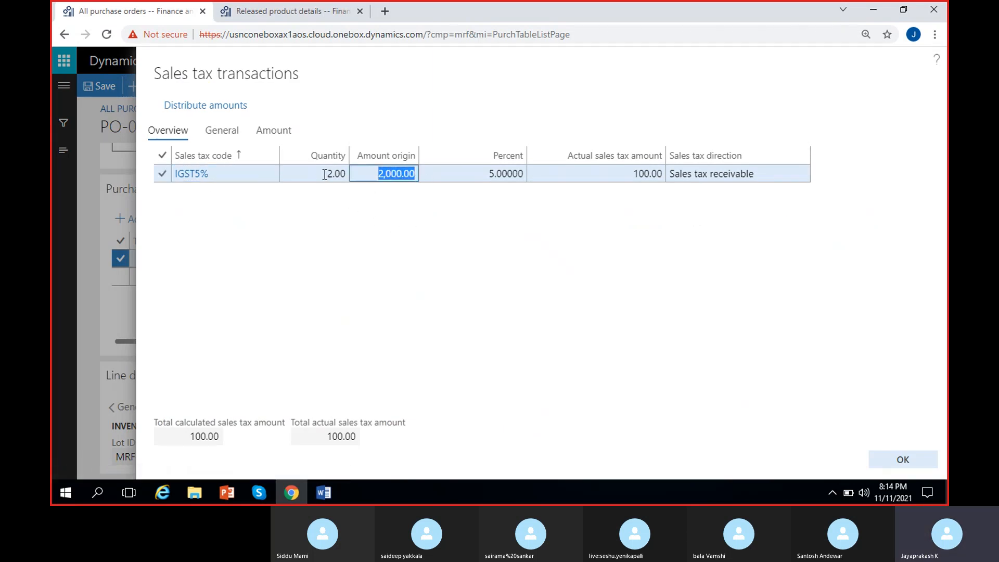
{"action": "left_click", "coordinate": [399, 213]}
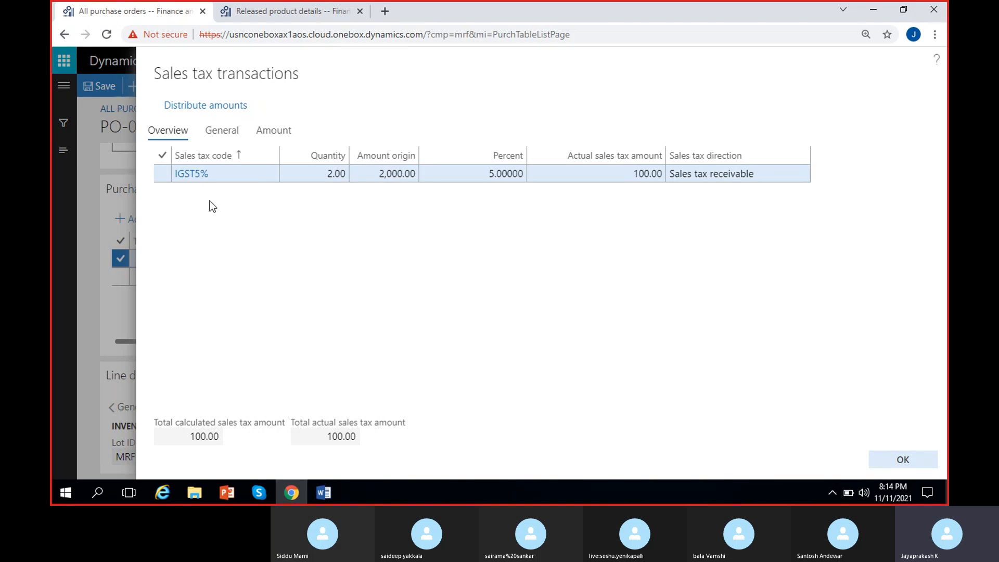
{"action": "left_click", "coordinate": [219, 179]}
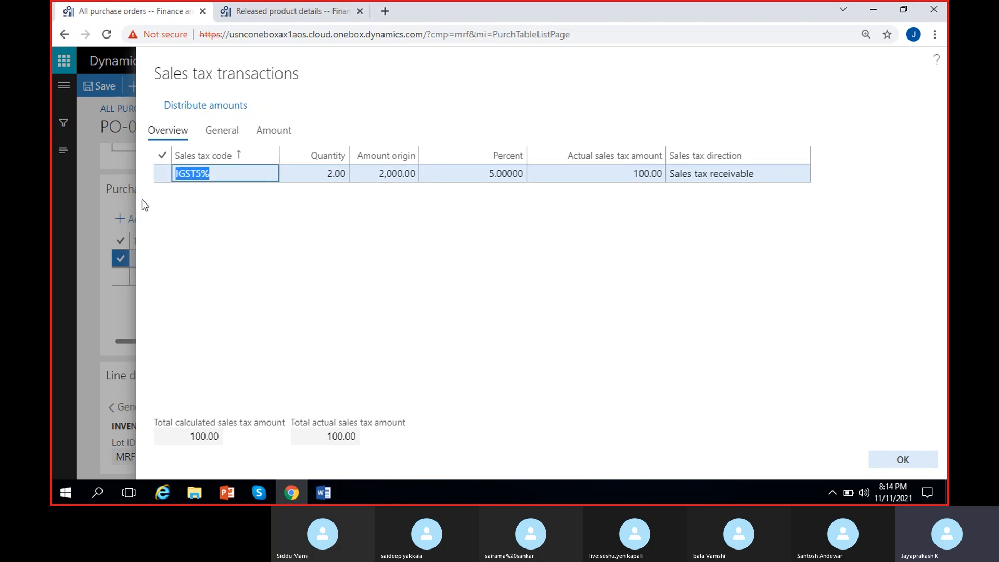
{"action": "left_click", "coordinate": [482, 177]}
{"action": "left_click", "coordinate": [629, 176]}
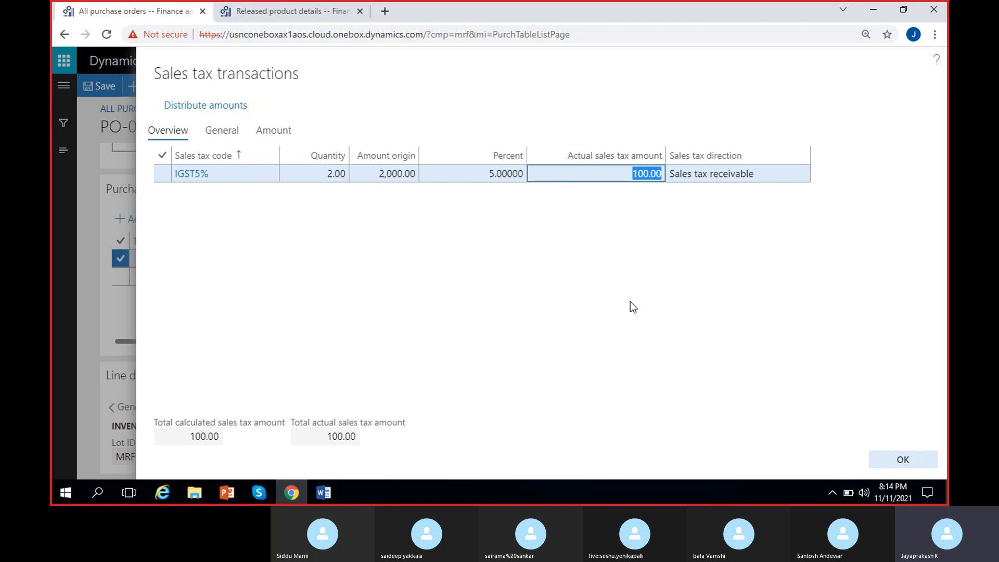
{"action": "left_click", "coordinate": [773, 176]}
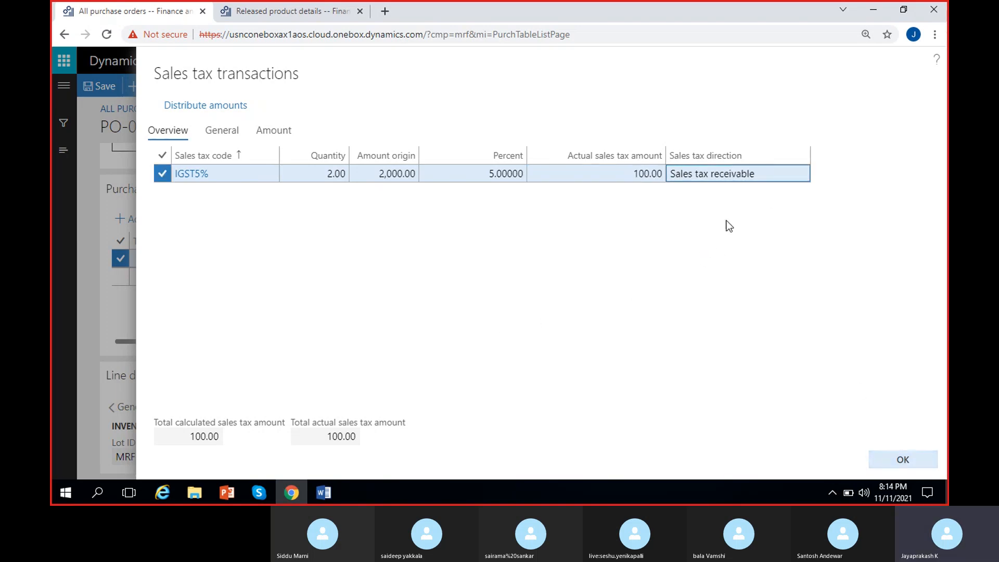
{"action": "left_click", "coordinate": [903, 459]}
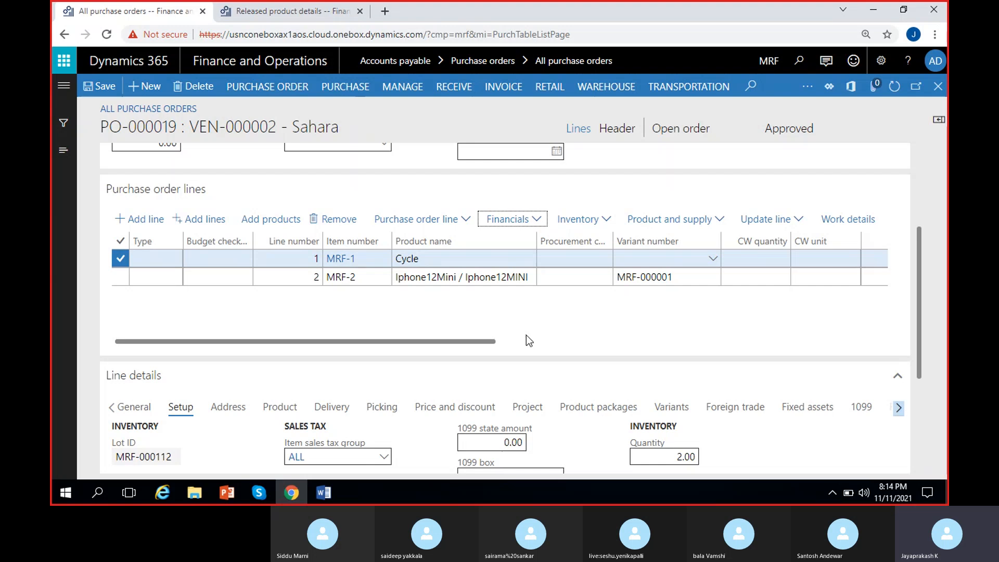
- Open the Iphone12Mini line's sales tax transactions, check the amount origin, percent and actual sales tax amount, and close them
{"action": "left_click", "coordinate": [493, 278]}
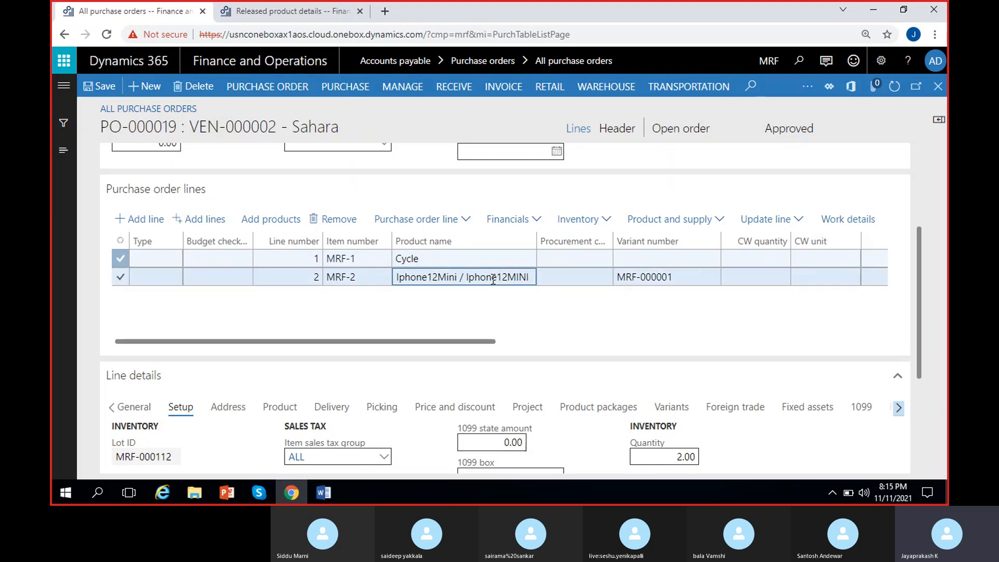
{"action": "left_click", "coordinate": [529, 223]}
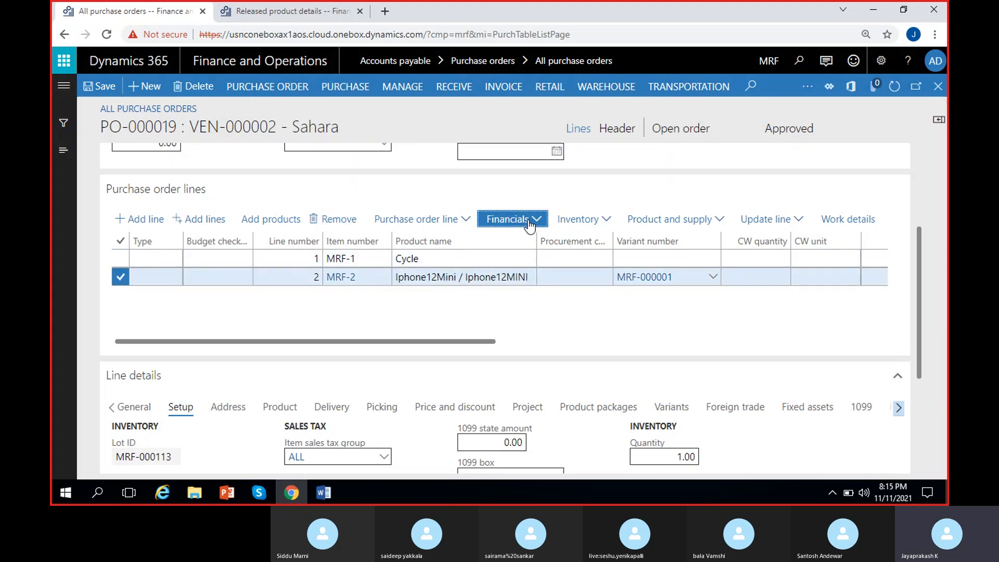
{"action": "left_click", "coordinate": [515, 410]}
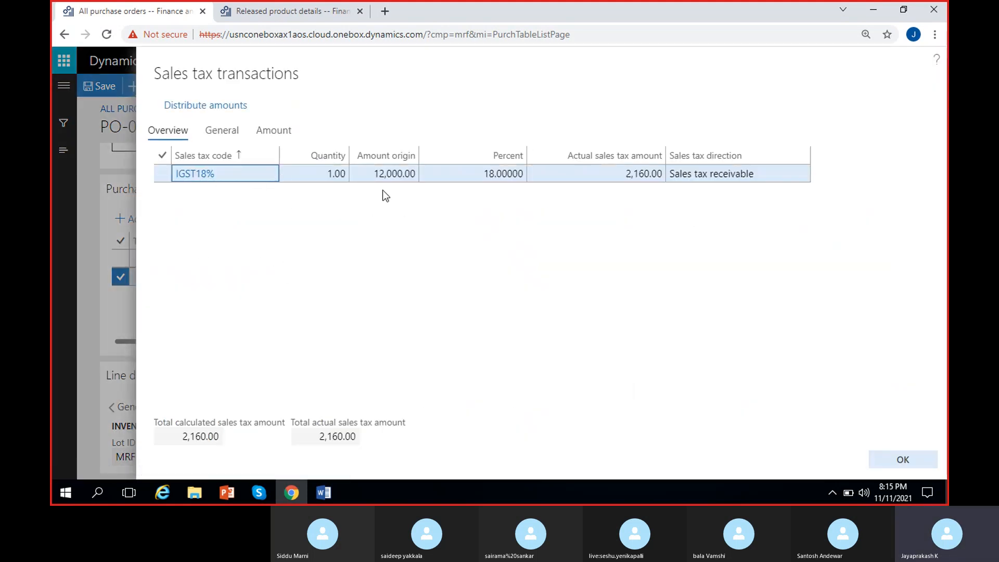
{"action": "left_click", "coordinate": [378, 173]}
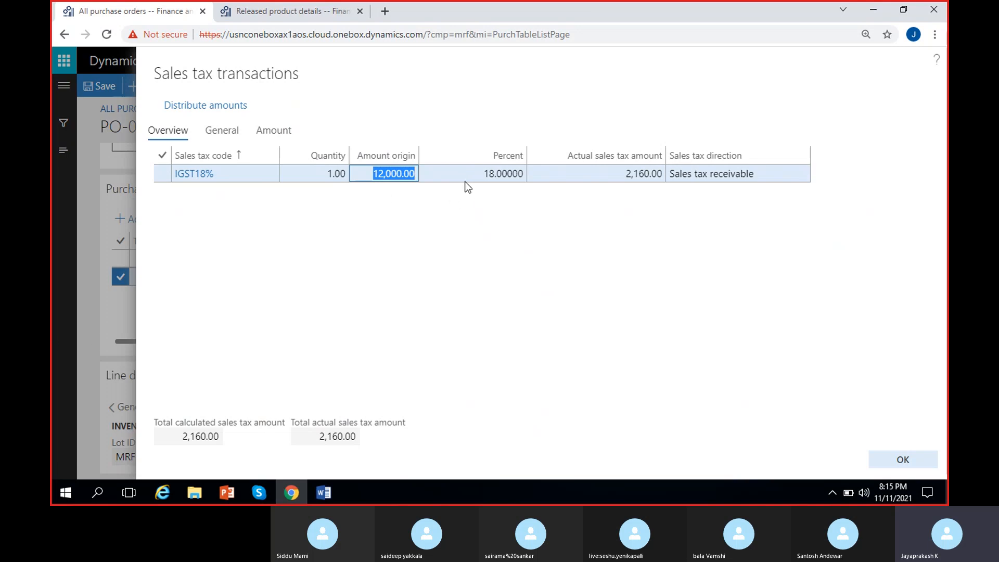
{"action": "key", "text": "Tab"}
{"action": "left_click", "coordinate": [630, 179]}
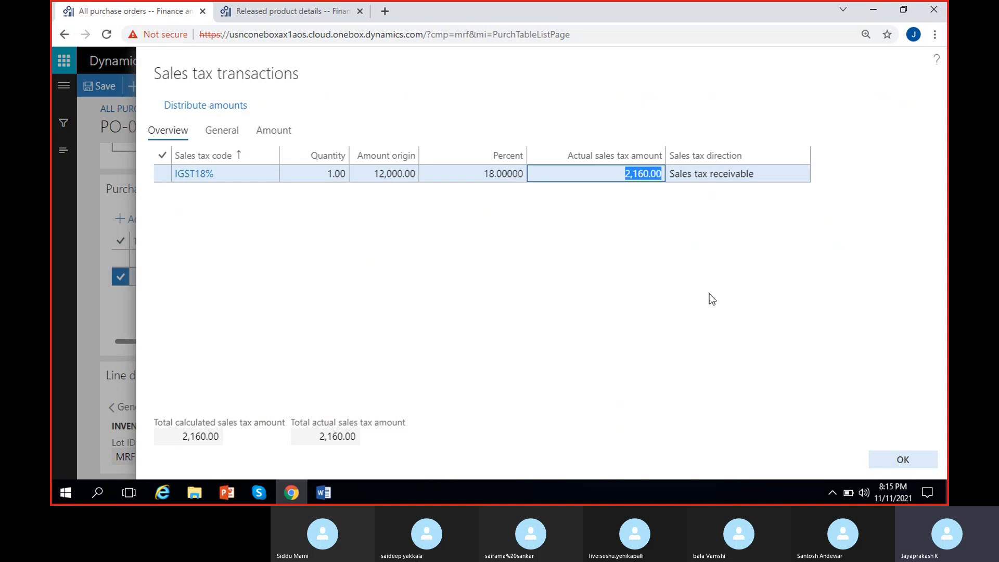
{"action": "left_click", "coordinate": [916, 459]}
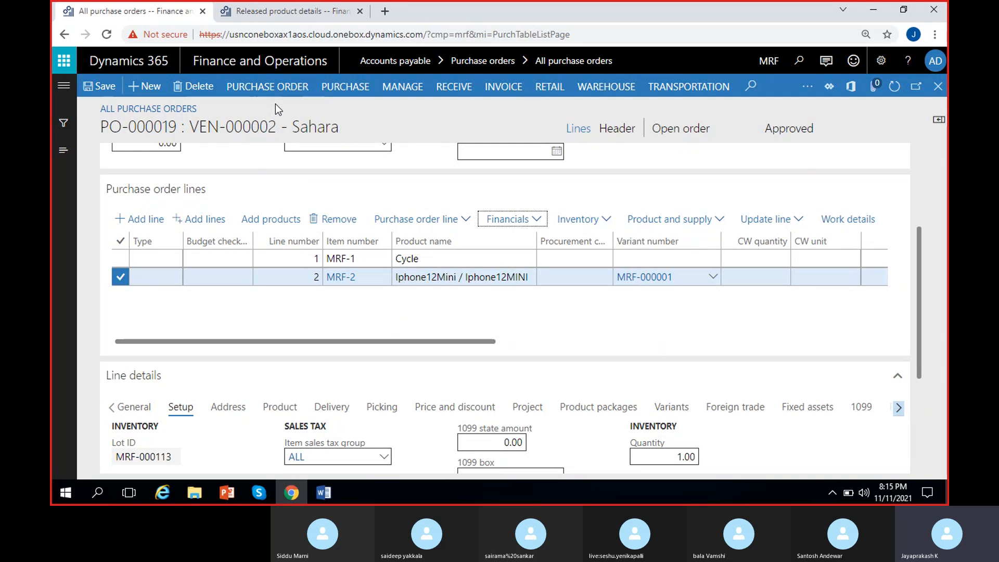
- Open the sales tax transactions for the whole purchase order, check the total actual sales tax amount, and close them
{"action": "left_click", "coordinate": [298, 92]}
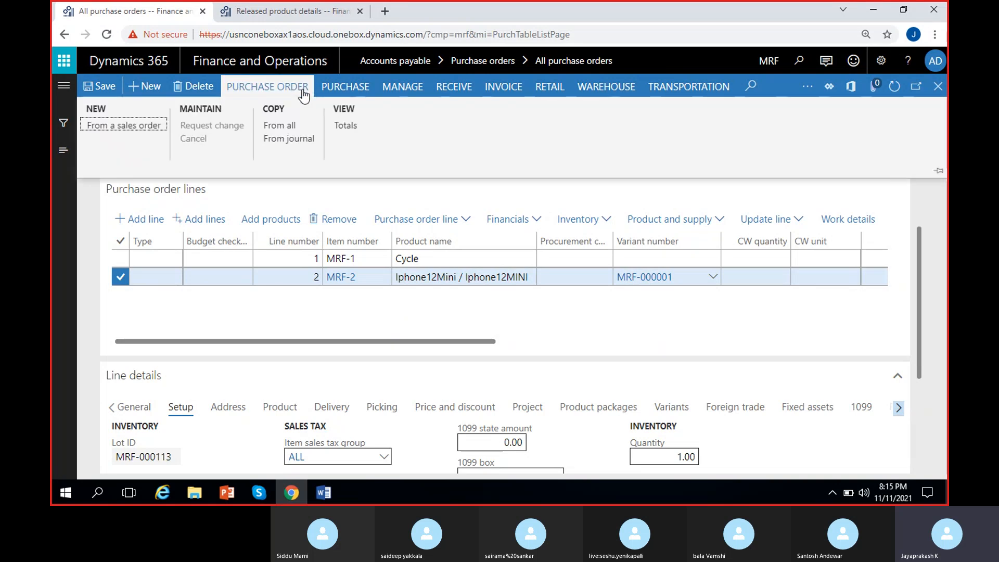
{"action": "left_click", "coordinate": [353, 86]}
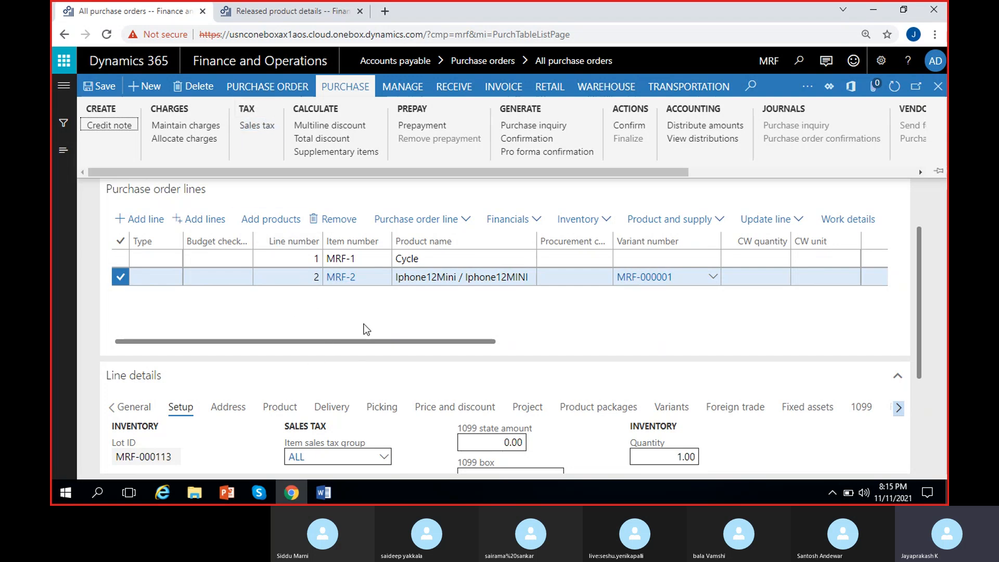
{"action": "left_click", "coordinate": [267, 127]}
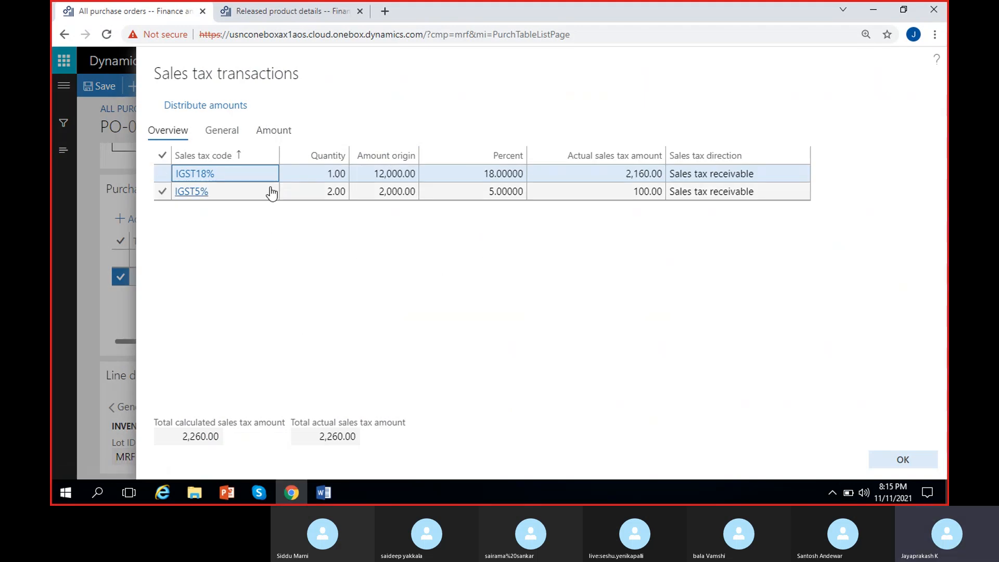
{"action": "left_click", "coordinate": [319, 435]}
{"action": "left_click_drag", "start_coordinate": [319, 435], "coordinate": [370, 438]}
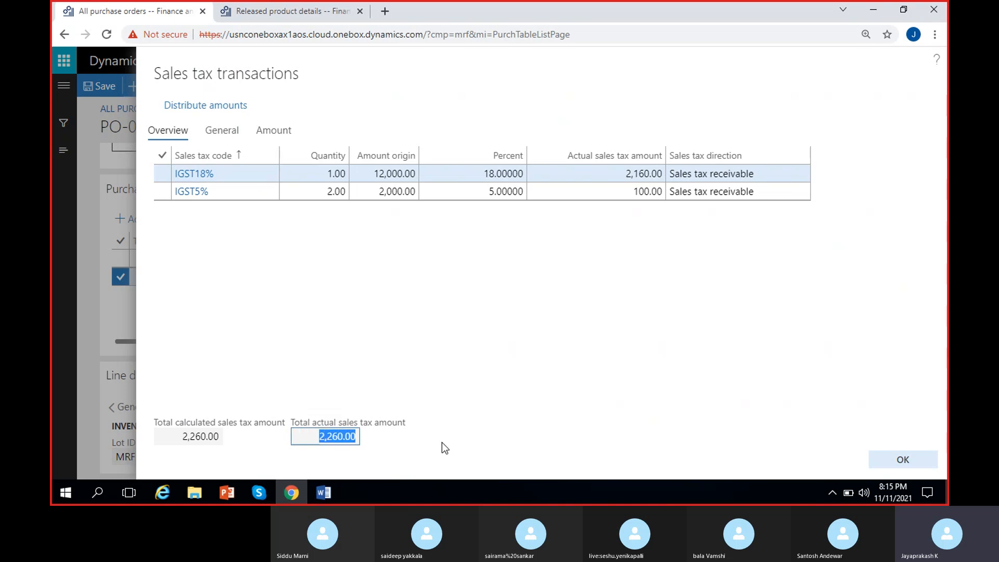
{"action": "left_click", "coordinate": [486, 336]}
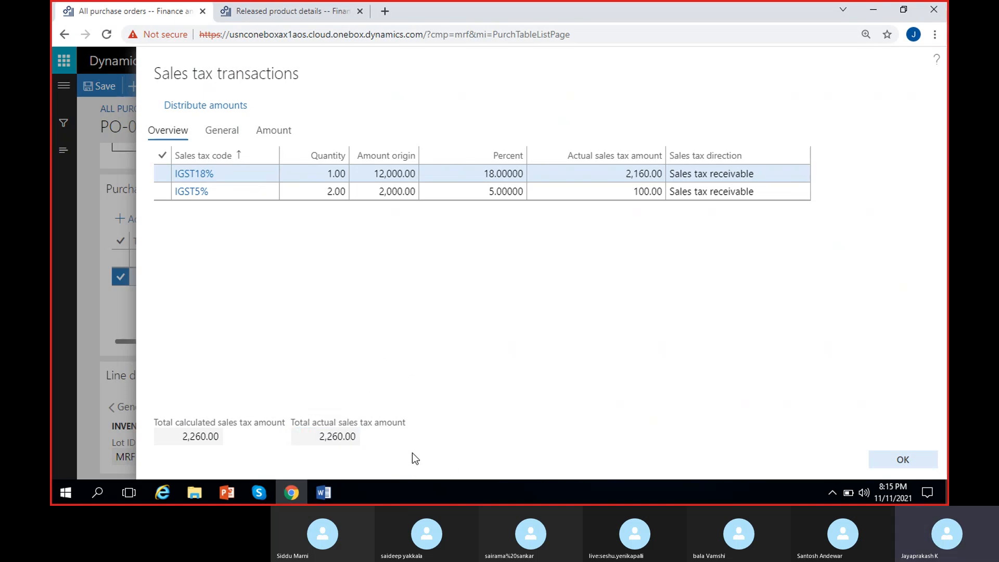
{"action": "left_click", "coordinate": [920, 461]}
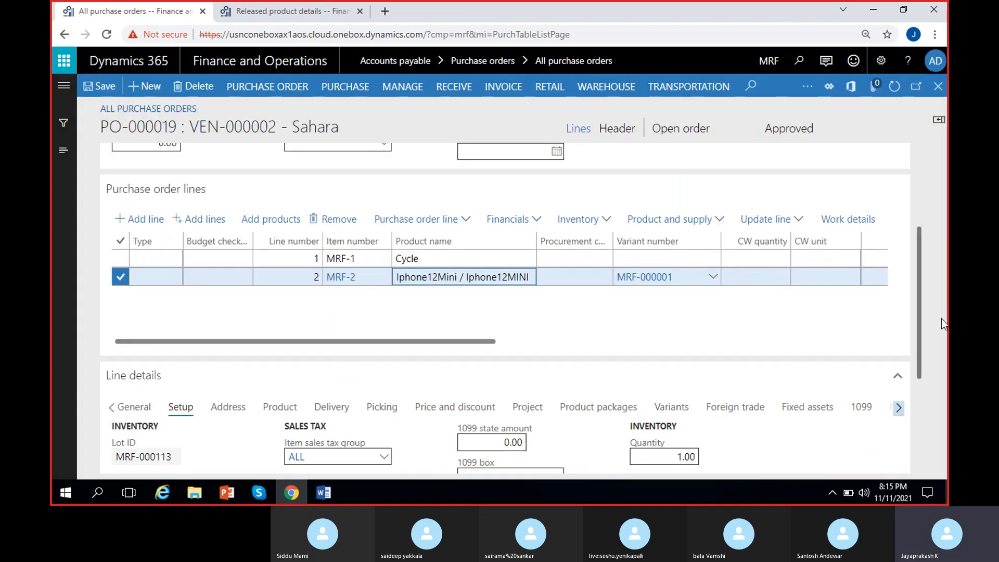
{"action": "left_click_drag", "start_coordinate": [916, 272], "coordinate": [920, 202]}
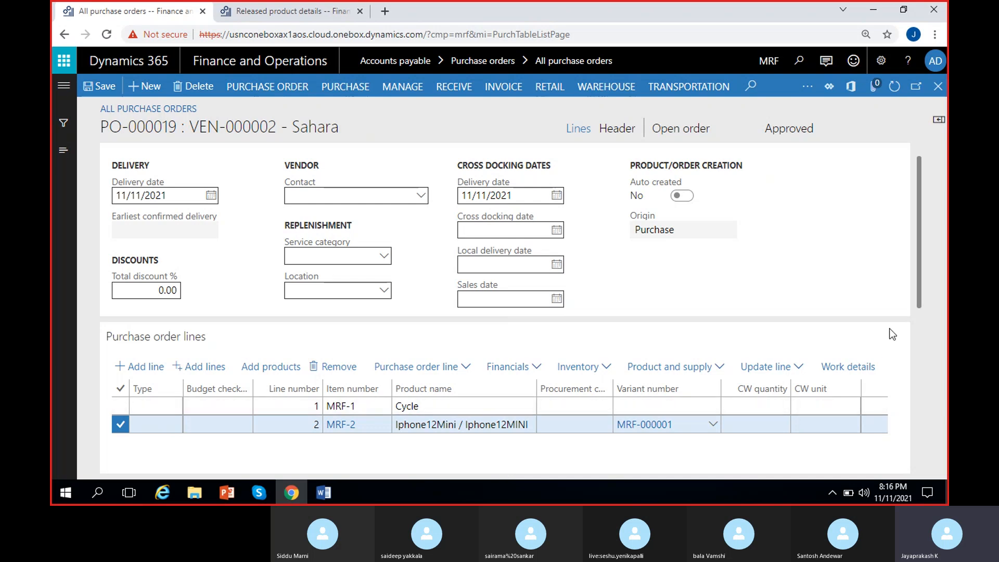
{"action": "scroll", "coordinate": [857, 294], "scroll_direction": "down", "scroll_amount": 5}
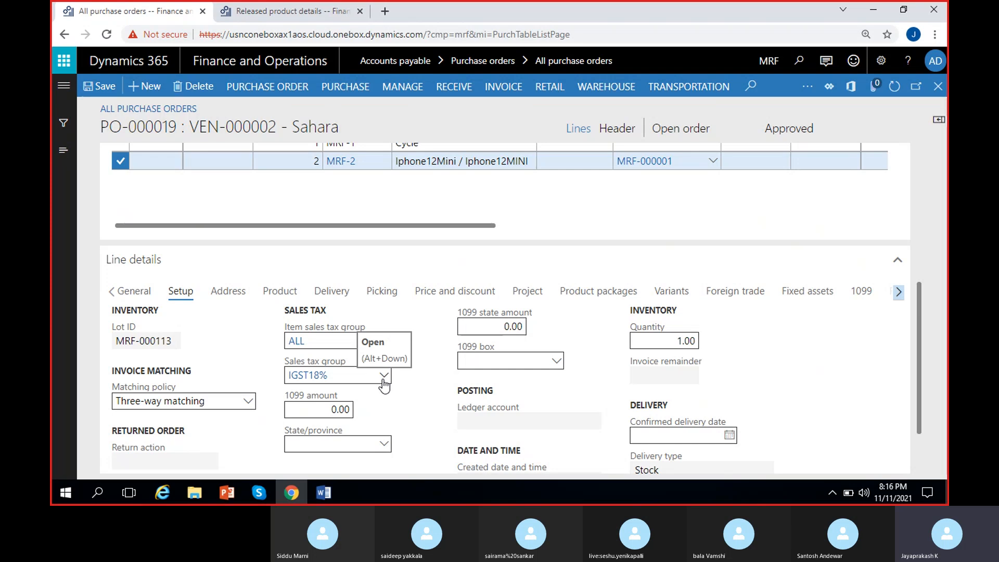
{"action": "scroll", "coordinate": [757, 337], "scroll_direction": "up", "scroll_amount": 4}
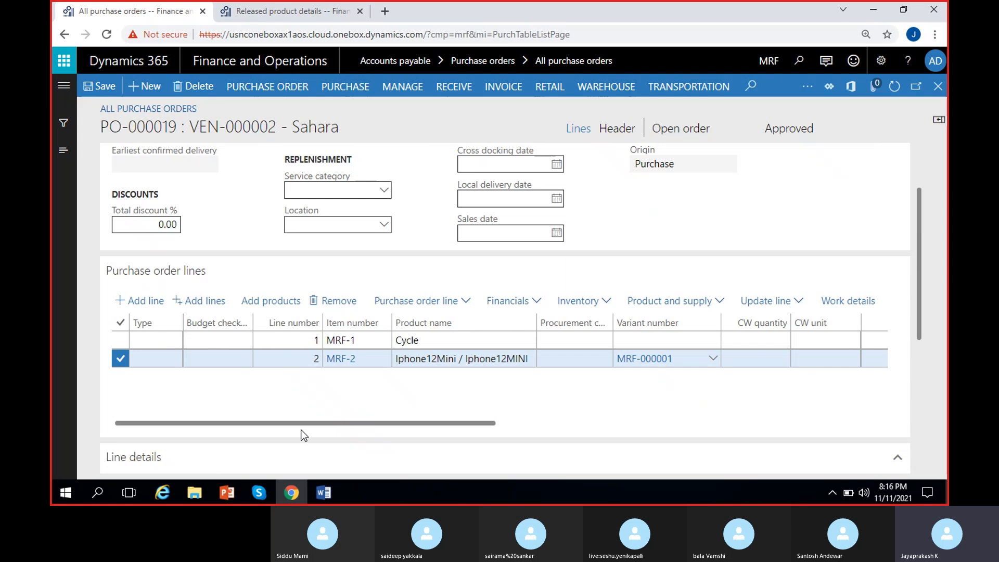
{"action": "scroll", "coordinate": [252, 452], "scroll_direction": "down", "scroll_amount": 3}
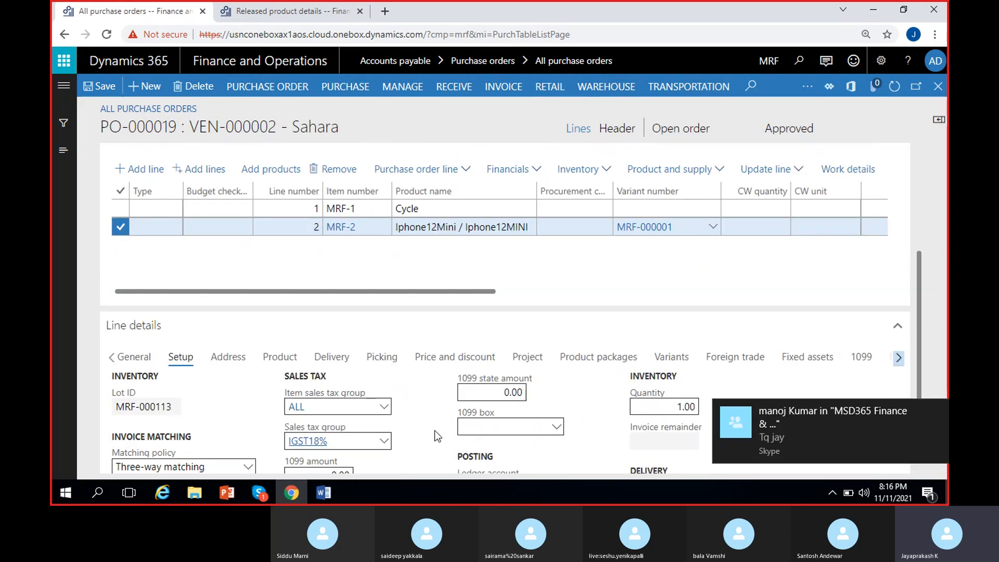
{"action": "left_click", "coordinate": [936, 409]}
{"action": "scroll", "coordinate": [787, 347], "scroll_direction": "up", "scroll_amount": 5}
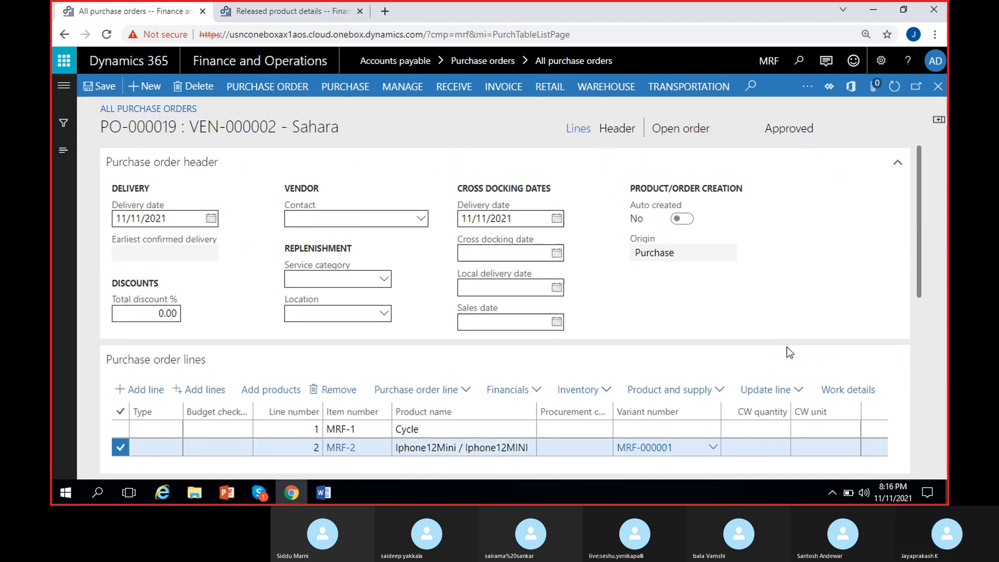
- Confirm the Sahara purchase order
{"action": "left_click", "coordinate": [277, 89]}
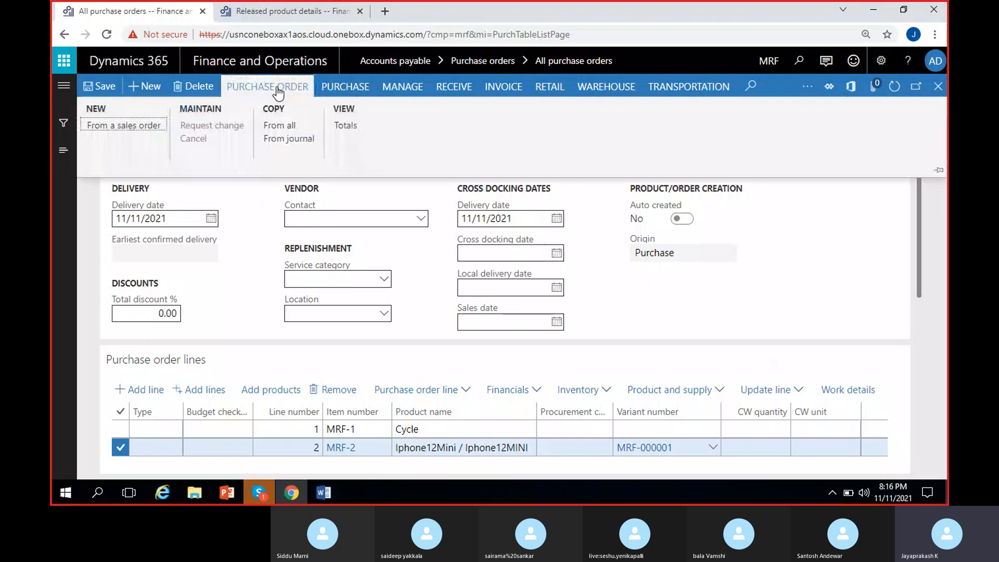
{"action": "left_click", "coordinate": [346, 86]}
{"action": "left_click", "coordinate": [631, 125]}
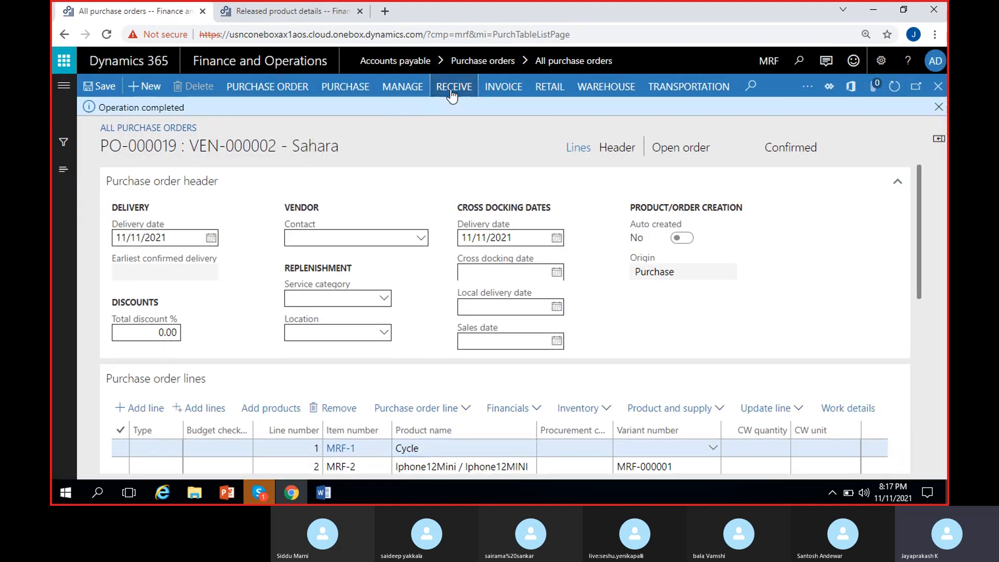
- Post the purchase order's product receipt for the ordered quantity with product receipt number prn-sh-25
{"action": "left_click", "coordinate": [452, 88]}
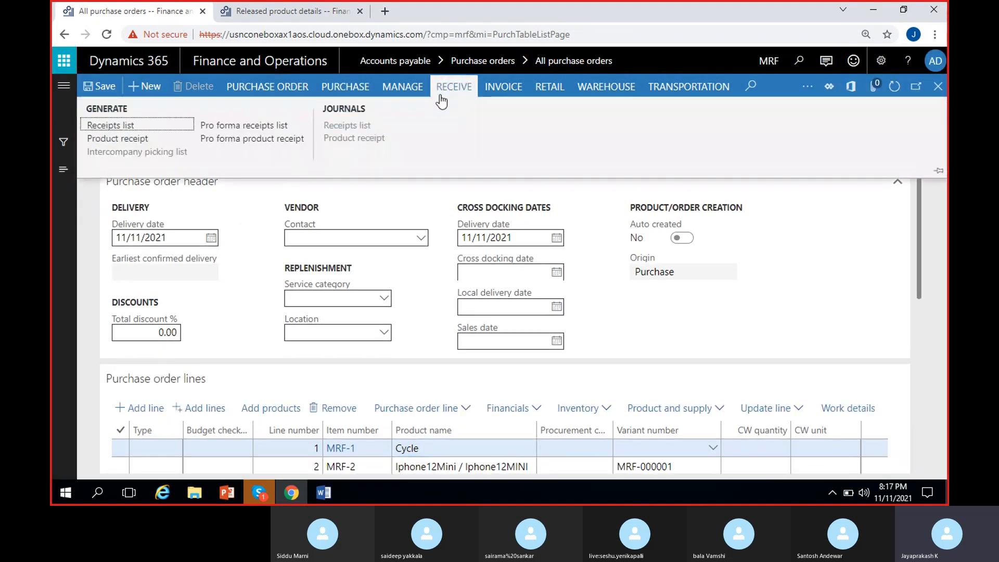
{"action": "left_click", "coordinate": [131, 139]}
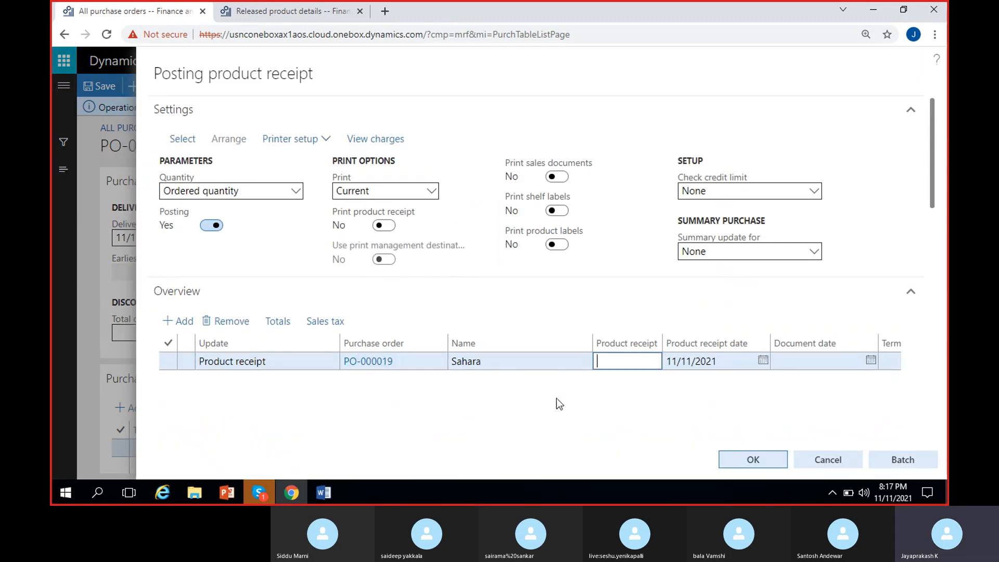
{"action": "type", "text": "prn-"}
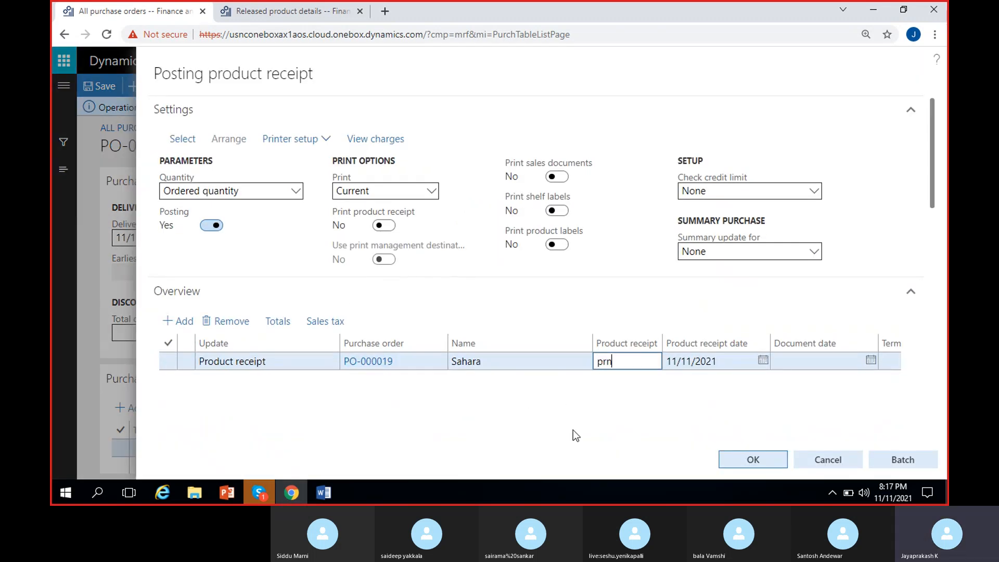
{"action": "type", "text": "sh-25"}
{"action": "left_click", "coordinate": [755, 458]}
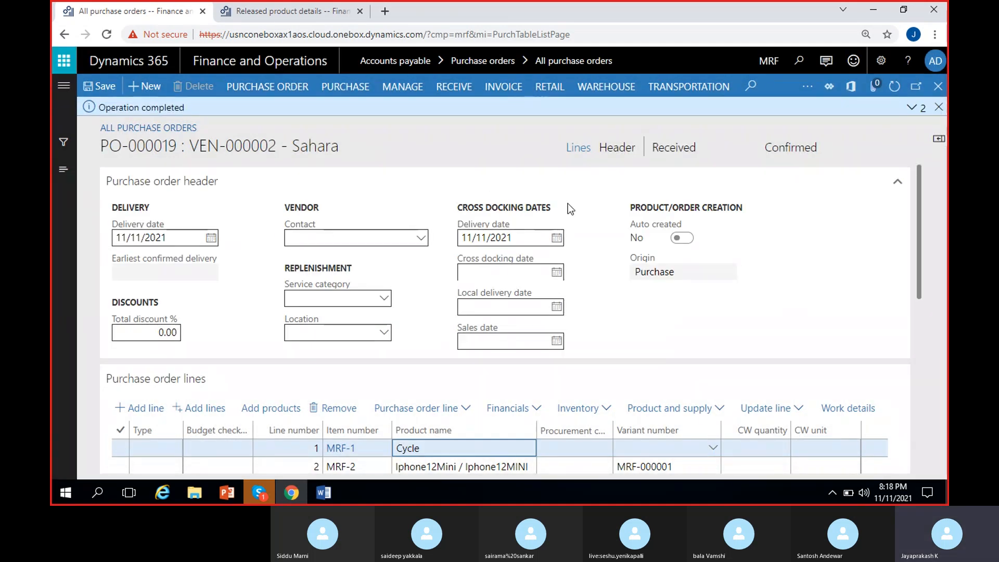
{"action": "double_click", "coordinate": [674, 149]}
- Generate the vendor invoice from the received purchase order and set its invoice number to INV-SH-25
{"action": "left_click", "coordinate": [502, 87]}
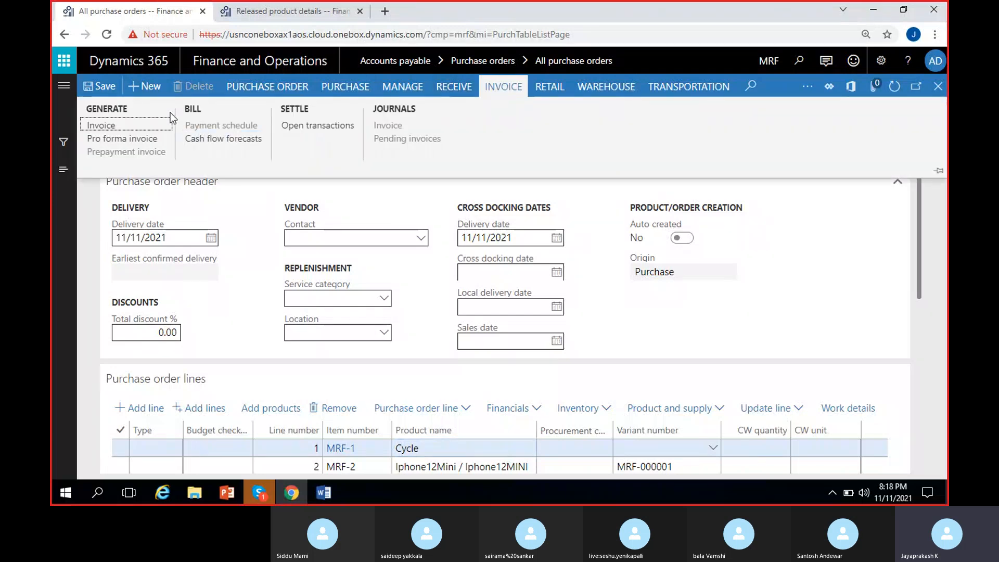
{"action": "left_click", "coordinate": [125, 126]}
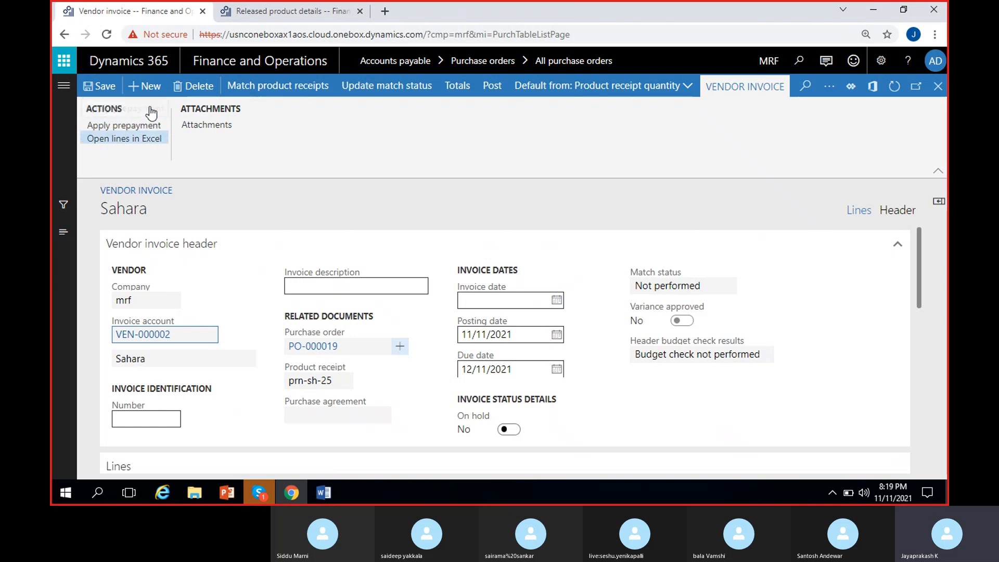
{"action": "left_click", "coordinate": [144, 421]}
{"action": "type", "text": "INV-SH-25"}
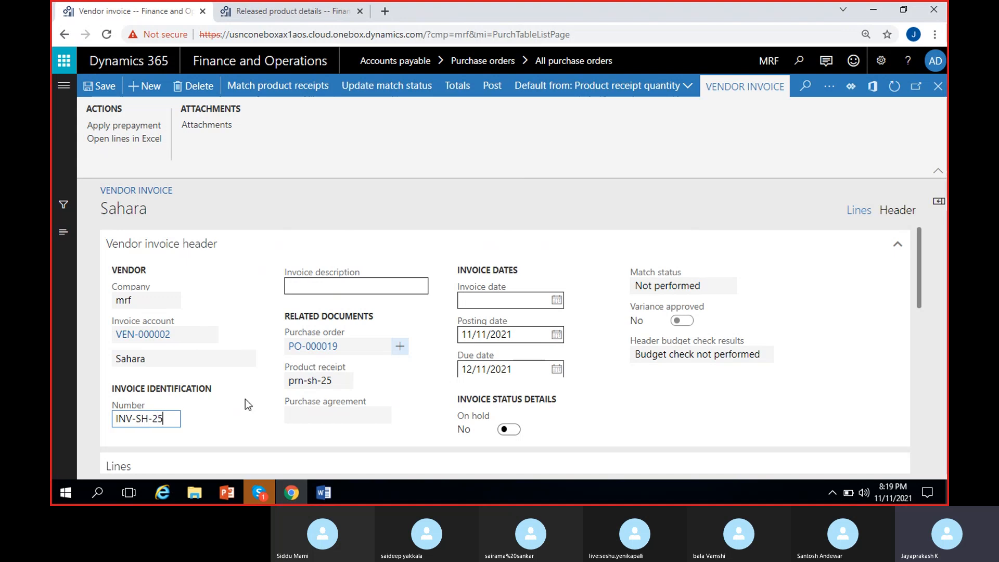
{"action": "left_click", "coordinate": [445, 308]}
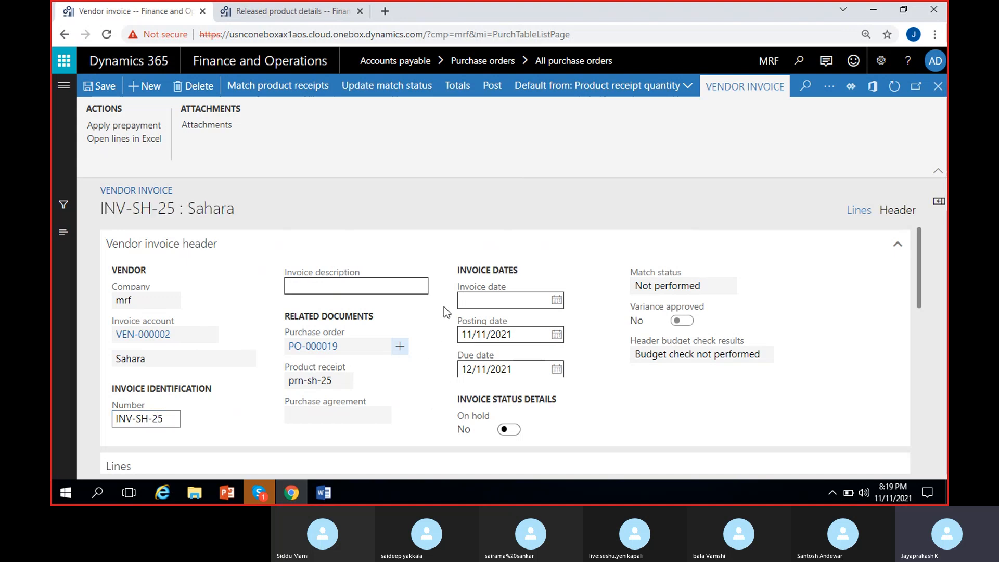
- Set the invoice date in the vendor invoice header
{"action": "scroll", "coordinate": [444, 307], "scroll_direction": "down", "scroll_amount": 3}
{"action": "scroll", "coordinate": [476, 273], "scroll_direction": "up", "scroll_amount": 3}
{"action": "left_click", "coordinate": [557, 301]}
{"action": "left_click", "coordinate": [580, 192]}
- Examine the Cycle invoice line's quantity, unit price and net amount, and its item sales tax group and sales tax group in the setup details
{"action": "scroll", "coordinate": [575, 303], "scroll_direction": "down", "scroll_amount": 3}
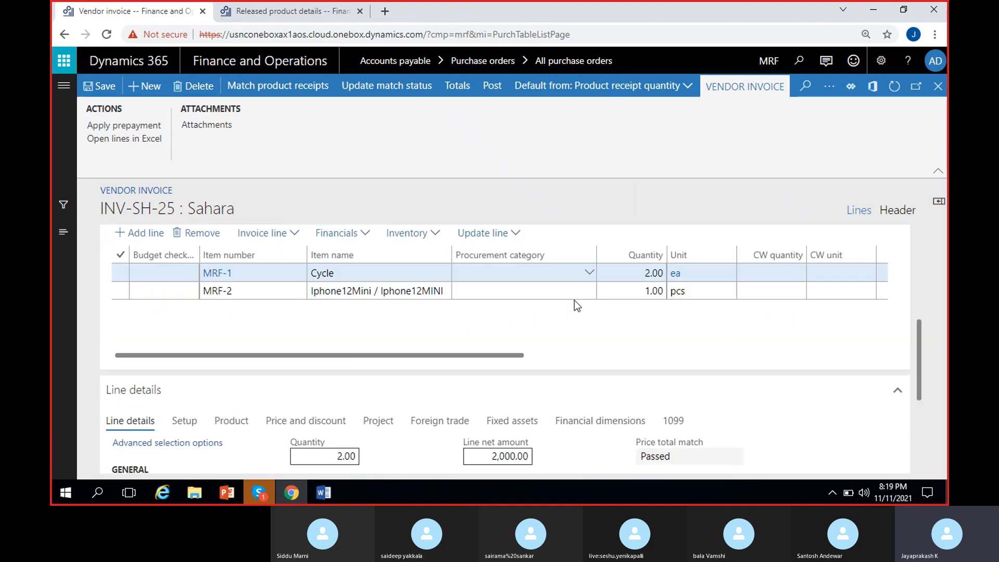
{"action": "left_click", "coordinate": [513, 272]}
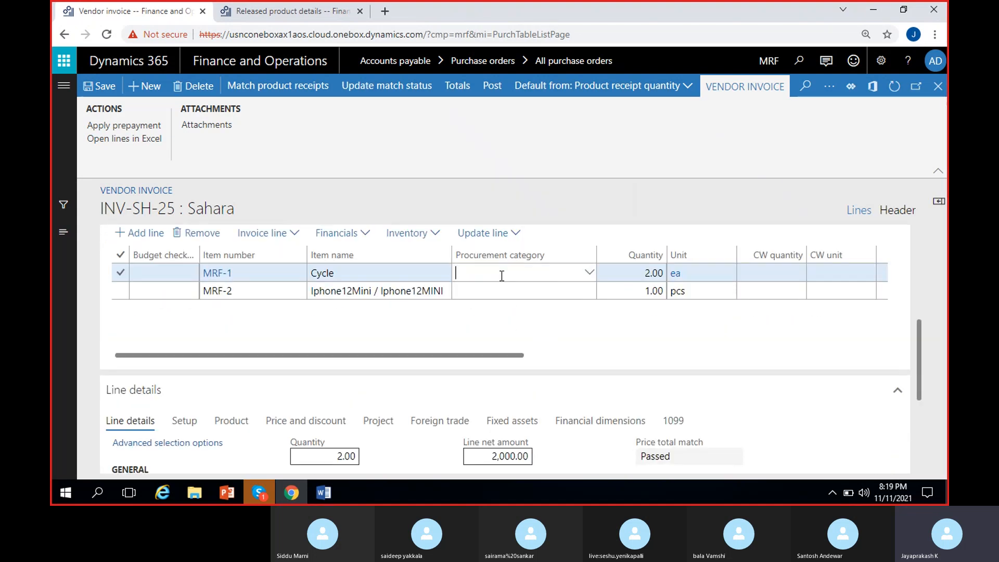
{"action": "left_click", "coordinate": [322, 273]}
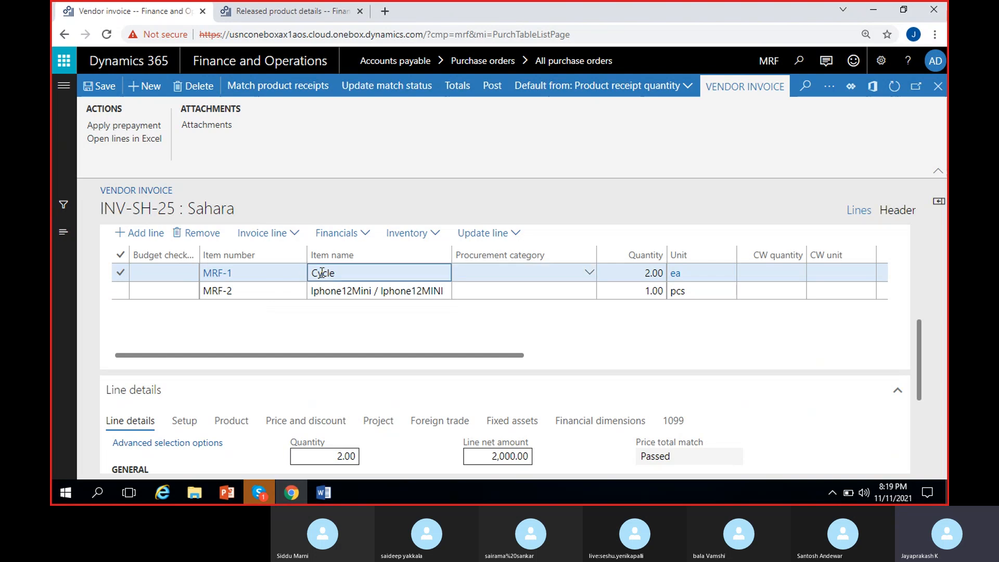
{"action": "left_click_drag", "start_coordinate": [918, 333], "coordinate": [919, 388]}
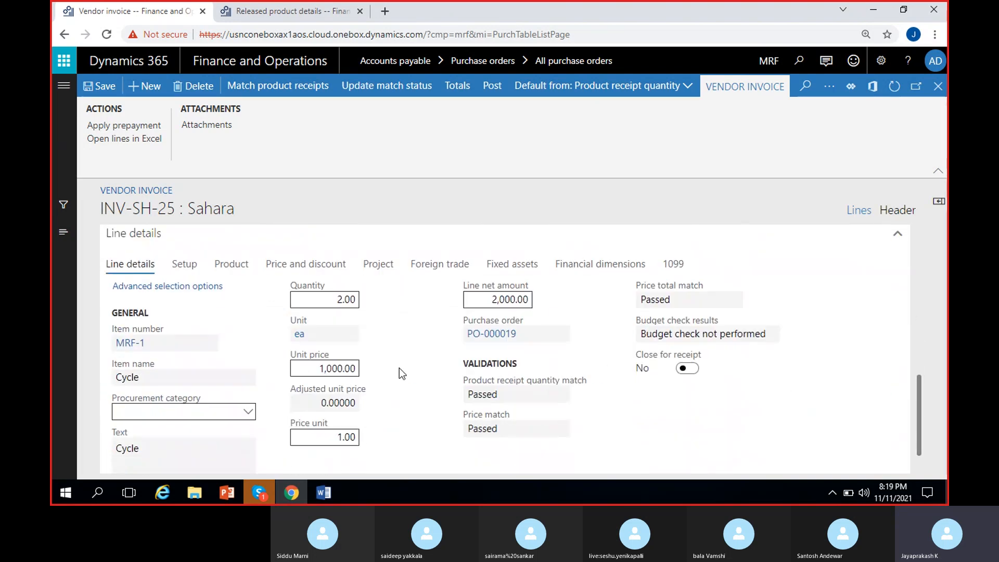
{"action": "scroll", "coordinate": [191, 264], "scroll_direction": "up", "scroll_amount": 4}
{"action": "scroll", "coordinate": [211, 395], "scroll_direction": "right", "scroll_amount": 3}
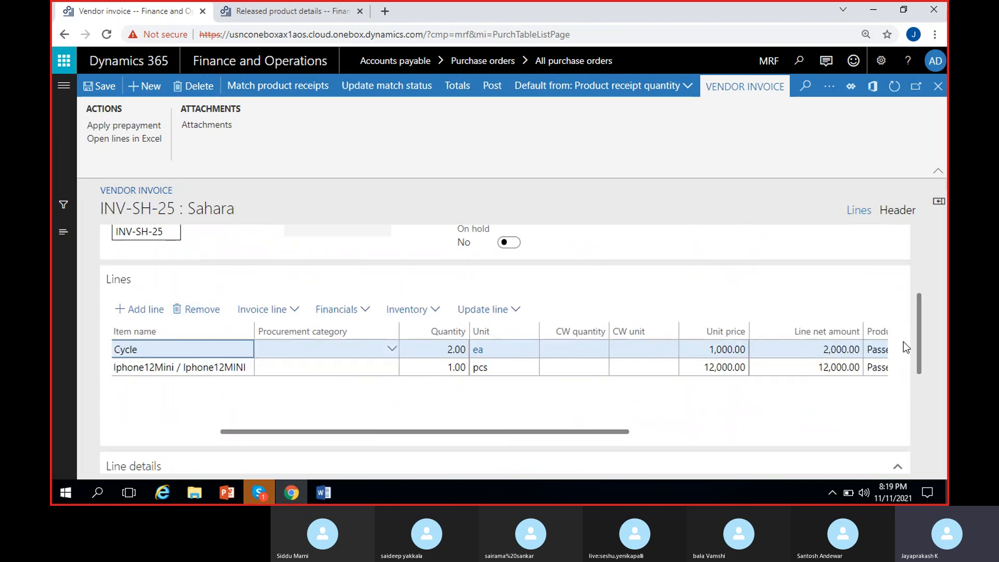
{"action": "left_click_drag", "start_coordinate": [919, 334], "coordinate": [920, 390]}
{"action": "left_click", "coordinate": [183, 335]}
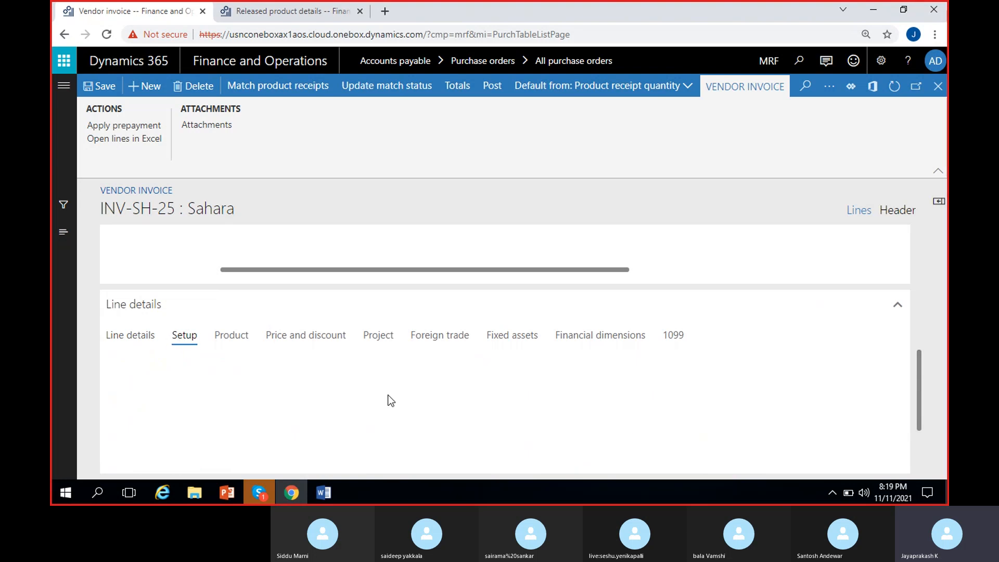
{"action": "scroll", "coordinate": [920, 383], "scroll_direction": "down", "scroll_amount": 2}
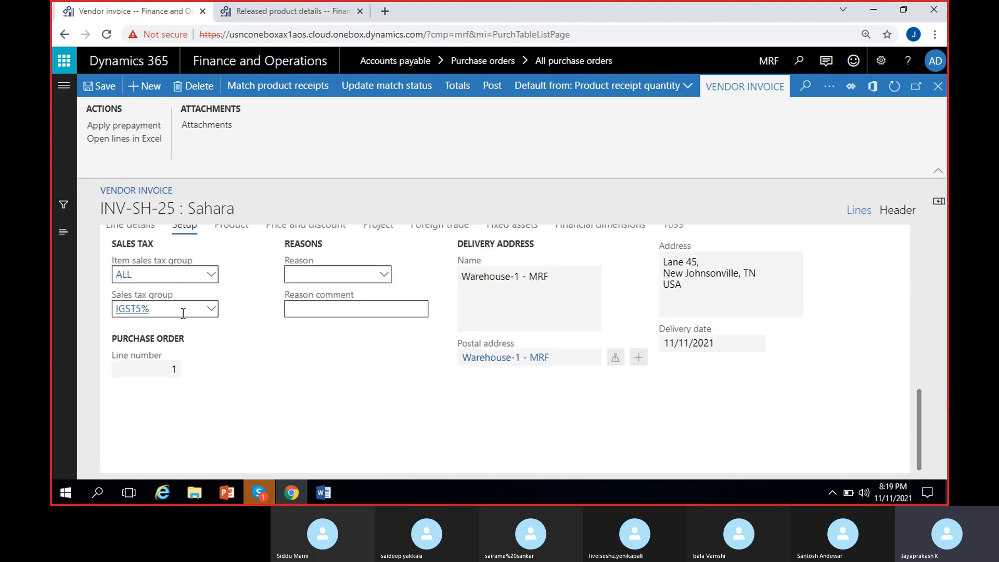
{"action": "scroll", "coordinate": [277, 416], "scroll_direction": "up", "scroll_amount": 3}
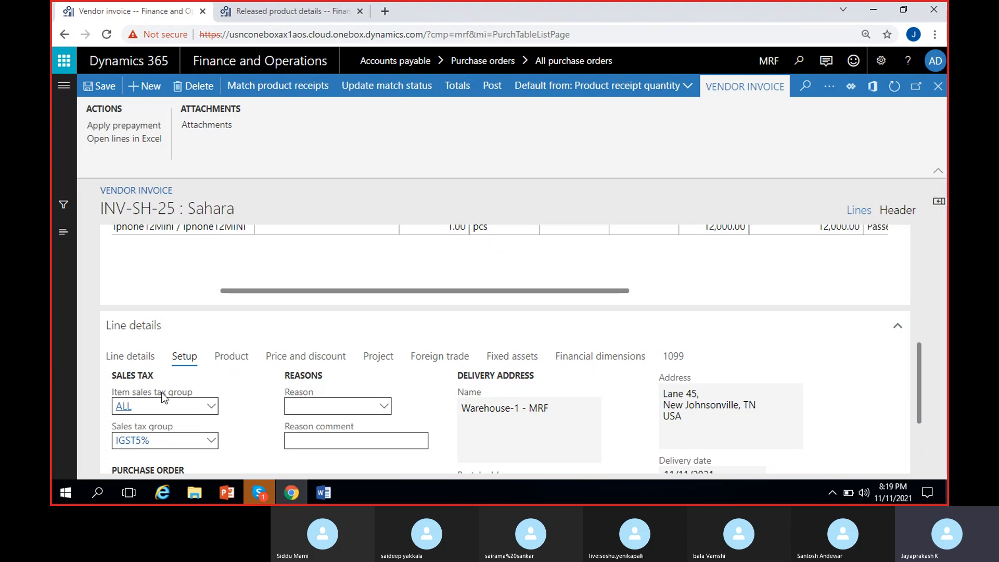
- Set the sales tax group of the Cycle invoice line to EXMPT in its setup details
{"action": "left_click", "coordinate": [212, 442]}
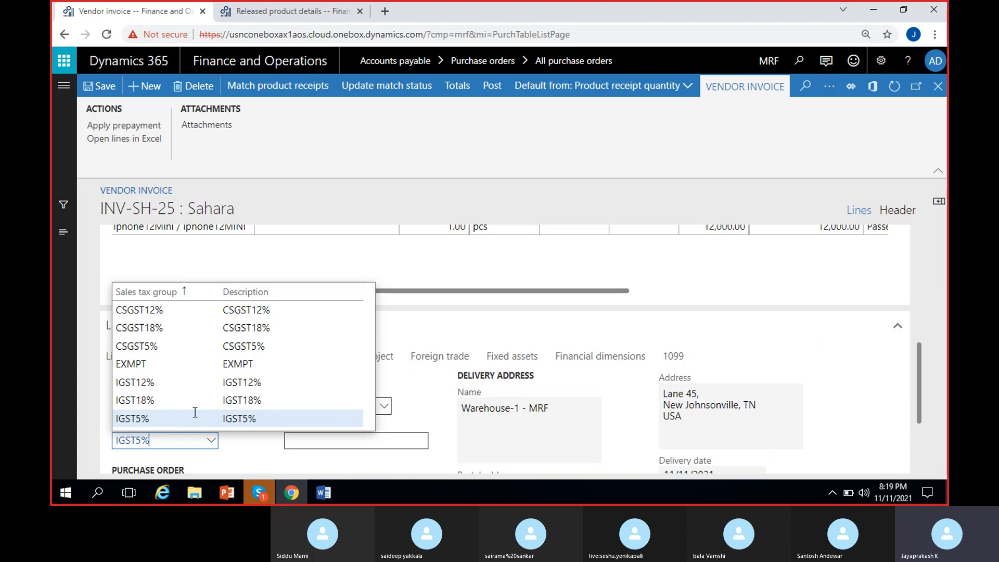
{"action": "left_click", "coordinate": [180, 363]}
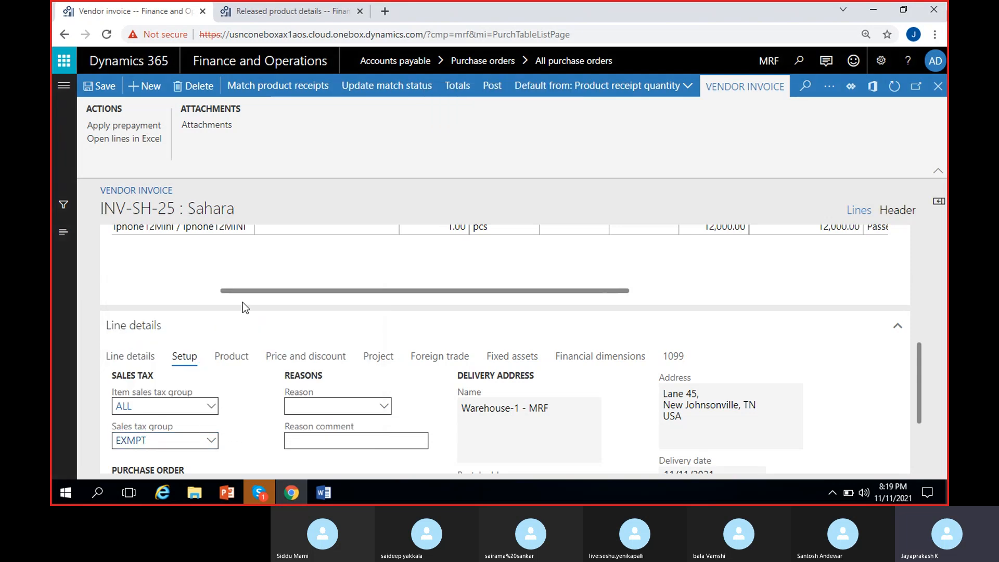
{"action": "left_click_drag", "start_coordinate": [921, 392], "coordinate": [919, 367]}
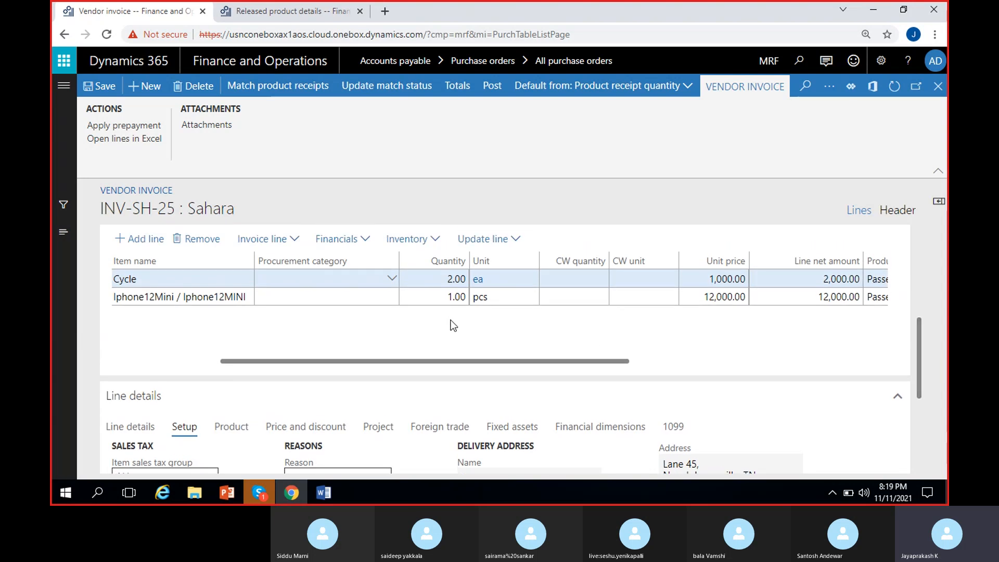
{"action": "left_click_drag", "start_coordinate": [923, 326], "coordinate": [923, 358]}
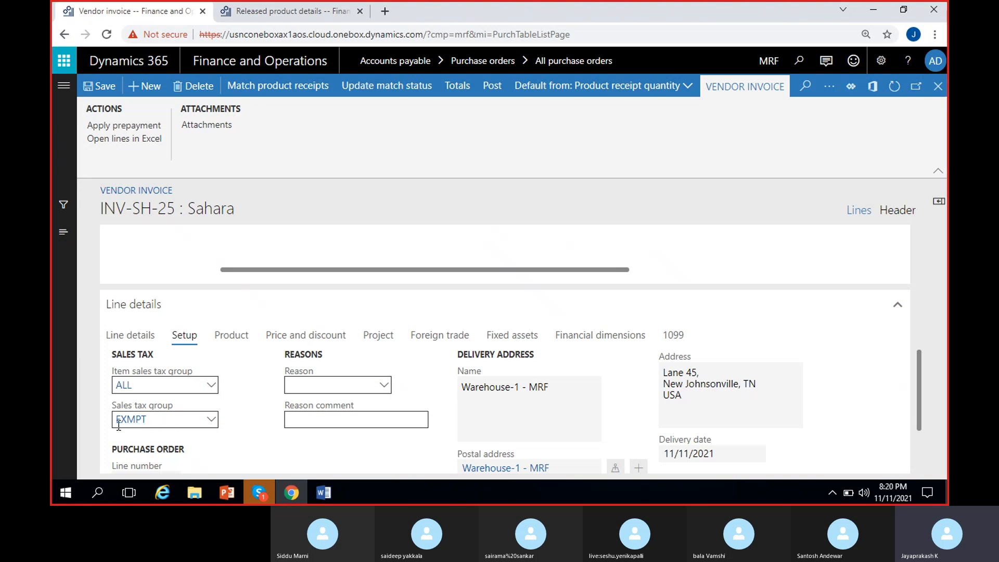
- Examine the Cycle line's sales tax transactions, including the tax percent, sales tax direction and total actual sales tax amount
{"action": "left_click_drag", "start_coordinate": [917, 385], "coordinate": [926, 352]}
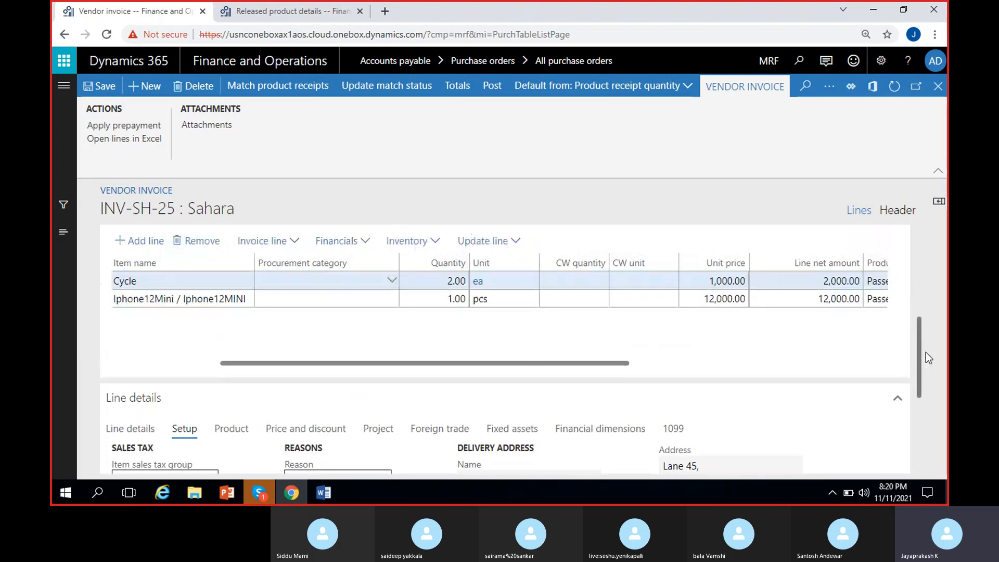
{"action": "left_click", "coordinate": [444, 295]}
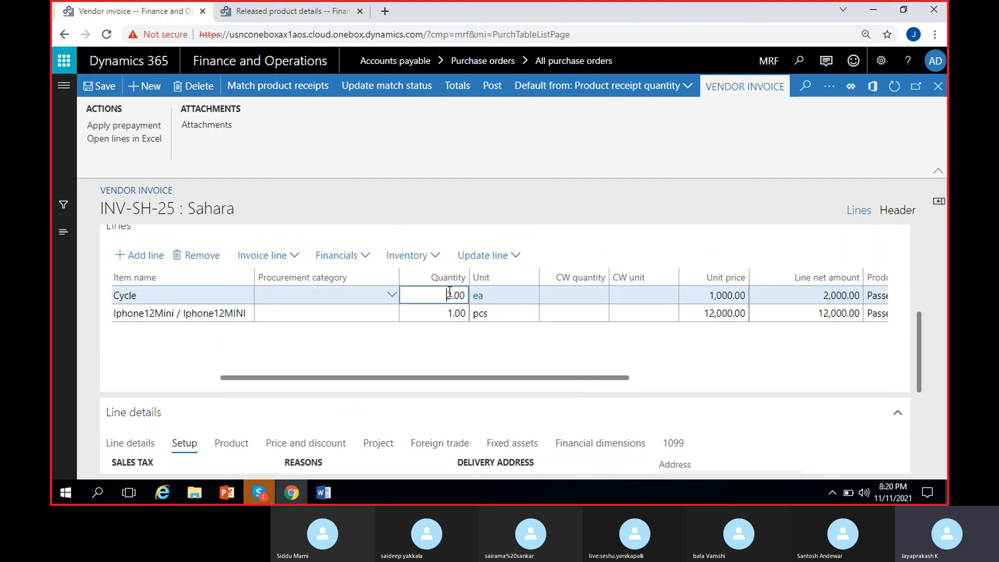
{"action": "left_click", "coordinate": [348, 259]}
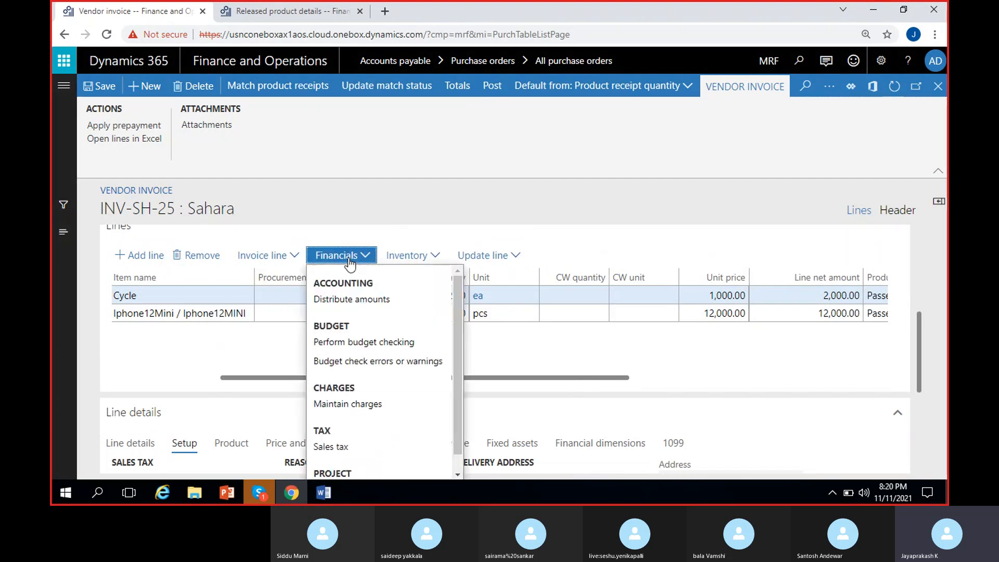
{"action": "left_click", "coordinate": [331, 446]}
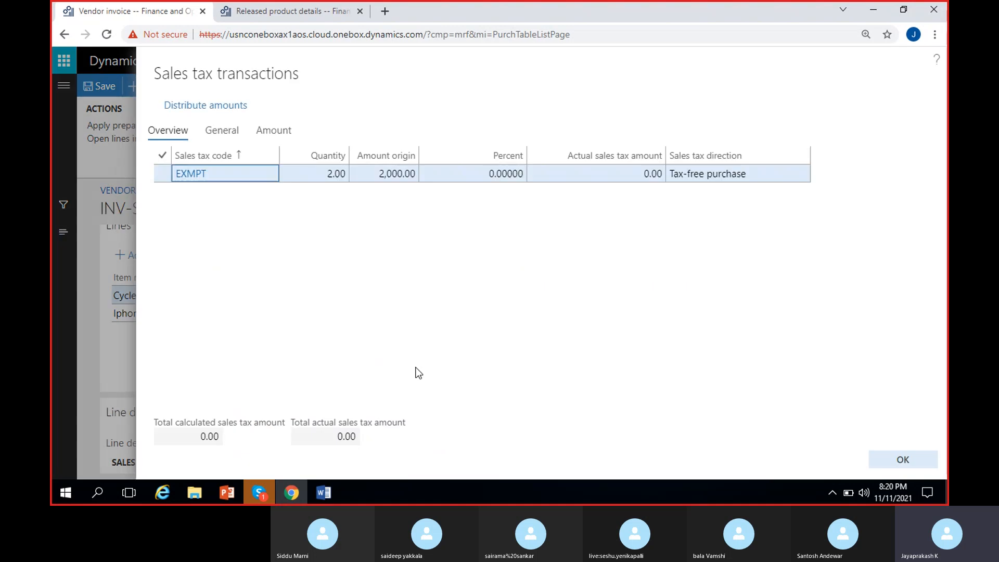
{"action": "left_click", "coordinate": [497, 174]}
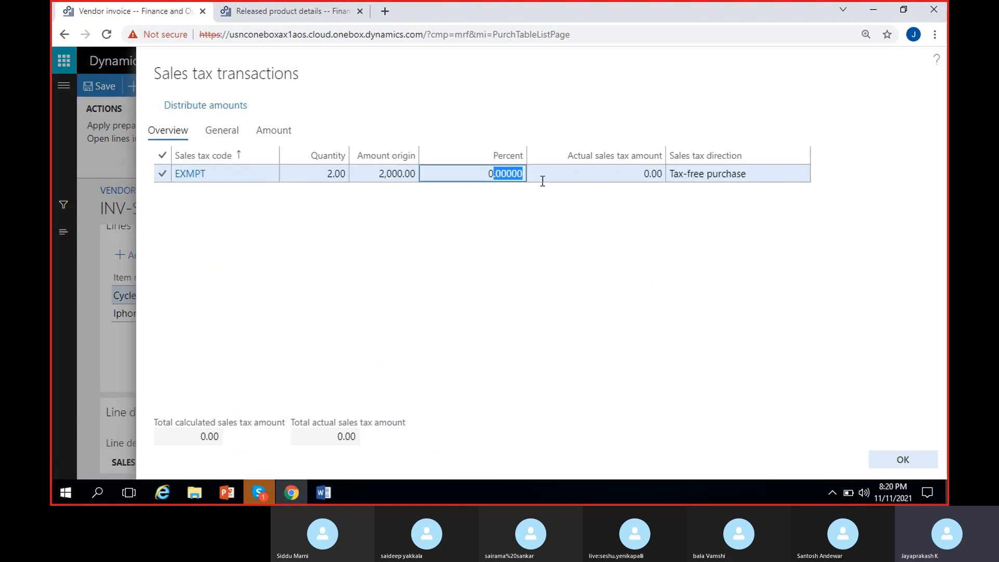
{"action": "left_click", "coordinate": [757, 174]}
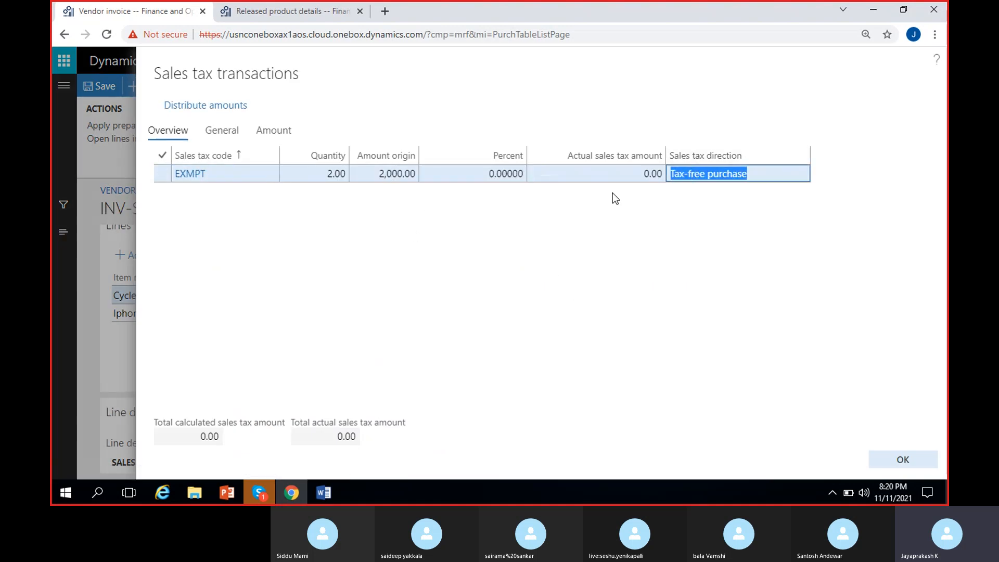
{"action": "left_click", "coordinate": [685, 174]}
{"action": "left_click_drag", "start_coordinate": [674, 174], "coordinate": [774, 171]}
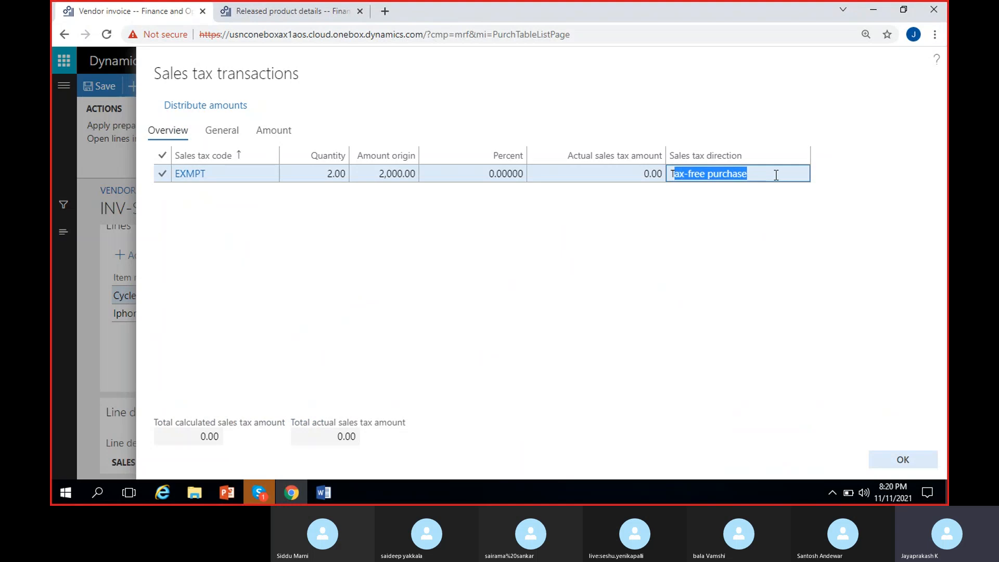
{"action": "left_click", "coordinate": [672, 209]}
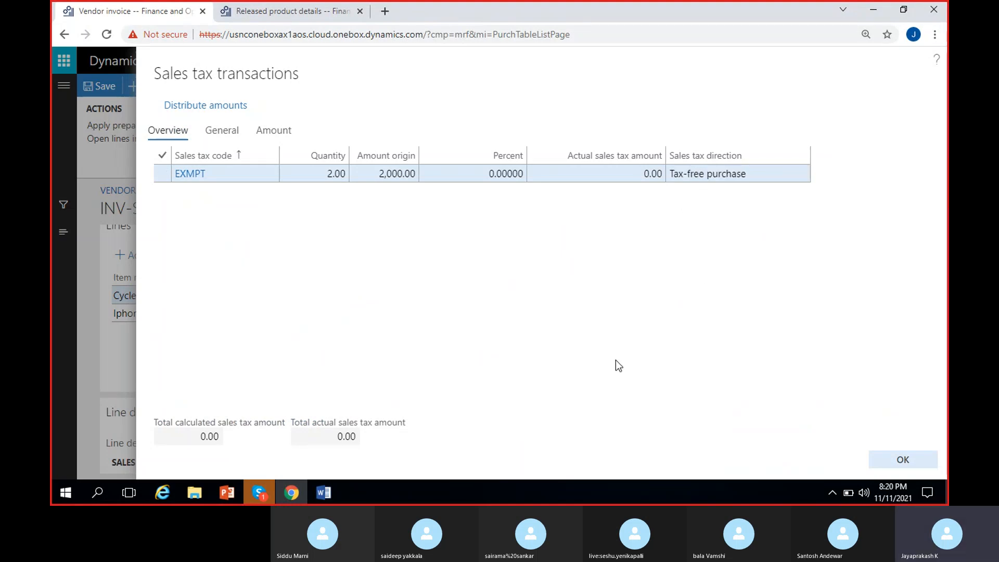
{"action": "left_click", "coordinate": [316, 434]}
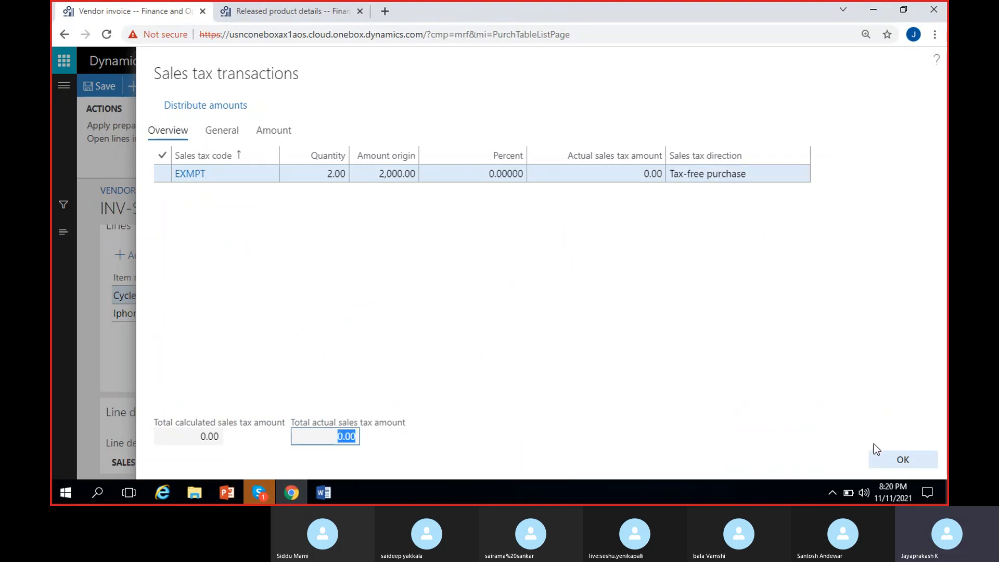
{"action": "left_click", "coordinate": [891, 461]}
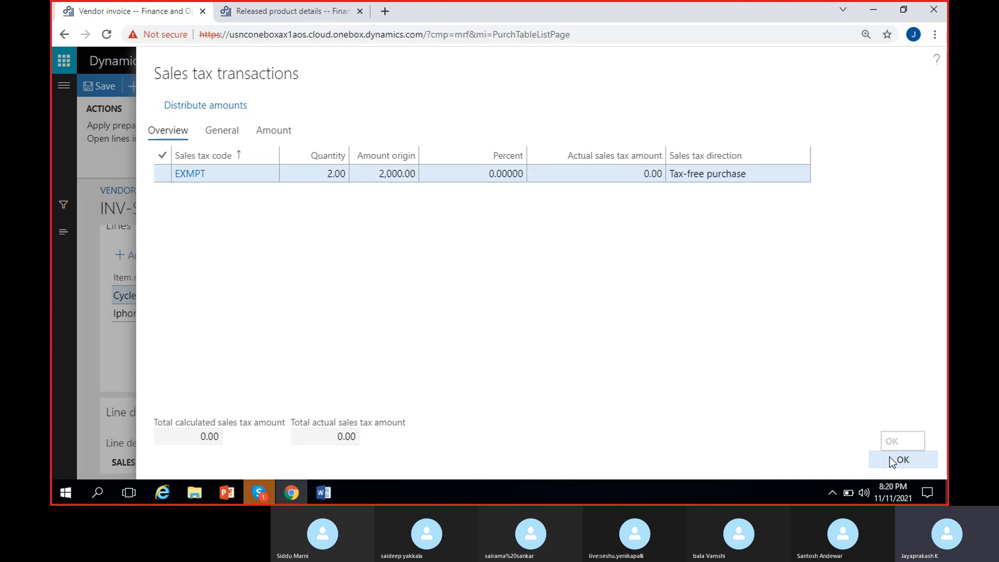
- Check the Iphone12Mini line's sales tax group and examine the actual sales tax amount in its sales tax transactions
{"action": "left_click", "coordinate": [352, 315]}
{"action": "left_click_drag", "start_coordinate": [920, 335], "coordinate": [923, 390]}
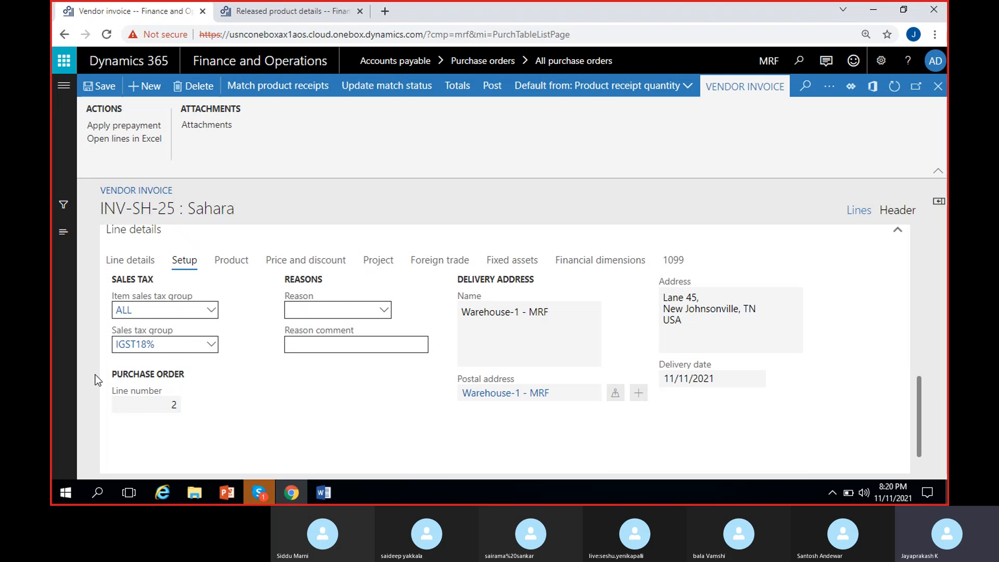
{"action": "left_click_drag", "start_coordinate": [922, 407], "coordinate": [415, 321]}
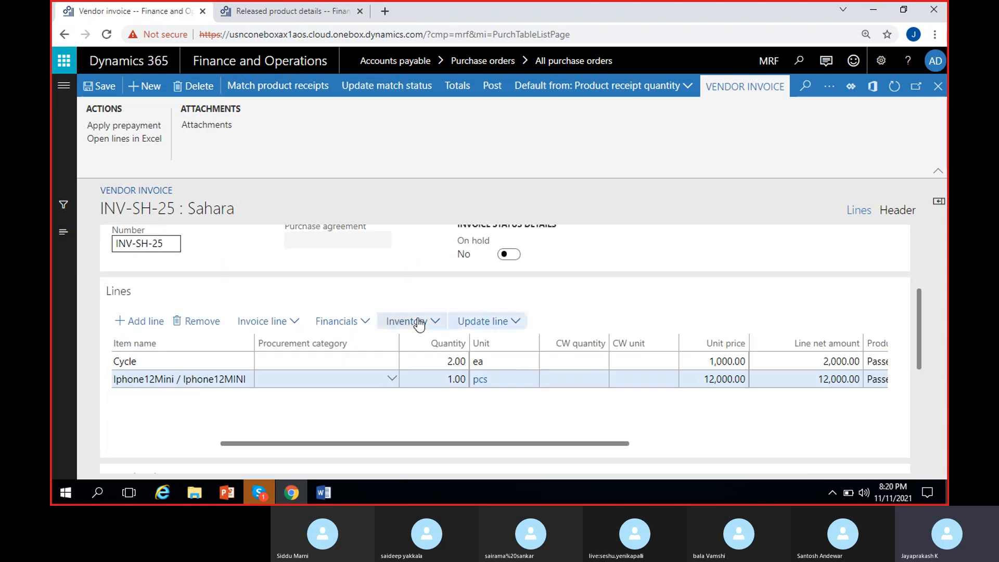
{"action": "left_click", "coordinate": [338, 323]}
{"action": "left_click", "coordinate": [339, 264]}
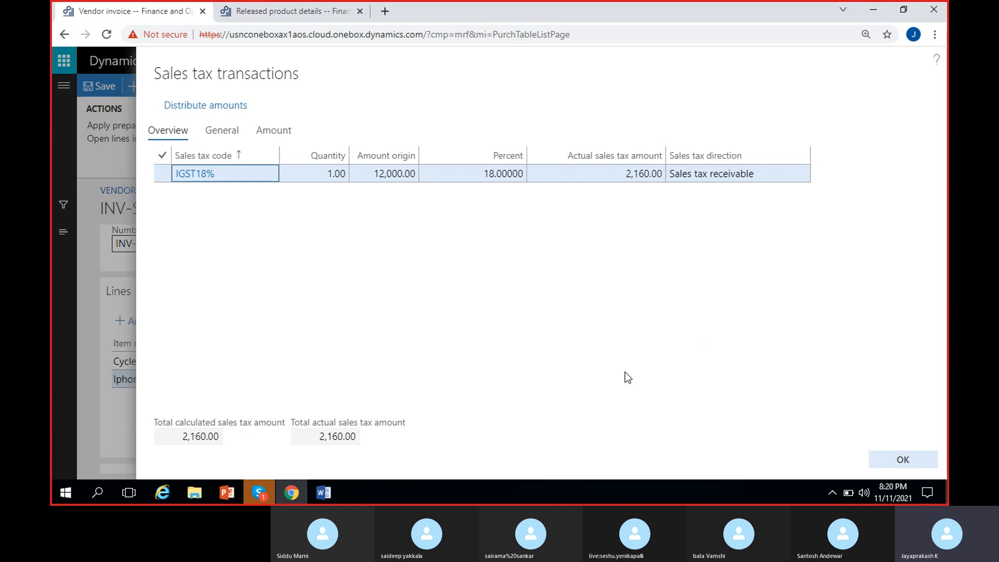
{"action": "left_click", "coordinate": [645, 174]}
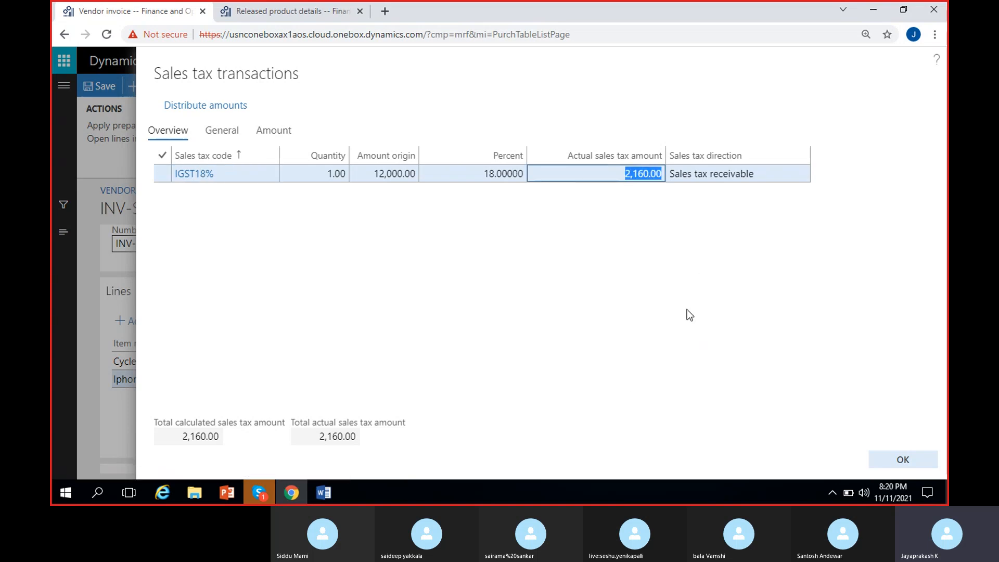
{"action": "left_click", "coordinate": [902, 466]}
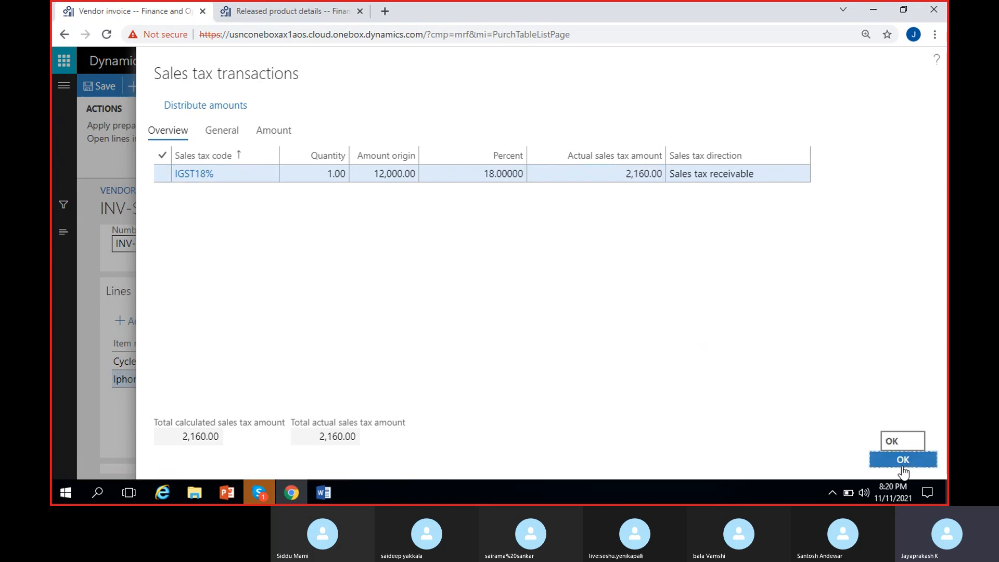
- Update the vendor invoice's match status and check it in the invoice header
{"action": "left_click", "coordinate": [512, 361]}
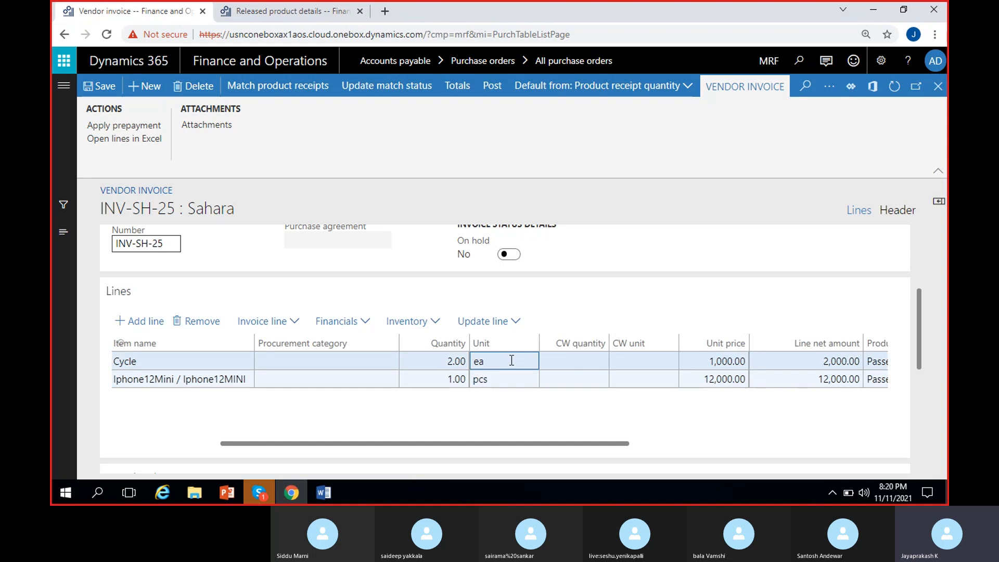
{"action": "left_click", "coordinate": [330, 373]}
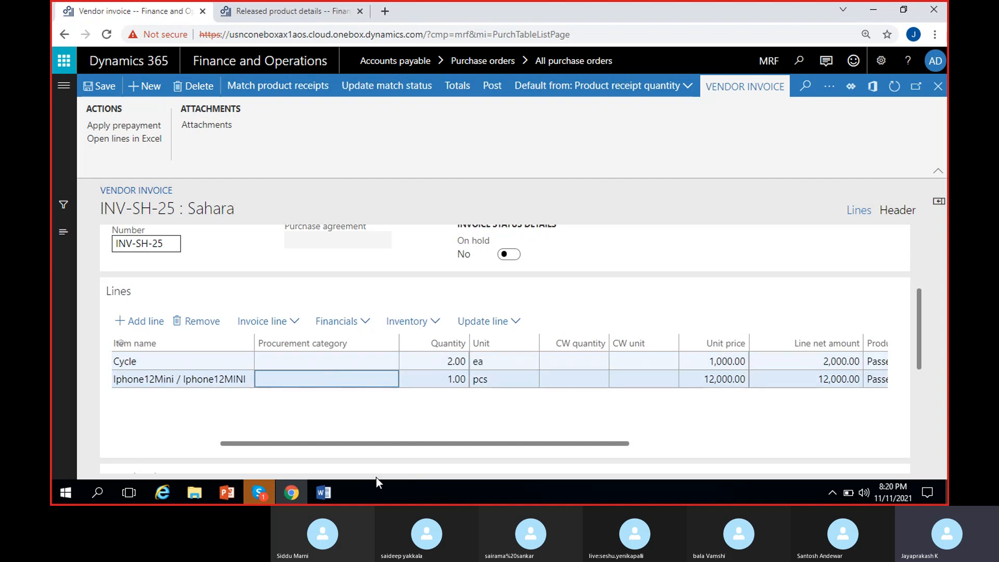
{"action": "left_click", "coordinate": [366, 87]}
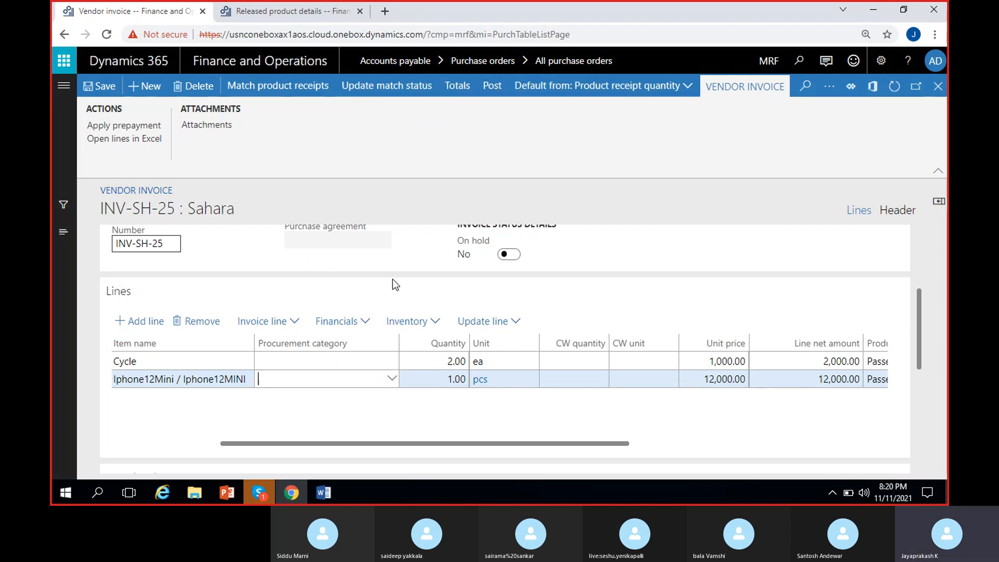
{"action": "scroll", "coordinate": [414, 273], "scroll_direction": "up", "scroll_amount": 3}
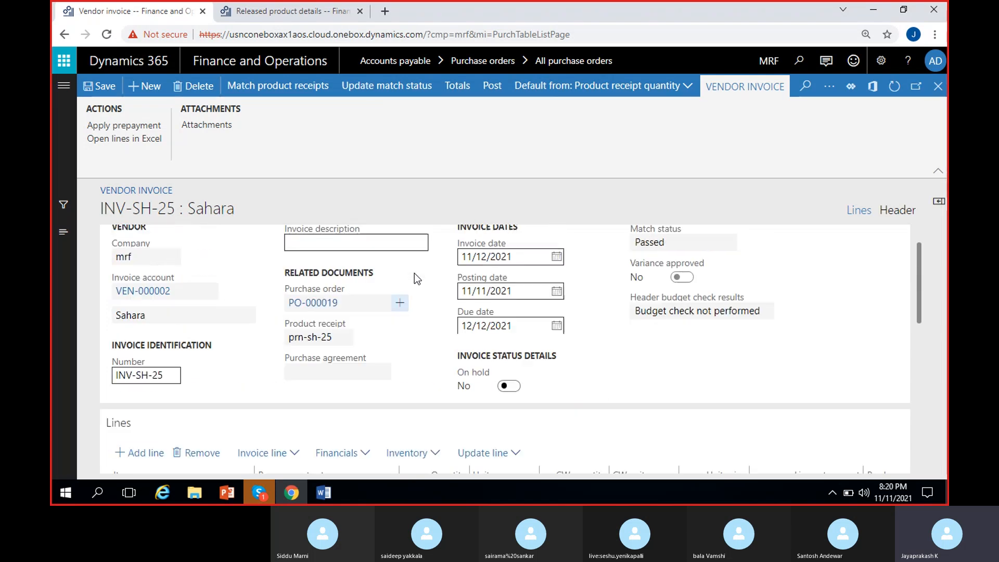
{"action": "scroll", "coordinate": [414, 273], "scroll_direction": "up", "scroll_amount": 1}
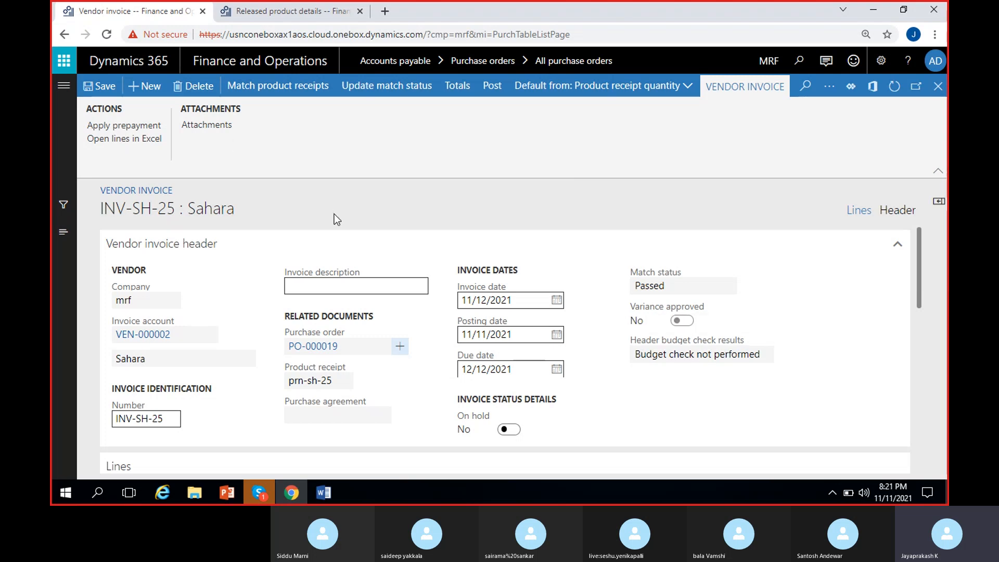
- Review the vendor invoice totals, focusing on the sales tax and charges amounts
{"action": "left_click", "coordinate": [451, 92]}
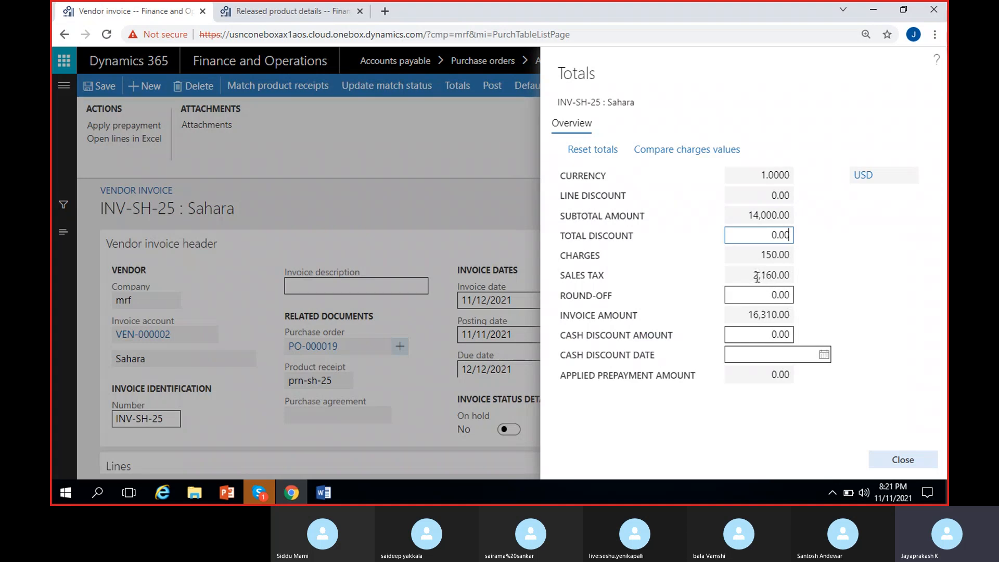
{"action": "left_click", "coordinate": [753, 276]}
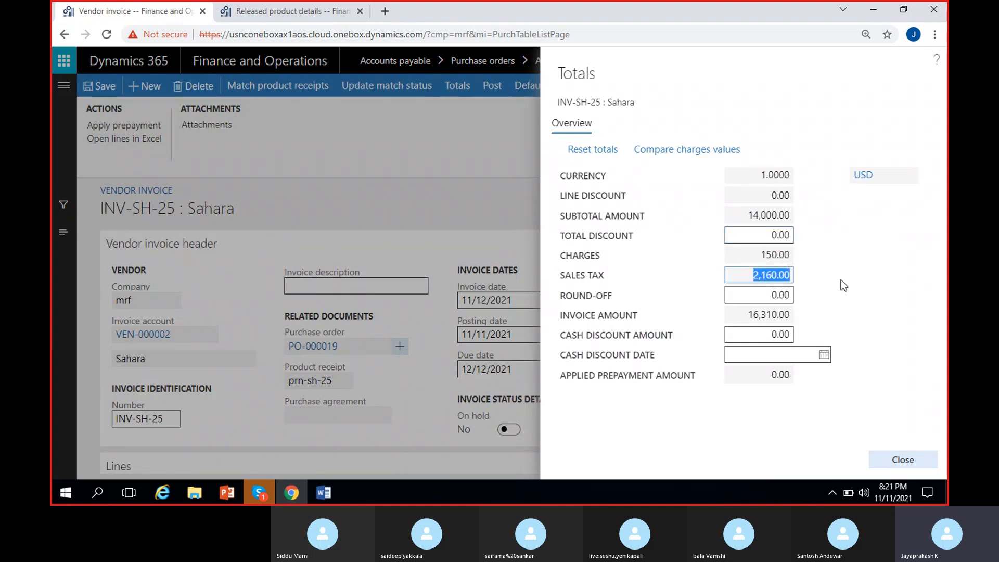
{"action": "left_click", "coordinate": [774, 254]}
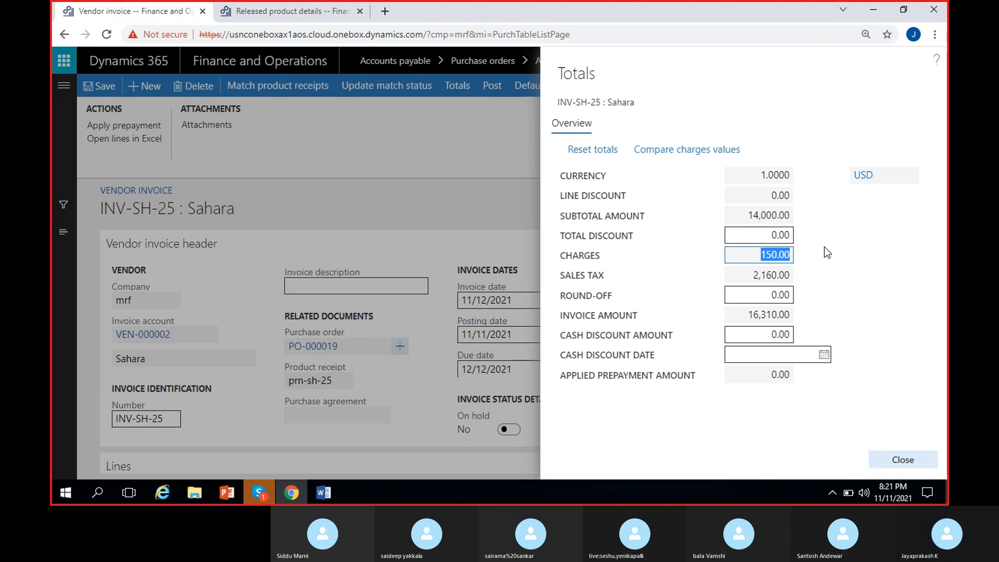
{"action": "left_click", "coordinate": [810, 265]}
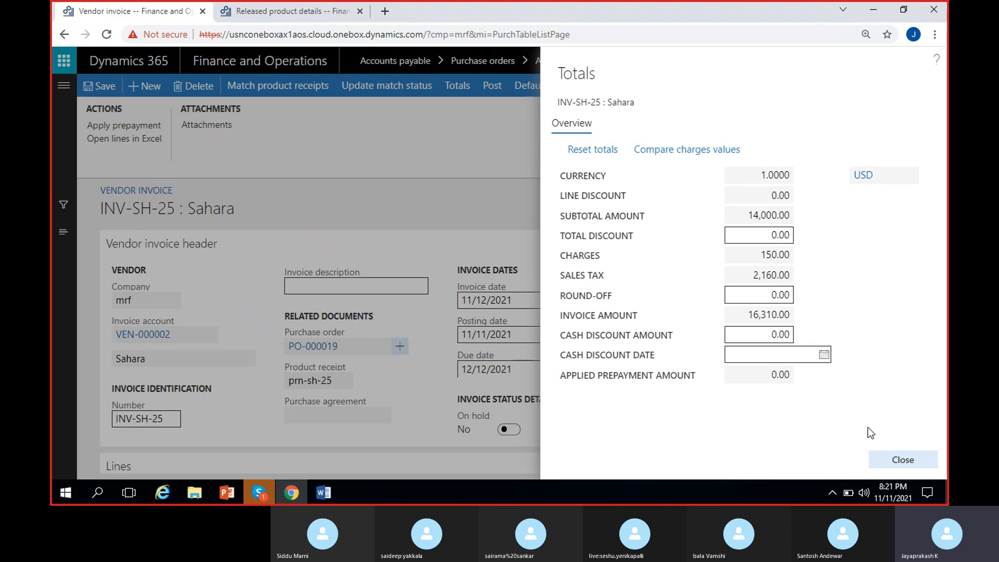
{"action": "left_click", "coordinate": [903, 460]}
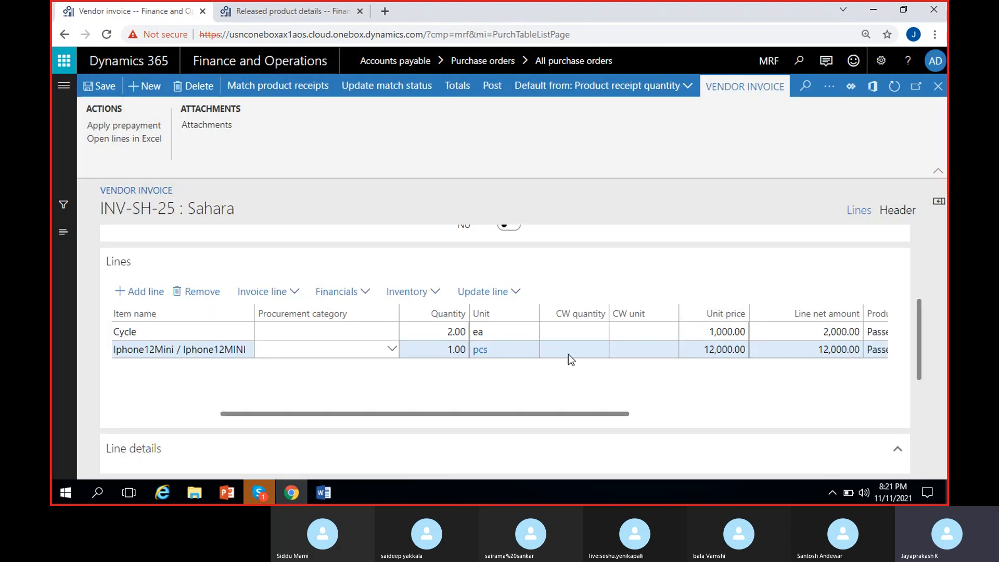
- Post vendor invoice INV-SH-25 and dismiss the posting notification
{"action": "left_click", "coordinate": [491, 87]}
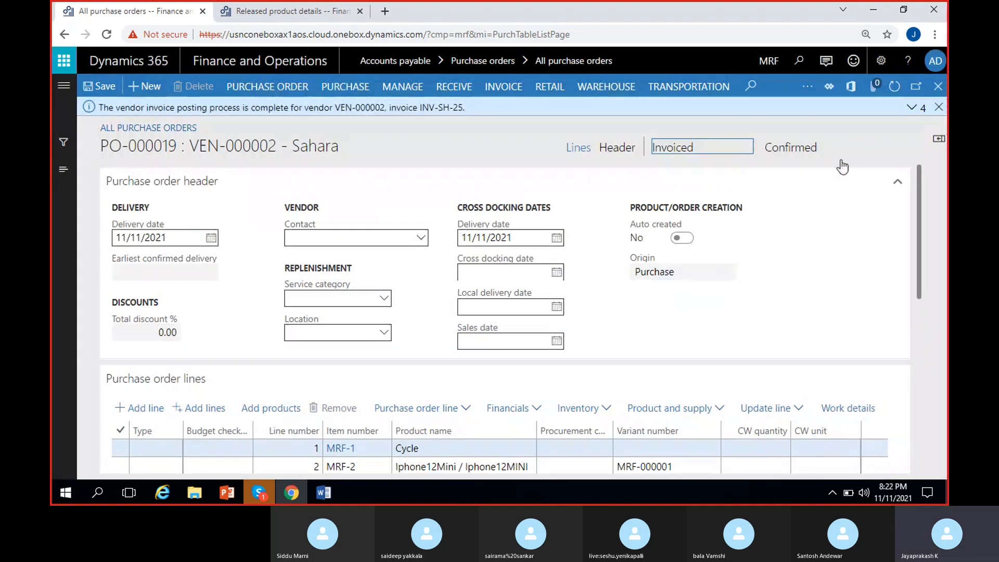
{"action": "left_click", "coordinate": [939, 107]}
- Open the voucher transactions of the purchase order's posted invoice and examine the tax receivable entry's account name and amount in transaction currency
{"action": "left_click", "coordinate": [517, 87]}
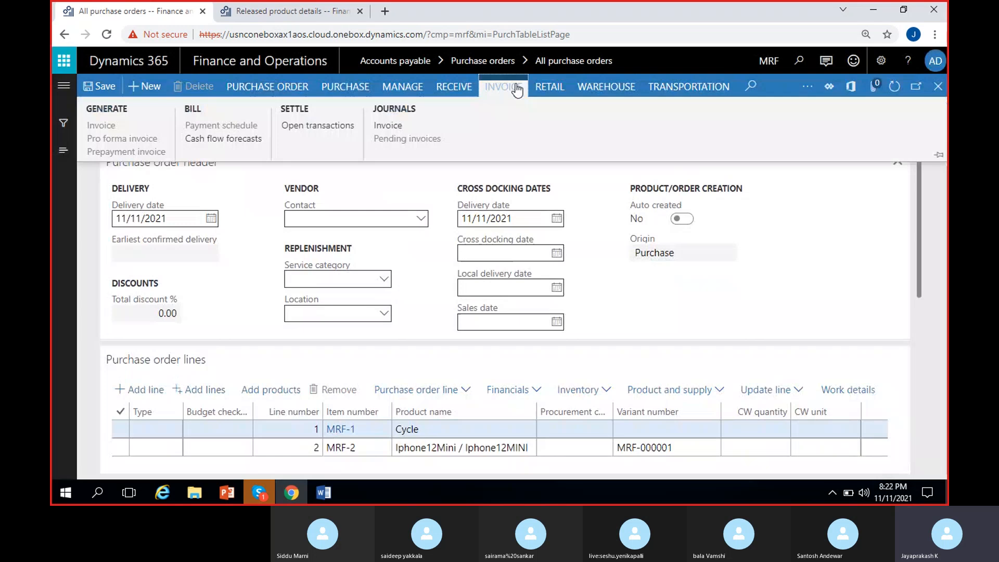
{"action": "left_click", "coordinate": [394, 127]}
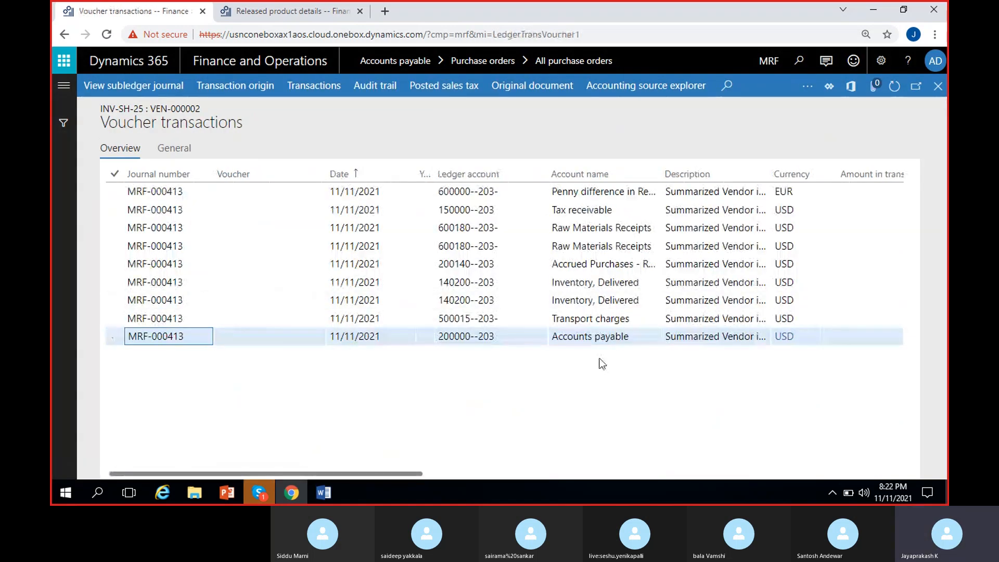
{"action": "left_click_drag", "start_coordinate": [702, 174], "coordinate": [808, 174]}
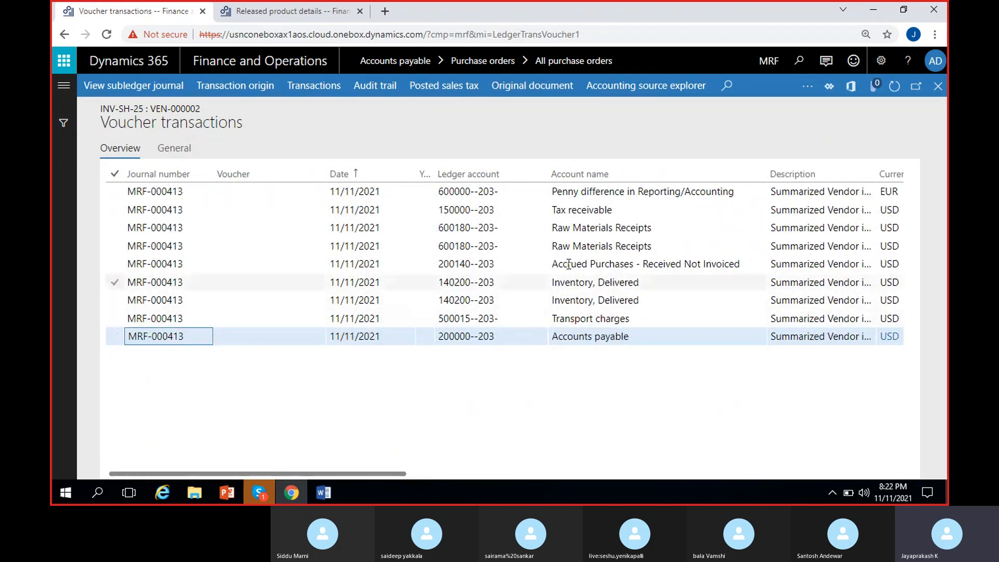
{"action": "left_click", "coordinate": [586, 210]}
{"action": "left_click_drag", "start_coordinate": [364, 473], "coordinate": [535, 473]}
{"action": "left_click", "coordinate": [560, 209]}
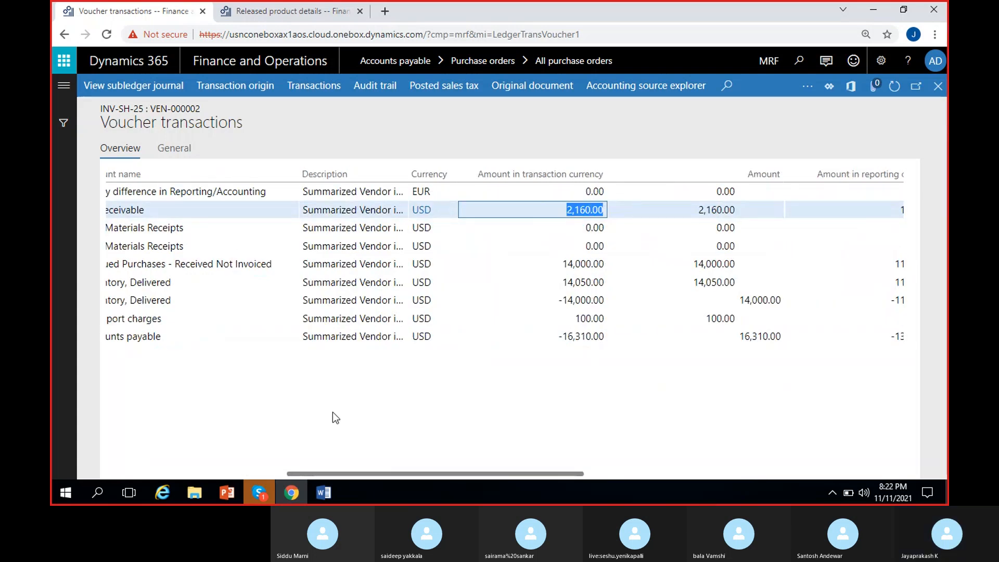
{"action": "left_click", "coordinate": [191, 210]}
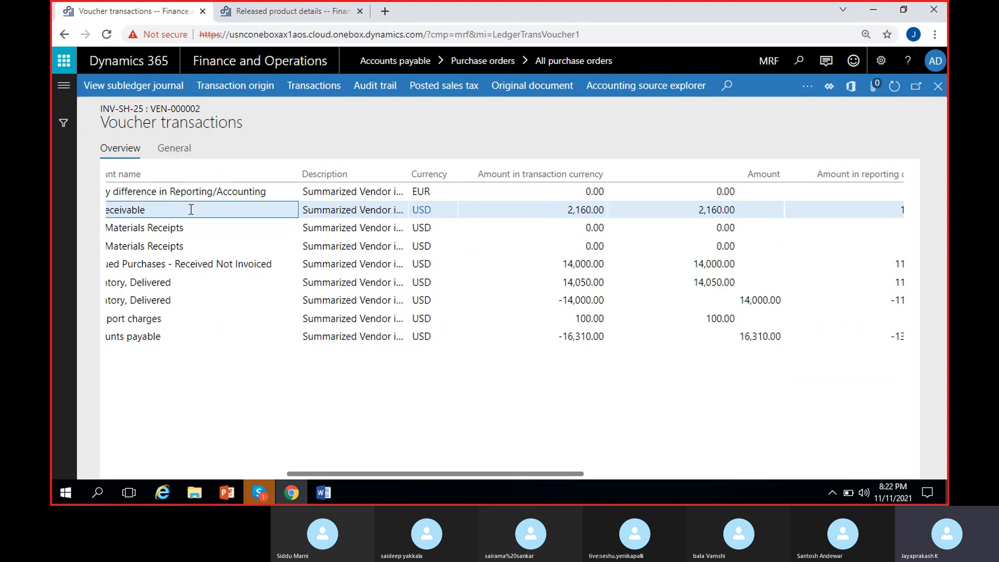
- Open the voucher's posted sales tax and examine the IGST18% line's origin amount and calculated sales tax
{"action": "left_click", "coordinate": [444, 86]}
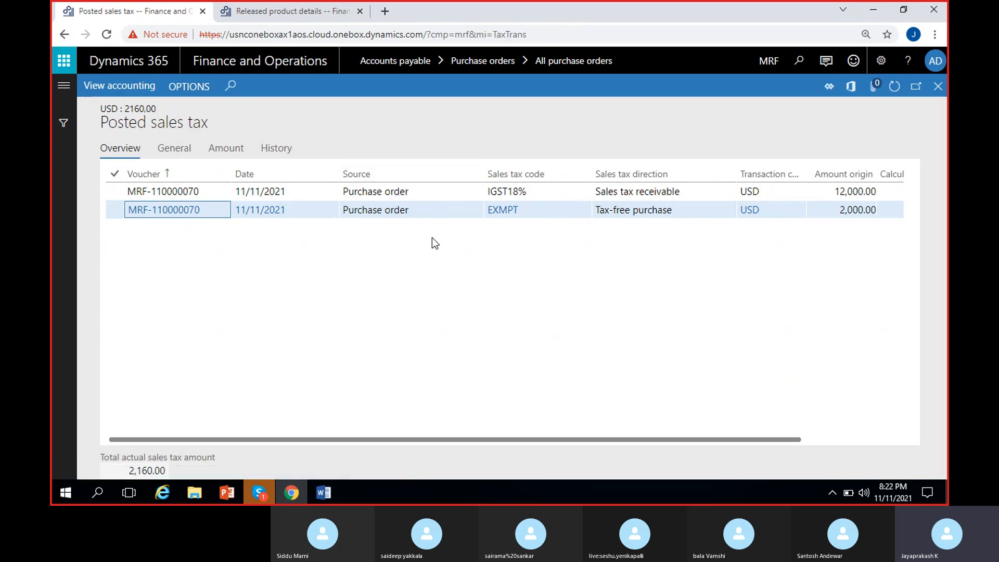
{"action": "left_click", "coordinate": [541, 197]}
{"action": "scroll", "coordinate": [419, 285], "scroll_direction": "right", "scroll_amount": 3}
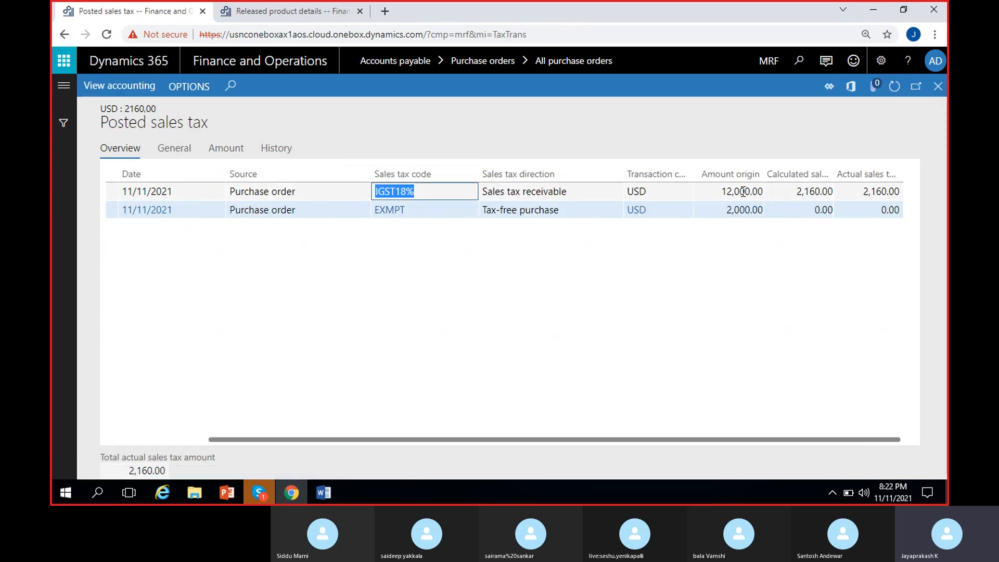
{"action": "left_click", "coordinate": [720, 192]}
{"action": "left_click", "coordinate": [801, 192]}
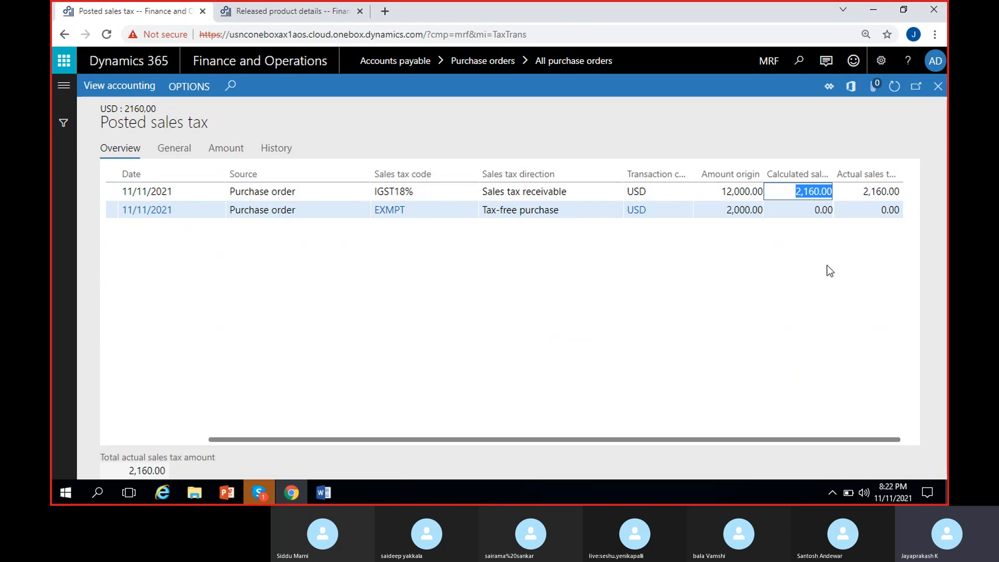
- Check the EXMPT line's tax direction and calculated sales tax, and return to the invoice journal
{"action": "left_click", "coordinate": [417, 211]}
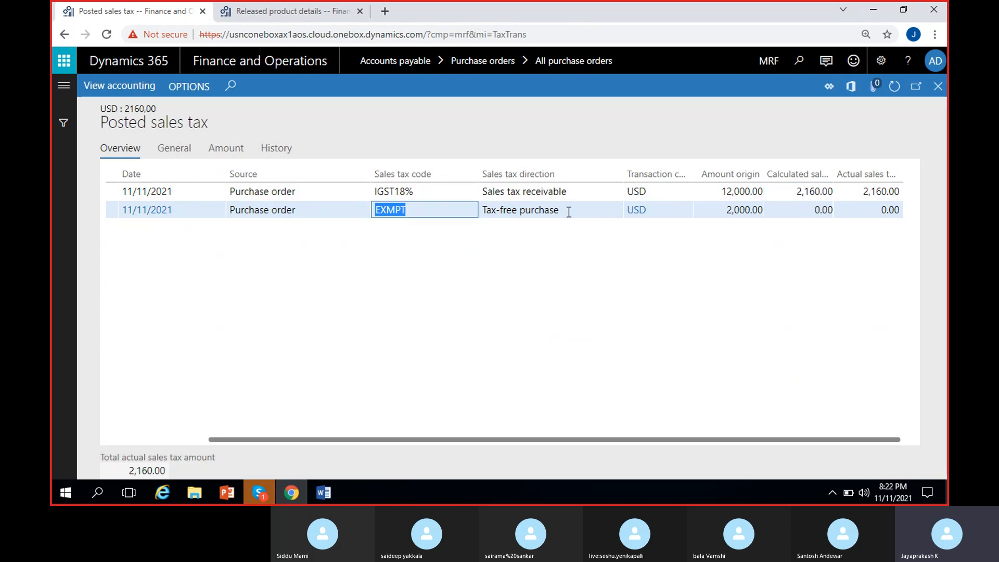
{"action": "left_click_drag", "start_coordinate": [579, 206], "coordinate": [512, 228]}
{"action": "left_click", "coordinate": [827, 211]}
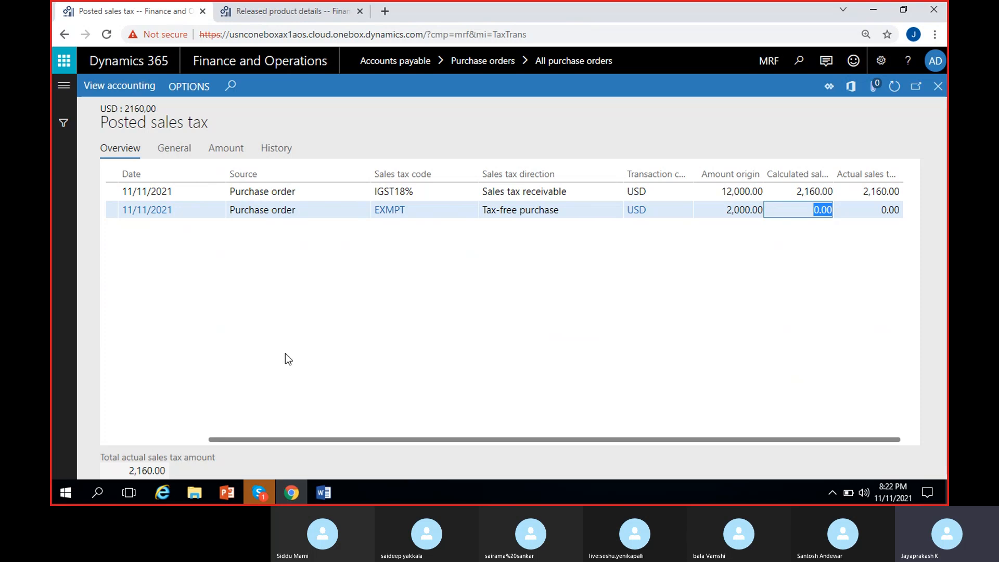
{"action": "scroll", "coordinate": [290, 358], "scroll_direction": "left", "scroll_amount": 2}
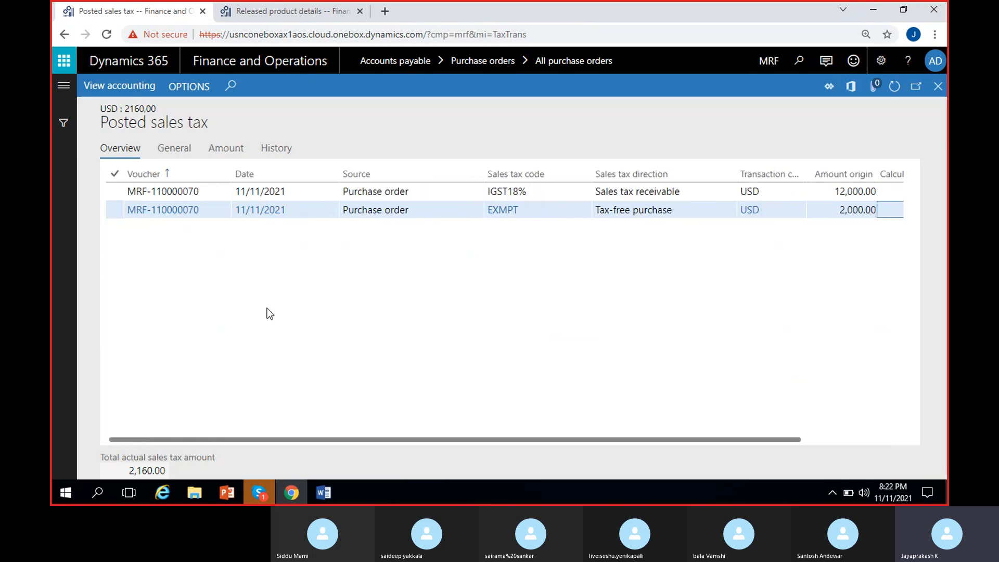
{"action": "scroll", "coordinate": [473, 310], "scroll_direction": "right", "scroll_amount": 2}
{"action": "left_click", "coordinate": [942, 88]}
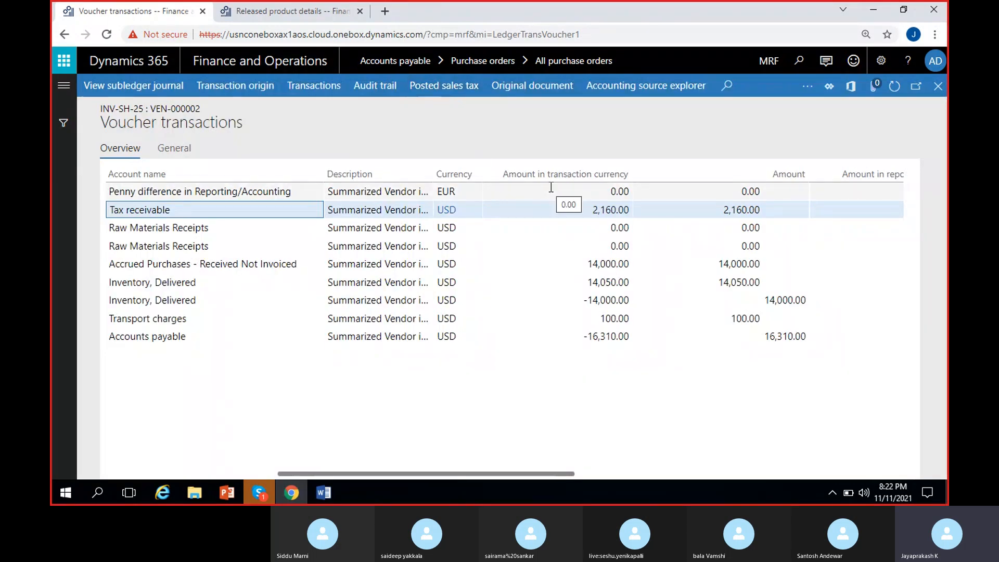
{"action": "left_click", "coordinate": [939, 94]}
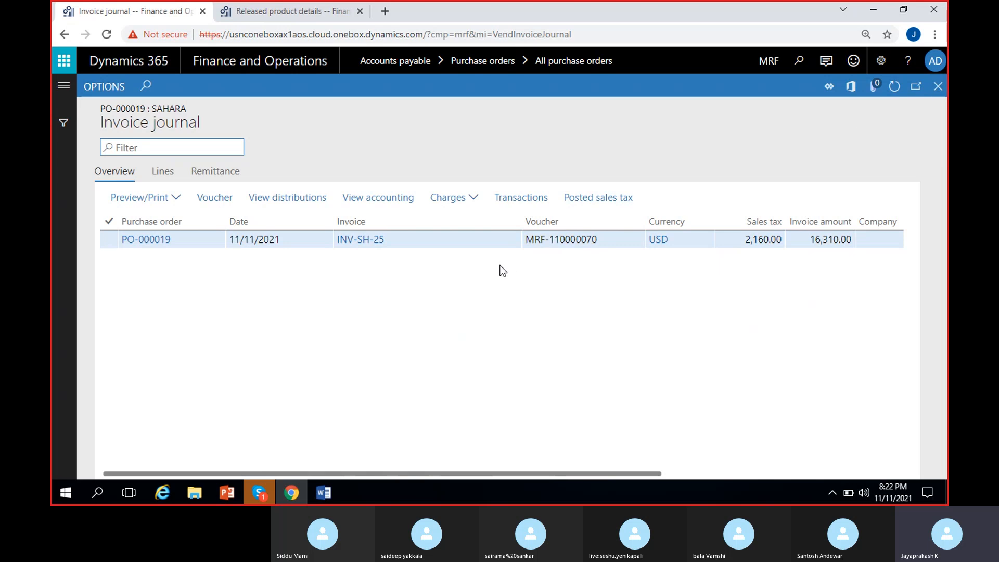
- Generate the print preview of invoice INV-SH-25 and examine its sales subtotal amount
{"action": "left_click", "coordinate": [179, 197]}
{"action": "left_click", "coordinate": [133, 254]}
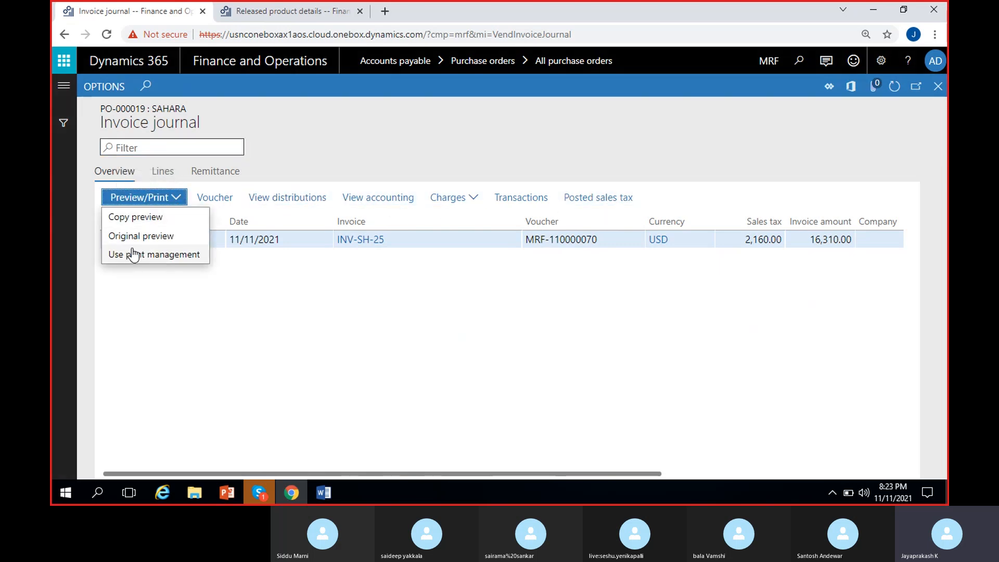
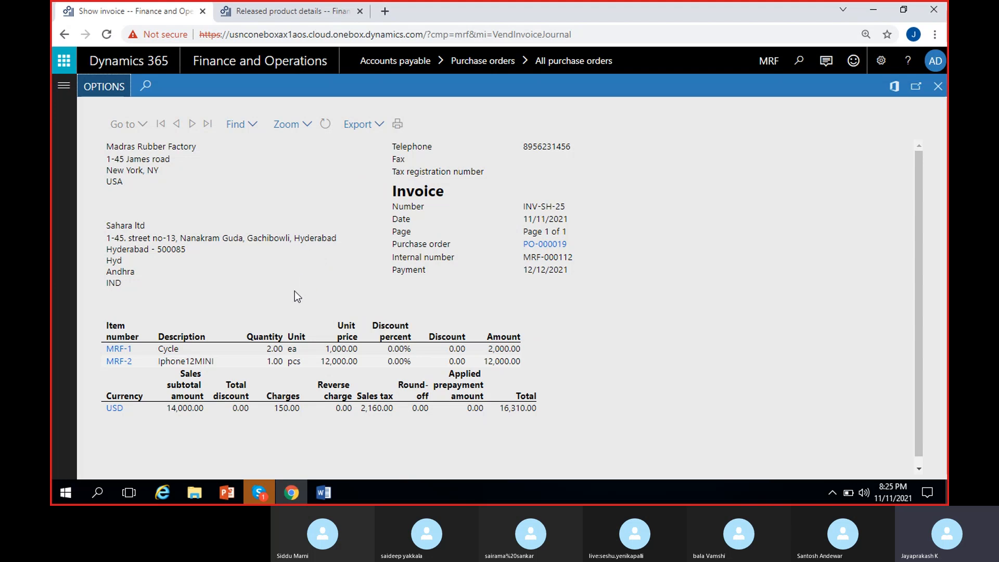
{"action": "scroll", "coordinate": [294, 291], "scroll_direction": "down", "scroll_amount": 1}
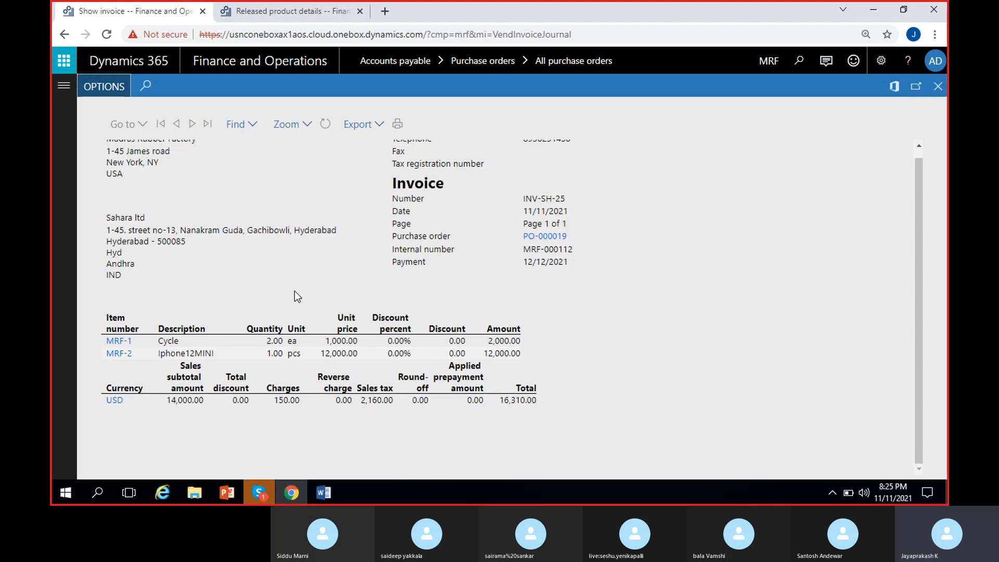
{"action": "double_click", "coordinate": [189, 399]}
{"action": "left_click", "coordinate": [196, 412]}
{"action": "double_click", "coordinate": [187, 398]}
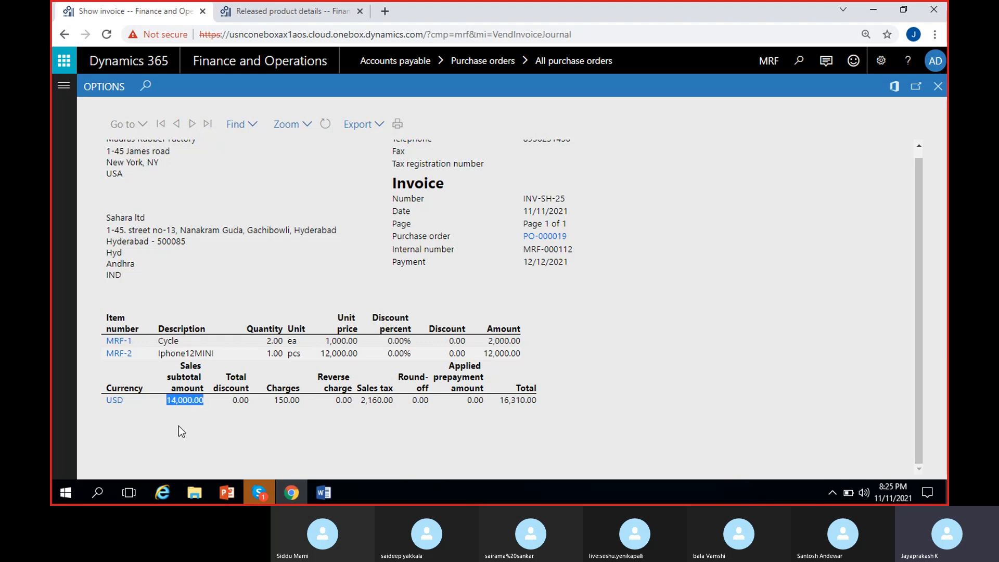
{"action": "left_click", "coordinate": [187, 404]}
{"action": "double_click", "coordinate": [187, 404]}
- Review the charges, sales tax and total on the previewed invoice, and return to purchase order PO-000019
{"action": "left_click", "coordinate": [289, 399]}
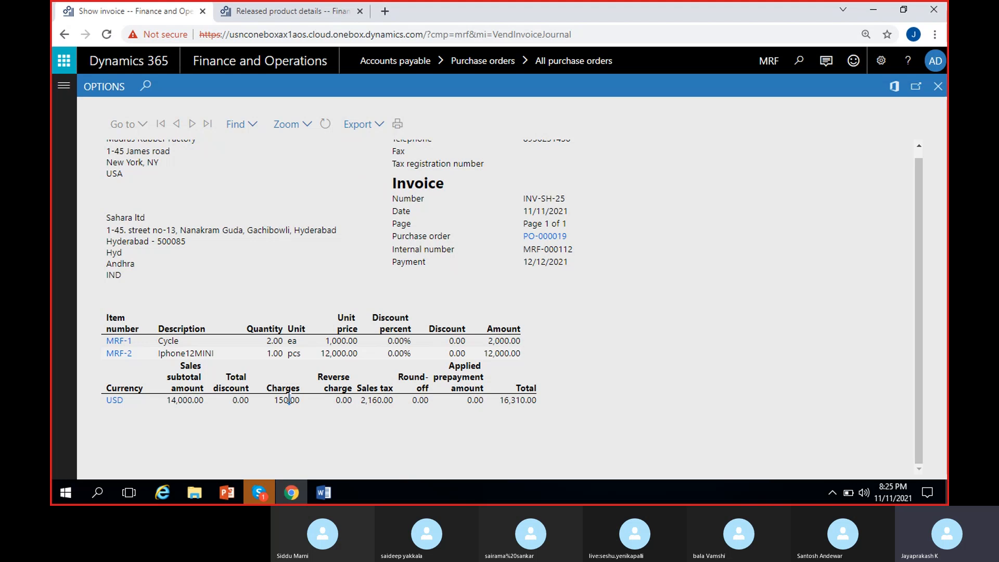
{"action": "double_click", "coordinate": [380, 399]}
{"action": "scroll", "coordinate": [387, 417], "scroll_direction": "up", "scroll_amount": 1}
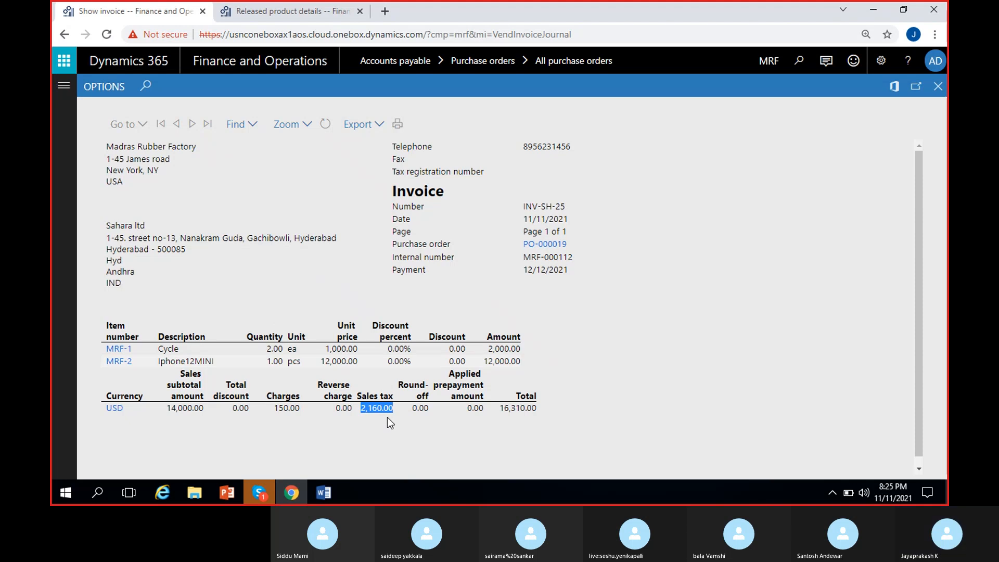
{"action": "double_click", "coordinate": [509, 408]}
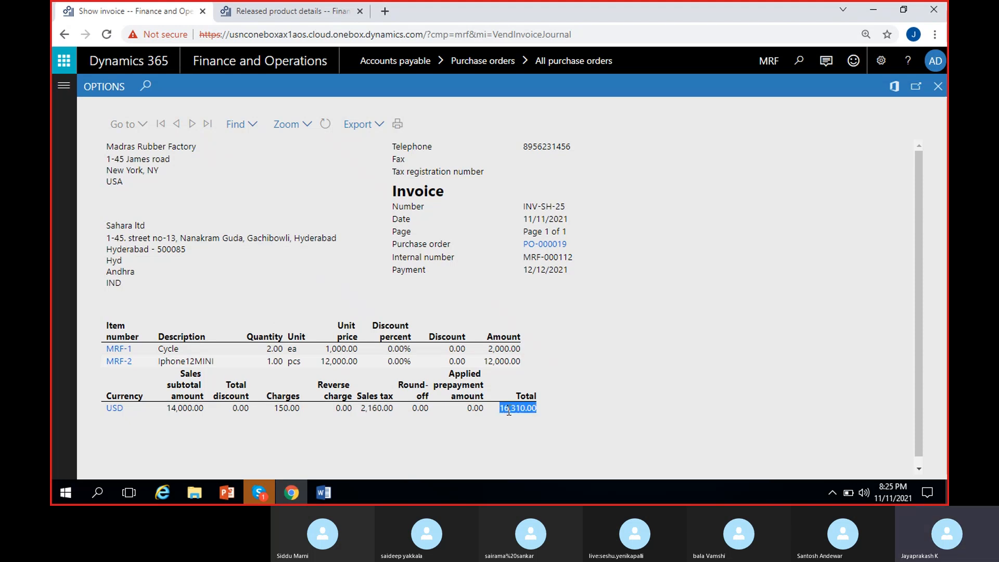
{"action": "left_click", "coordinate": [374, 427]}
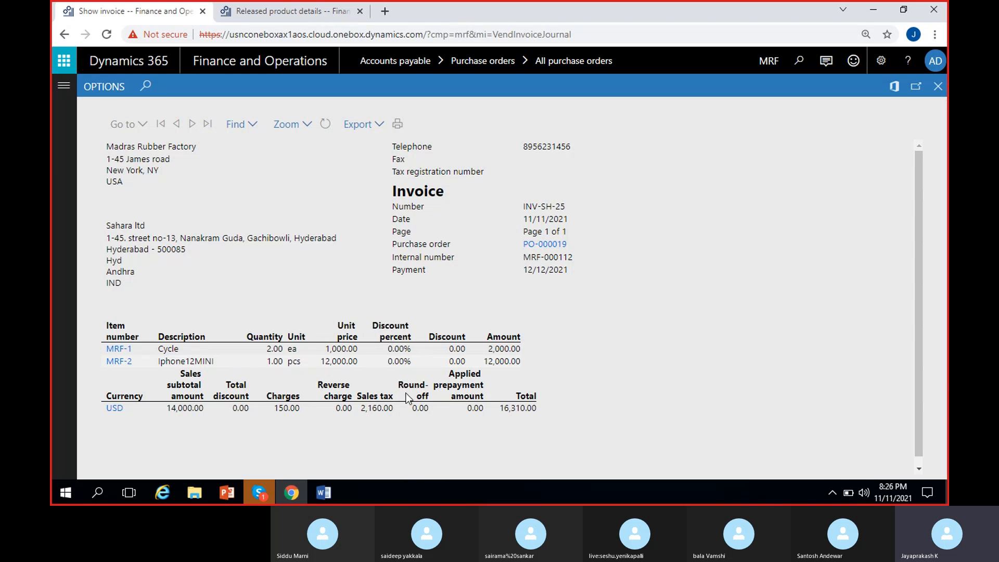
{"action": "left_click", "coordinate": [938, 86]}
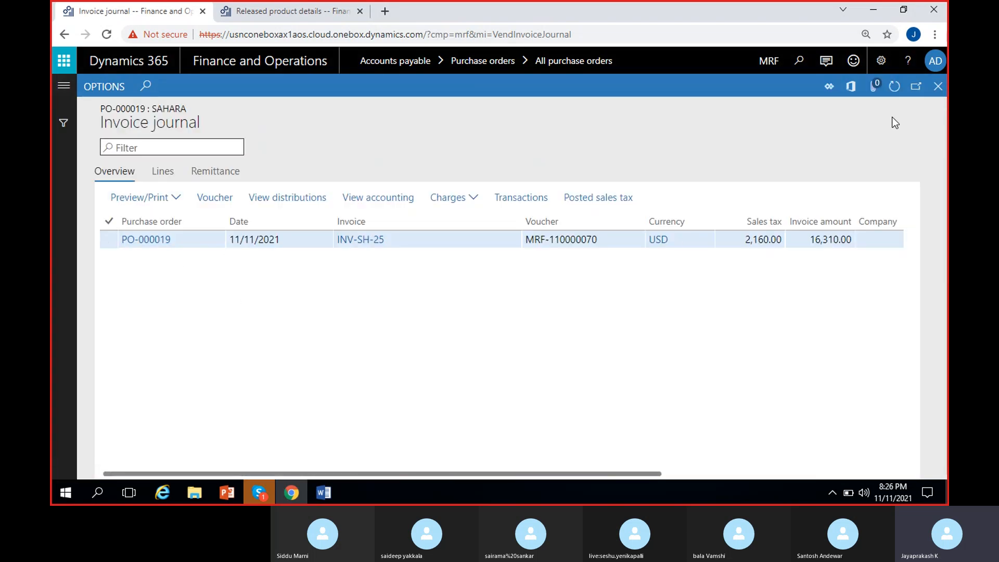
{"action": "left_click", "coordinate": [939, 87]}
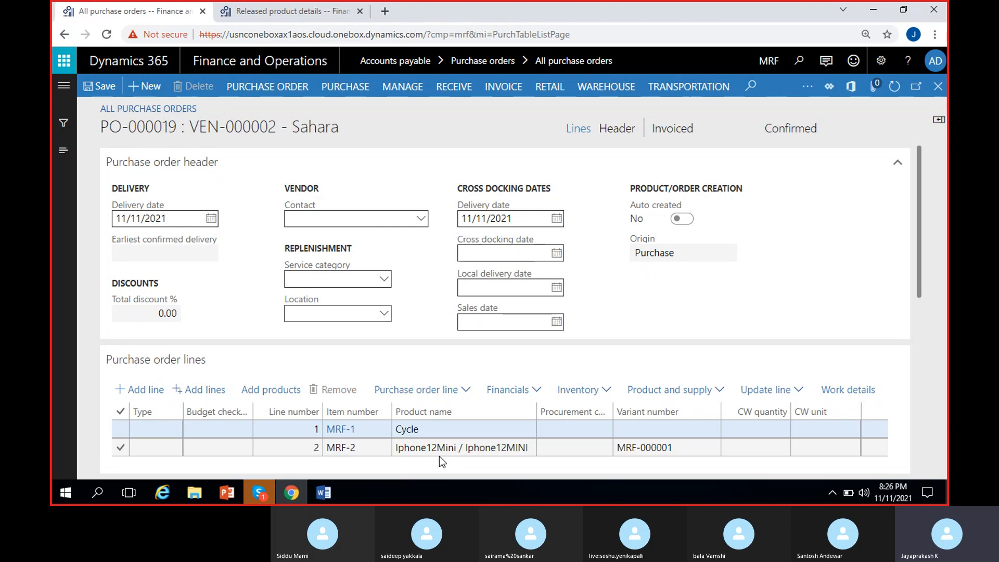
{"action": "left_click", "coordinate": [261, 494]}
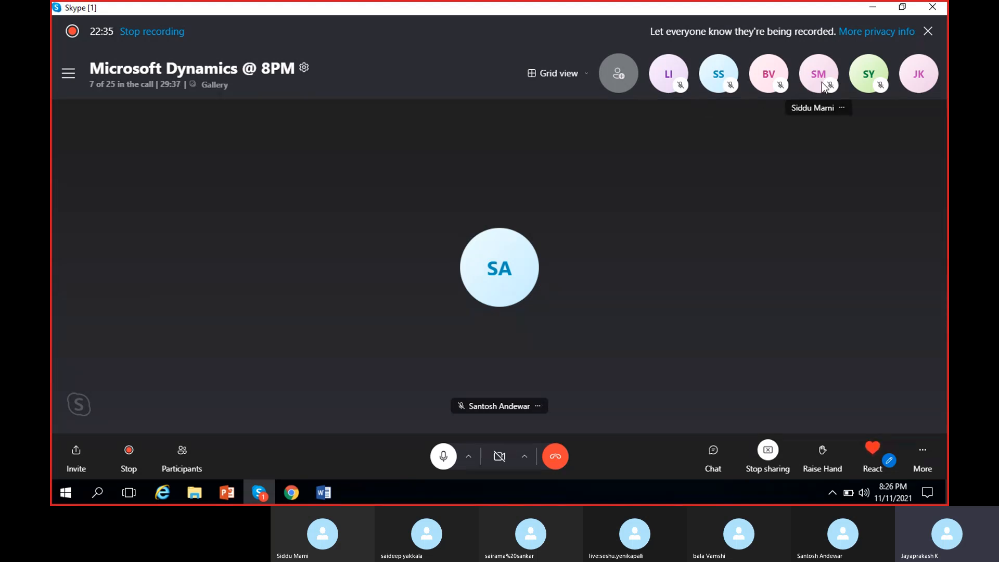
{"action": "left_click", "coordinate": [872, 7]}
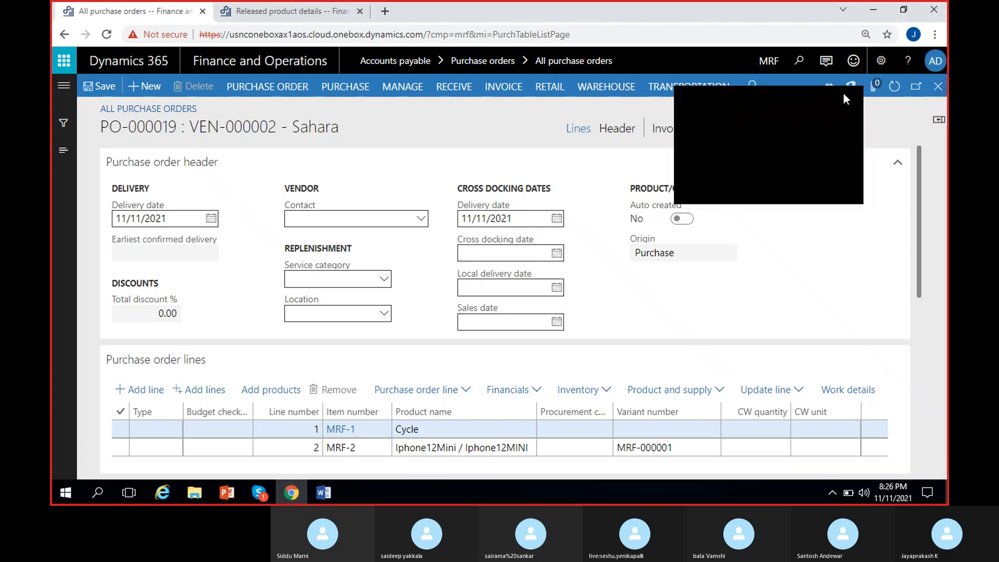
{"action": "mouse_move", "coordinate": [688, 244]}
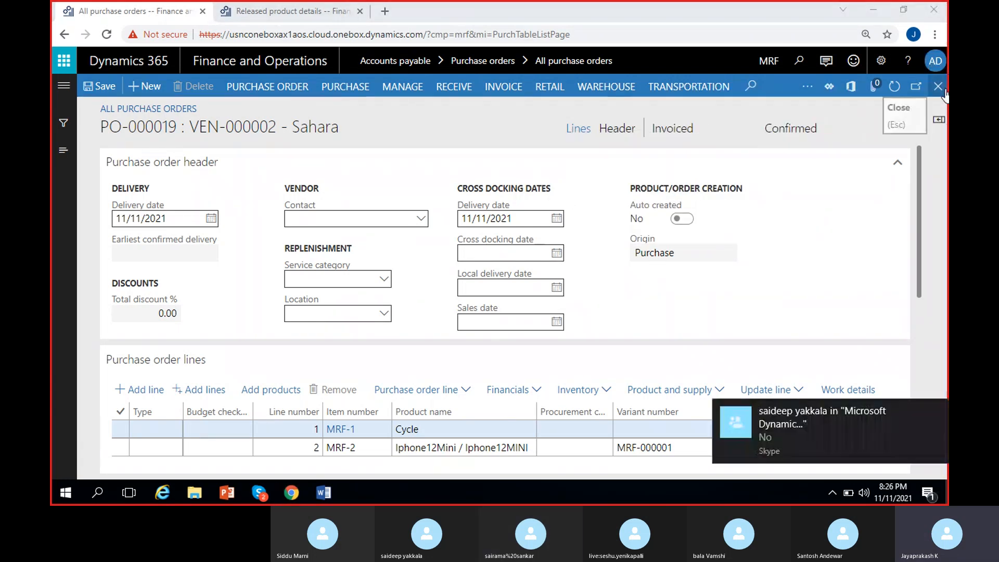
{"action": "left_click", "coordinate": [937, 407]}
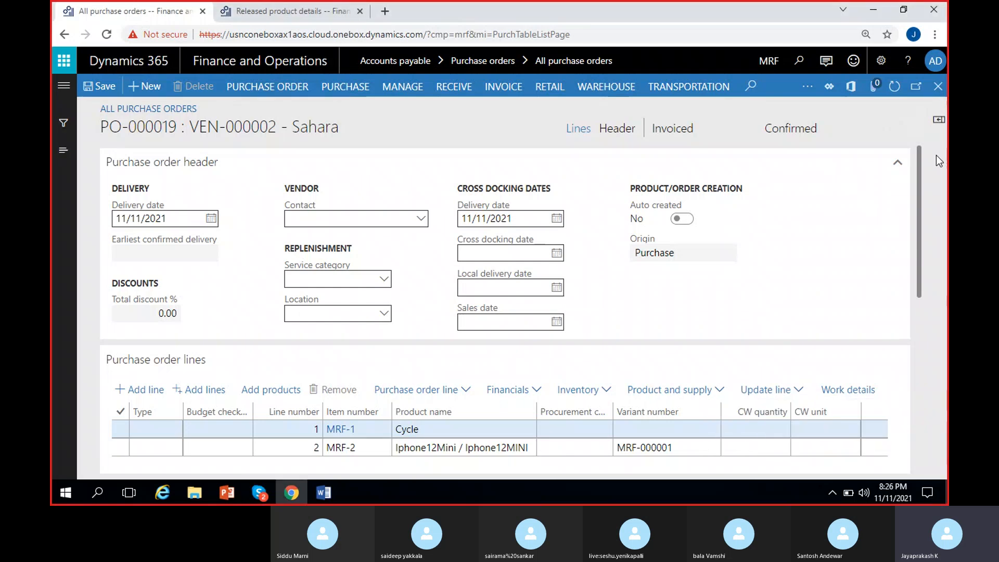
- Close purchase order PO-000019 and open the General journals list of the General ledger module
{"action": "key", "text": "Escape"}
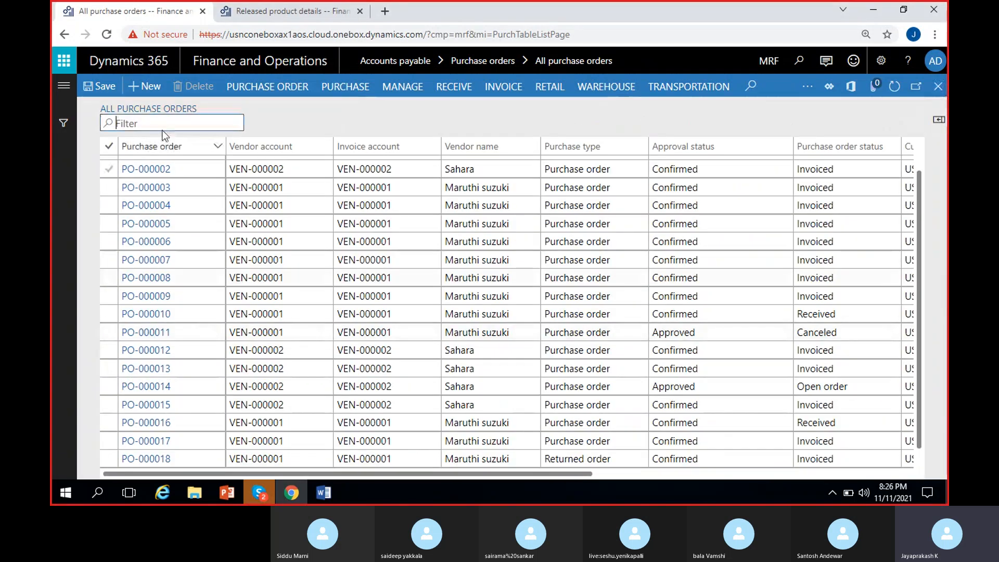
{"action": "left_click", "coordinate": [63, 85]}
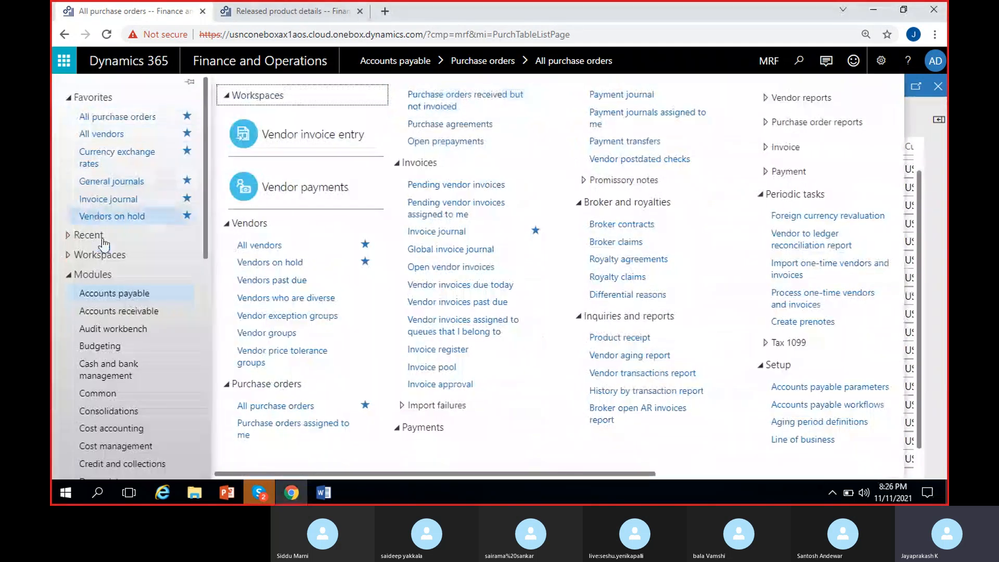
{"action": "left_click", "coordinate": [115, 312]}
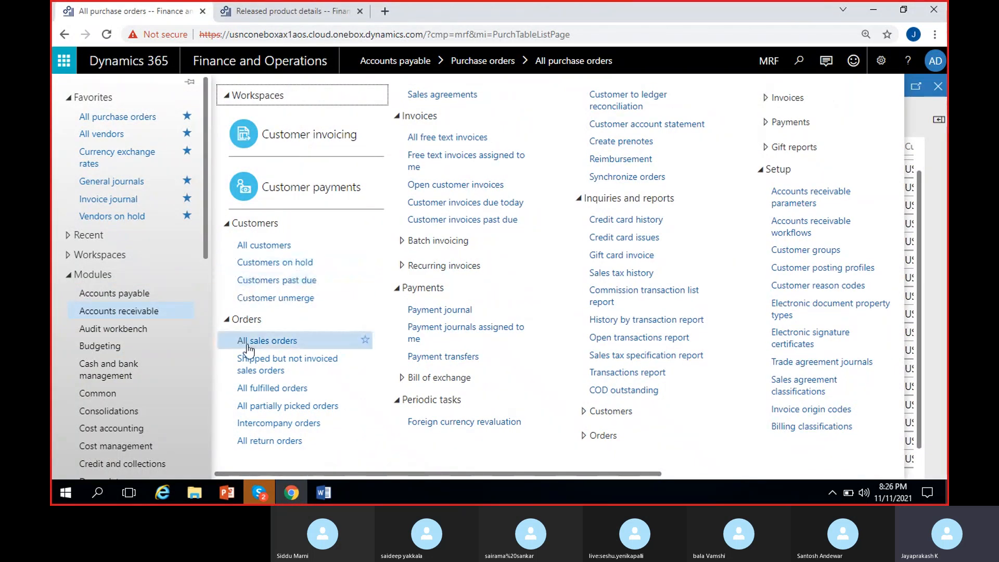
{"action": "scroll", "coordinate": [104, 398], "scroll_direction": "down", "scroll_amount": 4}
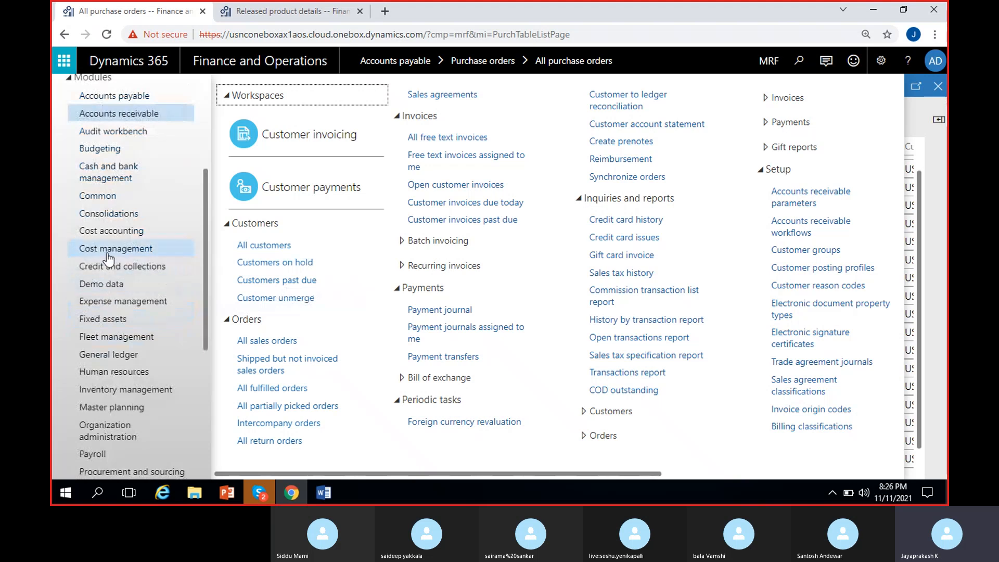
{"action": "left_click", "coordinate": [100, 356]}
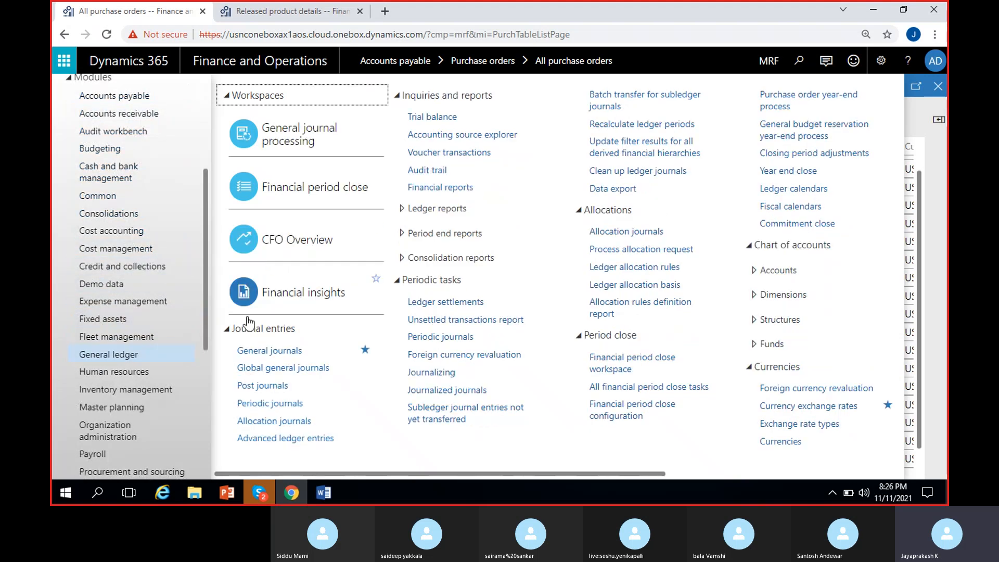
{"action": "left_click", "coordinate": [283, 351]}
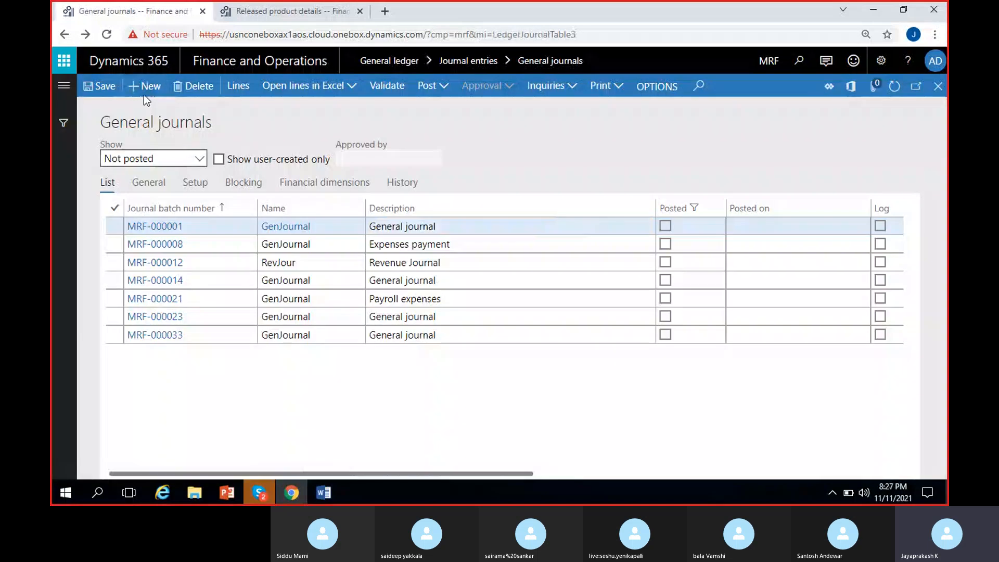
- Try to create a new general journal batch with the journal name GenJournal, and dismiss the warning message
{"action": "left_click", "coordinate": [144, 87]}
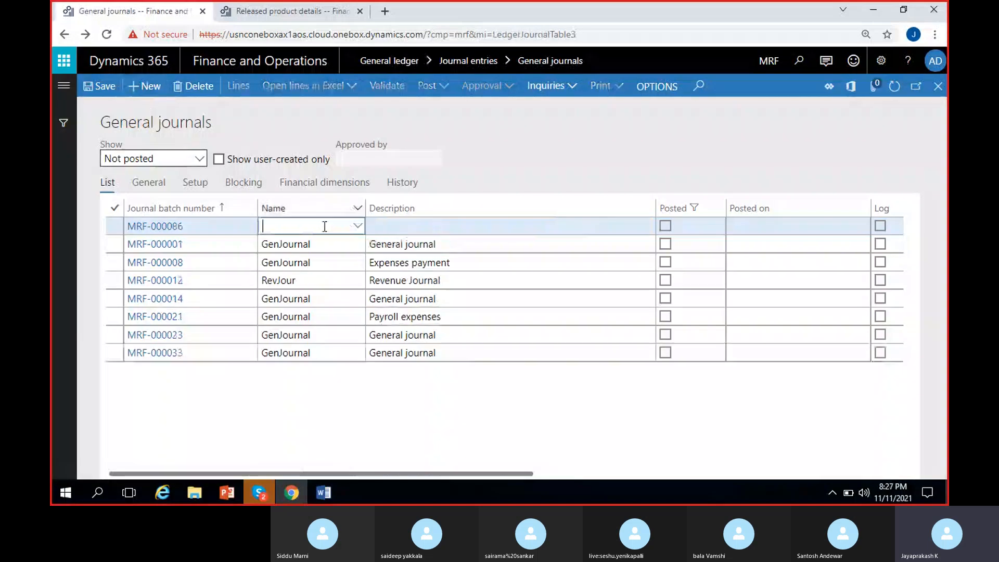
{"action": "left_click", "coordinate": [358, 226]}
{"action": "left_click", "coordinate": [285, 261]}
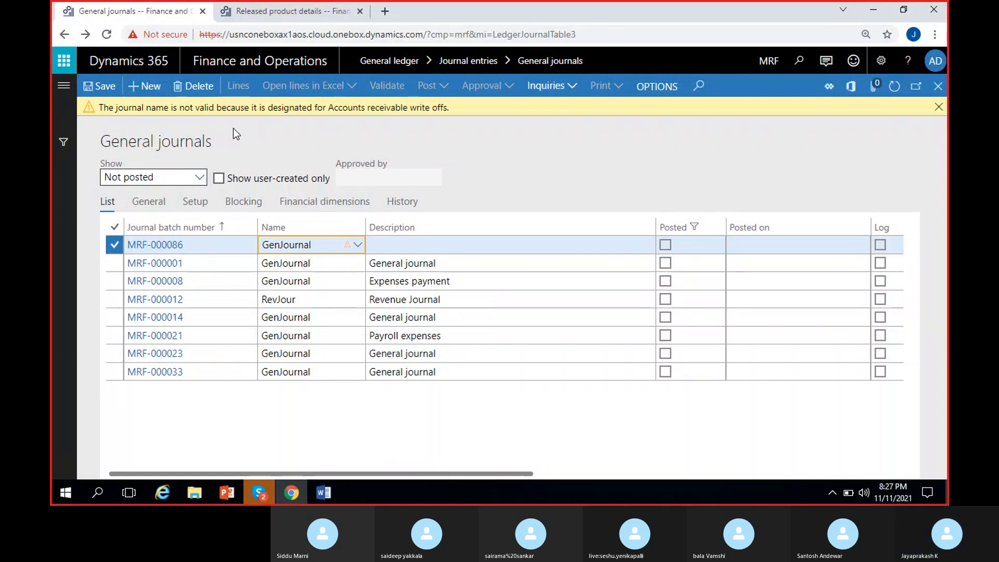
{"action": "left_click", "coordinate": [940, 108]}
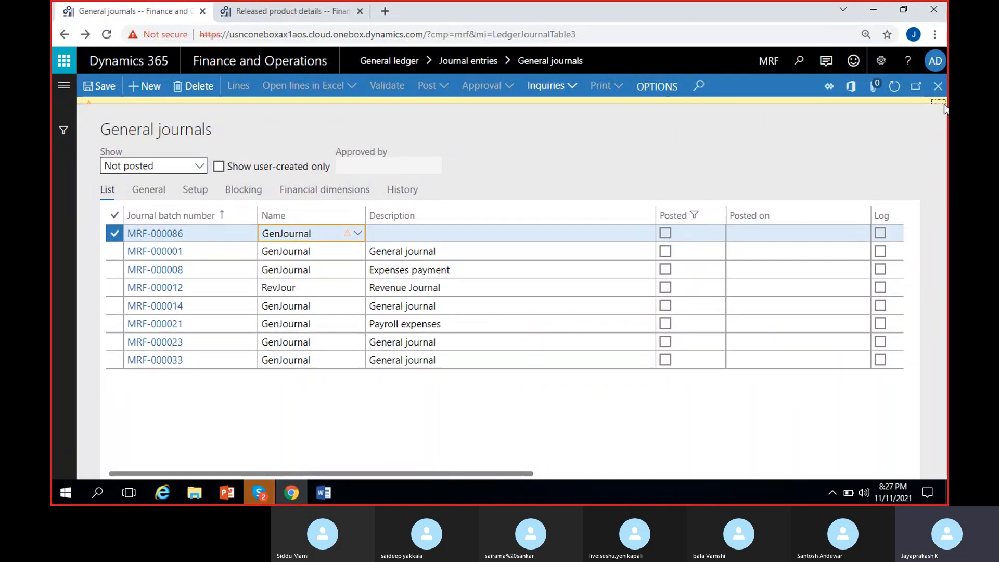
{"action": "left_click", "coordinate": [333, 229]}
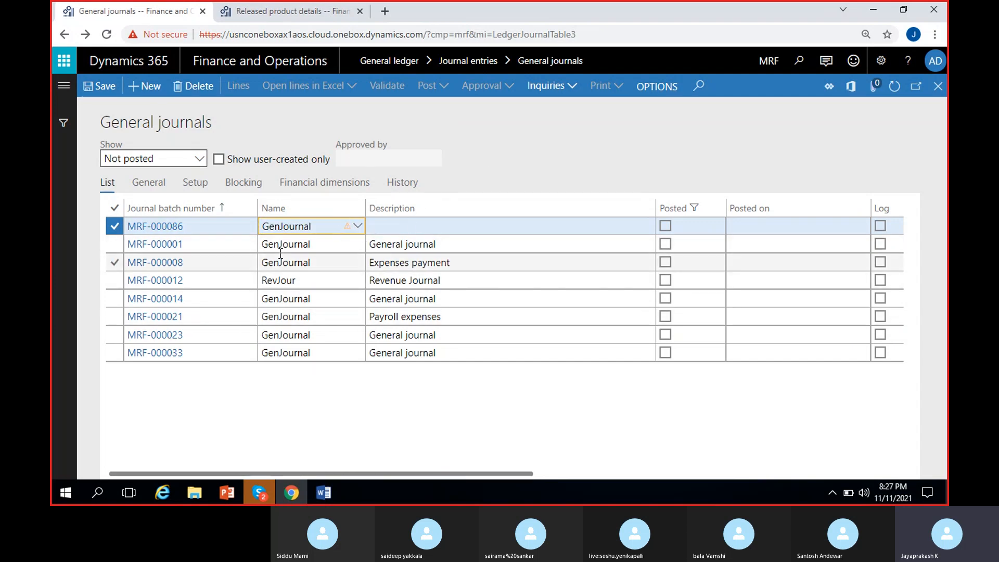
- Open the Accounts receivable parameters in the browser tab showing the released product details
{"action": "left_click", "coordinate": [260, 13]}
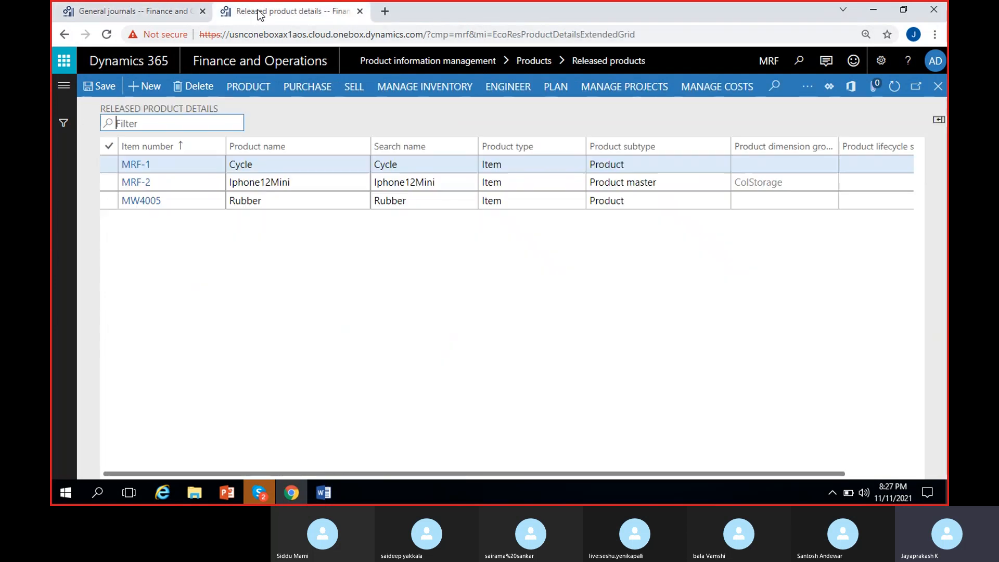
{"action": "left_click", "coordinate": [54, 86]}
{"action": "left_click", "coordinate": [134, 311]}
{"action": "scroll", "coordinate": [653, 223], "scroll_direction": "down", "scroll_amount": 5}
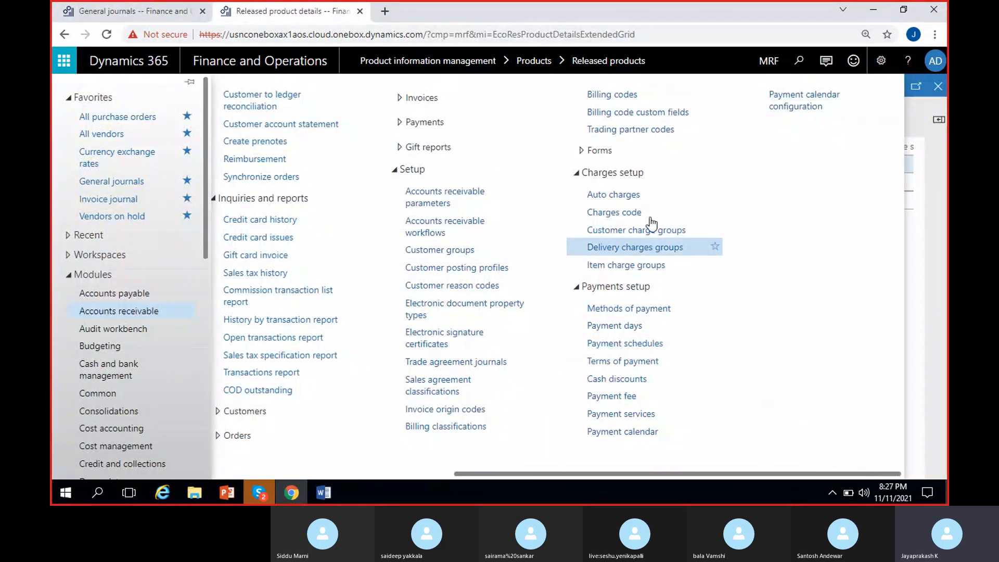
{"action": "left_click", "coordinate": [432, 193]}
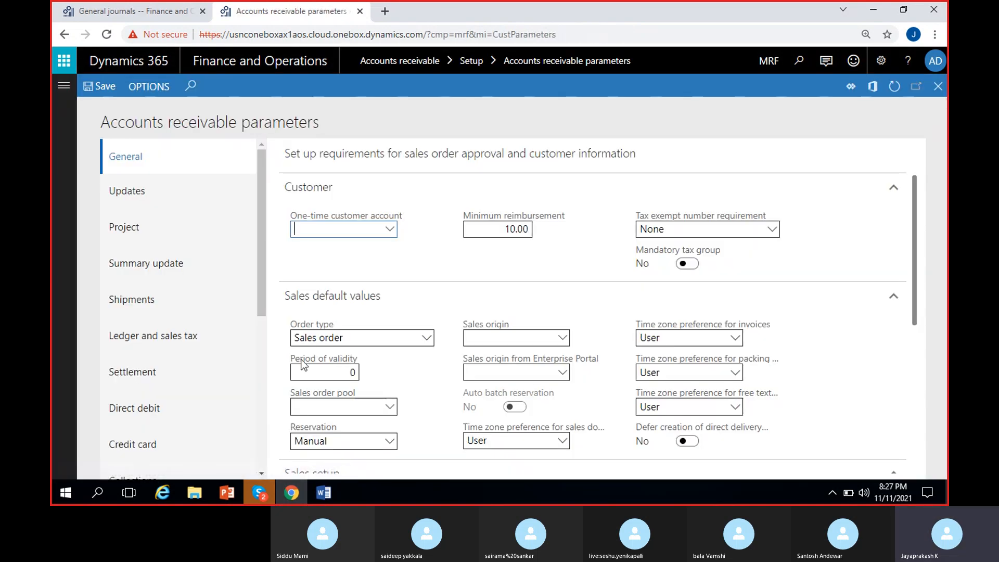
- Clear the write-off journal in the Collections section of the Accounts receivable parameters and save the change
{"action": "scroll", "coordinate": [190, 319], "scroll_direction": "down", "scroll_amount": 5}
{"action": "left_click", "coordinate": [151, 221]}
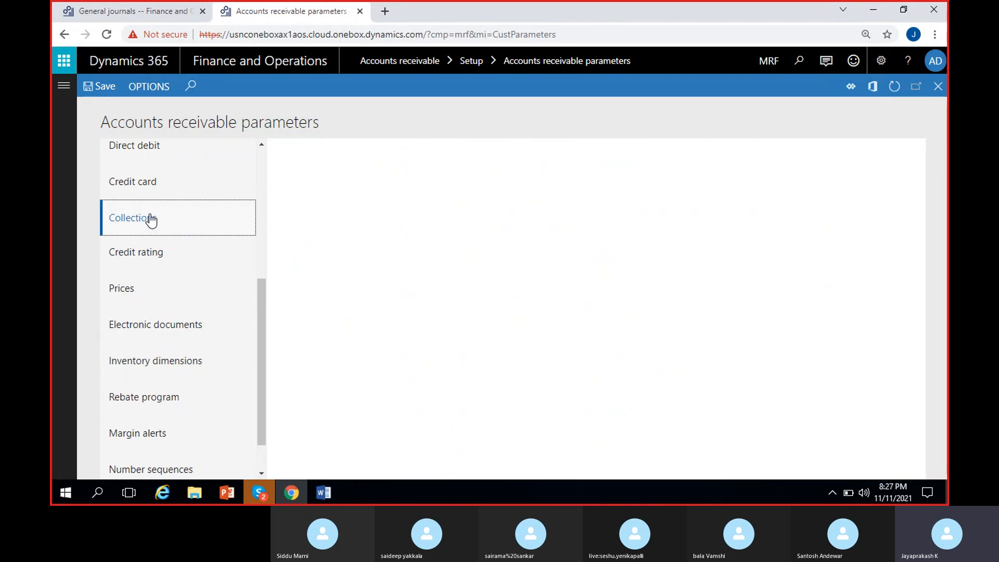
{"action": "scroll", "coordinate": [441, 370], "scroll_direction": "down", "scroll_amount": 4}
{"action": "left_click", "coordinate": [371, 259]}
{"action": "double_click", "coordinate": [371, 258]}
{"action": "key", "text": "BackSpace"}
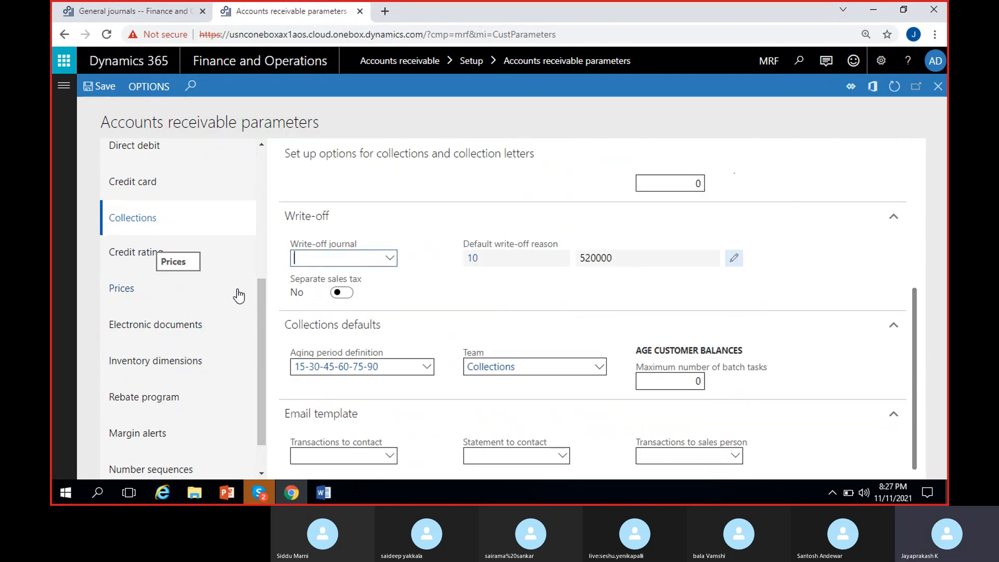
{"action": "left_click", "coordinate": [95, 86]}
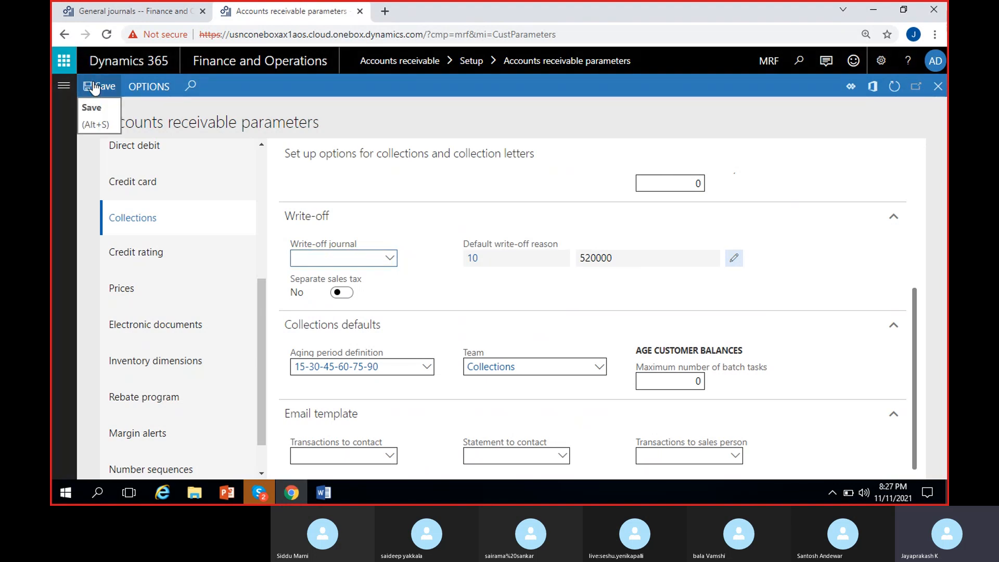
- Return to the General journals list, clear the journal name of batch MRF-000086 and dismiss the messages
{"action": "left_click", "coordinate": [114, 12]}
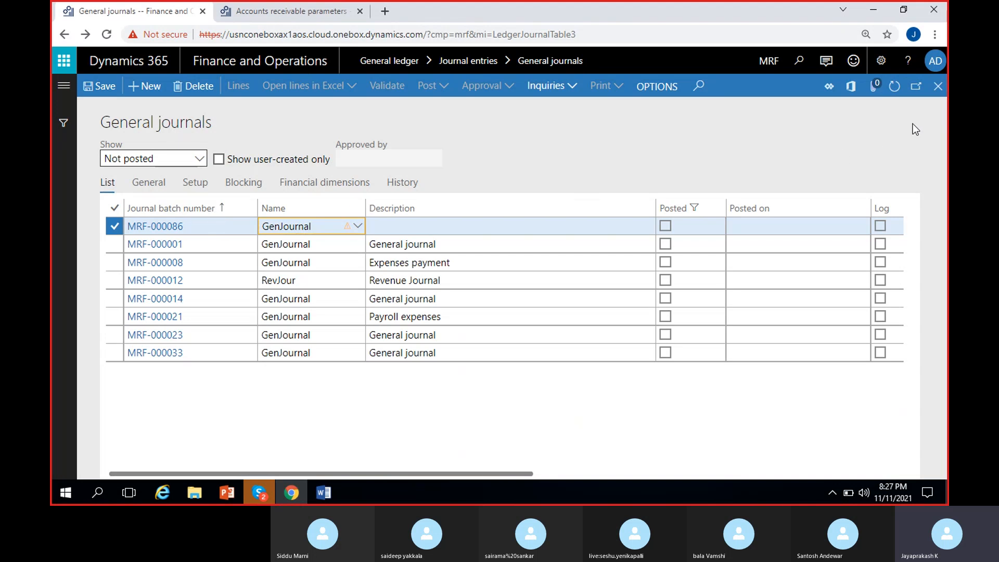
{"action": "left_click", "coordinate": [896, 86]}
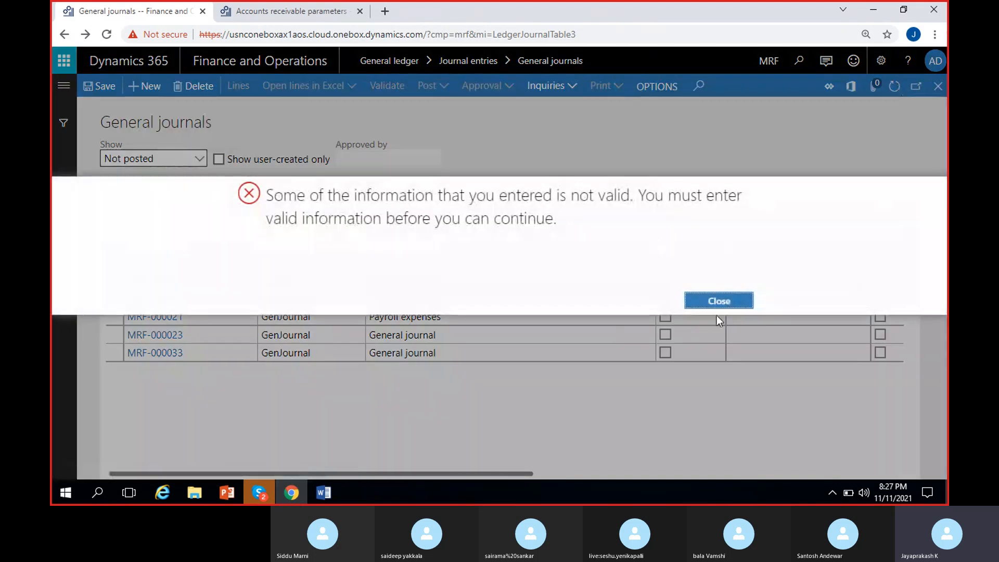
{"action": "left_click", "coordinate": [718, 300]}
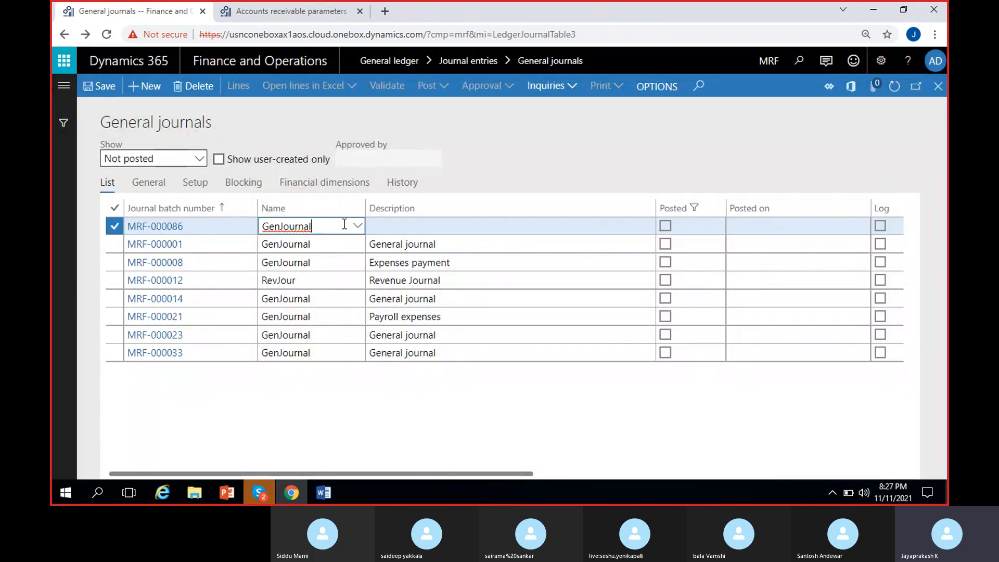
{"action": "key", "text": "Delete"}
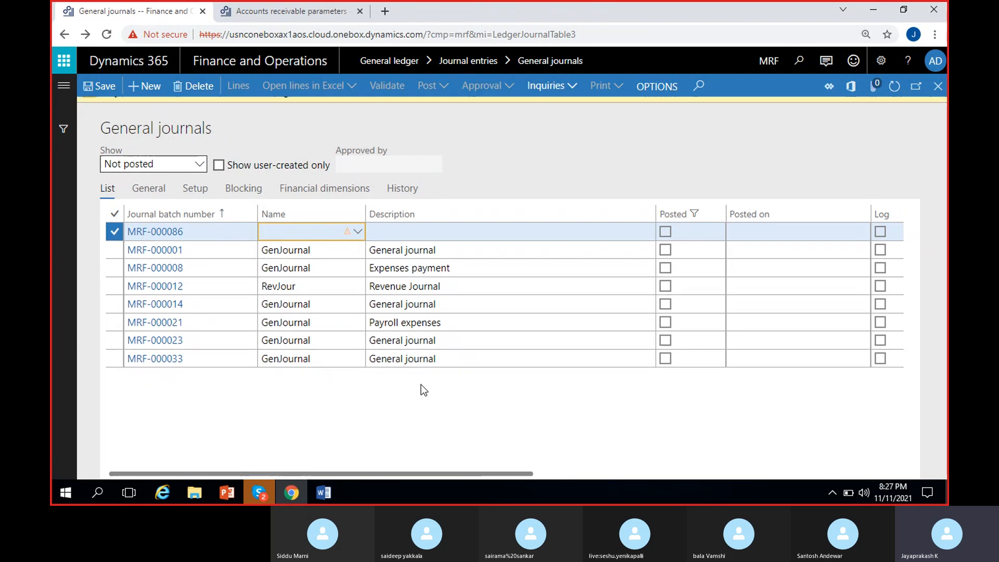
{"action": "left_click", "coordinate": [939, 107]}
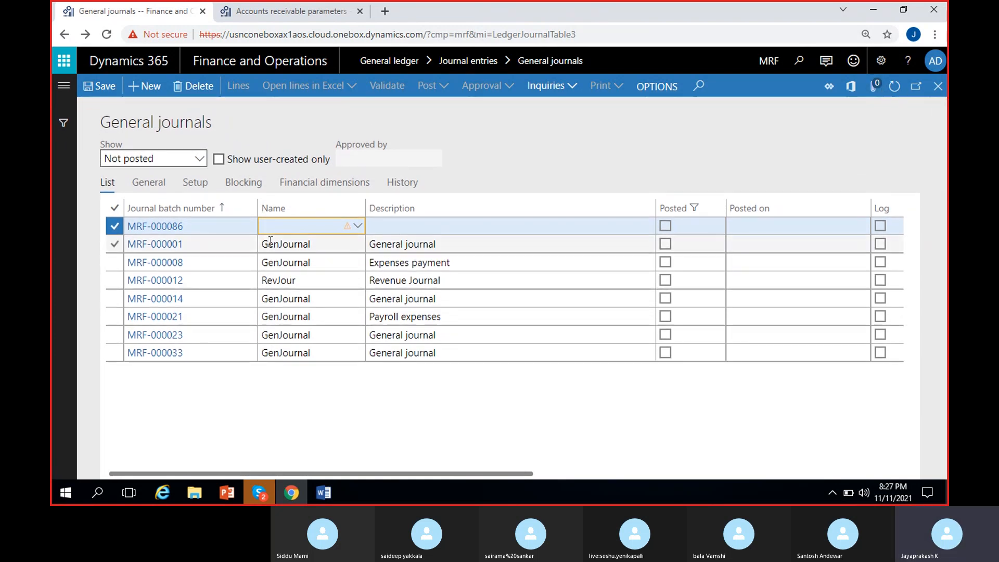
- Close the Accounts receivable parameters and set the journal name of batch MRF-000086 to GenJournal
{"action": "left_click", "coordinate": [354, 228]}
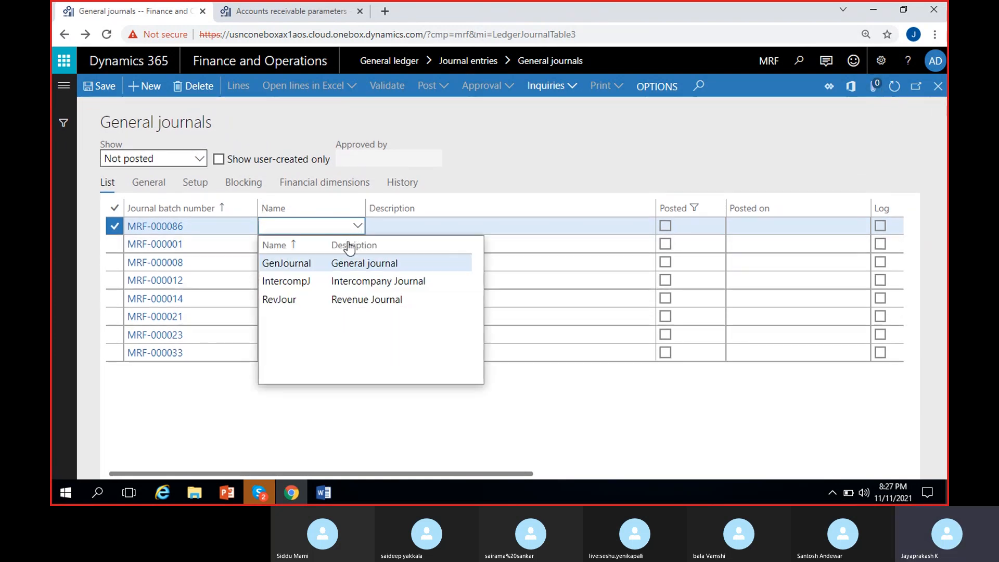
{"action": "left_click", "coordinate": [263, 11]}
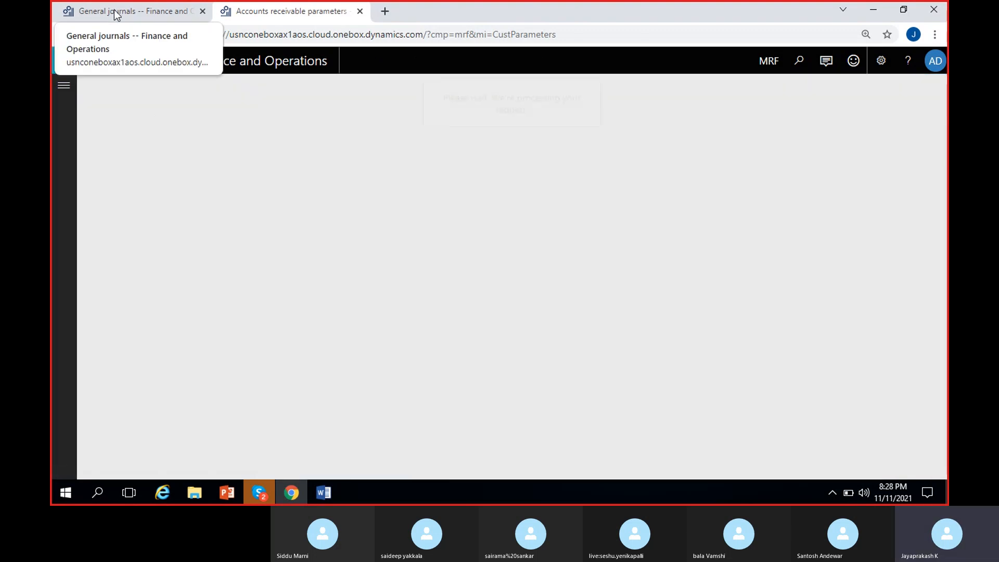
{"action": "left_click", "coordinate": [117, 14]}
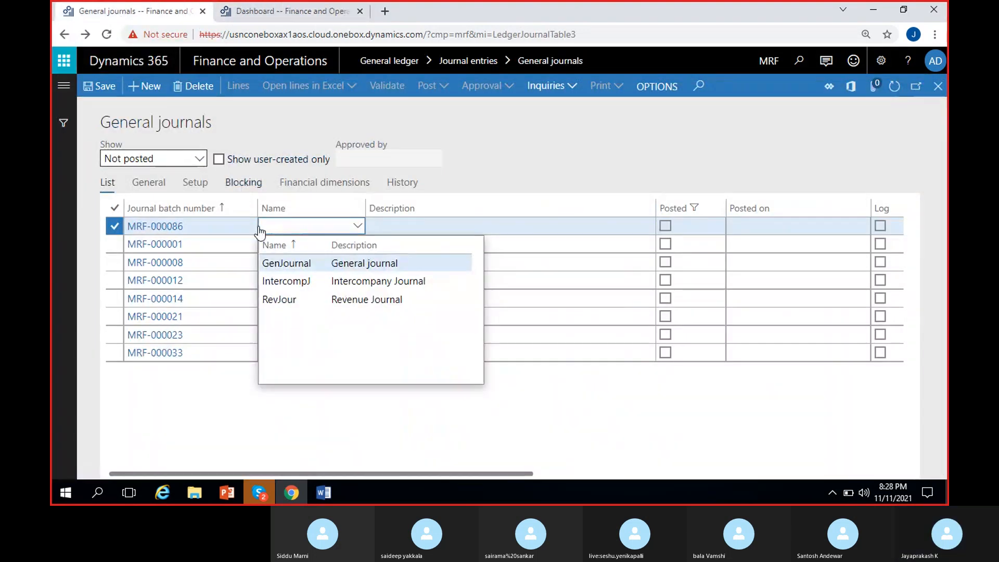
{"action": "left_click", "coordinate": [327, 259]}
{"action": "left_click", "coordinate": [439, 433]}
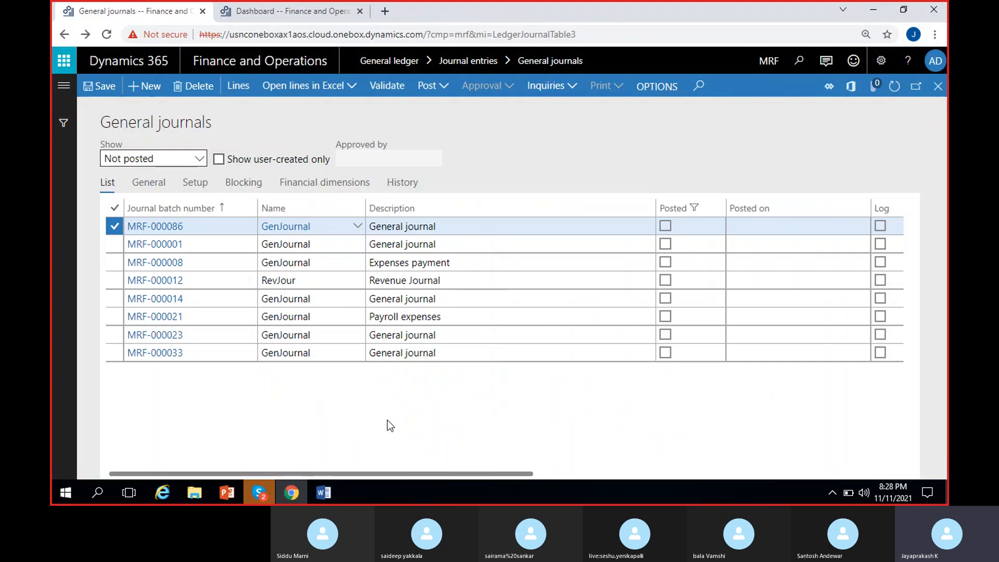
- Open the lines of journal batch MRF-000086, set the first line's account type to Customer and open its account lookup
{"action": "left_click", "coordinate": [238, 88]}
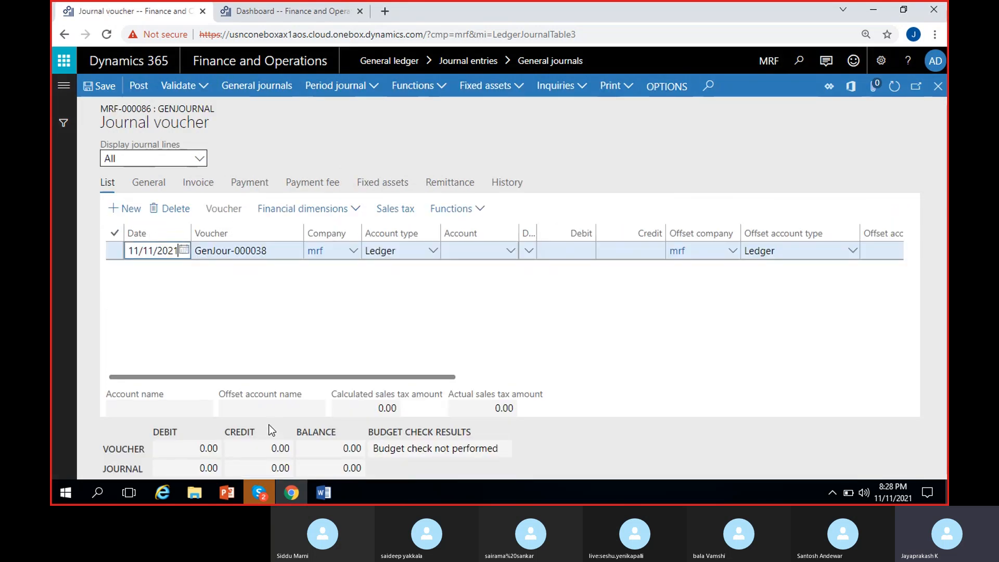
{"action": "left_click", "coordinate": [431, 255]}
{"action": "left_click", "coordinate": [388, 287]}
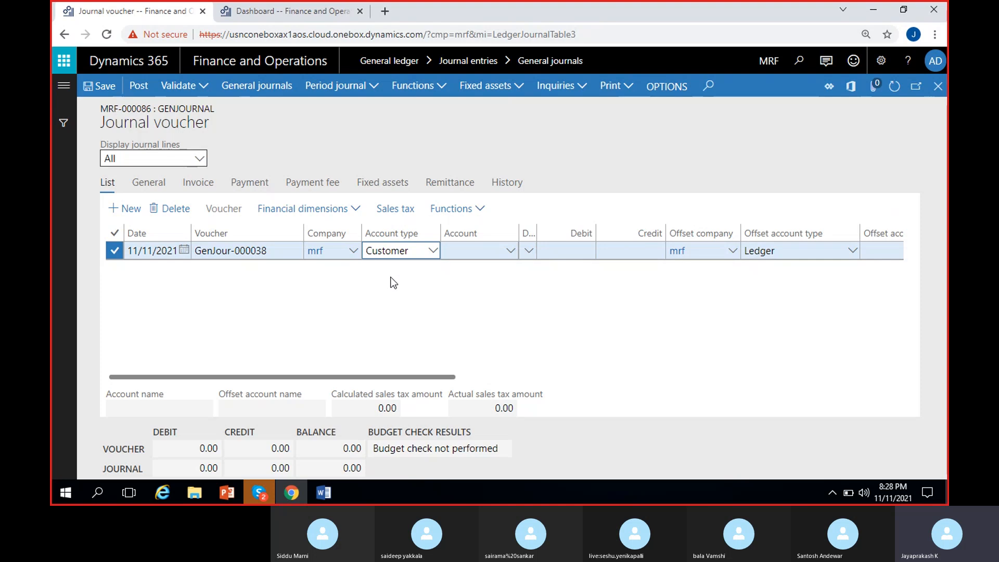
{"action": "left_click", "coordinate": [506, 254]}
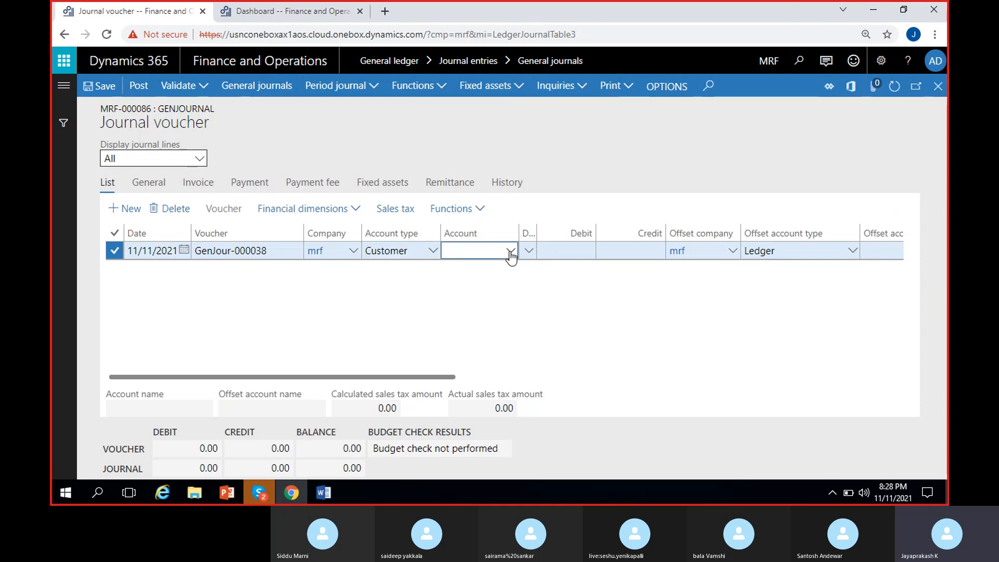
- Assign the KIA Motors customer account to the journal line and enter a debit of 1,000.00
{"action": "left_click", "coordinate": [511, 254]}
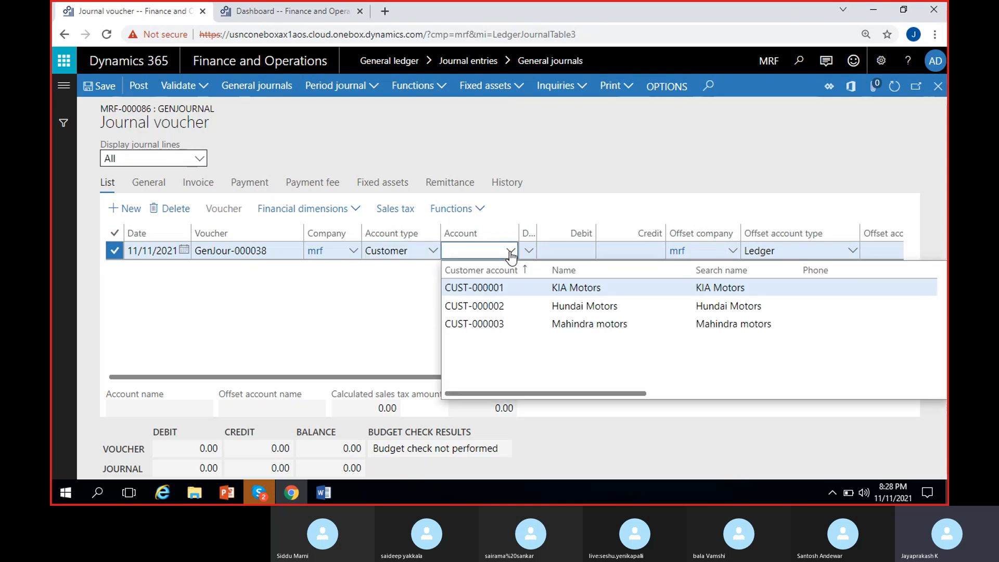
{"action": "left_click", "coordinate": [471, 288]}
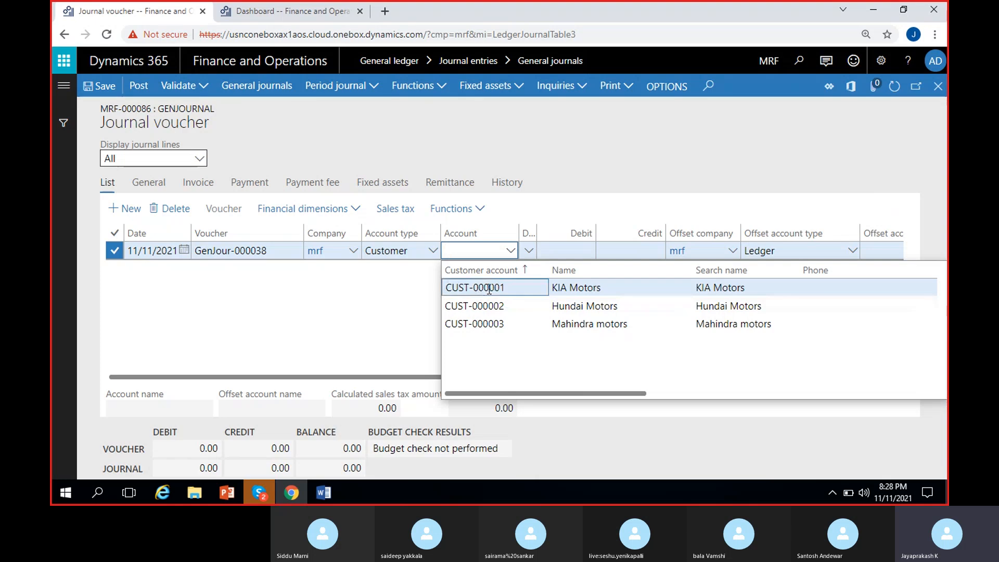
{"action": "scroll", "coordinate": [419, 308], "scroll_direction": "right", "scroll_amount": 2}
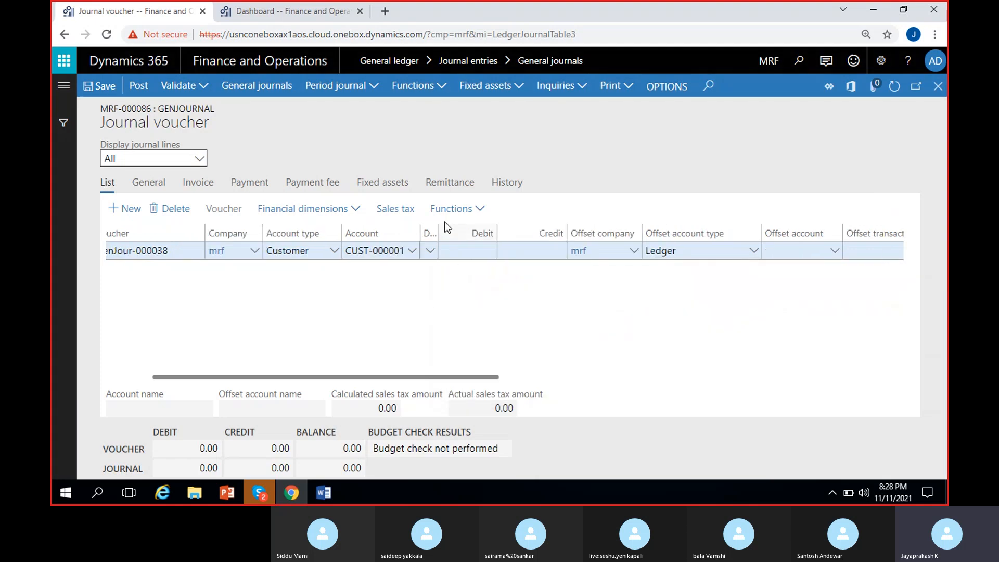
{"action": "left_click_drag", "start_coordinate": [435, 228], "coordinate": [472, 229]}
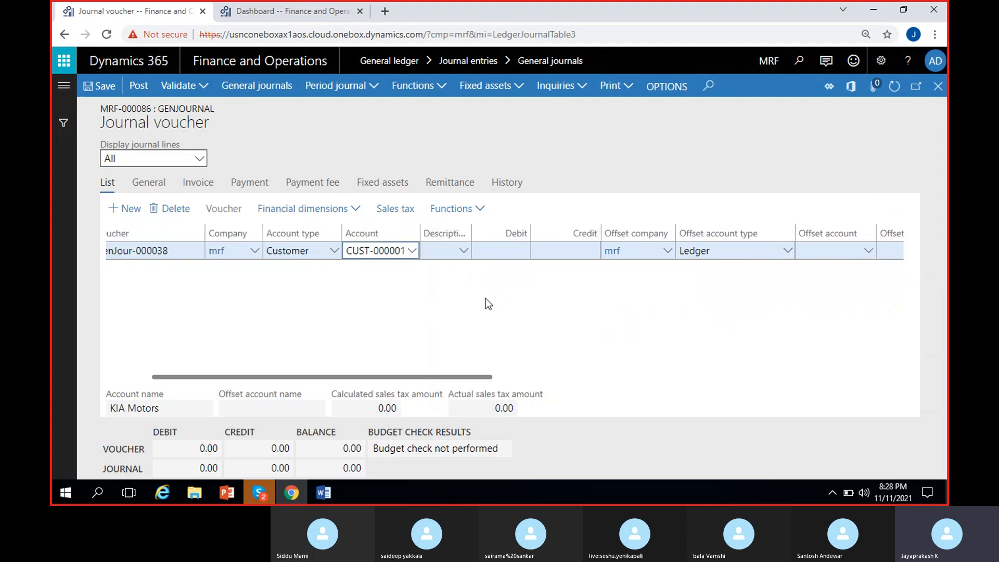
{"action": "left_click", "coordinate": [504, 252]}
{"action": "type", "text": "1,000"}
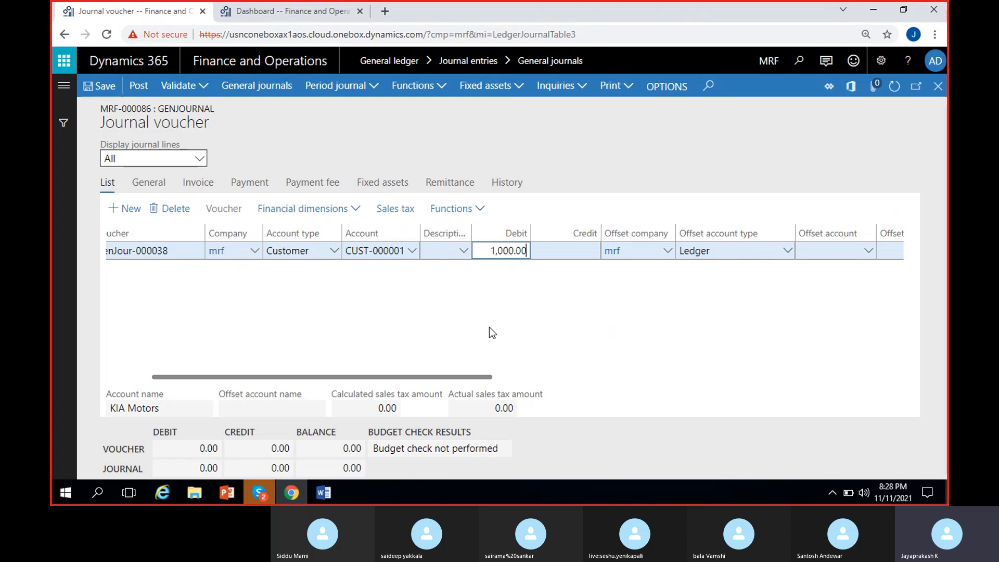
- Set the line's offset account to the Sales revenue main account with location 101
{"action": "scroll", "coordinate": [489, 327], "scroll_direction": "right", "scroll_amount": 2}
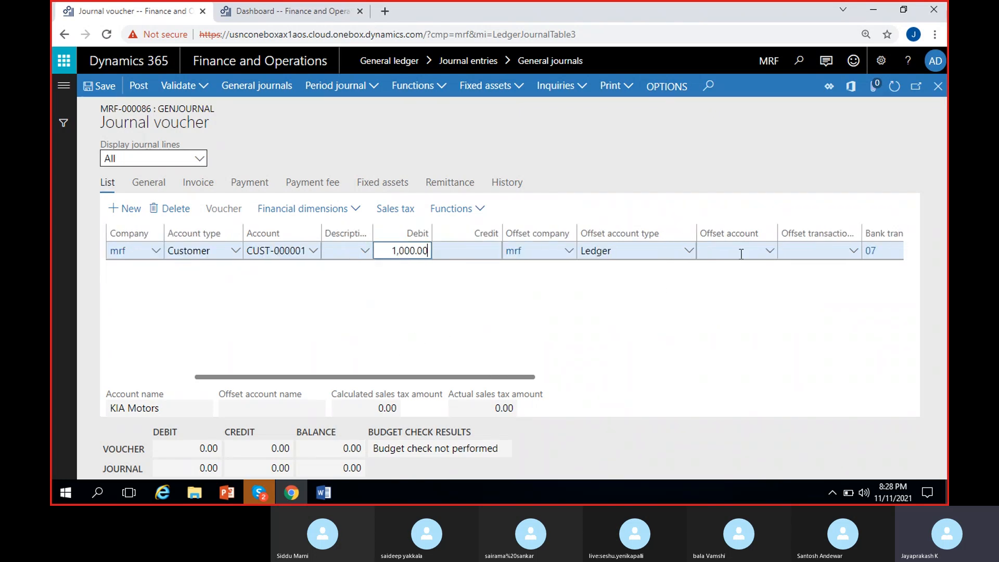
{"action": "left_click", "coordinate": [767, 252]}
{"action": "left_click", "coordinate": [769, 253]}
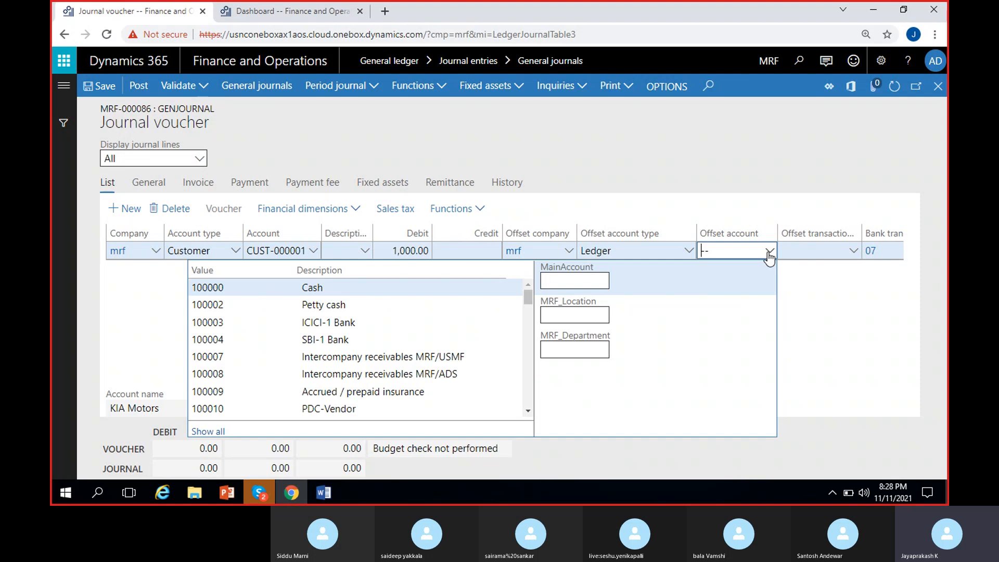
{"action": "type", "text": "4"}
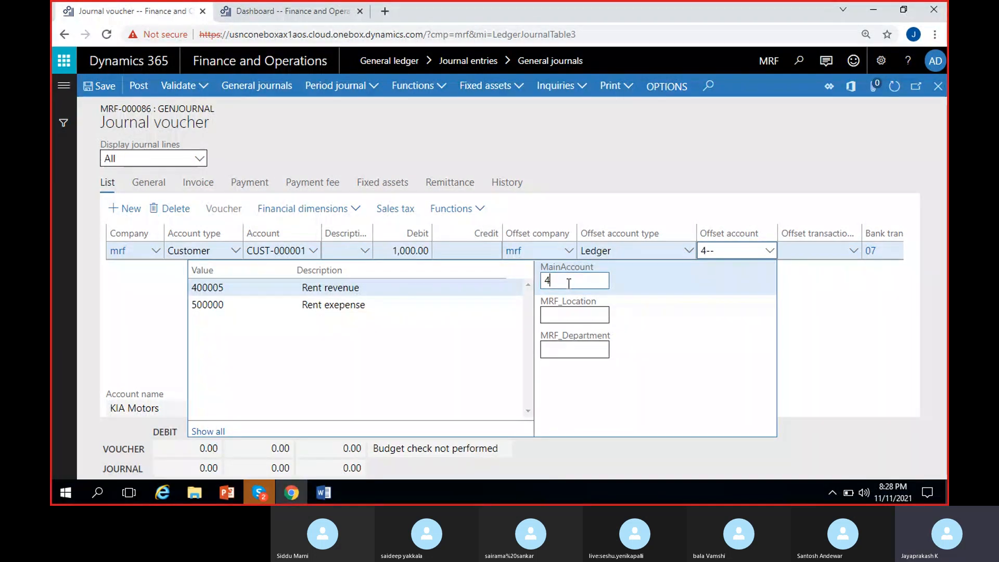
{"action": "left_click", "coordinate": [353, 305]}
{"action": "left_click", "coordinate": [842, 295]}
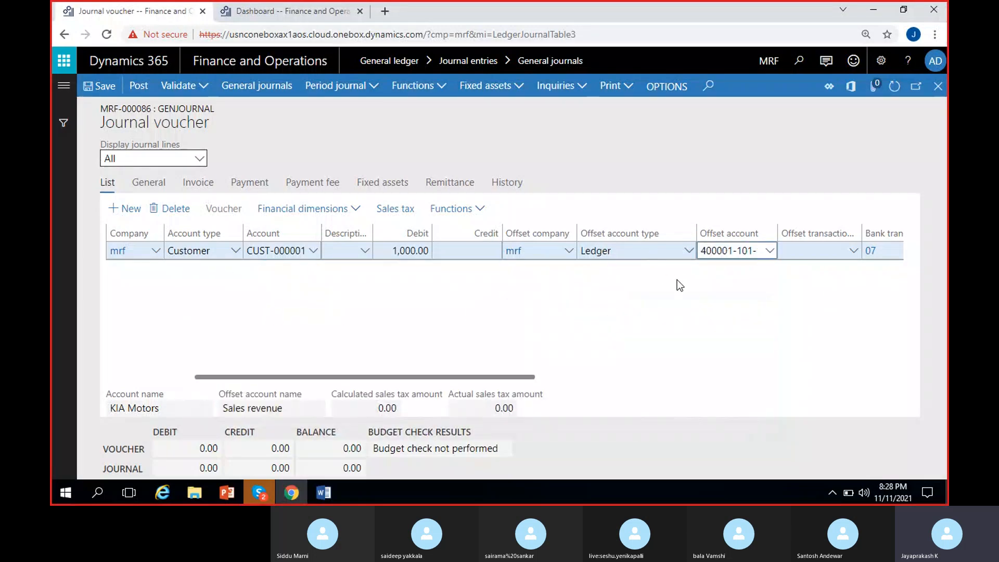
{"action": "left_click", "coordinate": [676, 303]}
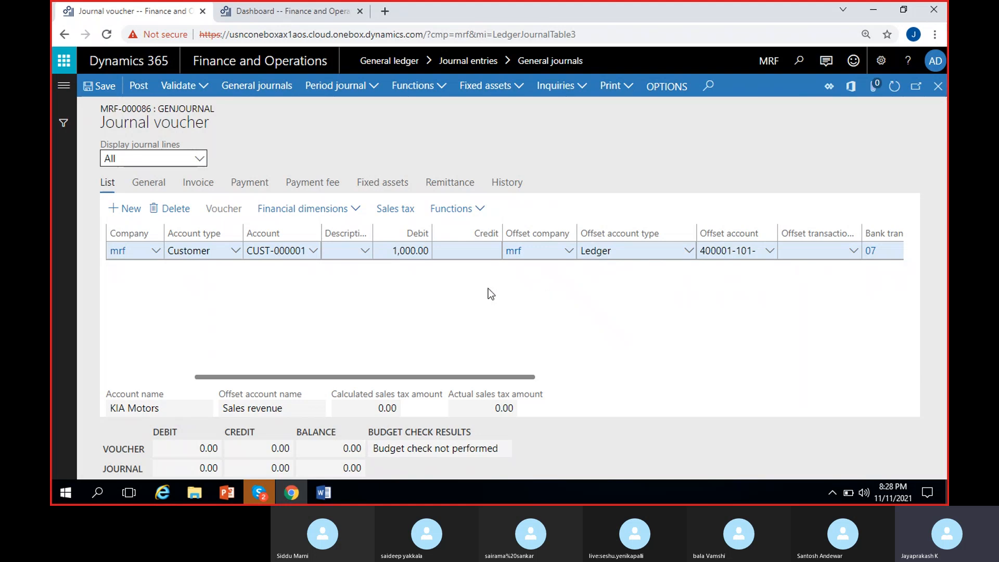
- Enter CUST-INV-21 as the invoice number for the journal line and return to the line list
{"action": "left_click", "coordinate": [188, 191]}
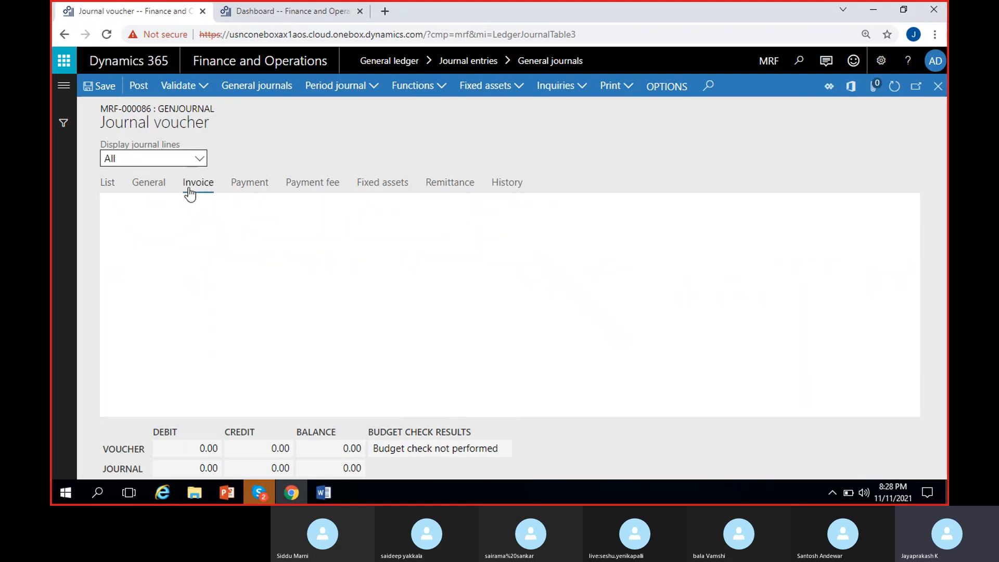
{"action": "left_click", "coordinate": [138, 326]}
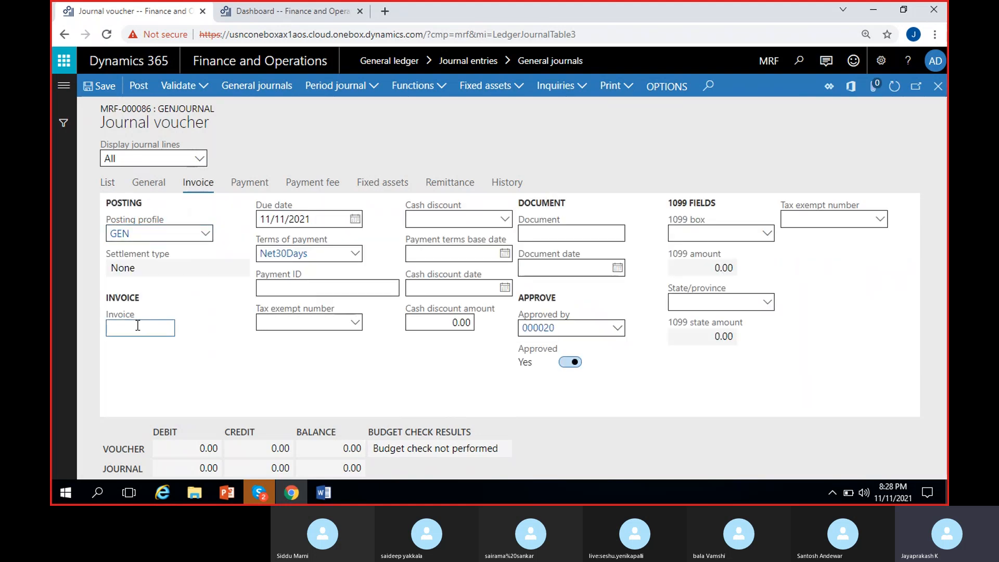
{"action": "type", "text": "CUST-INV"}
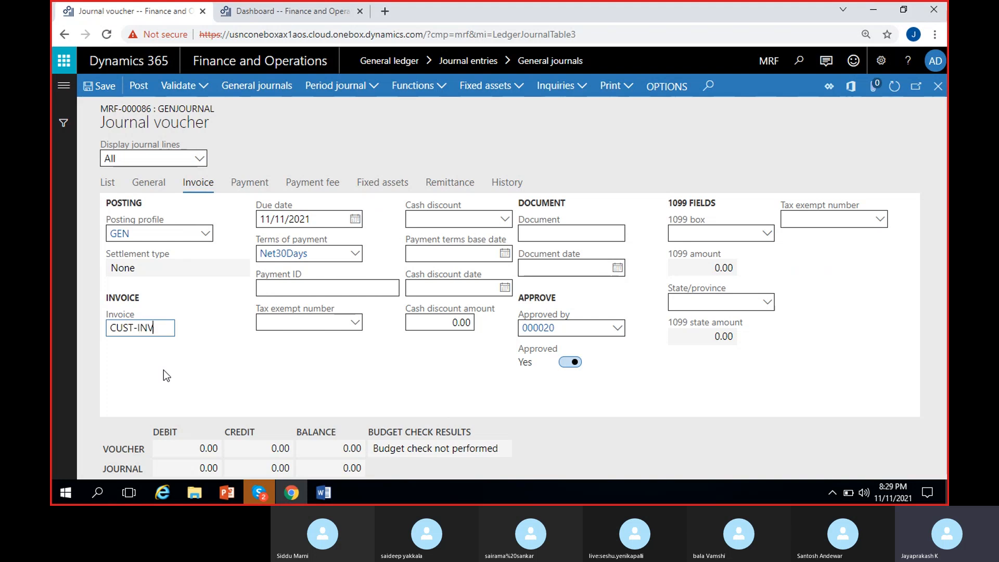
{"action": "type", "text": "-21"}
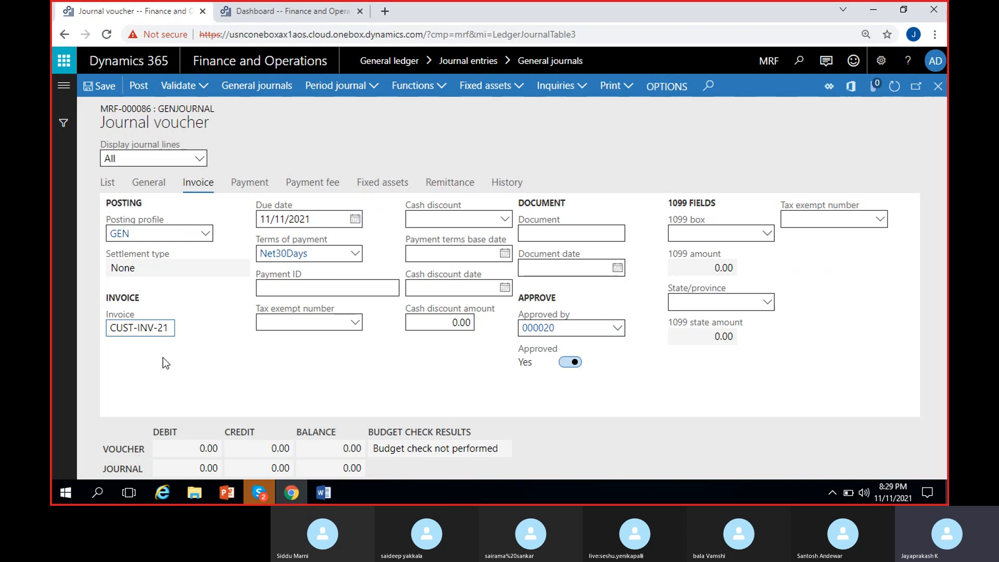
{"action": "left_click", "coordinate": [108, 188]}
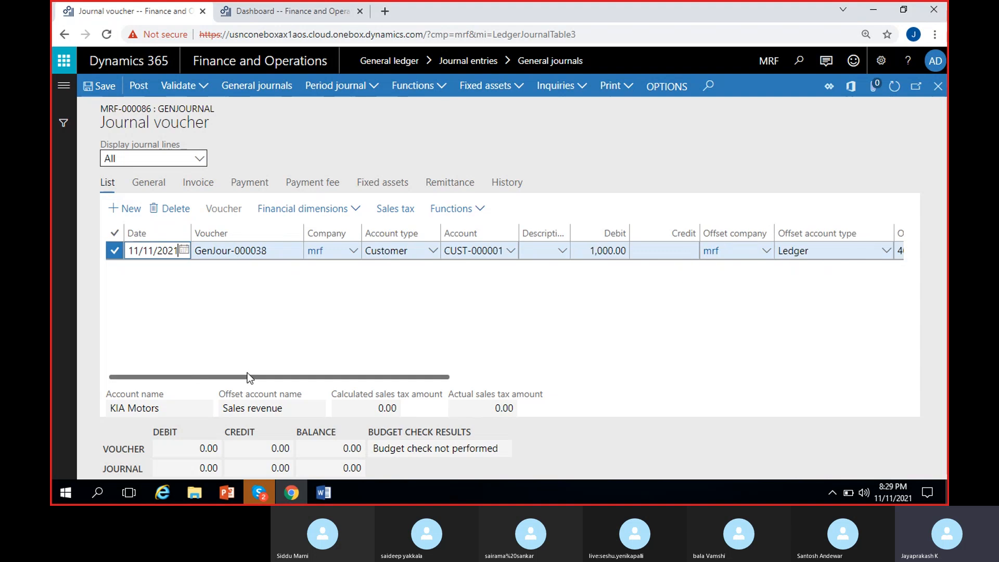
- Set the line's sales tax group to CSGST12% and item sales tax group to ALL, and save the journal
{"action": "scroll", "coordinate": [402, 318], "scroll_direction": "right", "scroll_amount": 5}
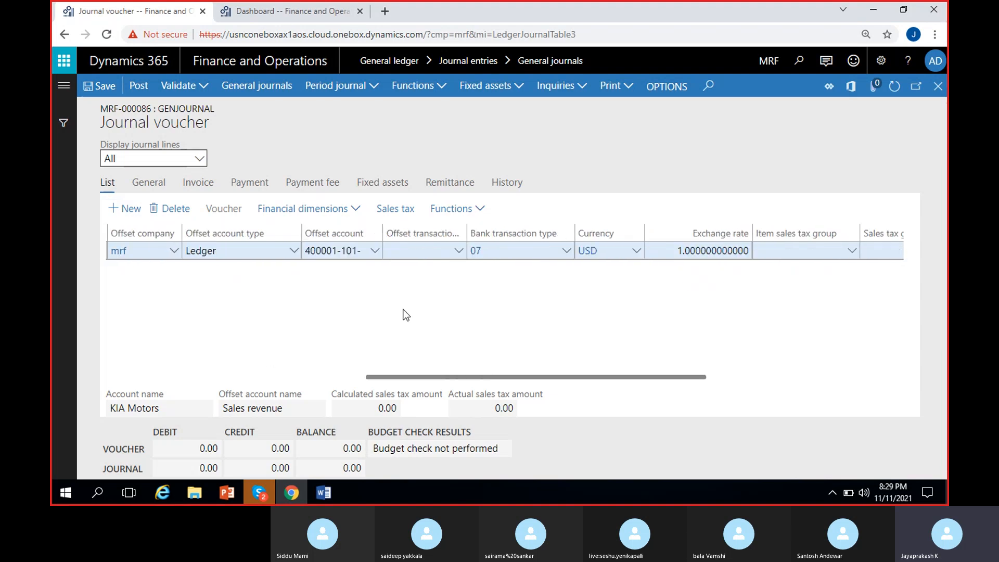
{"action": "scroll", "coordinate": [832, 290], "scroll_direction": "right", "scroll_amount": 5}
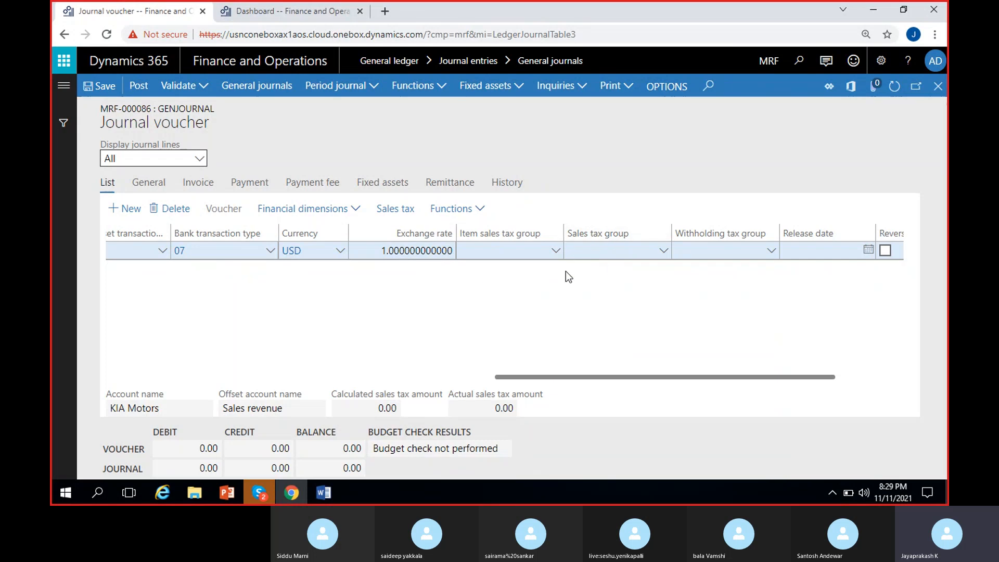
{"action": "left_click", "coordinate": [661, 252]}
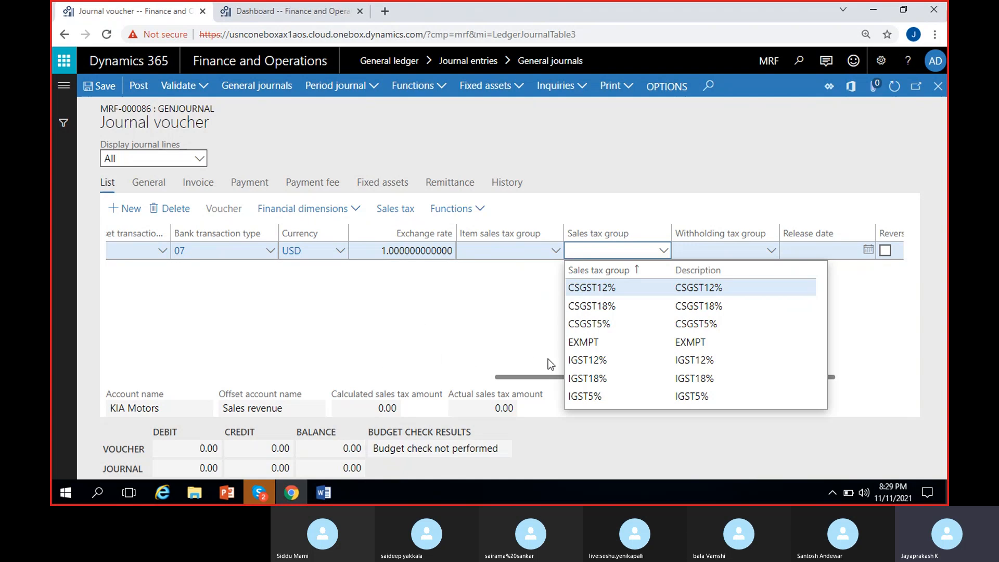
{"action": "left_click", "coordinate": [598, 287]}
{"action": "left_click", "coordinate": [557, 252]}
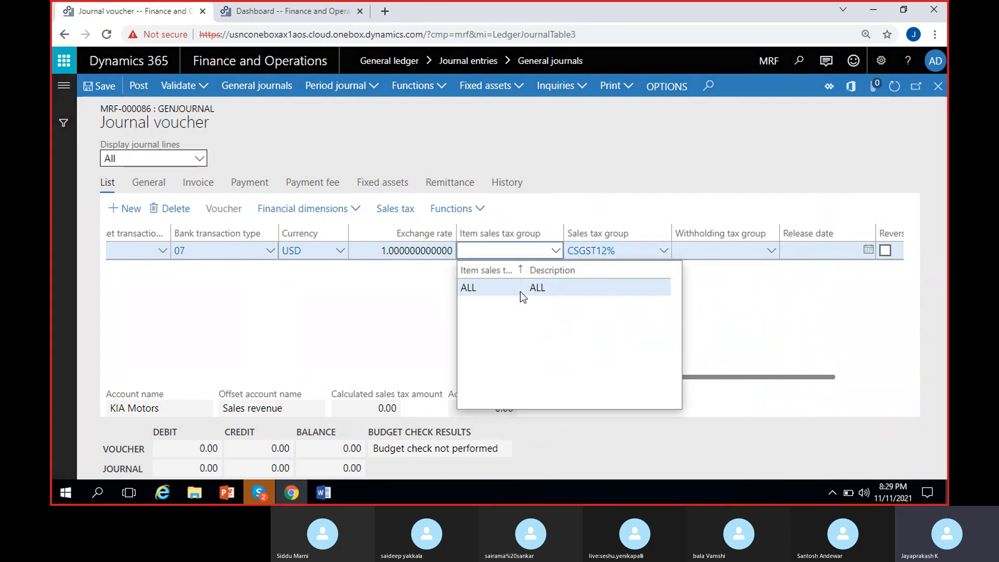
{"action": "left_click", "coordinate": [520, 292]}
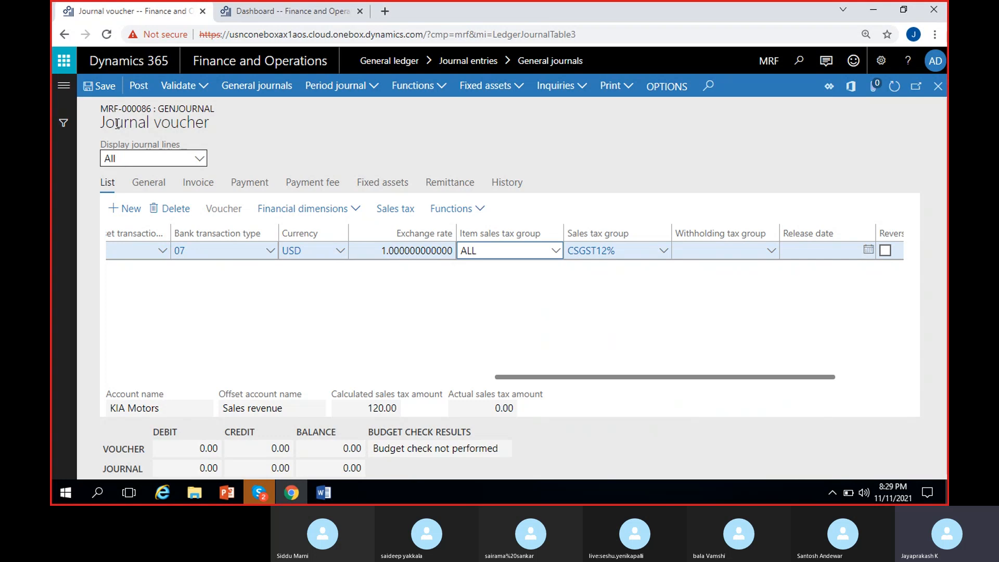
{"action": "left_click", "coordinate": [103, 94]}
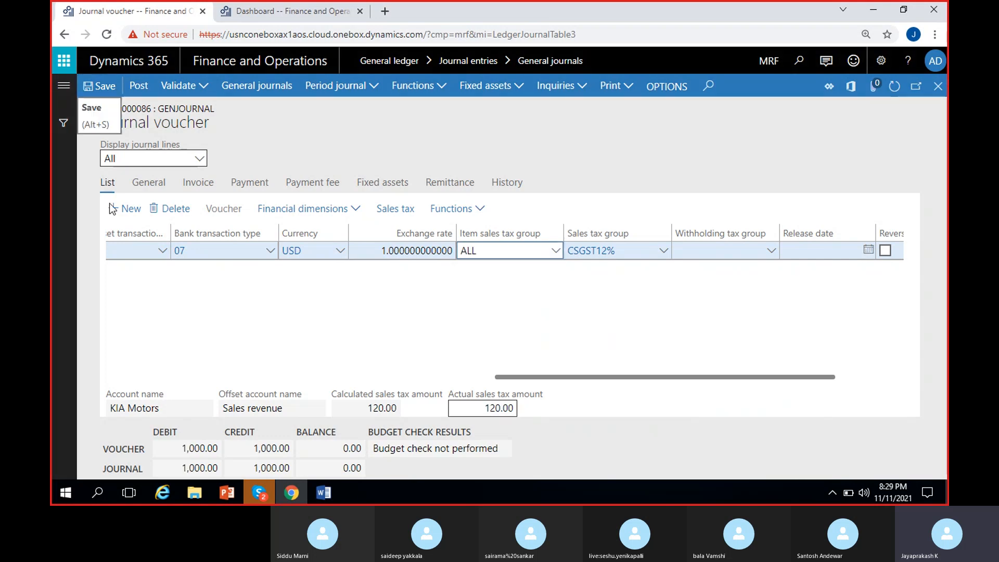
- Review the line's calculated sales tax and its sales tax transactions, including the tax direction and total actual amount
{"action": "left_click", "coordinate": [359, 411]}
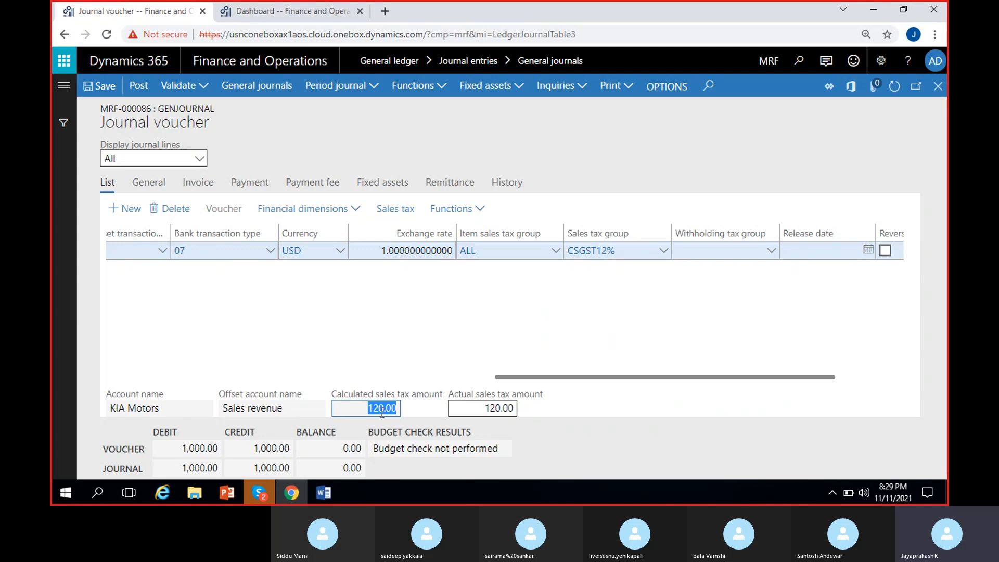
{"action": "scroll", "coordinate": [269, 326], "scroll_direction": "left", "scroll_amount": 2}
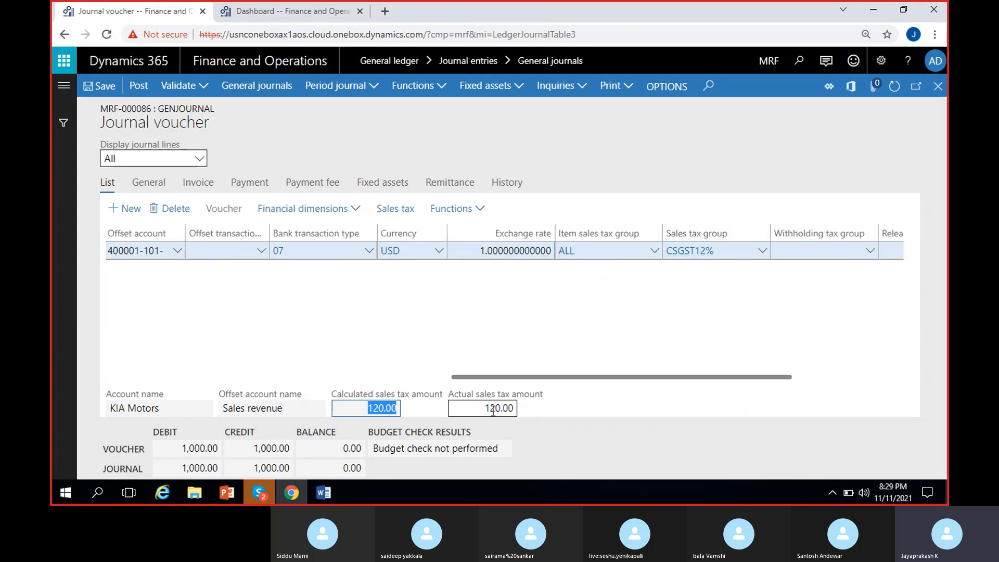
{"action": "left_click", "coordinate": [396, 209]}
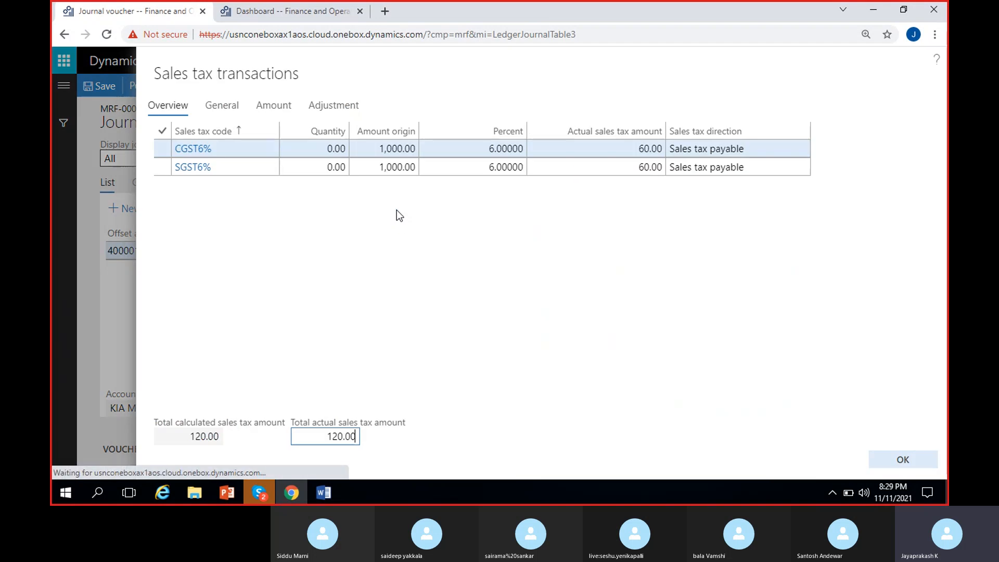
{"action": "left_click", "coordinate": [750, 150]}
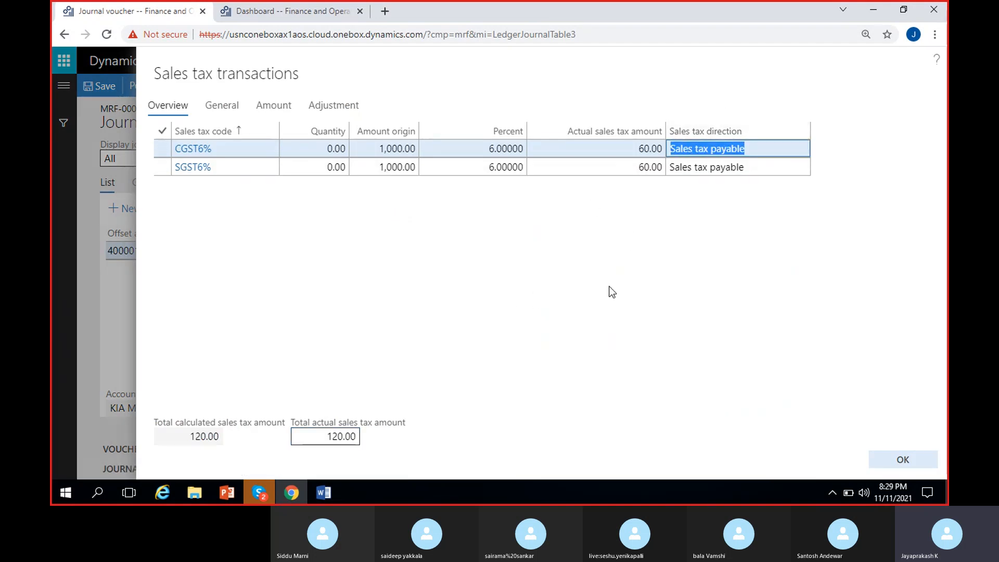
{"action": "left_click", "coordinate": [701, 194]}
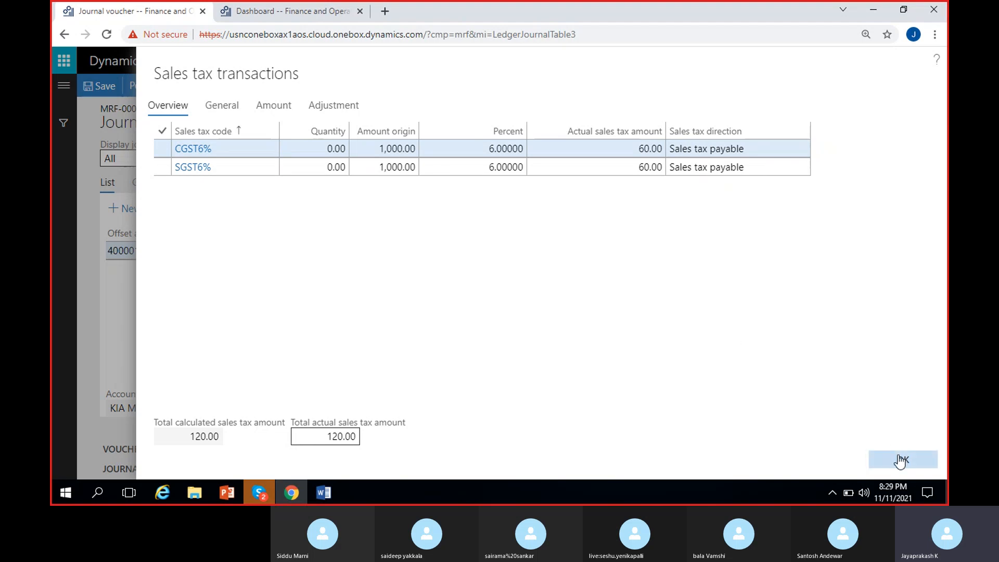
{"action": "left_click", "coordinate": [339, 436]}
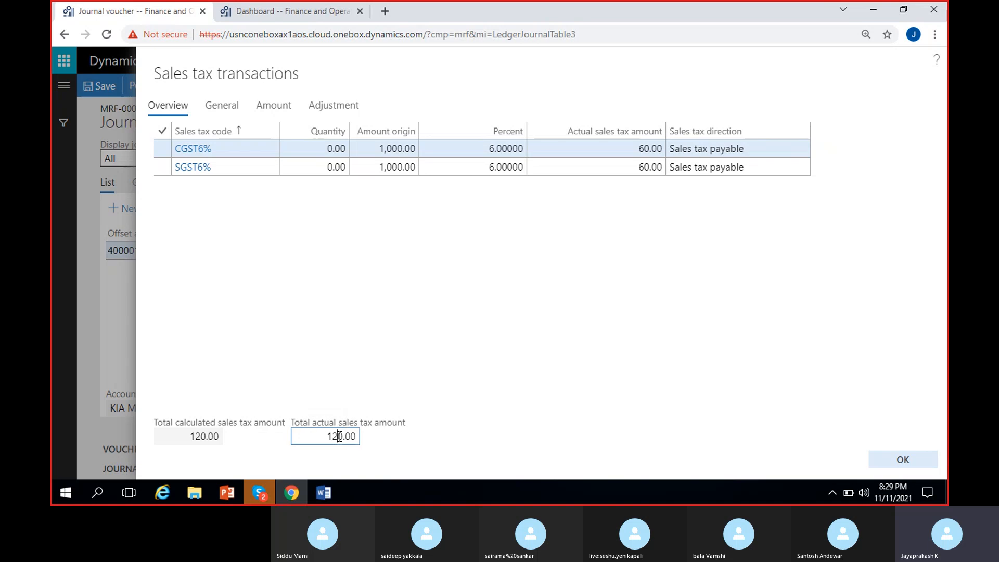
{"action": "left_click", "coordinate": [910, 459]}
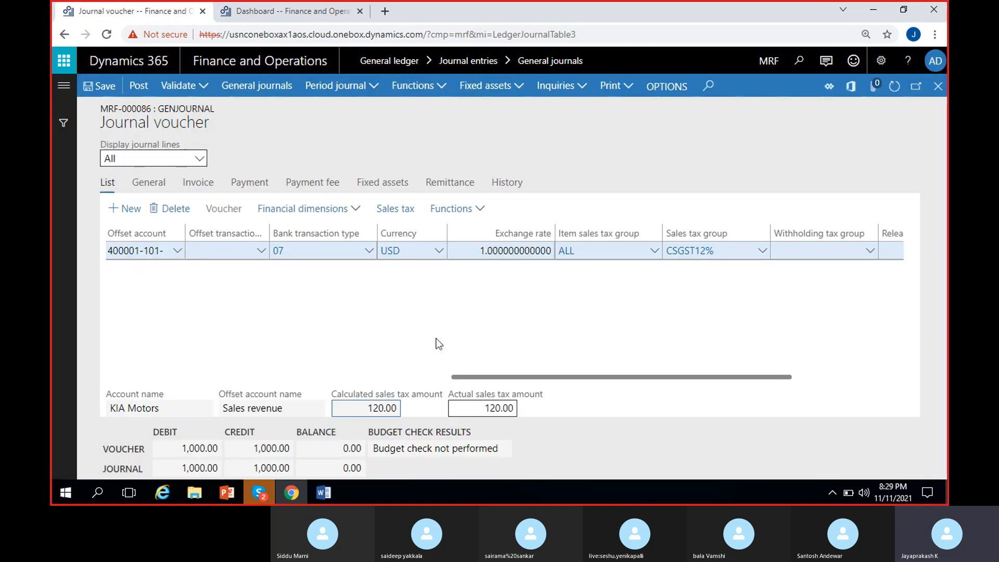
- Post the journal, dismiss the notification and open the posted voucher's transactions
{"action": "left_click", "coordinate": [139, 90]}
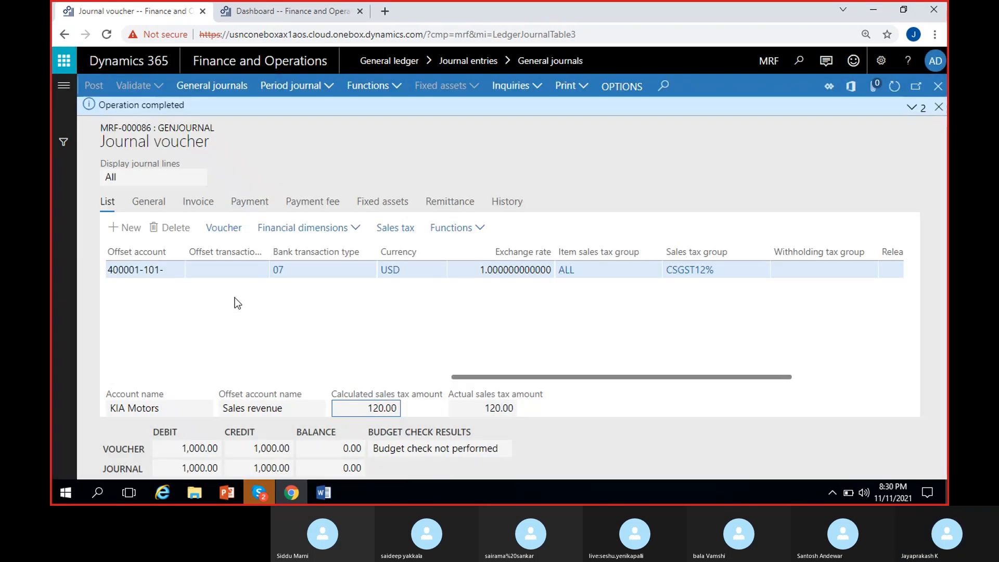
{"action": "left_click", "coordinate": [939, 107]}
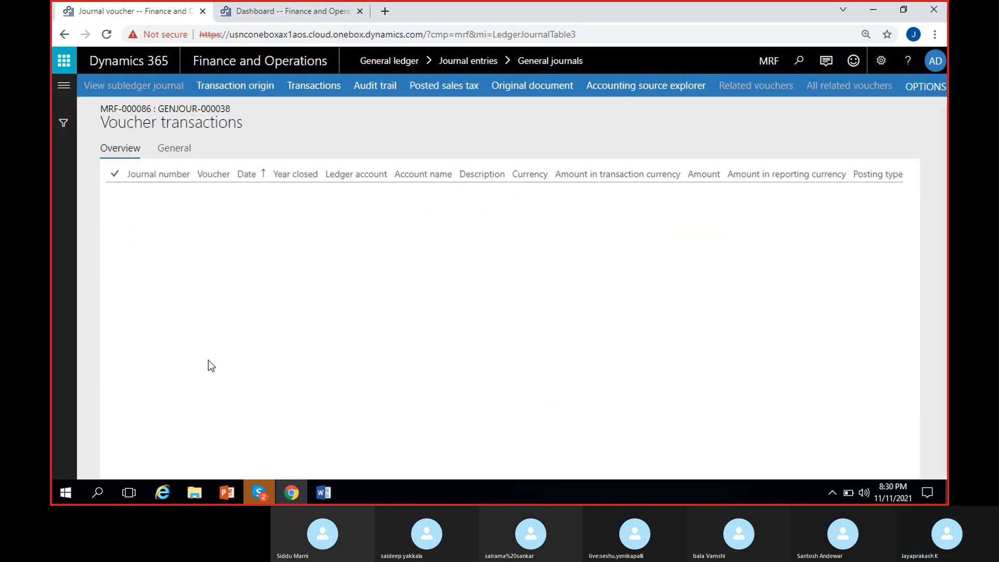
- Examine the accounts receivable and sales revenue entries and their transaction currency amounts in the posted voucher
{"action": "scroll", "coordinate": [448, 333], "scroll_direction": "right", "scroll_amount": 4}
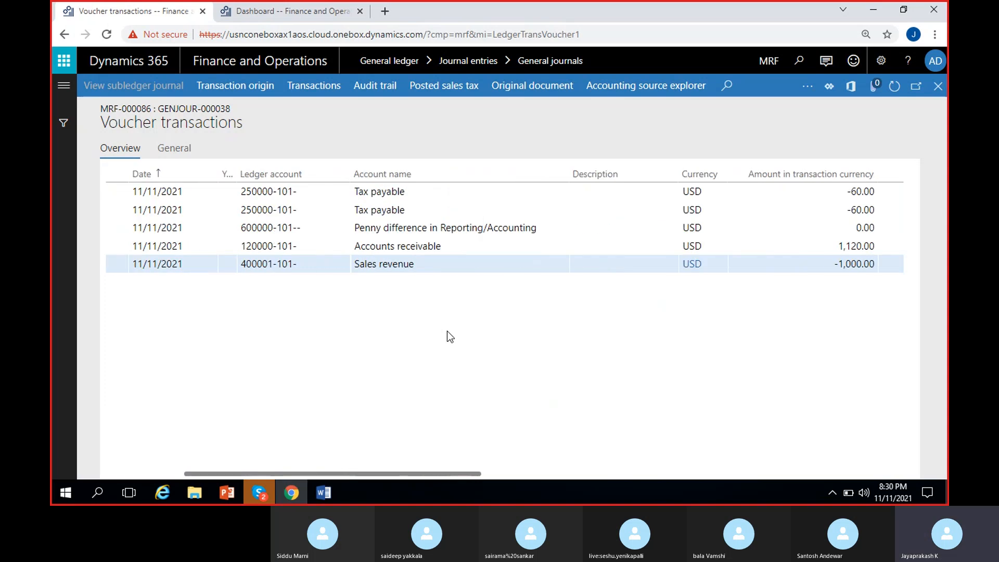
{"action": "left_click", "coordinate": [442, 248]}
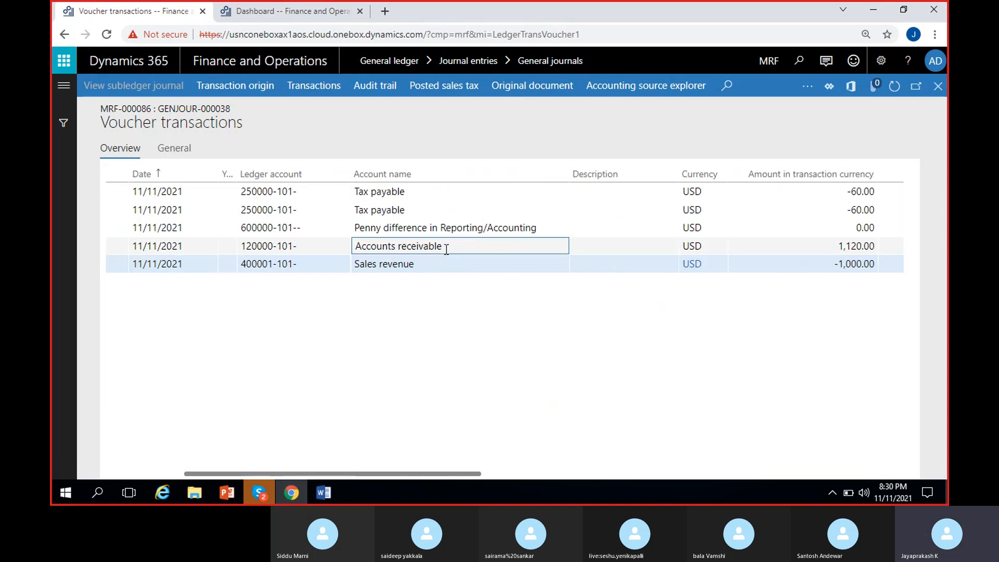
{"action": "left_click", "coordinate": [874, 247]}
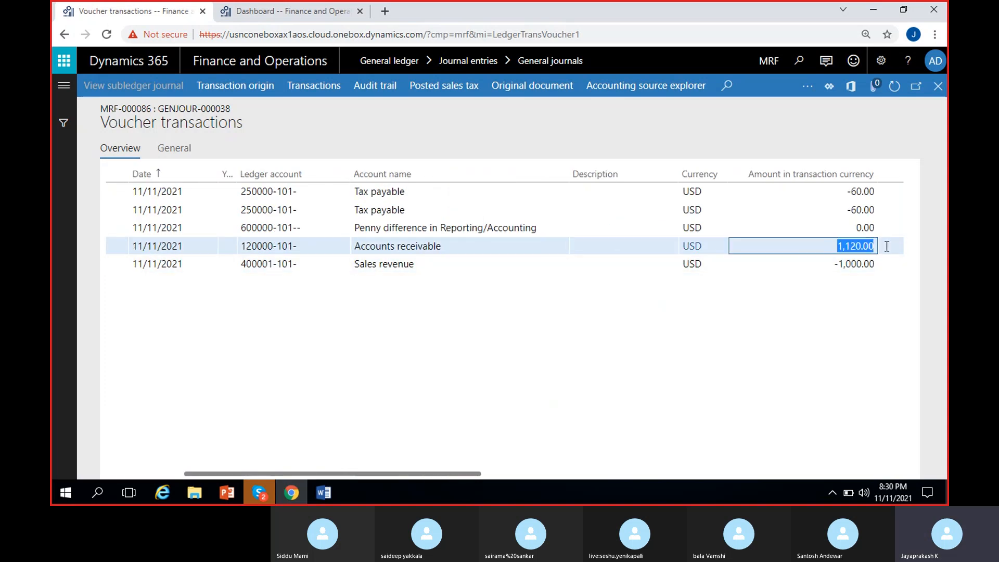
{"action": "left_click_drag", "start_coordinate": [521, 472], "coordinate": [418, 474]}
{"action": "left_click", "coordinate": [790, 245]}
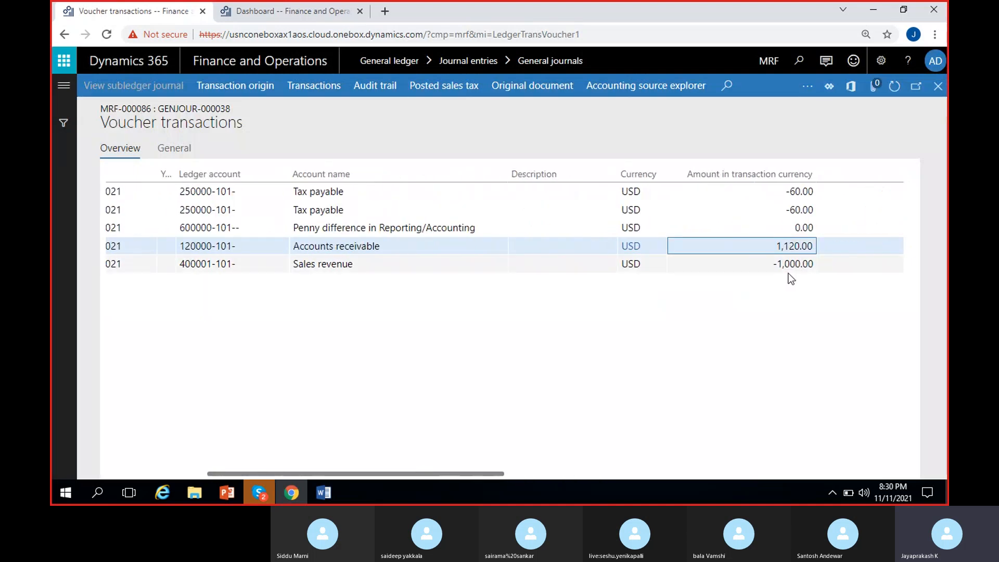
{"action": "left_click", "coordinate": [802, 263]}
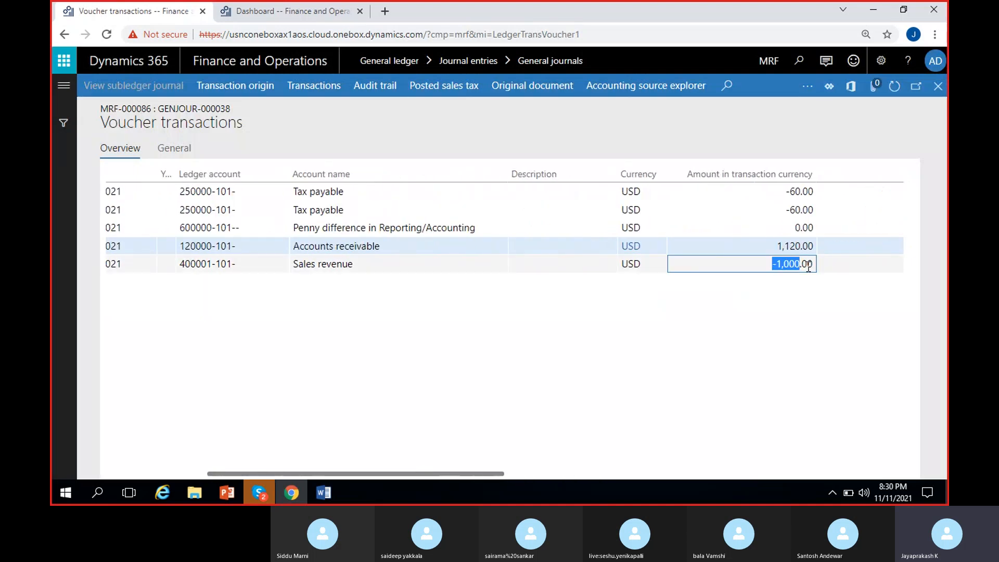
- Examine the two tax payable entries and their transaction currency amounts in the posted voucher
{"action": "left_click", "coordinate": [795, 210]}
{"action": "left_click", "coordinate": [795, 191]}
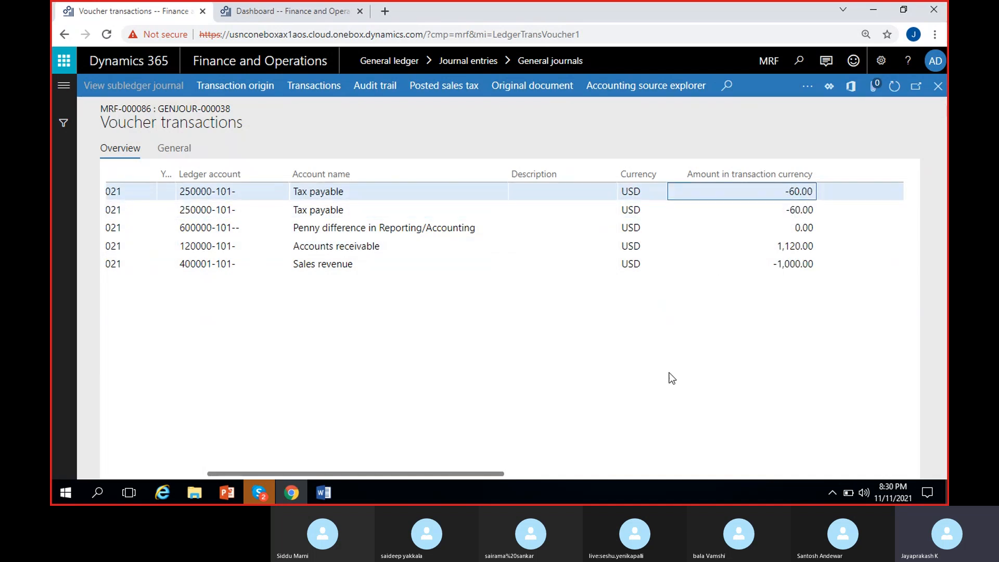
{"action": "scroll", "coordinate": [670, 373], "scroll_direction": "right", "scroll_amount": 2}
{"action": "scroll", "coordinate": [670, 373], "scroll_direction": "left", "scroll_amount": 3}
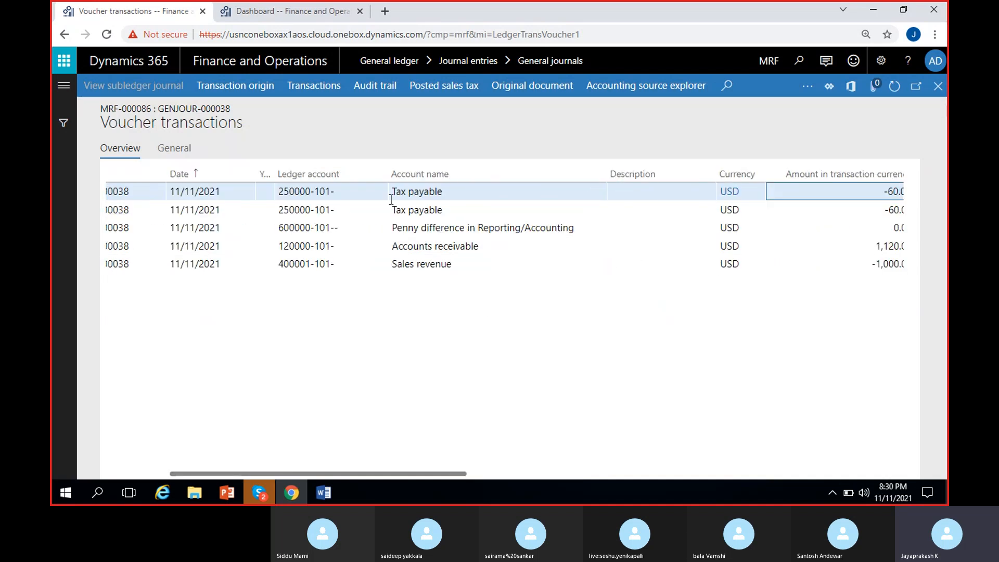
{"action": "scroll", "coordinate": [756, 261], "scroll_direction": "right", "scroll_amount": 3}
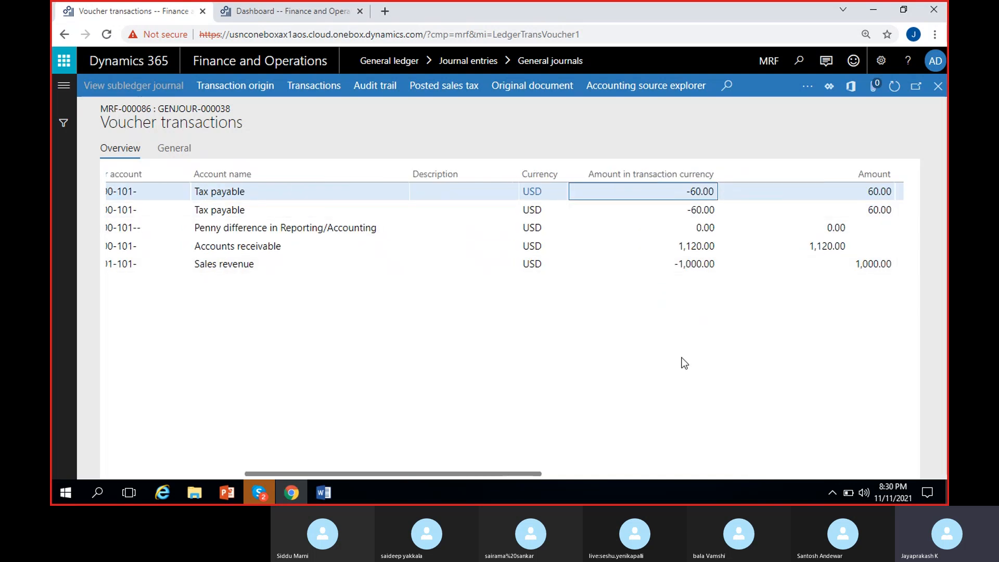
- Examine the penny difference entry's reporting currency amount, account name and ledger account in the voucher
{"action": "scroll", "coordinate": [684, 363], "scroll_direction": "right", "scroll_amount": 4}
{"action": "left_click", "coordinate": [654, 228]}
{"action": "left_click_drag", "start_coordinate": [654, 226], "coordinate": [600, 235]}
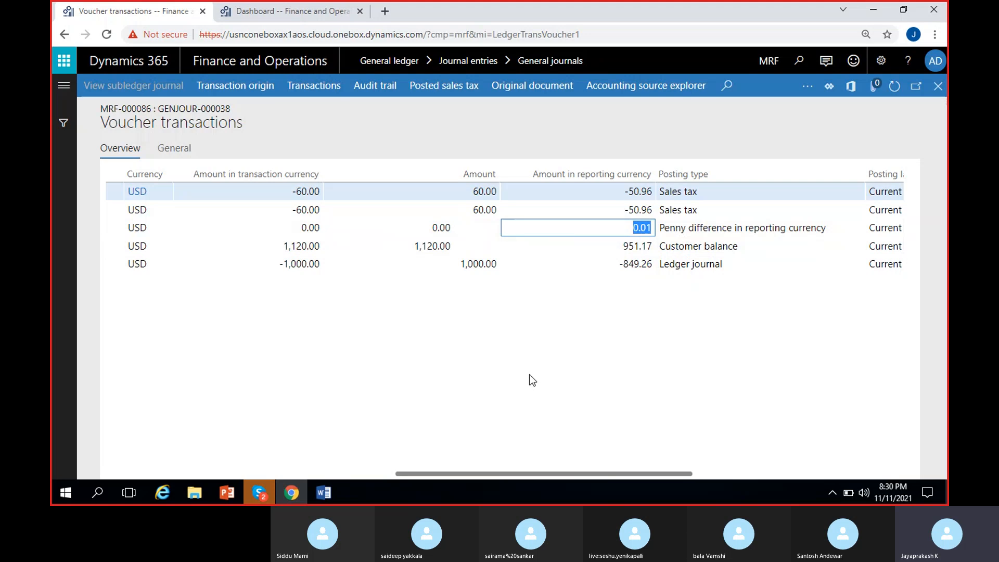
{"action": "scroll", "coordinate": [531, 380], "scroll_direction": "left", "scroll_amount": 2}
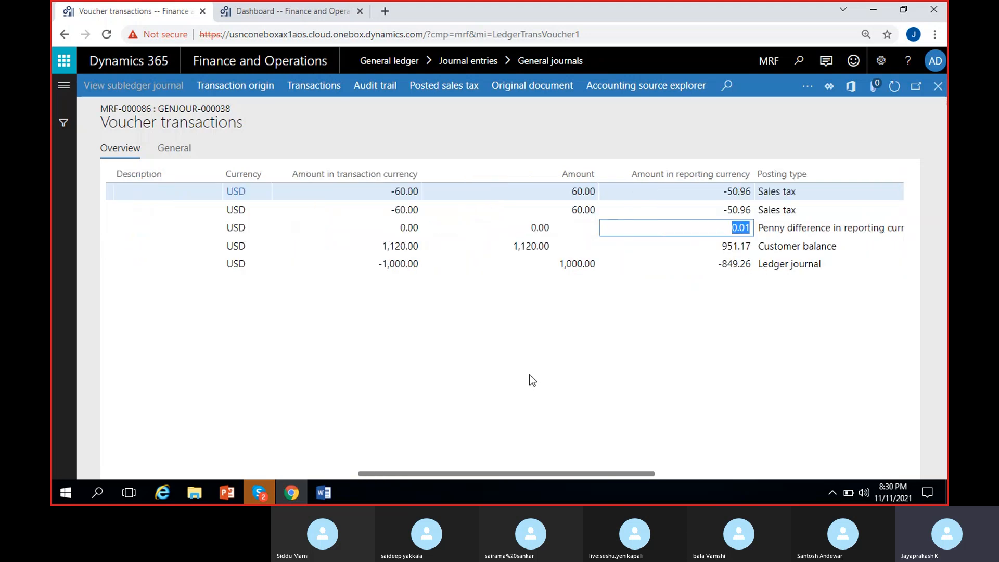
{"action": "scroll", "coordinate": [532, 380], "scroll_direction": "left", "scroll_amount": 3}
{"action": "left_click", "coordinate": [277, 230]}
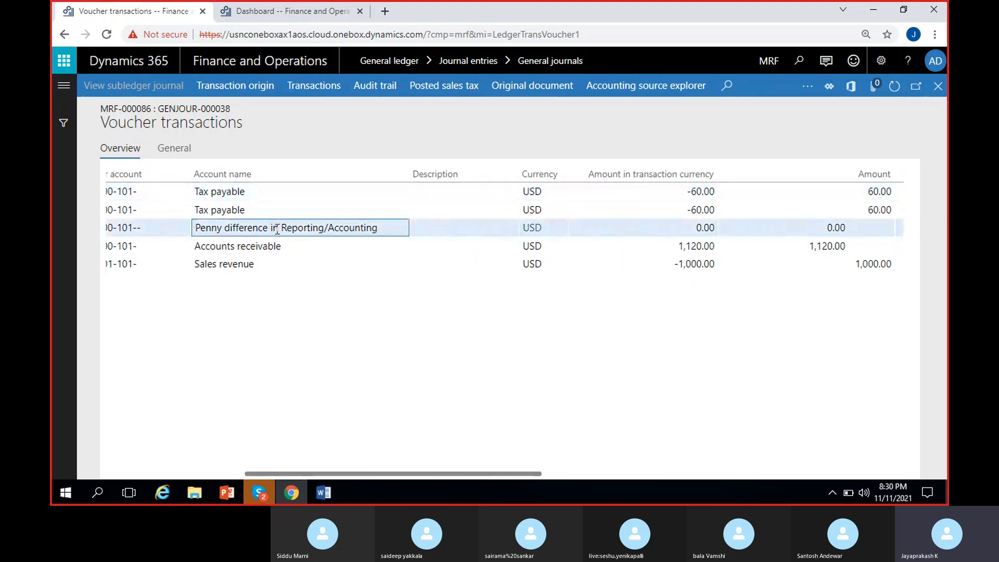
{"action": "scroll", "coordinate": [242, 228], "scroll_direction": "left", "scroll_amount": 2}
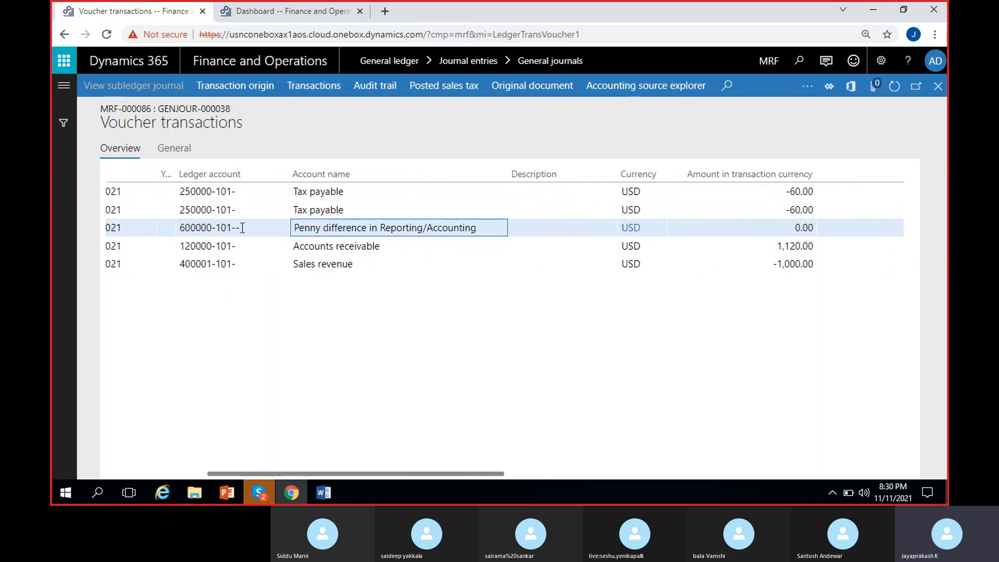
{"action": "scroll", "coordinate": [408, 330], "scroll_direction": "right", "scroll_amount": 6}
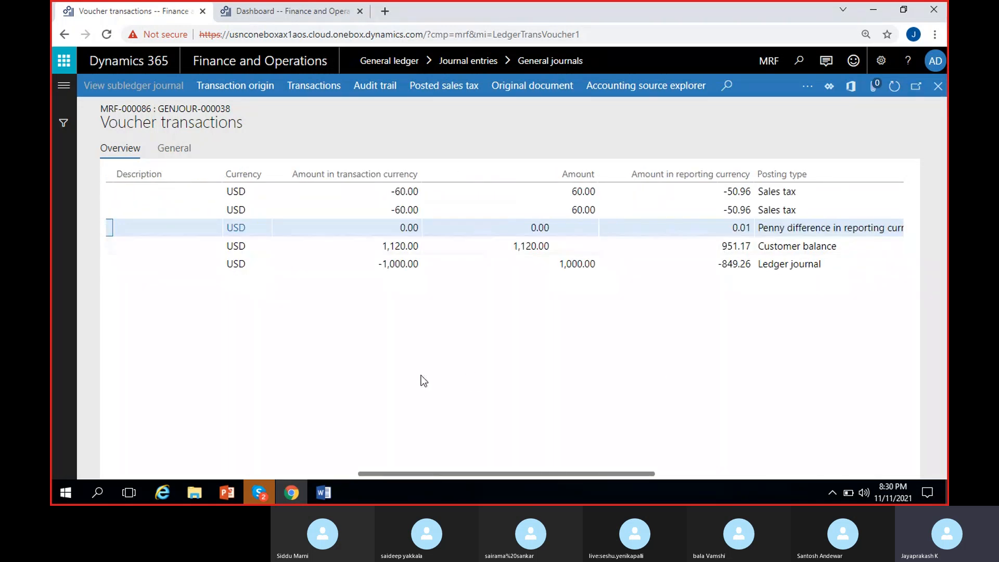
{"action": "scroll", "coordinate": [420, 376], "scroll_direction": "left", "scroll_amount": 8}
- Review the voucher's posted sales tax codes, tax direction and total actual amount, and return to the journal voucher
{"action": "left_click", "coordinate": [466, 89]}
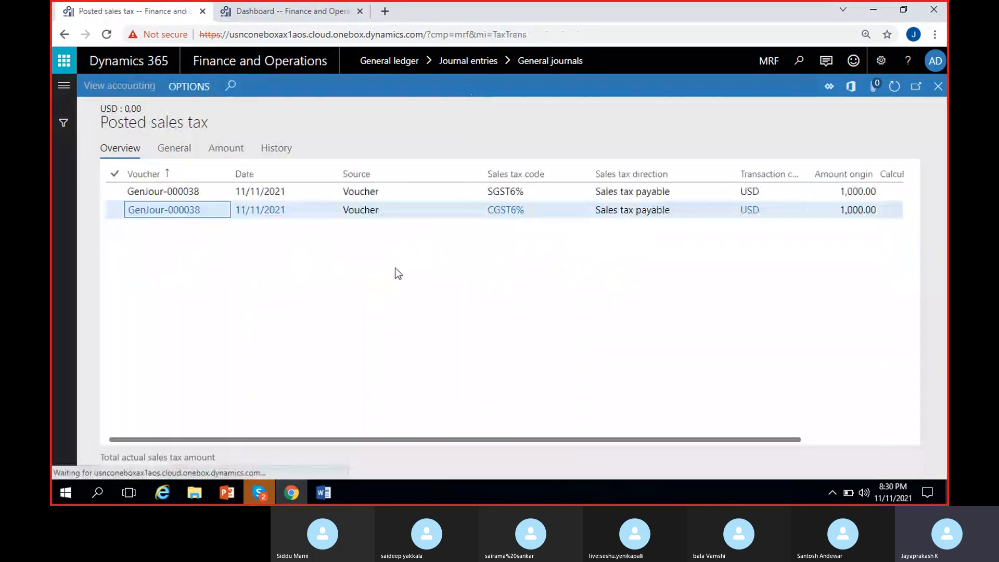
{"action": "left_click", "coordinate": [527, 193]}
{"action": "left_click", "coordinate": [560, 216]}
{"action": "scroll", "coordinate": [520, 313], "scroll_direction": "right", "scroll_amount": 2}
{"action": "left_click", "coordinate": [578, 191]}
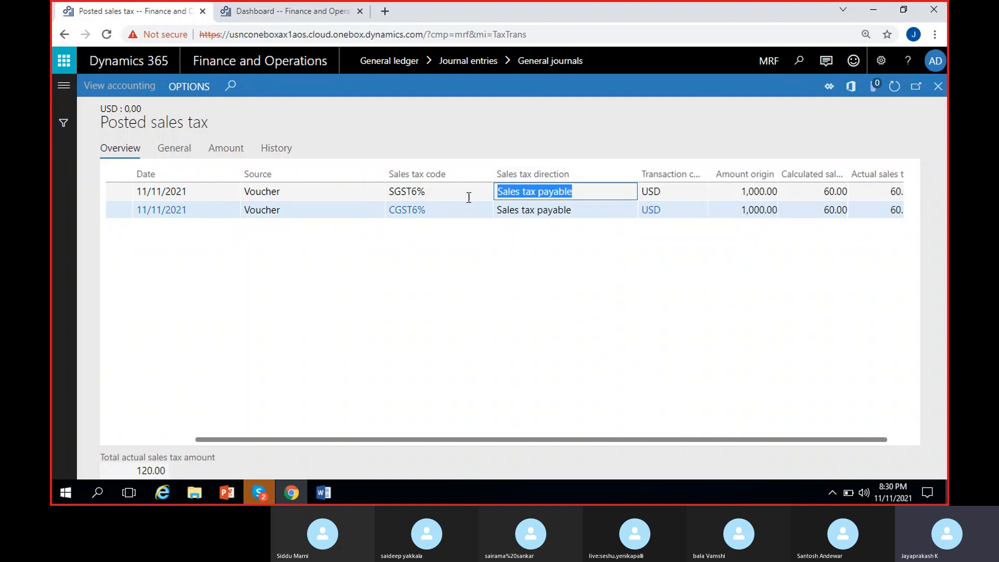
{"action": "left_click", "coordinate": [594, 211]}
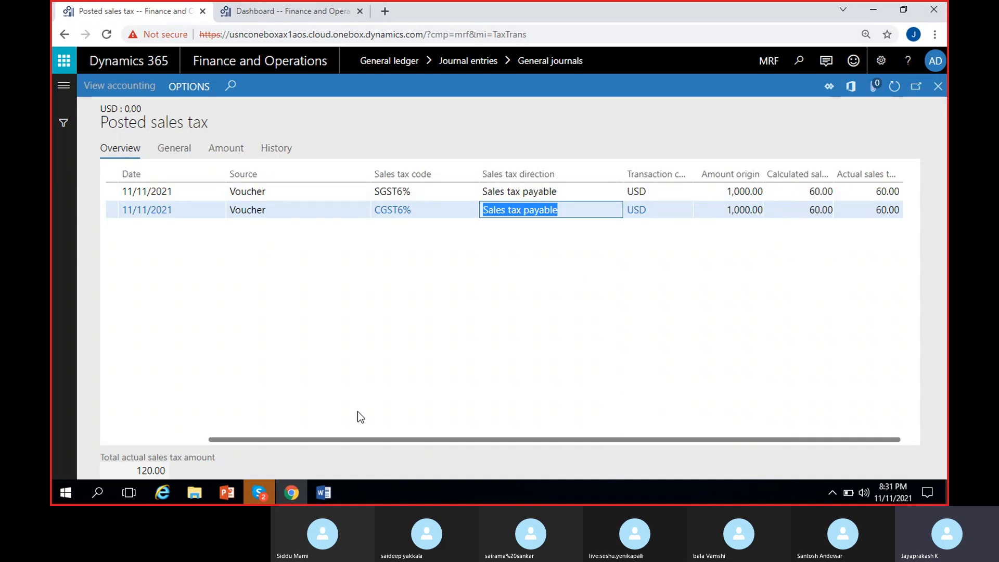
{"action": "left_click", "coordinate": [149, 472]}
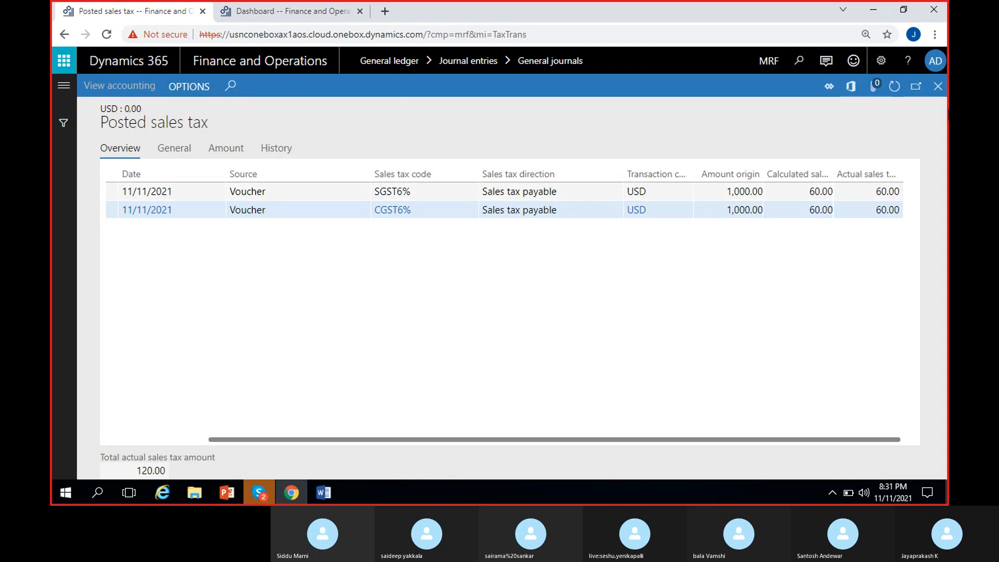
{"action": "left_click", "coordinate": [938, 87]}
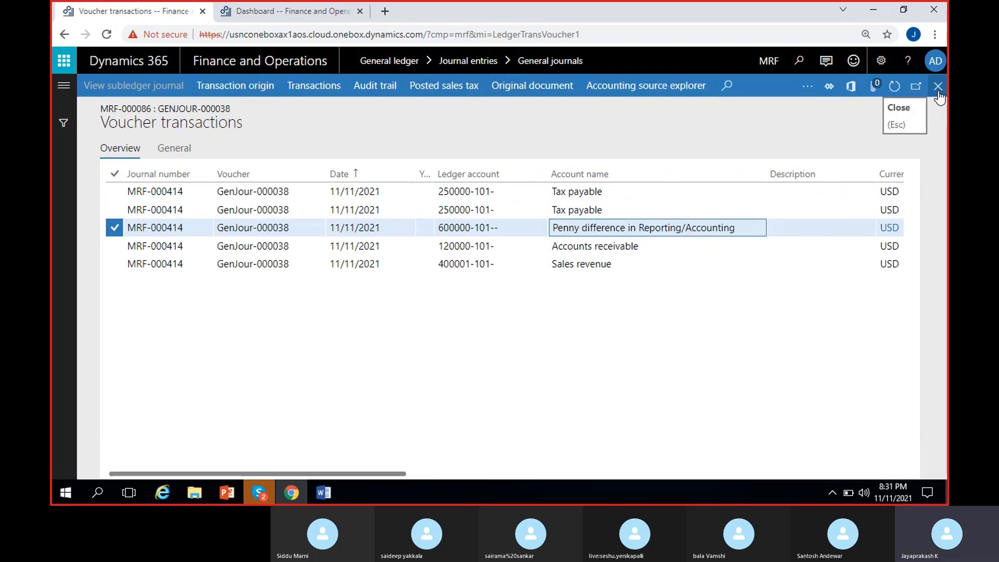
{"action": "left_click", "coordinate": [939, 94]}
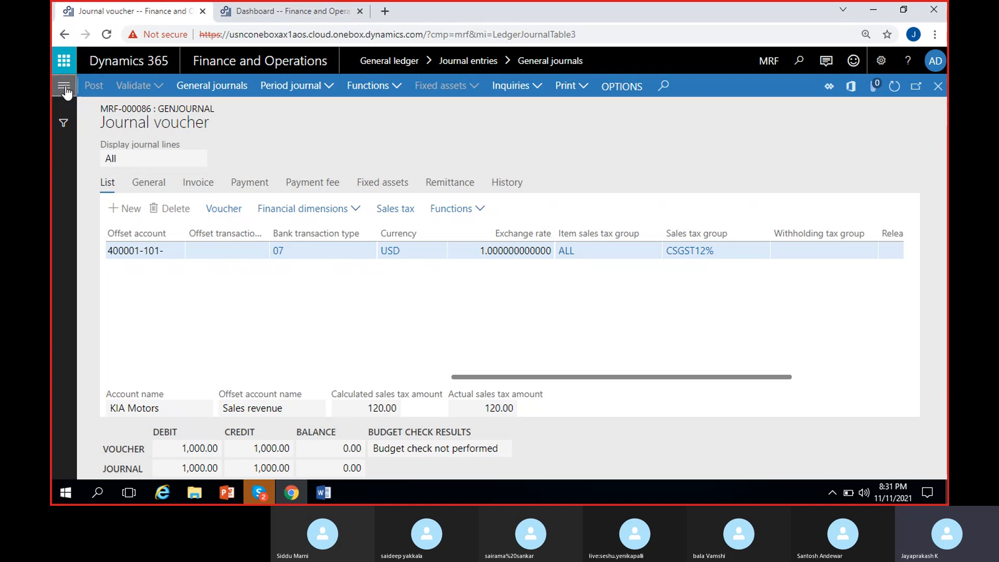
- Open the customer transactions of KIA Motors from the accounts receivable list of all customers
{"action": "left_click", "coordinate": [64, 87]}
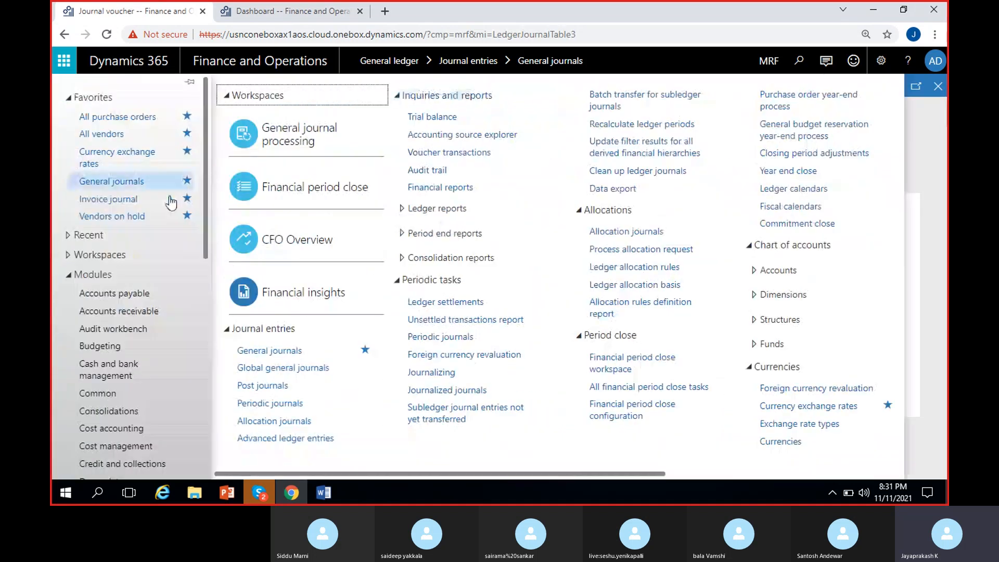
{"action": "left_click", "coordinate": [132, 312]}
{"action": "left_click", "coordinate": [252, 244]}
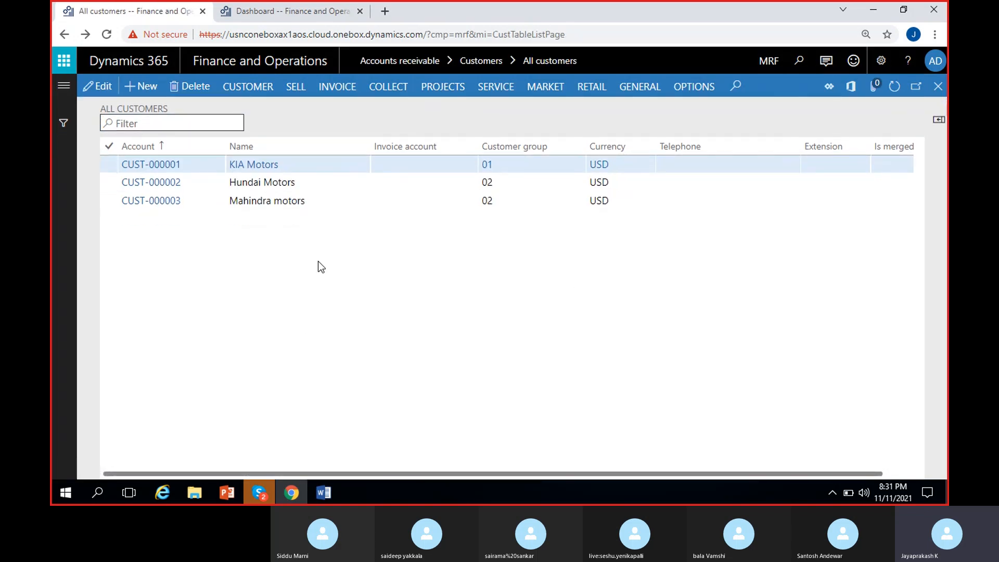
{"action": "left_click", "coordinate": [309, 170]}
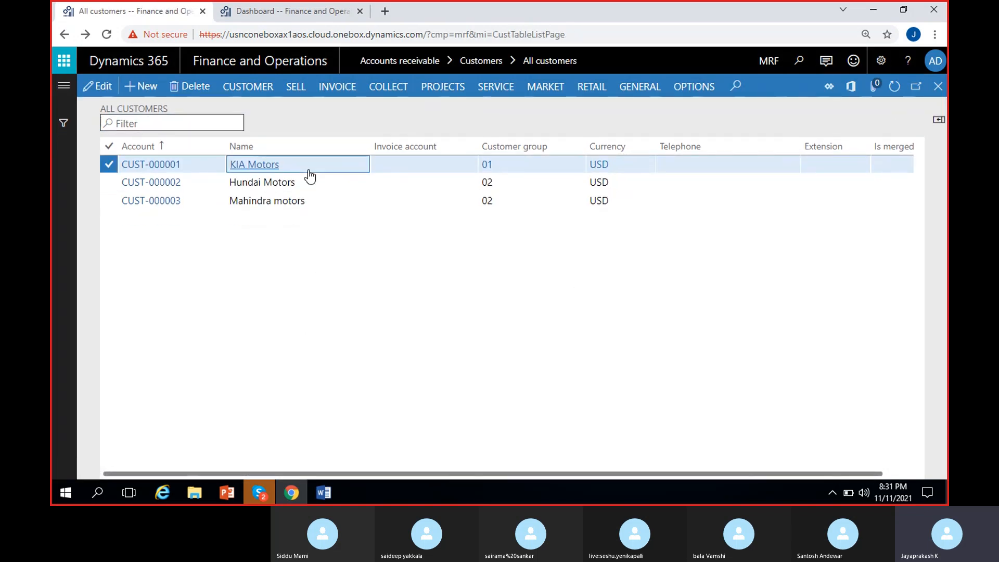
{"action": "left_click", "coordinate": [250, 94]}
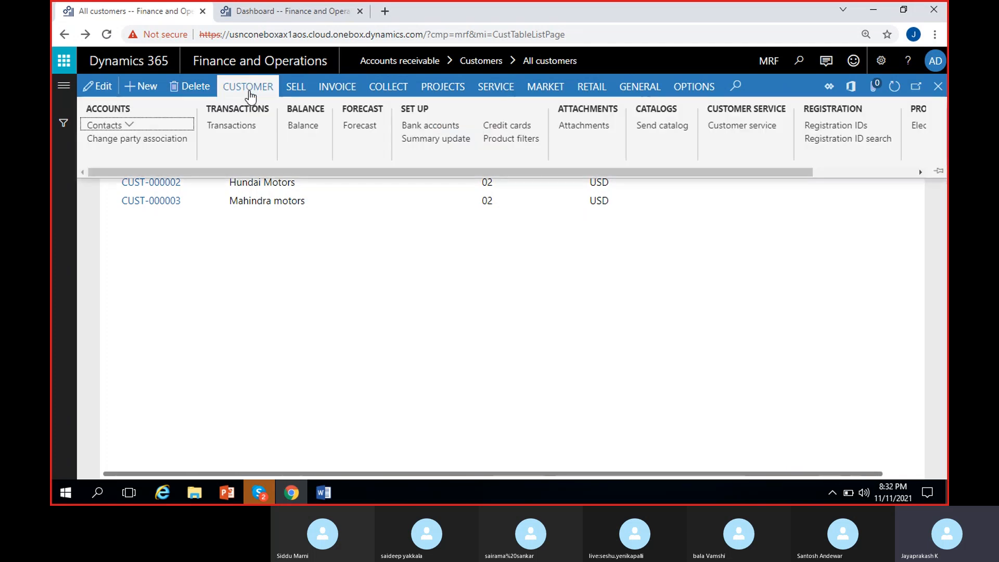
{"action": "left_click", "coordinate": [241, 126]}
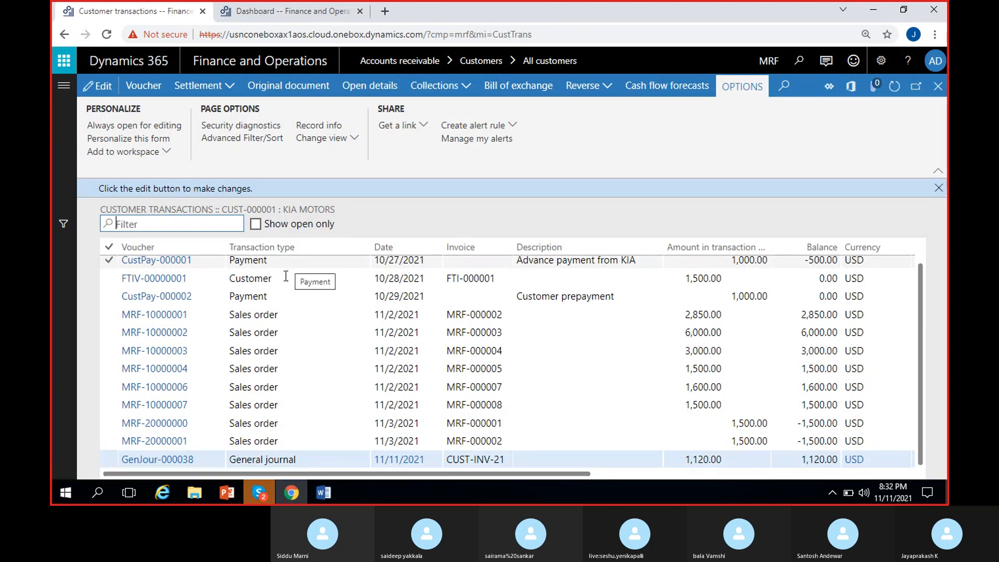
- Check the invoice number, description and transaction amount of KIA Motors' general journal transaction, and close the customer transactions
{"action": "left_click", "coordinate": [528, 458]}
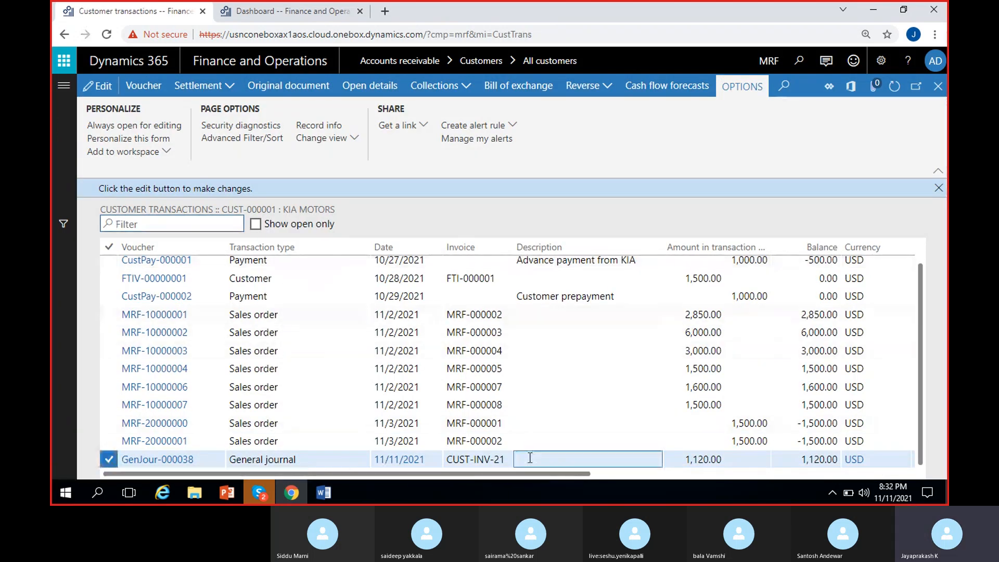
{"action": "left_click", "coordinate": [508, 461]}
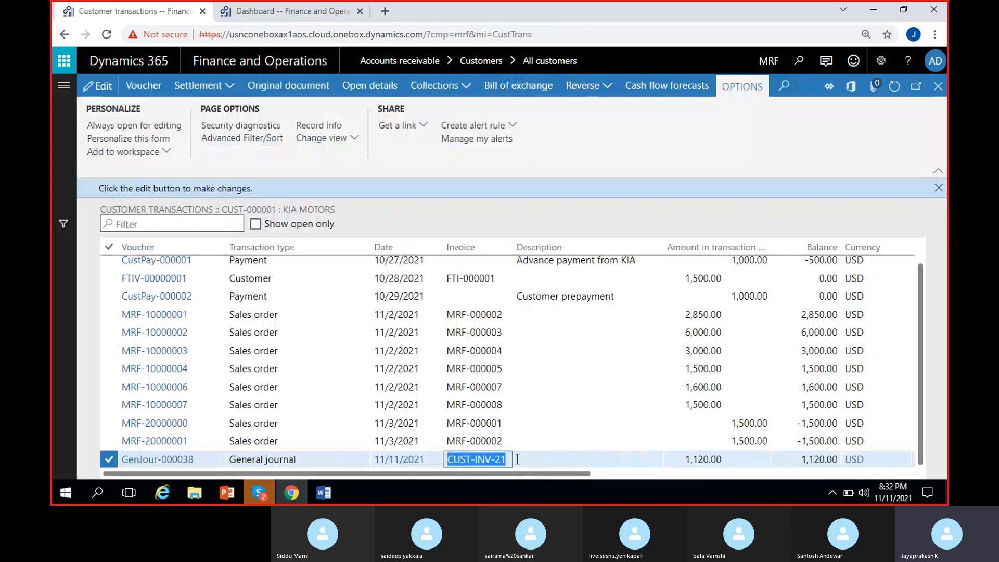
{"action": "left_click_drag", "start_coordinate": [510, 460], "coordinate": [398, 468]}
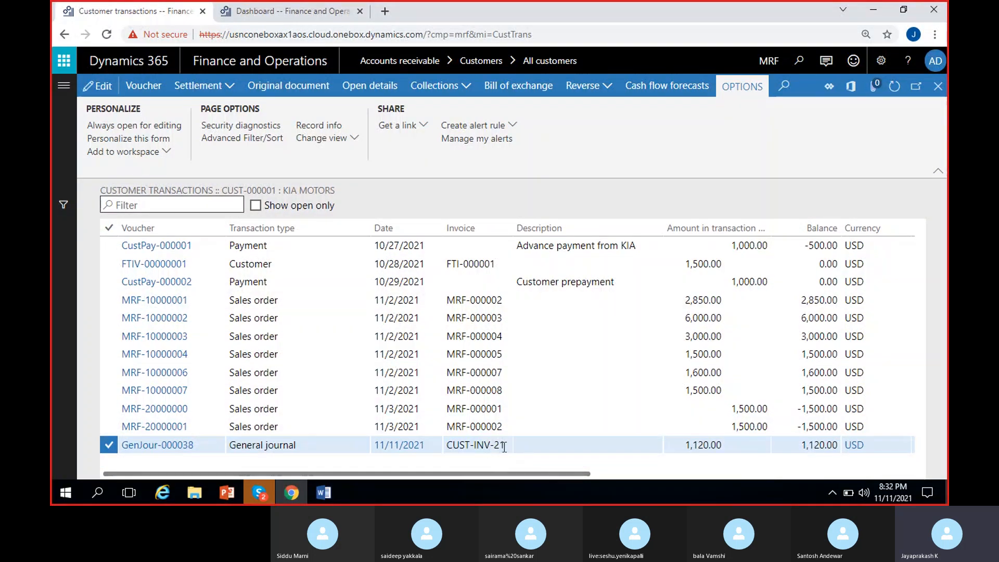
{"action": "left_click", "coordinate": [541, 445]}
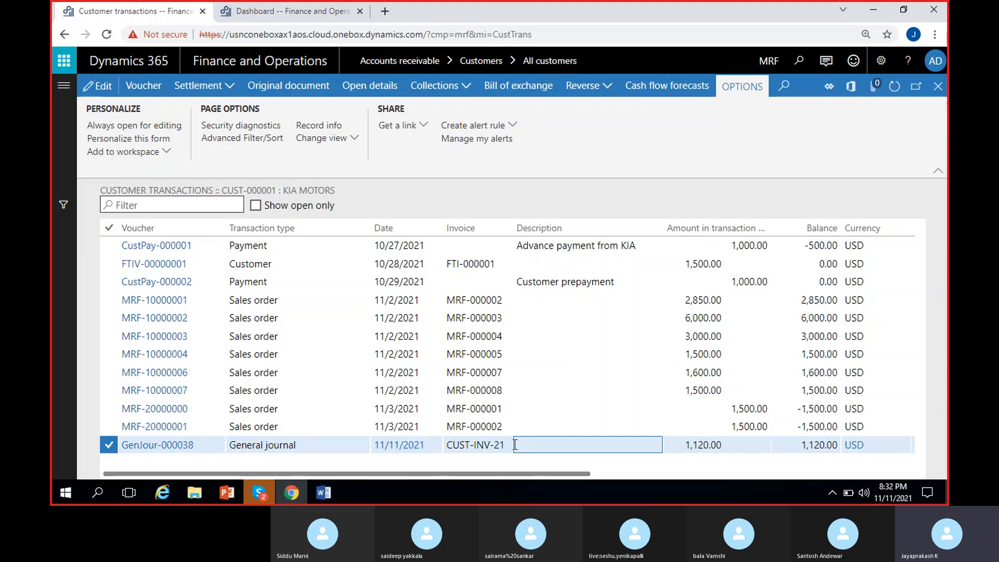
{"action": "scroll", "coordinate": [715, 443], "scroll_direction": "right", "scroll_amount": 3}
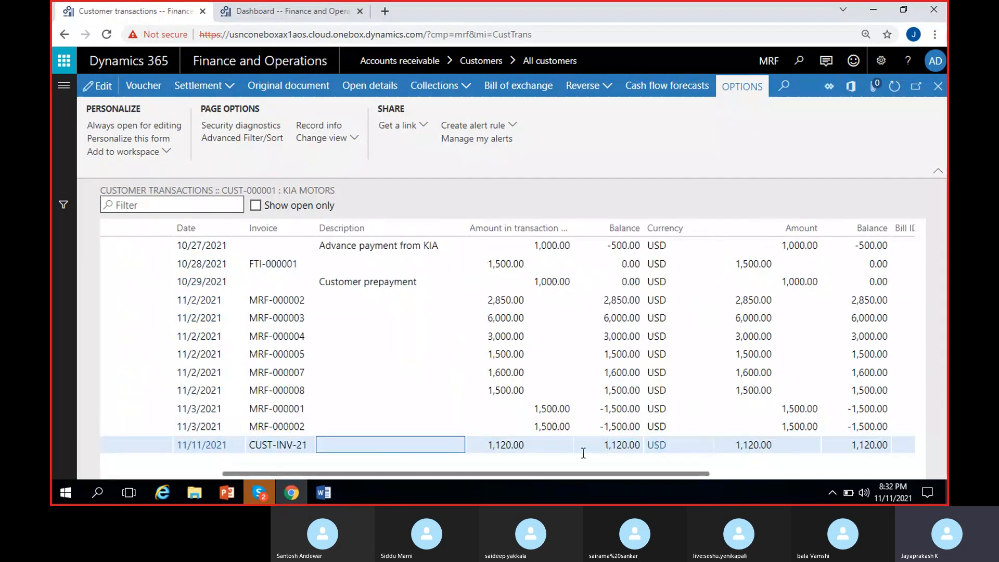
{"action": "scroll", "coordinate": [584, 452], "scroll_direction": "left", "scroll_amount": 3}
{"action": "left_click", "coordinate": [679, 452]}
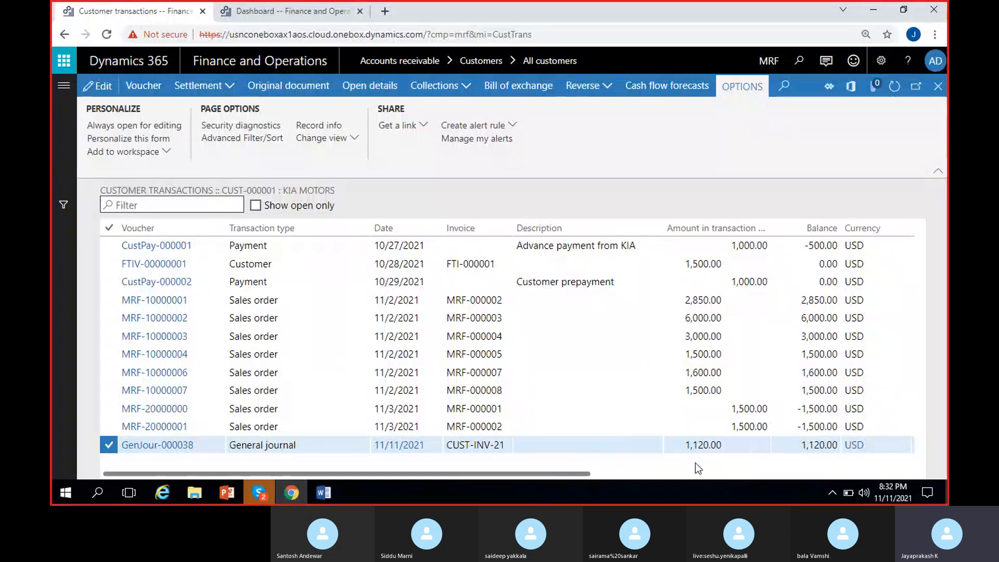
{"action": "left_click", "coordinate": [692, 451]}
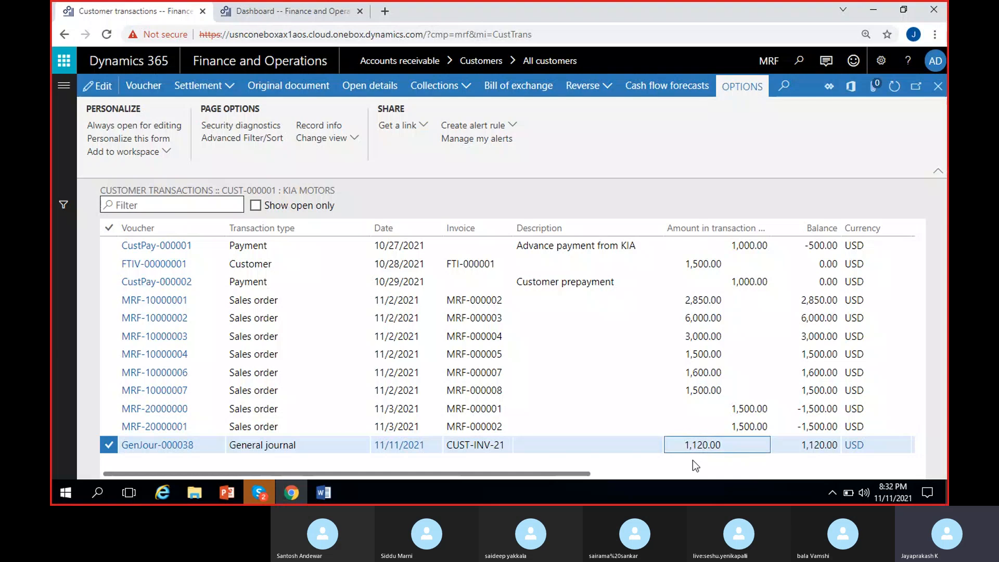
{"action": "left_click_drag", "start_coordinate": [692, 451], "coordinate": [724, 450]}
{"action": "left_click", "coordinate": [732, 460]}
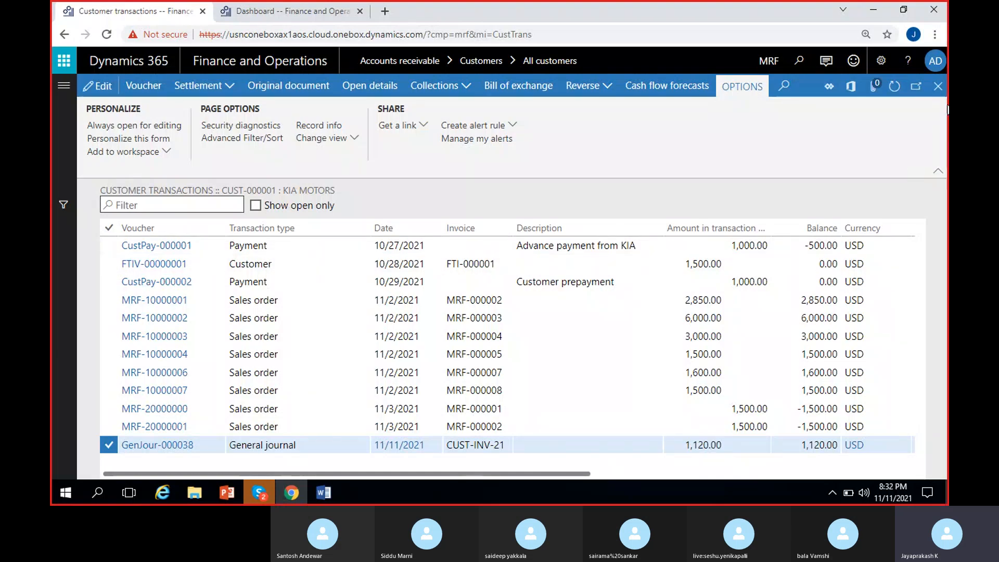
{"action": "left_click", "coordinate": [938, 86]}
- Create a new free text invoice in accounts receivable for the customer Hundai Motors
{"action": "left_click", "coordinate": [64, 87]}
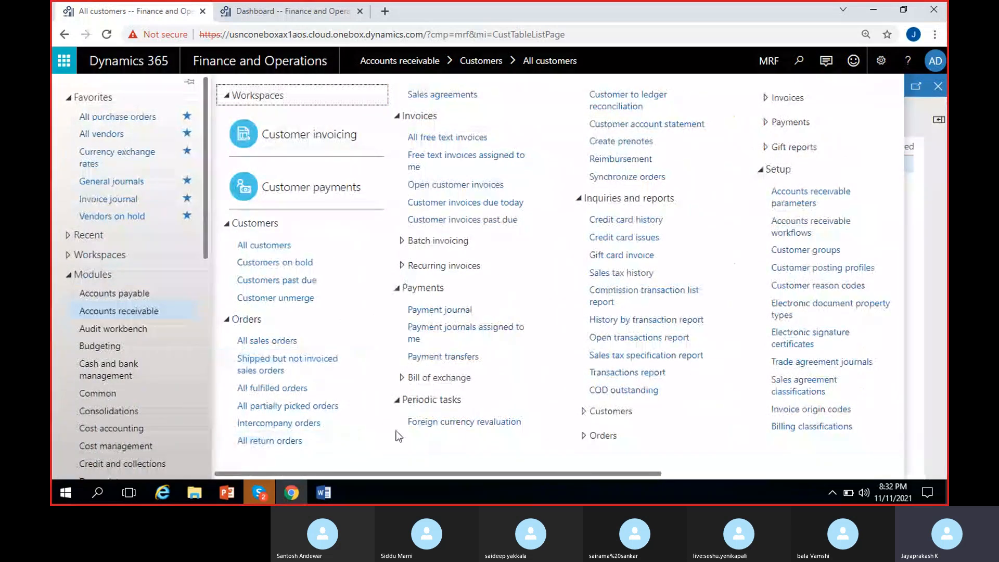
{"action": "left_click", "coordinate": [436, 140]}
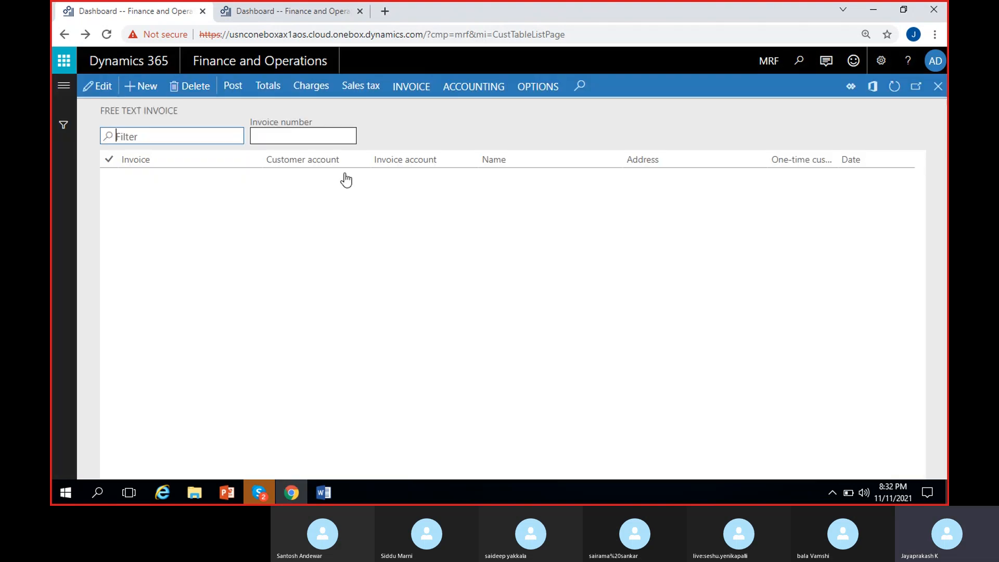
{"action": "left_click", "coordinate": [141, 88]}
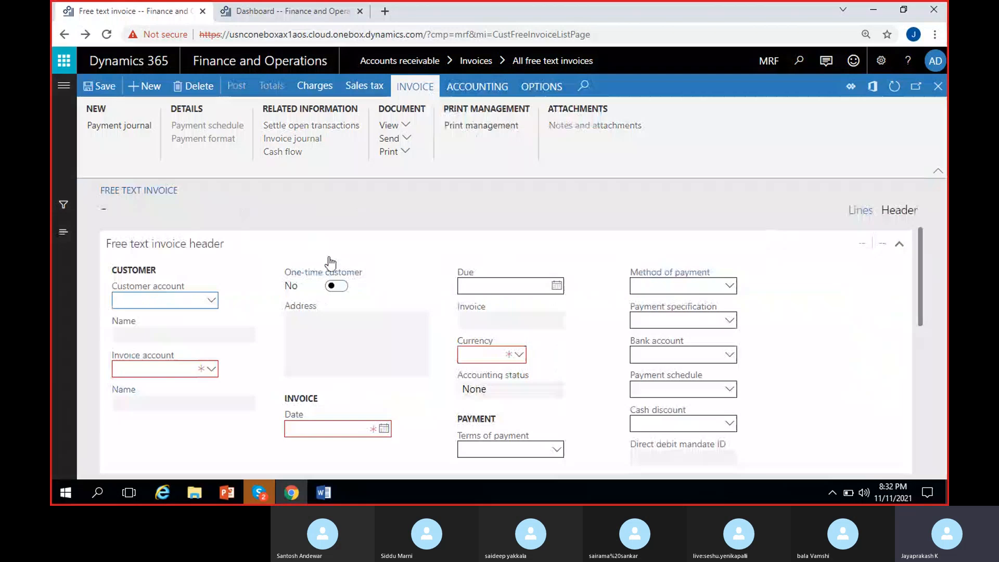
{"action": "left_click", "coordinate": [211, 302]}
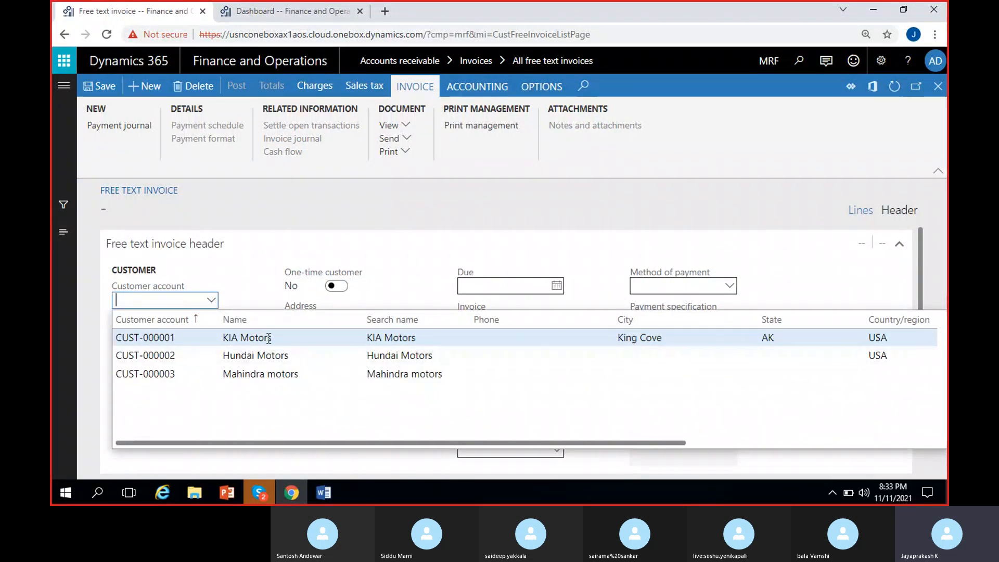
{"action": "left_click", "coordinate": [263, 360]}
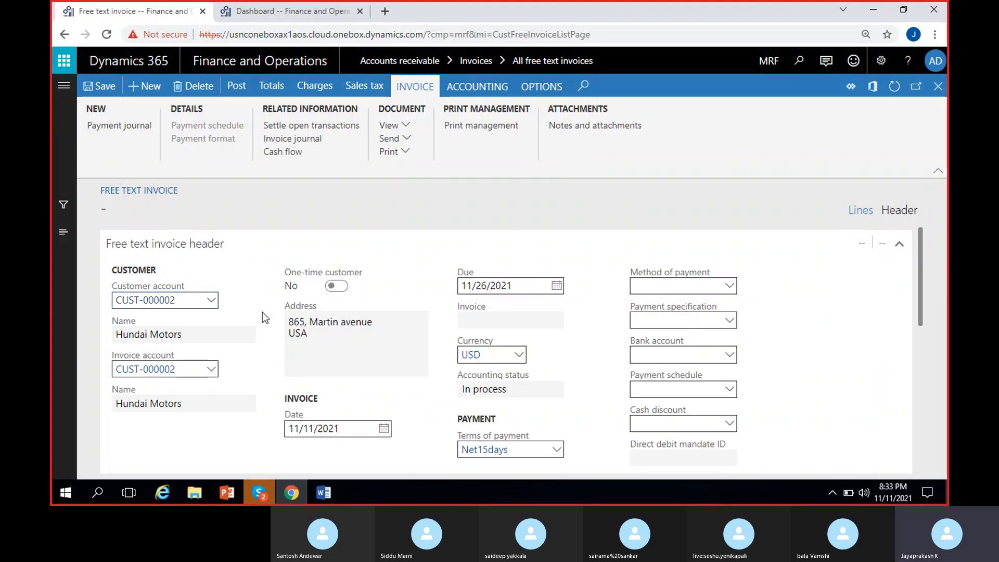
- Set the main account of the Hundai Motors invoice line to 400002, Subscription revenue
{"action": "scroll", "coordinate": [262, 311], "scroll_direction": "down", "scroll_amount": 4}
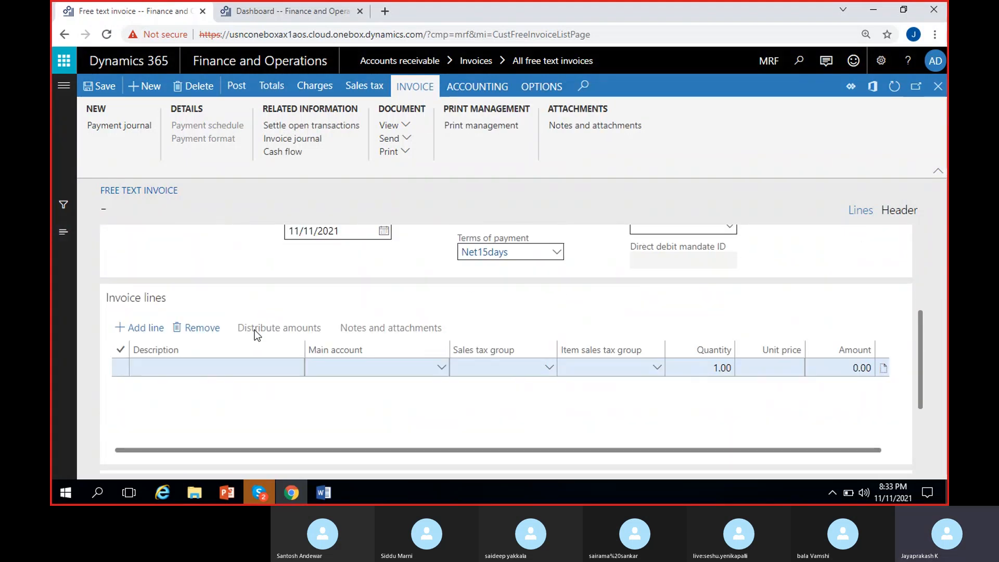
{"action": "left_click", "coordinate": [444, 368]}
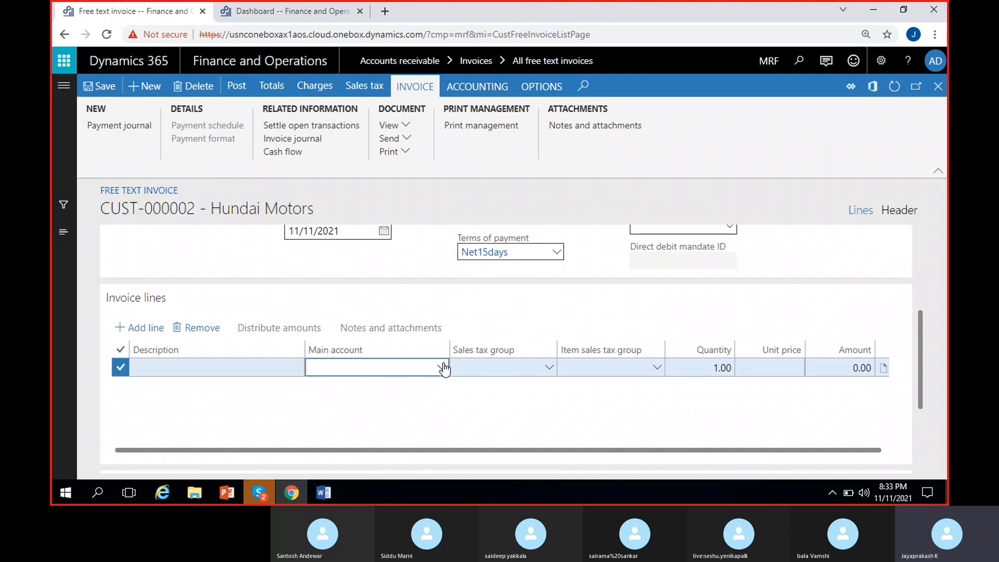
{"action": "left_click", "coordinate": [442, 370]}
{"action": "type", "text": "4"}
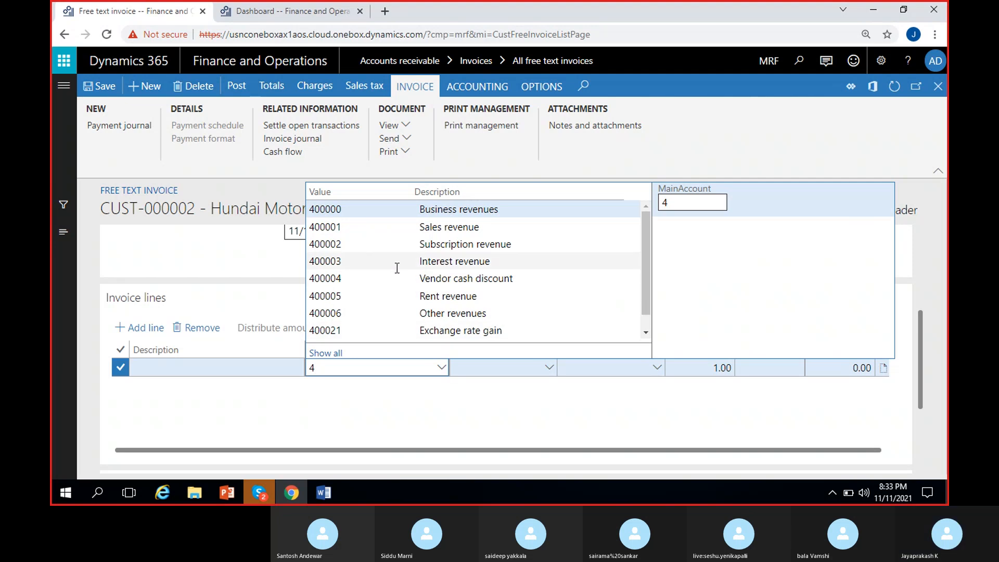
{"action": "left_click", "coordinate": [364, 244]}
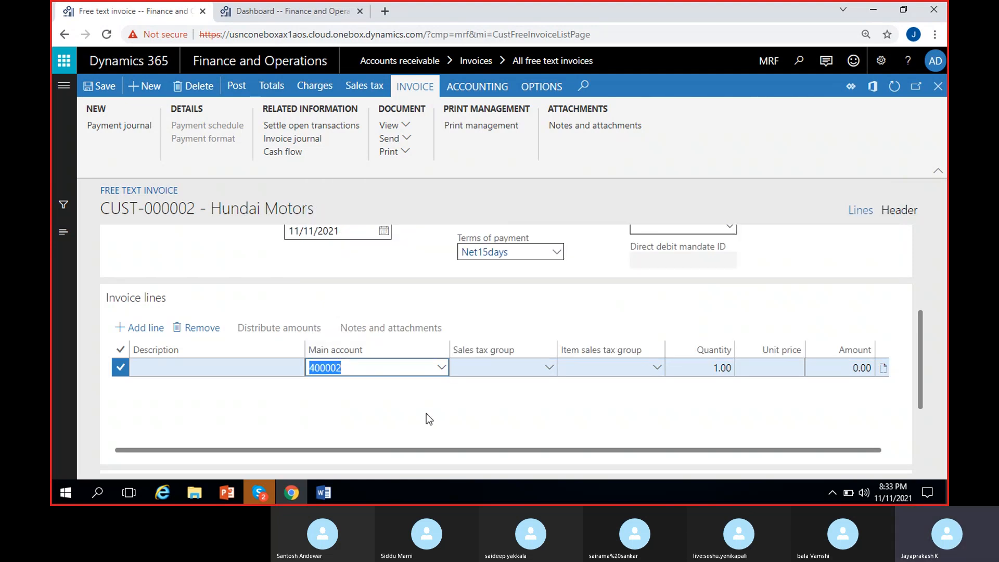
- Set the unit price of the invoice line to 2000
{"action": "scroll", "coordinate": [426, 413], "scroll_direction": "down", "scroll_amount": 2}
{"action": "scroll", "coordinate": [466, 384], "scroll_direction": "up", "scroll_amount": 2}
{"action": "left_click_drag", "start_coordinate": [727, 450], "coordinate": [742, 451]}
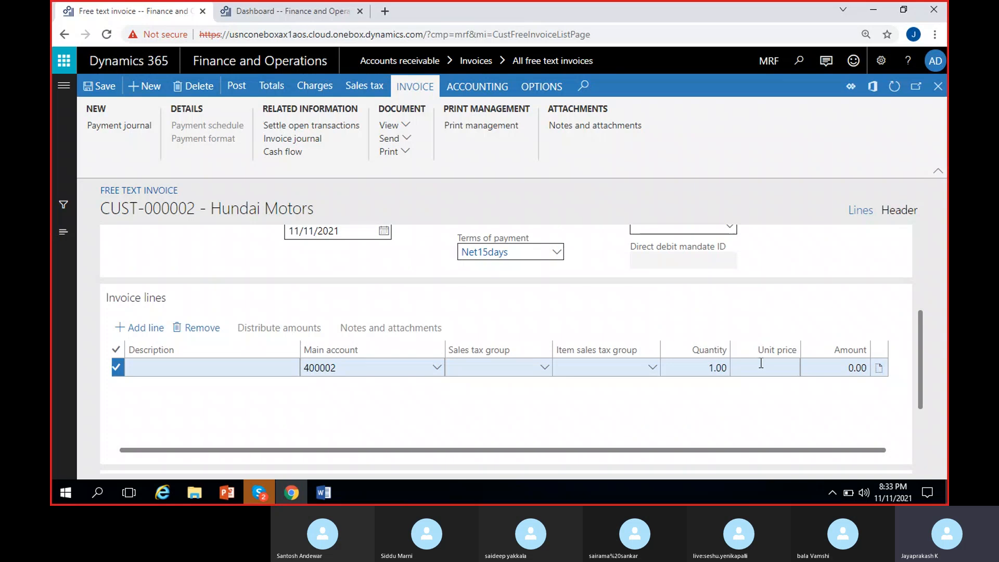
{"action": "left_click", "coordinate": [761, 364]}
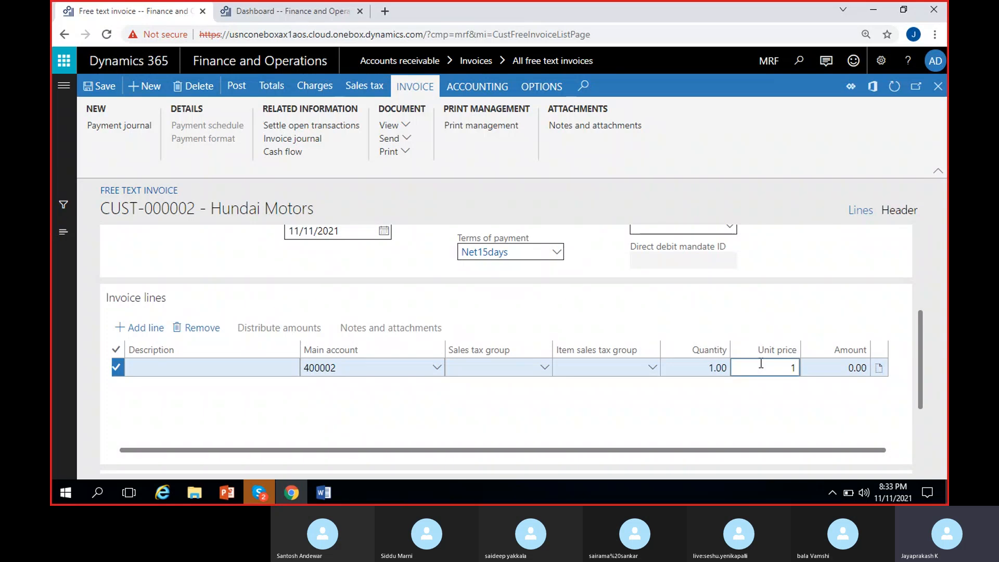
{"action": "type", "text": "2000"}
{"action": "left_click", "coordinate": [739, 423]}
- Assign the sales tax group CSGST5% and the item sales tax group ALL to the invoice line
{"action": "left_click", "coordinate": [513, 368]}
{"action": "left_click", "coordinate": [591, 368]}
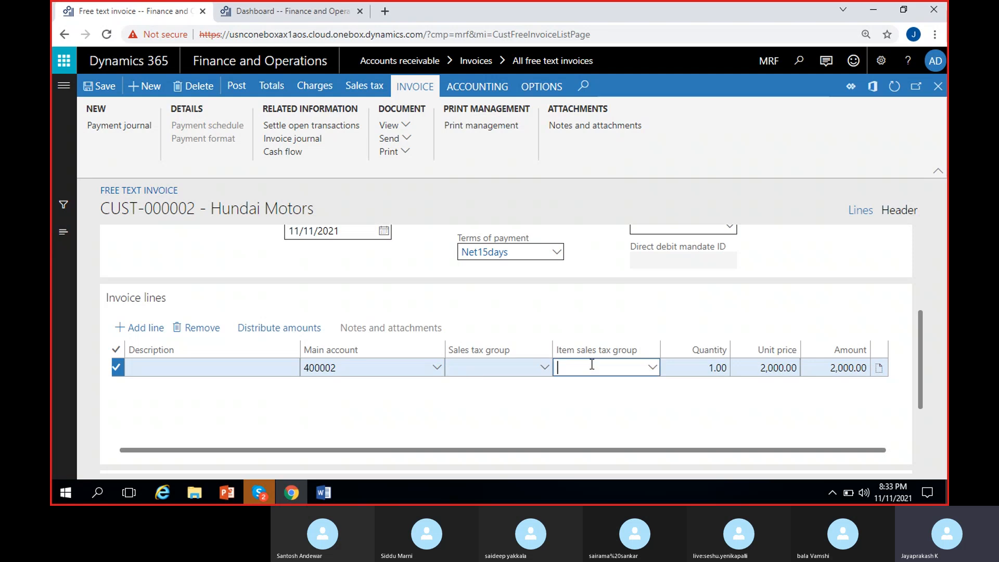
{"action": "left_click", "coordinate": [482, 368]}
{"action": "left_click", "coordinate": [589, 371]}
{"action": "left_click", "coordinate": [463, 397]}
{"action": "left_click_drag", "start_coordinate": [923, 367], "coordinate": [921, 332]}
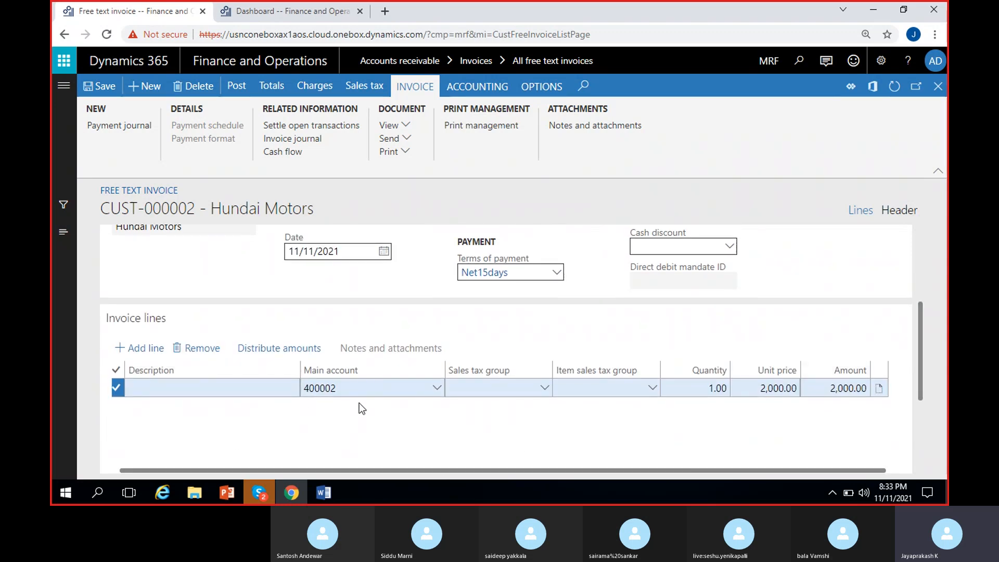
{"action": "left_click", "coordinate": [511, 390]}
{"action": "key", "text": "Tab"}
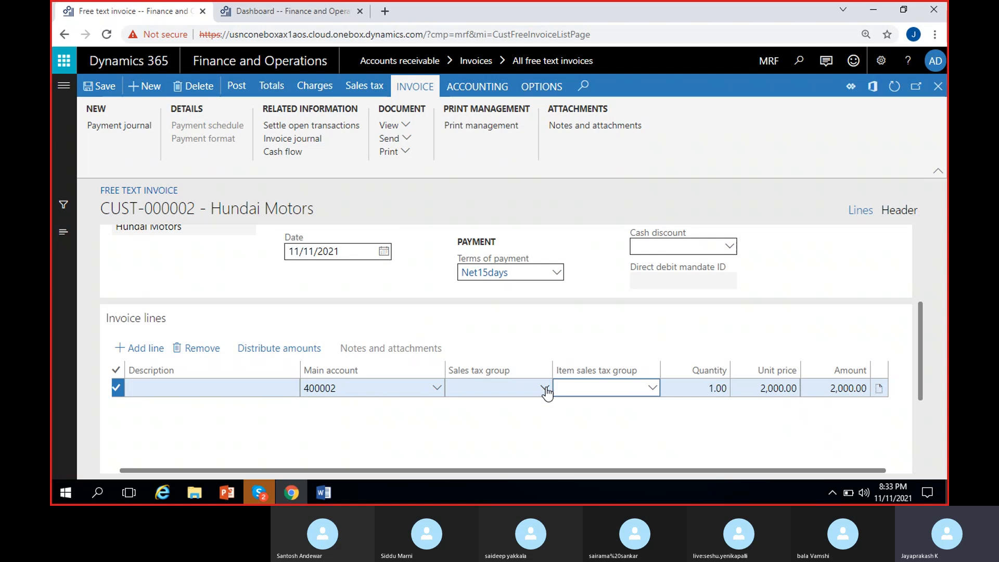
{"action": "left_click", "coordinate": [545, 389]}
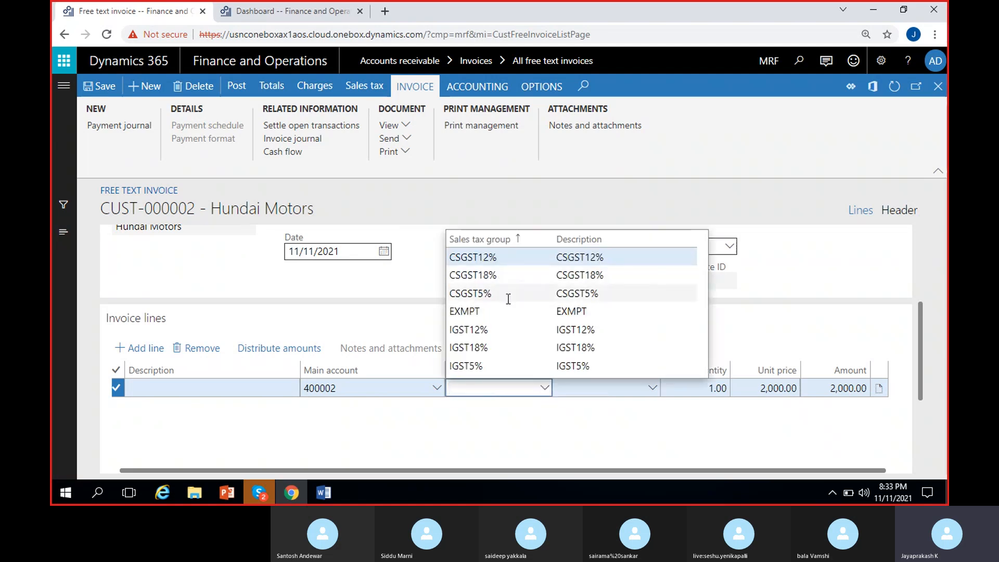
{"action": "left_click", "coordinate": [495, 293]}
{"action": "left_click", "coordinate": [498, 425]}
{"action": "left_click", "coordinate": [652, 388]}
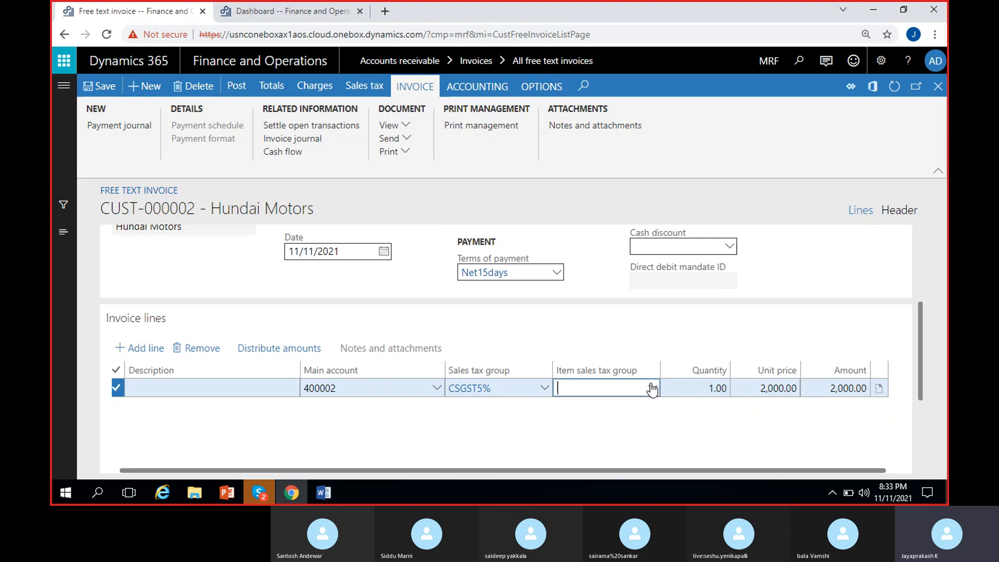
{"action": "left_click", "coordinate": [585, 261]}
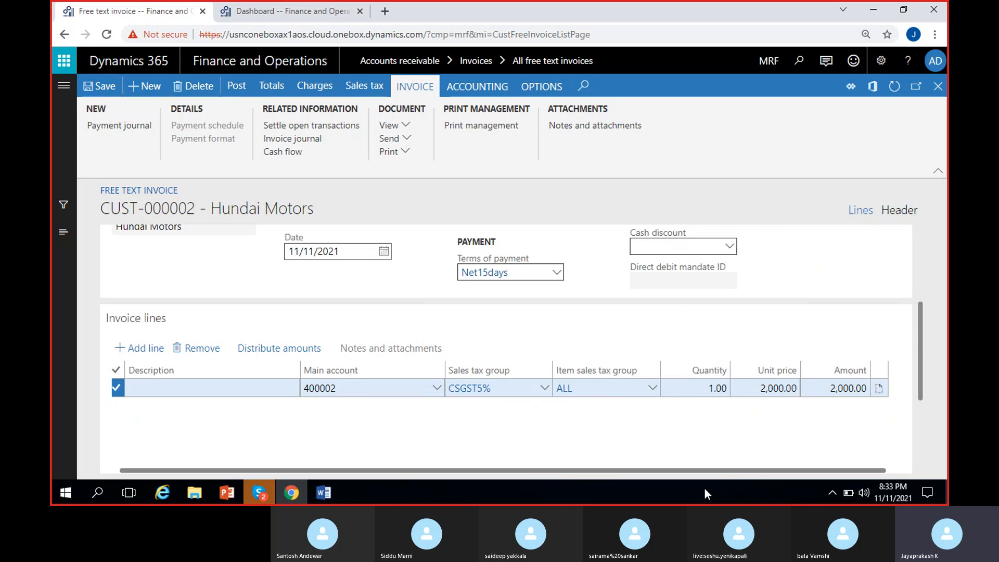
- Check the invoice's sales tax codes, percentages and total actual sales tax amount, and close the sales tax transactions
{"action": "left_click", "coordinate": [373, 88]}
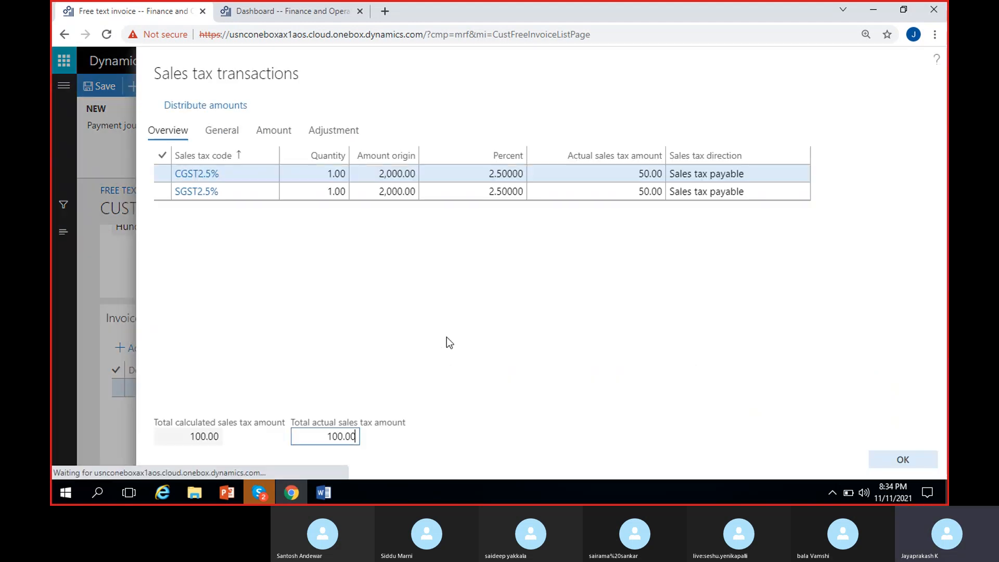
{"action": "left_click", "coordinate": [470, 180]}
{"action": "left_click", "coordinate": [484, 191]}
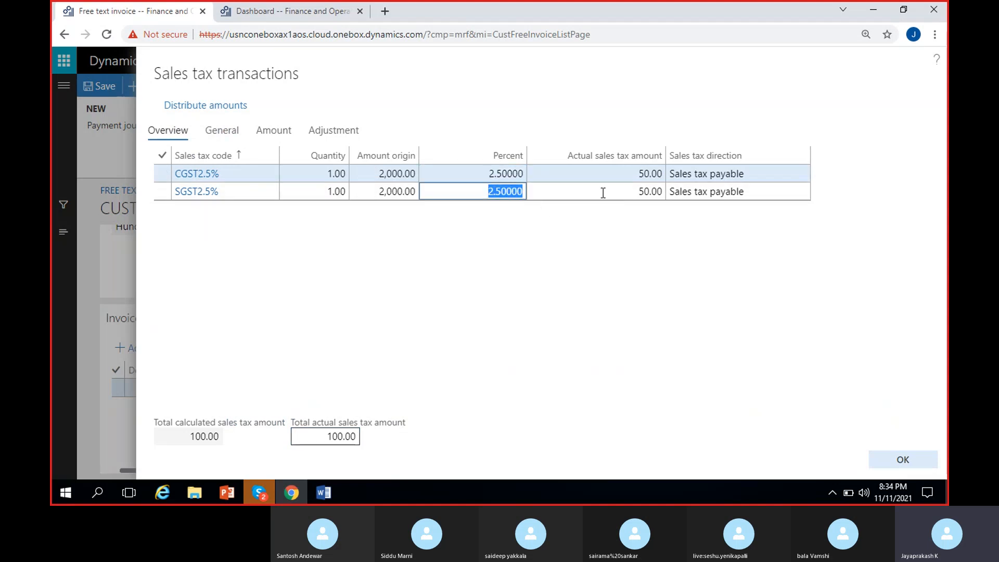
{"action": "left_click", "coordinate": [298, 444]}
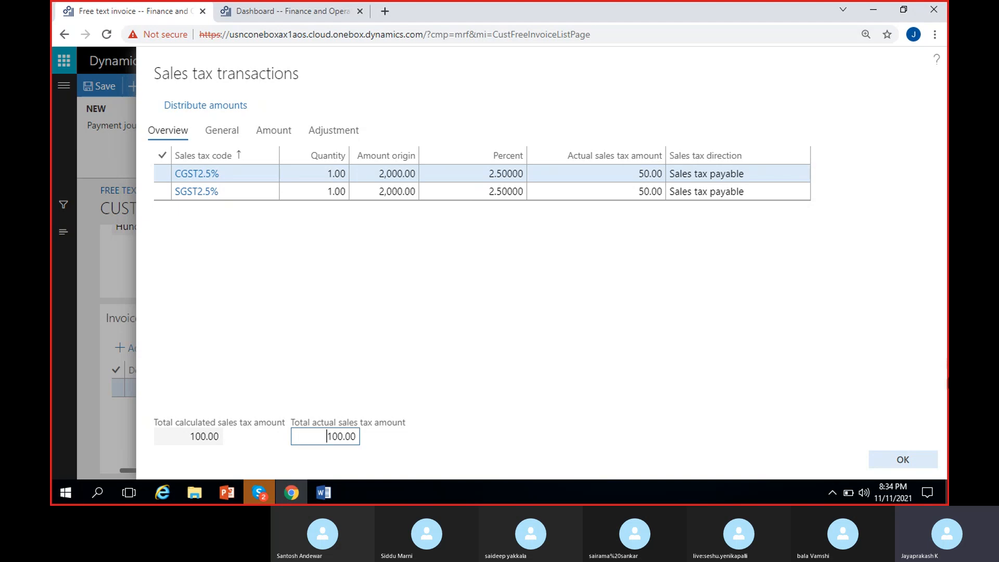
{"action": "left_click", "coordinate": [912, 459]}
- Post the Hundai Motors free text invoice with the default posting parameters and dismiss the completion message
{"action": "left_click", "coordinate": [240, 88]}
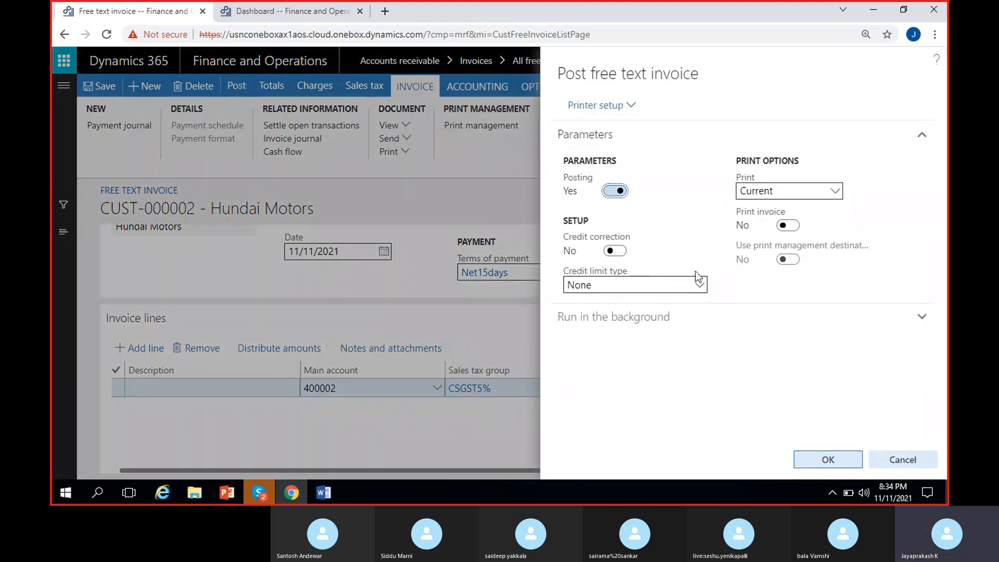
{"action": "left_click", "coordinate": [833, 467]}
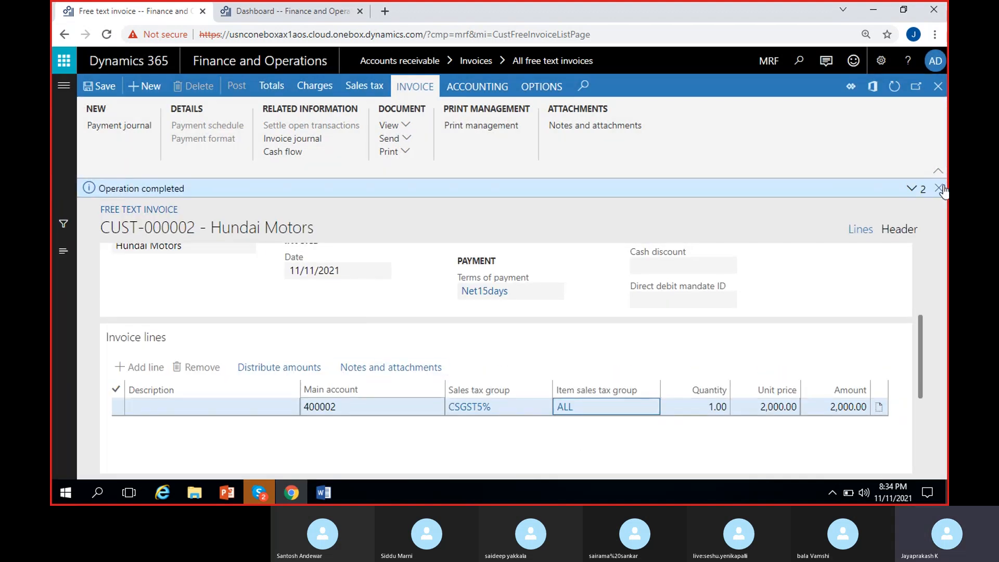
{"action": "left_click", "coordinate": [941, 190]}
{"action": "left_click", "coordinate": [647, 394]}
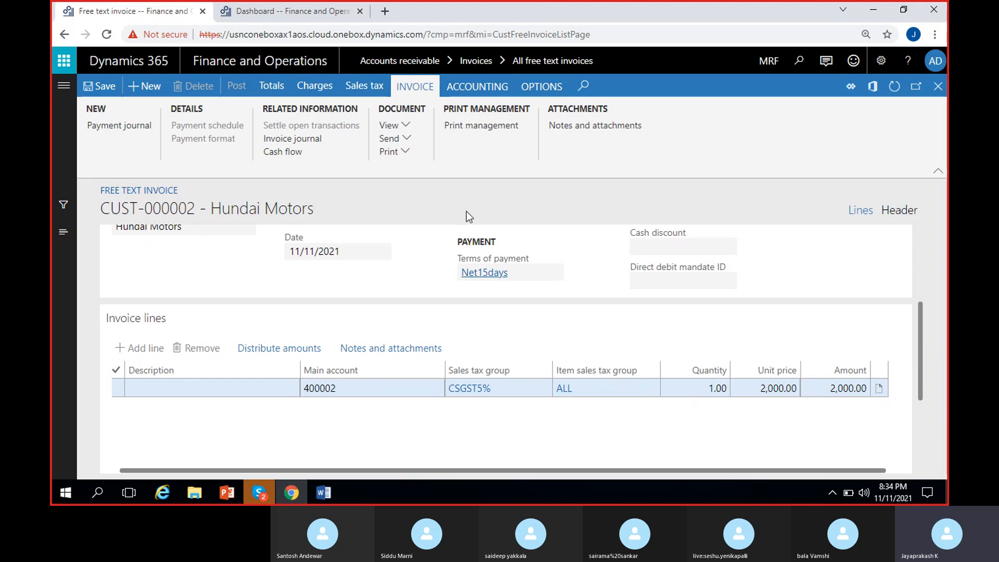
- View the original of the posted invoice, check its unit price, sales tax and total, and close the report
{"action": "left_click", "coordinate": [408, 129]}
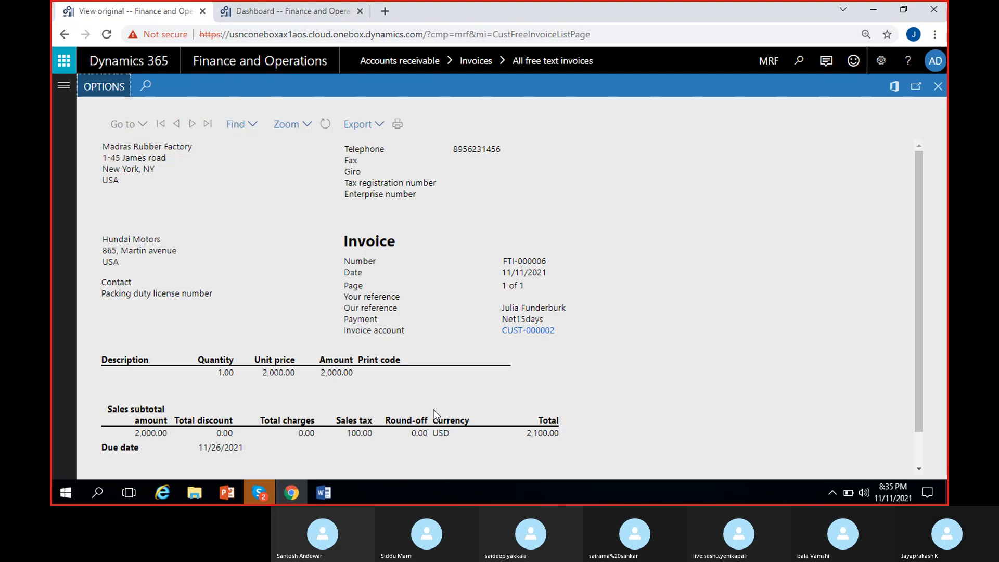
{"action": "scroll", "coordinate": [341, 398], "scroll_direction": "down", "scroll_amount": 1}
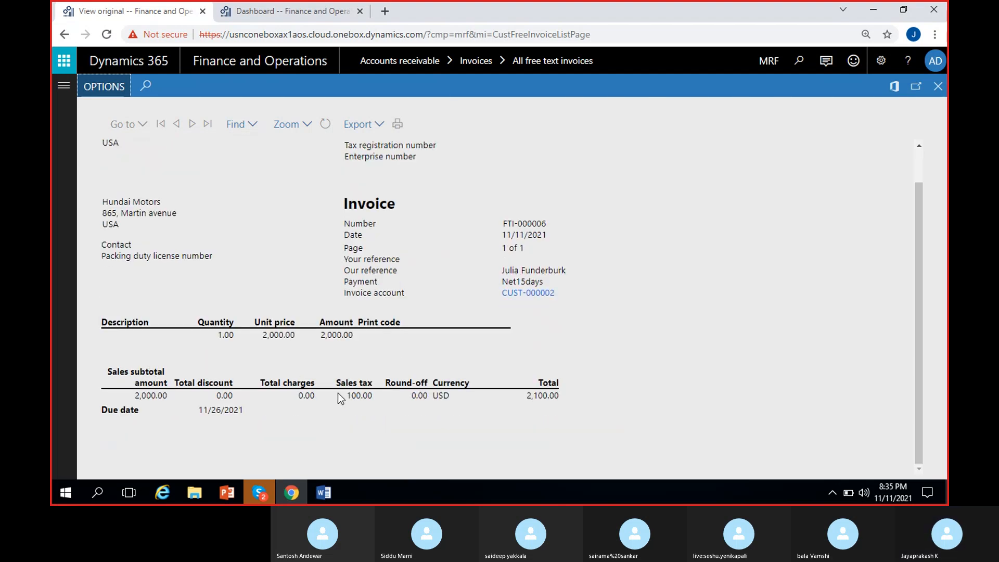
{"action": "double_click", "coordinate": [276, 335]}
{"action": "left_click", "coordinate": [287, 379]}
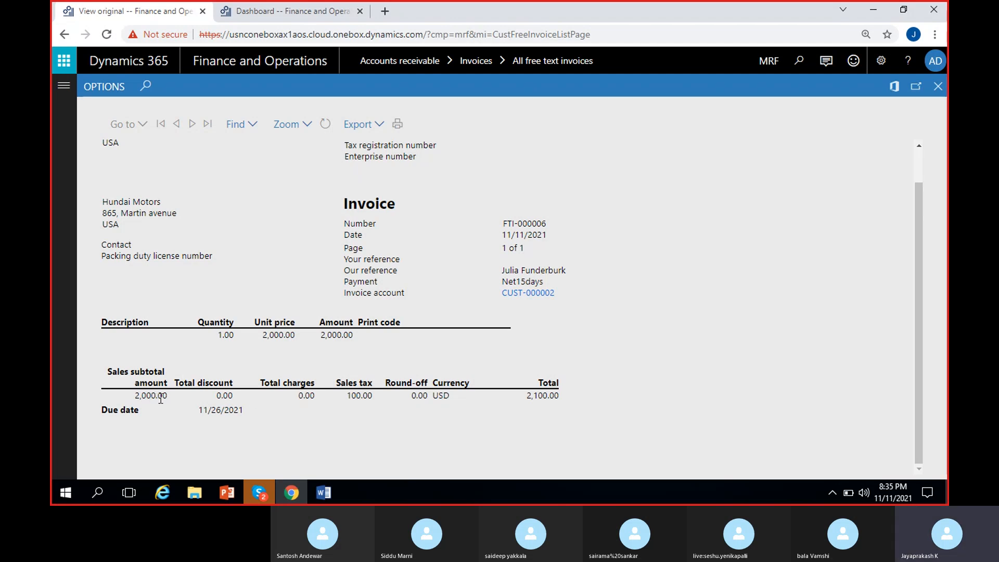
{"action": "double_click", "coordinate": [535, 399]}
{"action": "scroll", "coordinate": [442, 420], "scroll_direction": "up", "scroll_amount": 1}
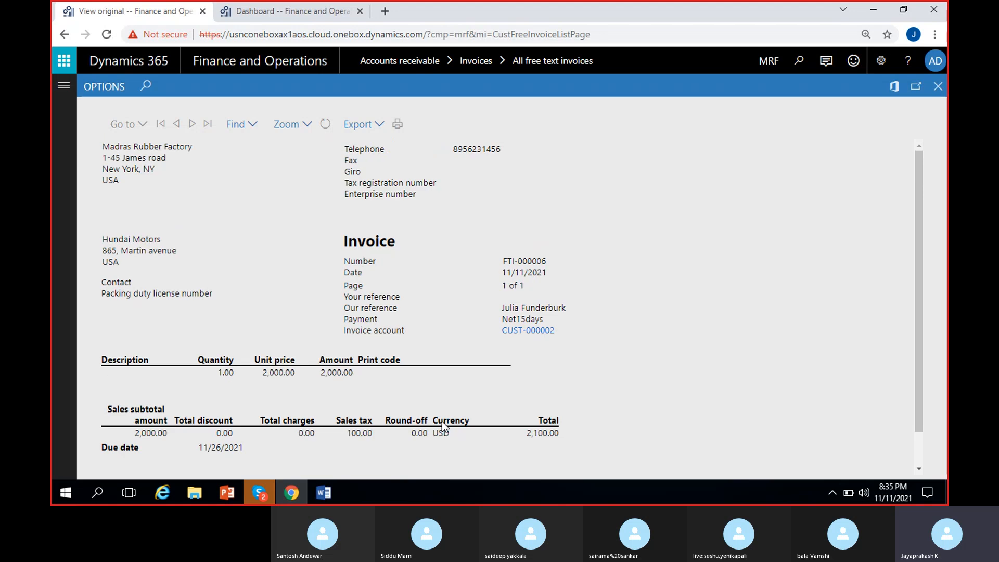
{"action": "scroll", "coordinate": [442, 422], "scroll_direction": "down", "scroll_amount": 1}
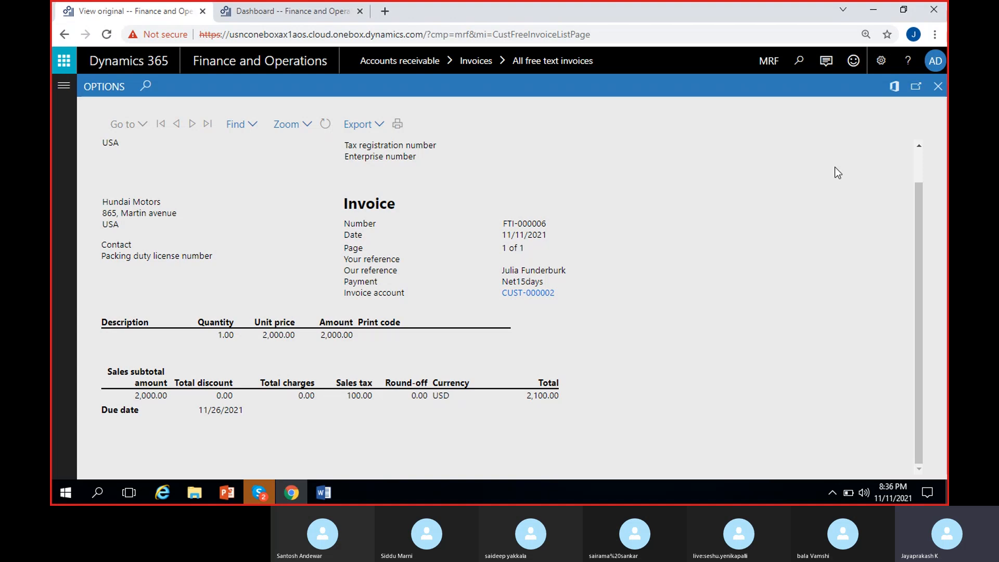
{"action": "left_click", "coordinate": [938, 86]}
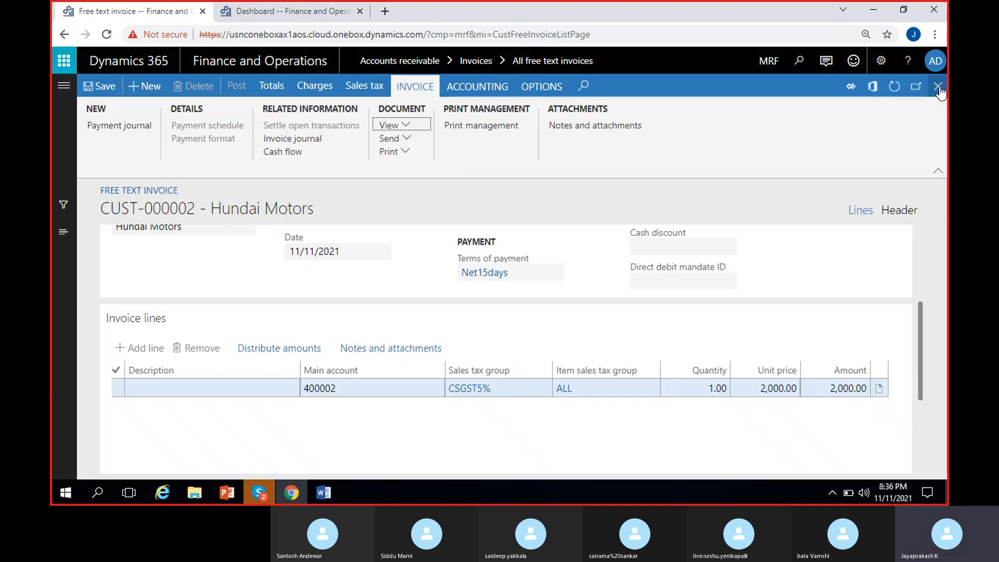
- Close the free text invoice and the list of all free text invoices, returning to the dashboard
{"action": "left_click", "coordinate": [579, 394]}
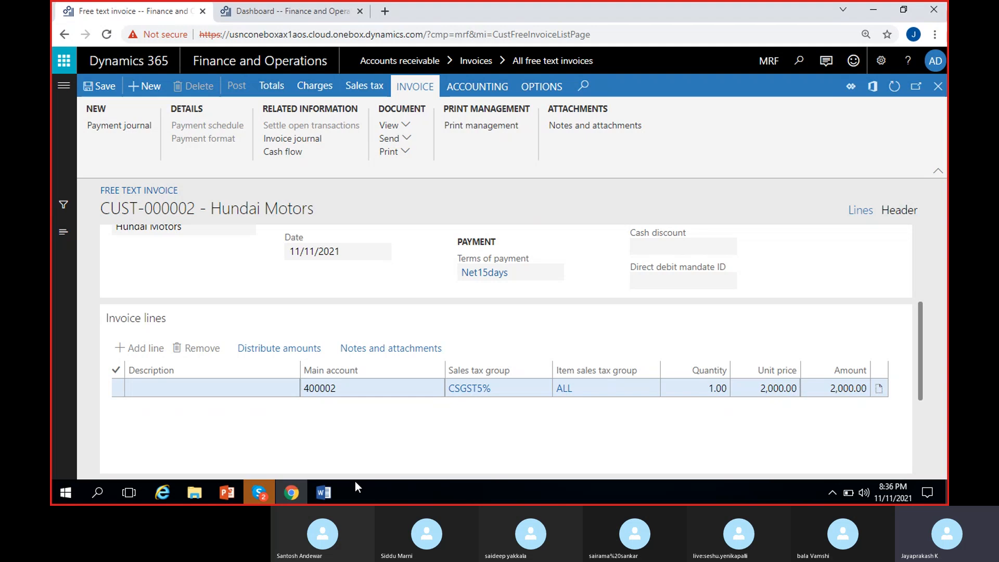
{"action": "left_click", "coordinate": [935, 100]}
{"action": "left_click", "coordinate": [936, 96]}
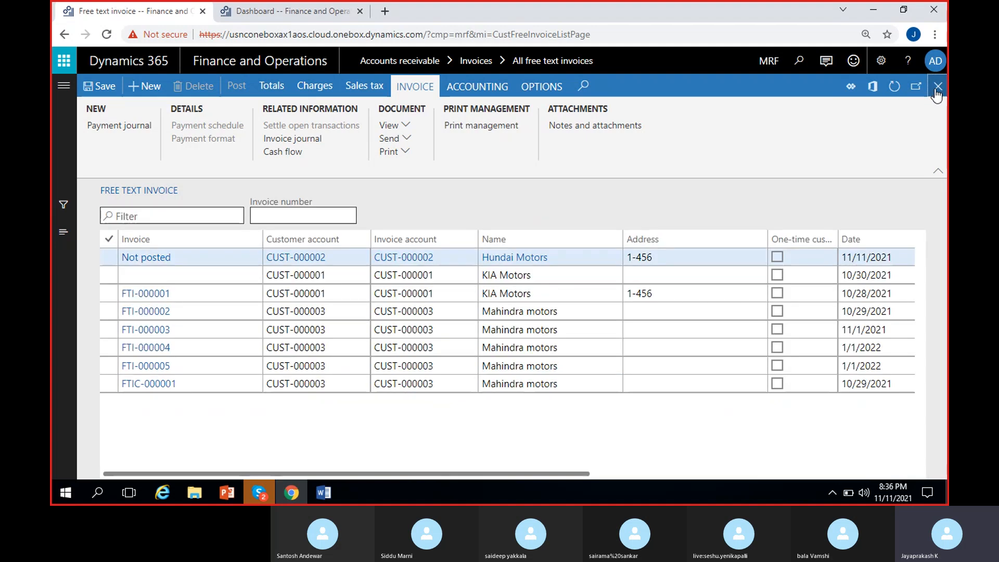
{"action": "left_click", "coordinate": [936, 90]}
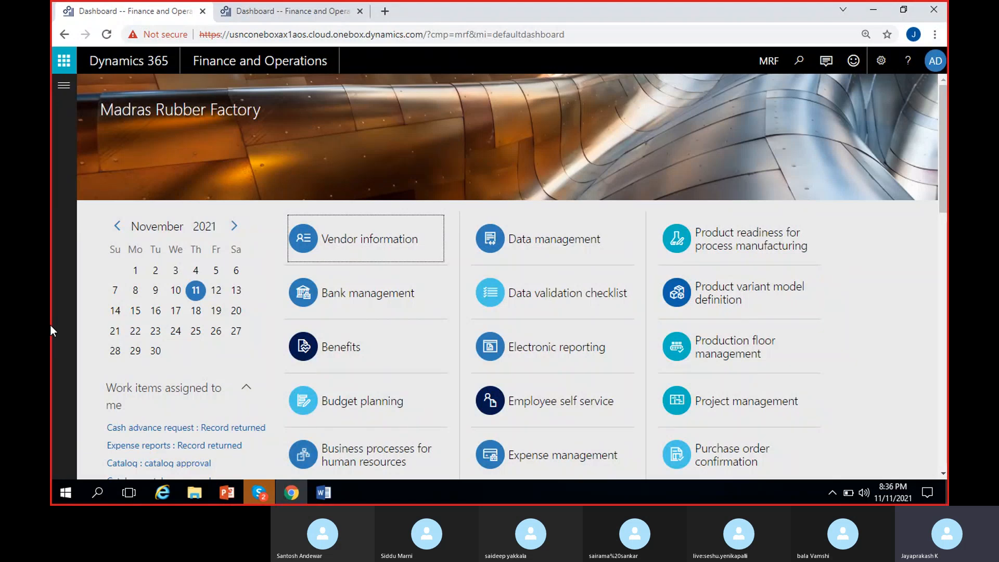
- Open the Posted sales tax inquiry among the Tax module's sales tax inquiries
{"action": "left_click", "coordinate": [63, 84]}
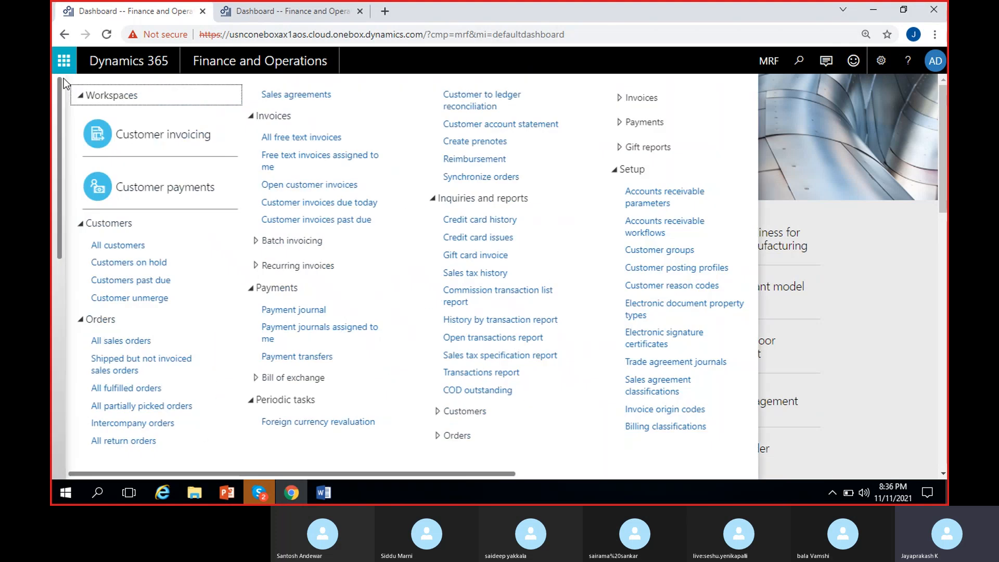
{"action": "scroll", "coordinate": [156, 405], "scroll_direction": "down", "scroll_amount": 9}
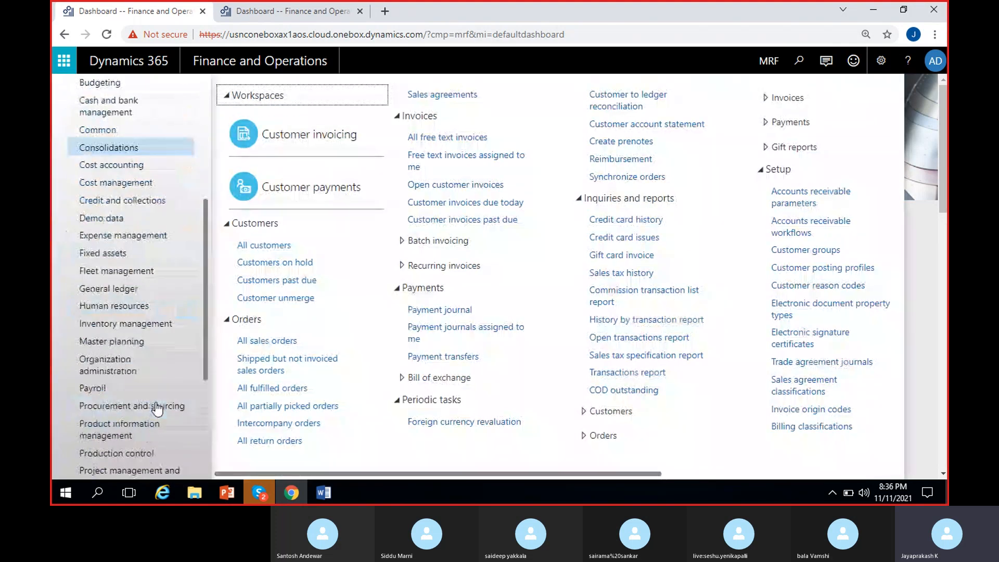
{"action": "left_click", "coordinate": [95, 398]}
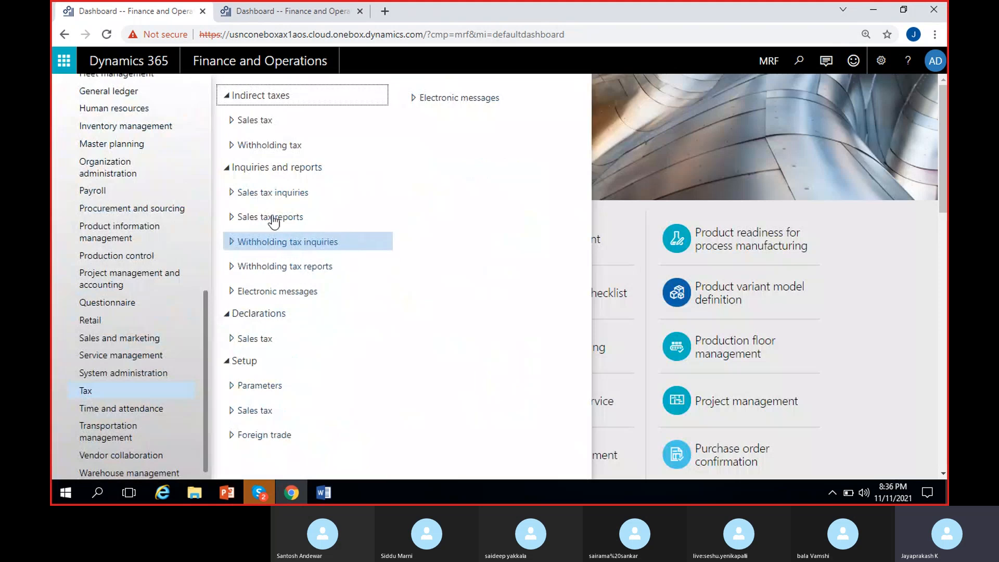
{"action": "left_click", "coordinate": [266, 194]}
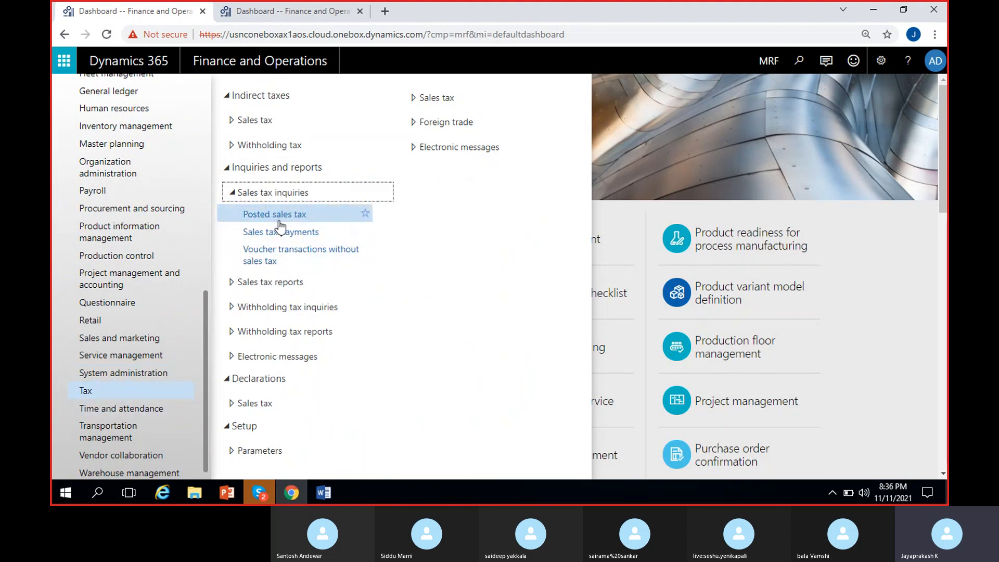
{"action": "left_click", "coordinate": [284, 219]}
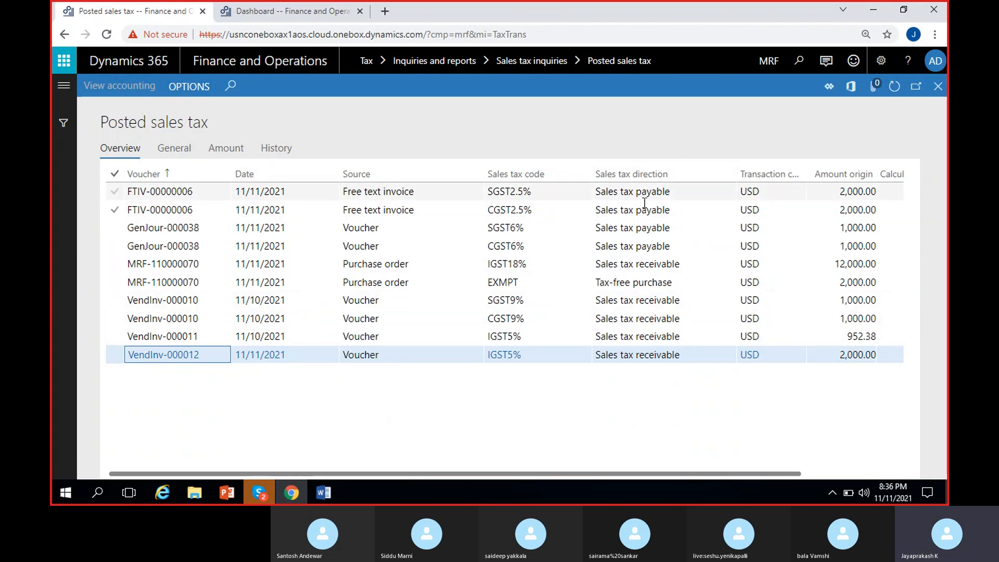
- Compare the source of the posted sales tax lines for the free text invoice, purchase order and general journal vouchers
{"action": "left_click", "coordinate": [160, 192]}
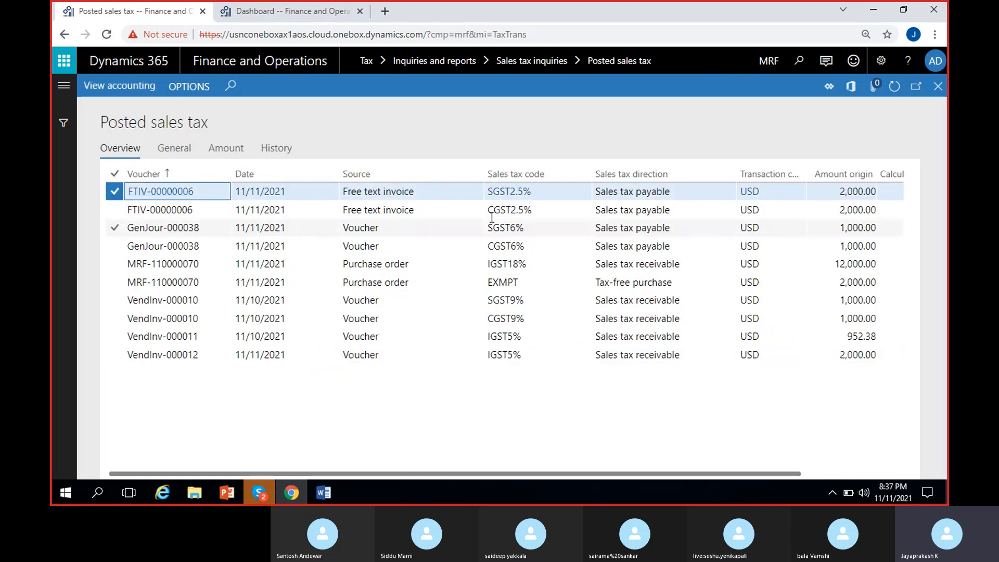
{"action": "left_click", "coordinate": [423, 196]}
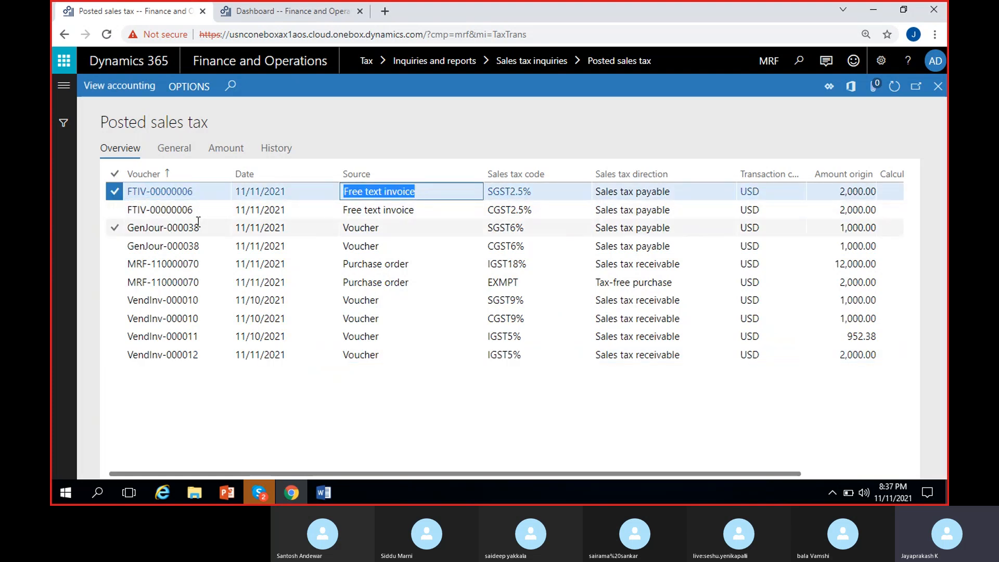
{"action": "left_click", "coordinate": [413, 211]}
{"action": "left_click", "coordinate": [417, 265]}
{"action": "left_click", "coordinate": [408, 284]}
{"action": "left_click", "coordinate": [375, 244]}
{"action": "left_click", "coordinate": [382, 229]}
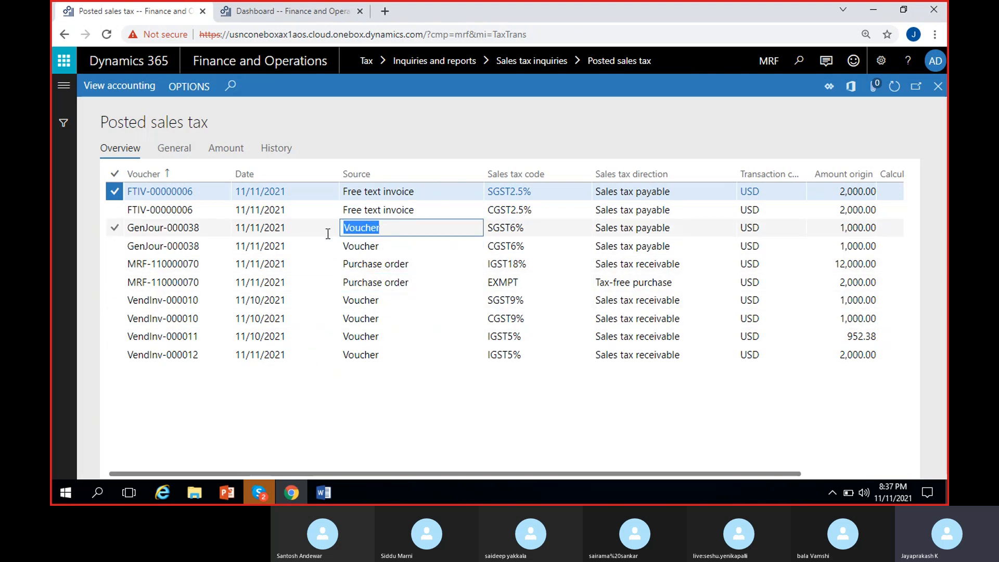
- Examine the general journal and vendor invoice lines, including their calculated and actual sales tax, and the date filter options
{"action": "left_click", "coordinate": [164, 246]}
{"action": "left_click_drag", "start_coordinate": [128, 249], "coordinate": [169, 256]}
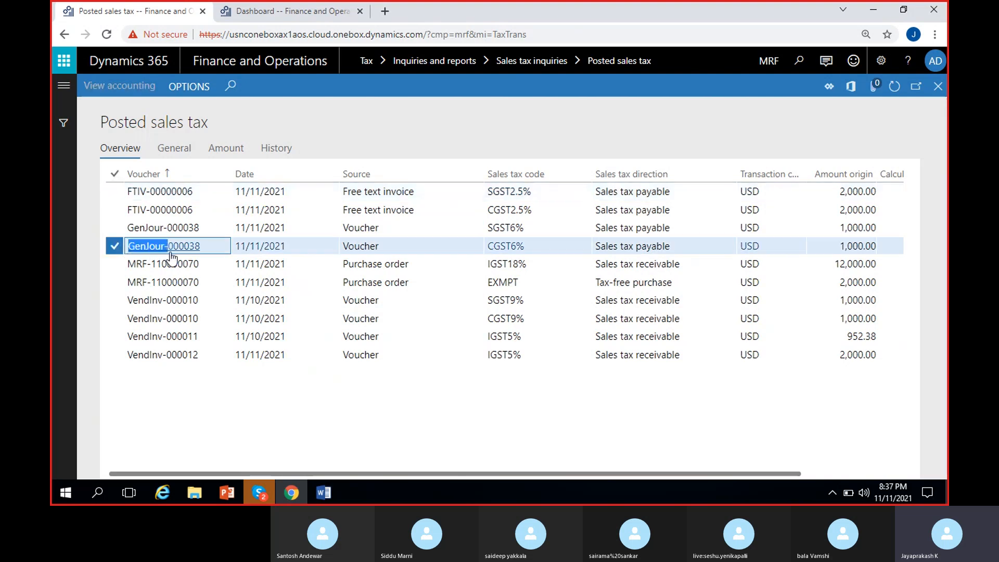
{"action": "left_click", "coordinate": [169, 382]}
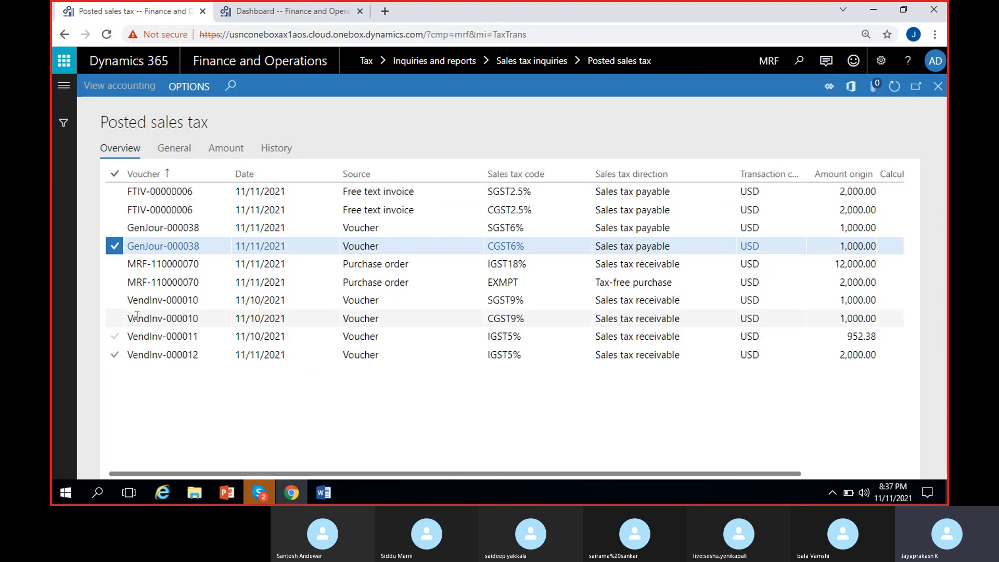
{"action": "left_click", "coordinate": [364, 354]}
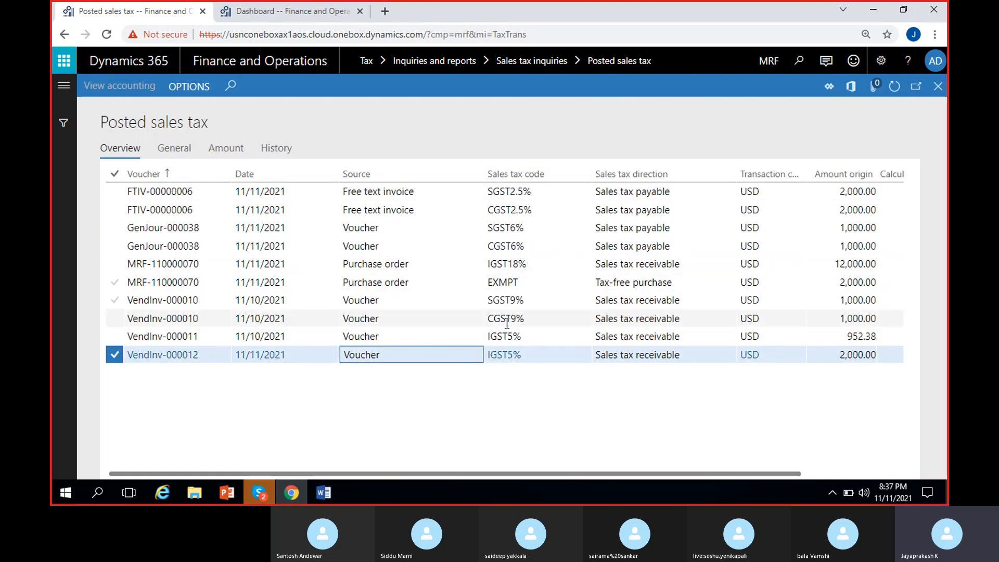
{"action": "left_click_drag", "start_coordinate": [520, 475], "coordinate": [681, 408]}
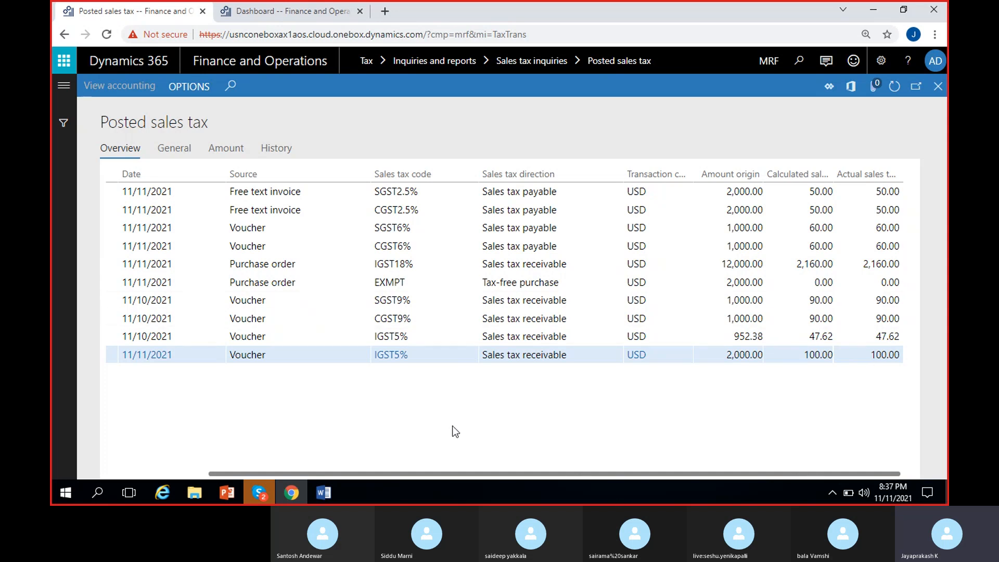
{"action": "scroll", "coordinate": [452, 427], "scroll_direction": "left", "scroll_amount": 2}
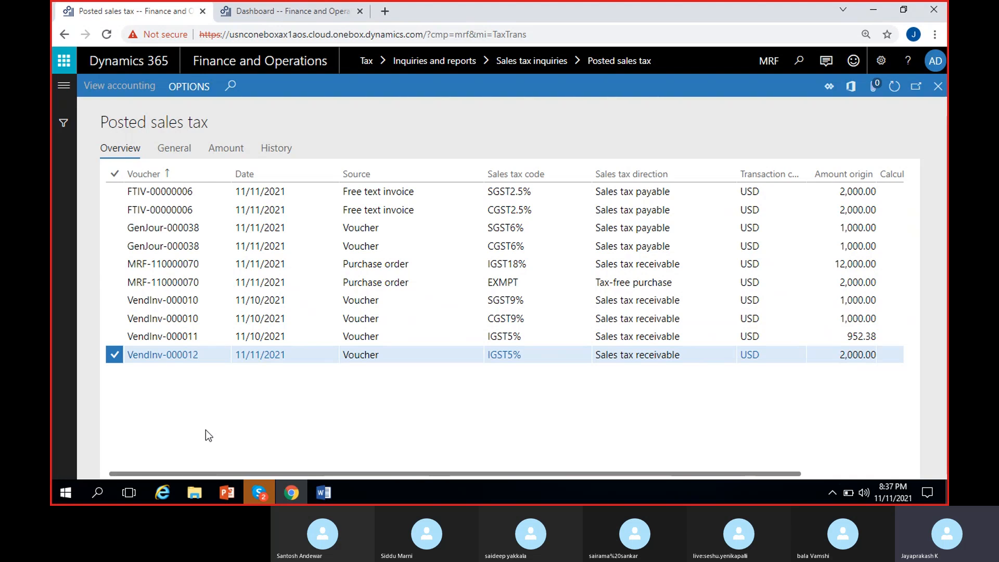
{"action": "left_click", "coordinate": [294, 177]}
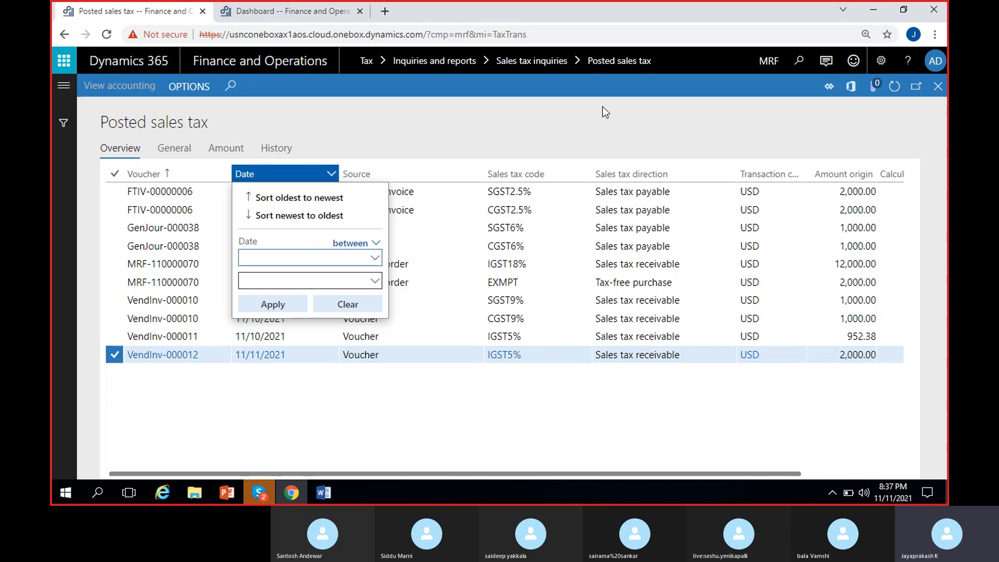
{"action": "left_click", "coordinate": [330, 408]}
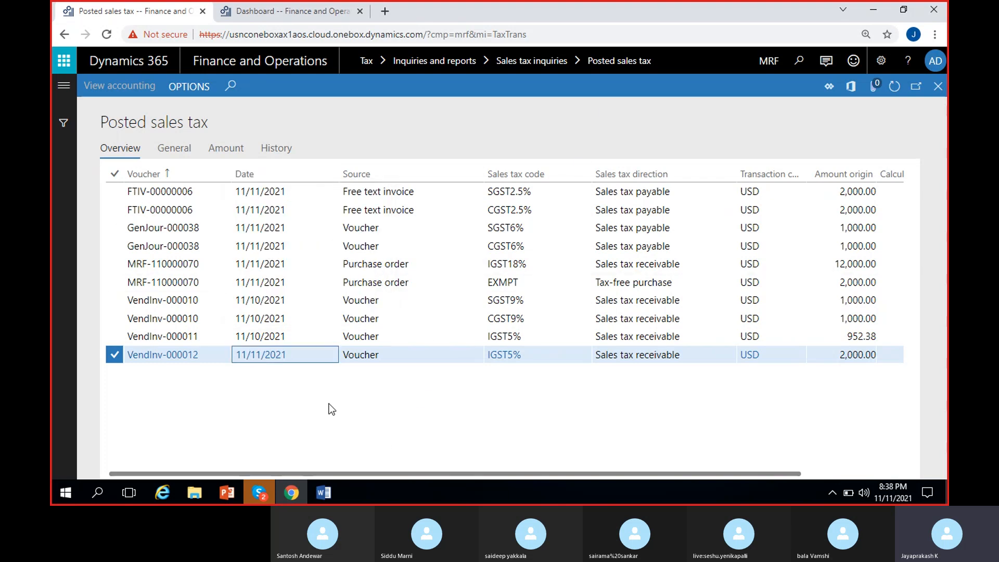
- Filter the posted sales tax lines to sales tax codes beginning with IGST and check their amounts
{"action": "left_click", "coordinate": [547, 176]}
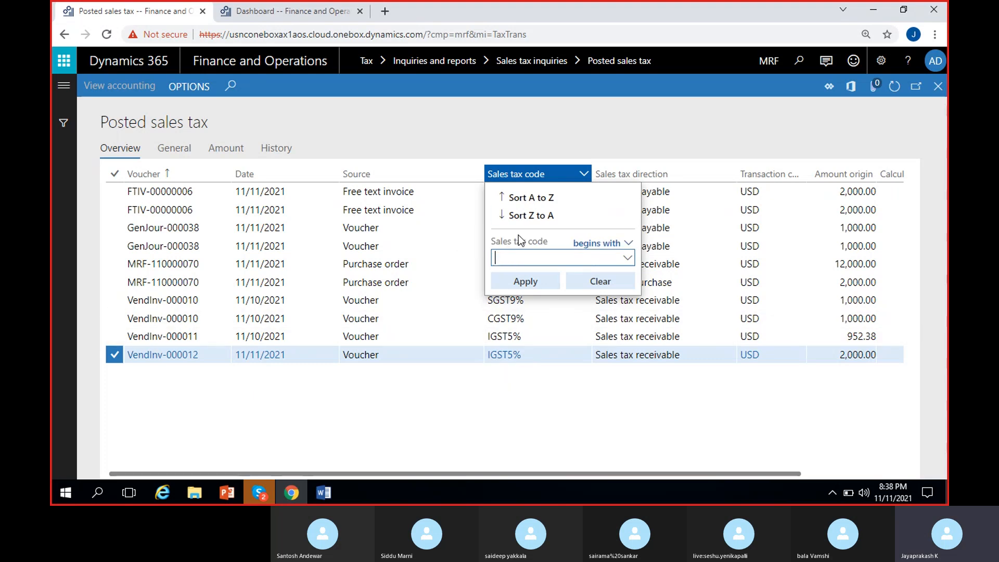
{"action": "type", "text": "GST"}
{"action": "key", "text": "Home"}
{"action": "type", "text": "I"}
{"action": "left_click", "coordinate": [548, 280]}
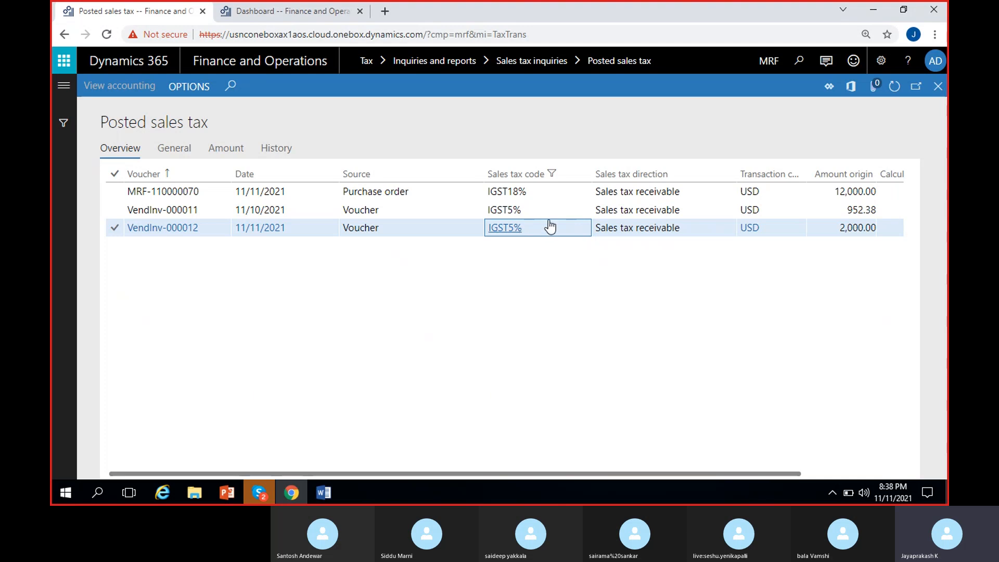
{"action": "scroll", "coordinate": [576, 271], "scroll_direction": "right", "scroll_amount": 2}
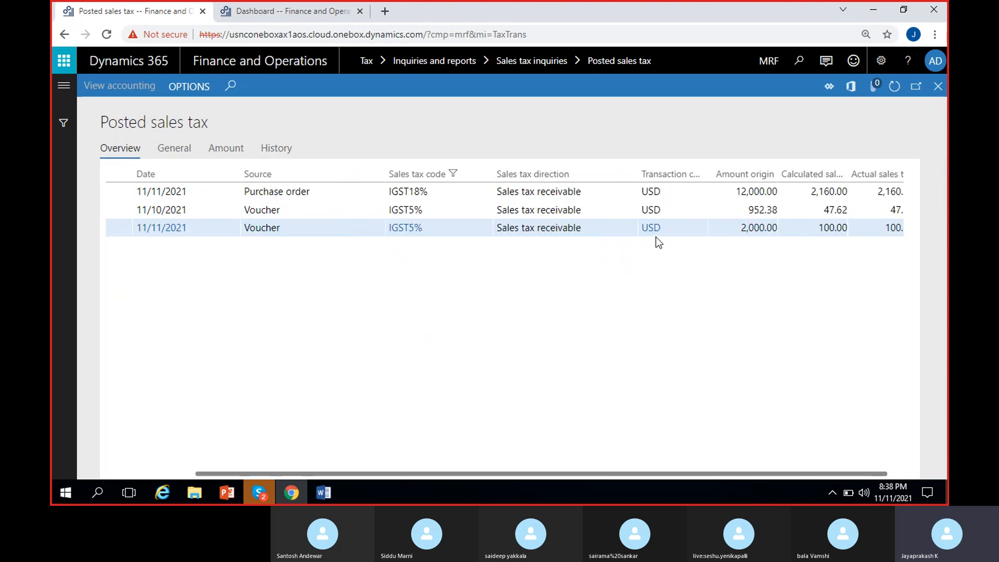
{"action": "scroll", "coordinate": [656, 237], "scroll_direction": "left", "scroll_amount": 2}
{"action": "left_click", "coordinate": [562, 191]}
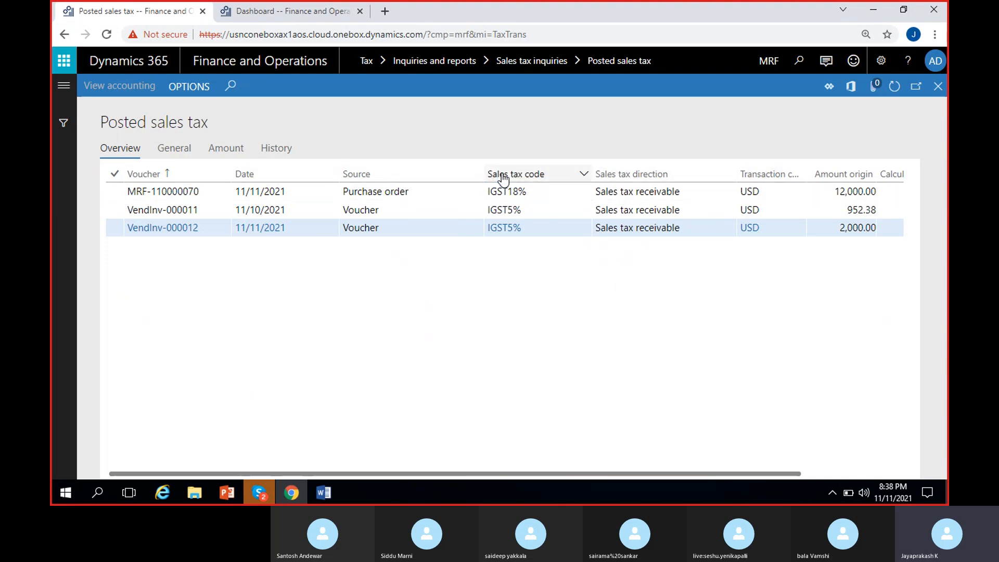
- Clear the sales tax code filter, and filter the lines to the Sales tax payable direction to check their tax amounts
{"action": "left_click", "coordinate": [541, 174]}
{"action": "left_click", "coordinate": [602, 286]}
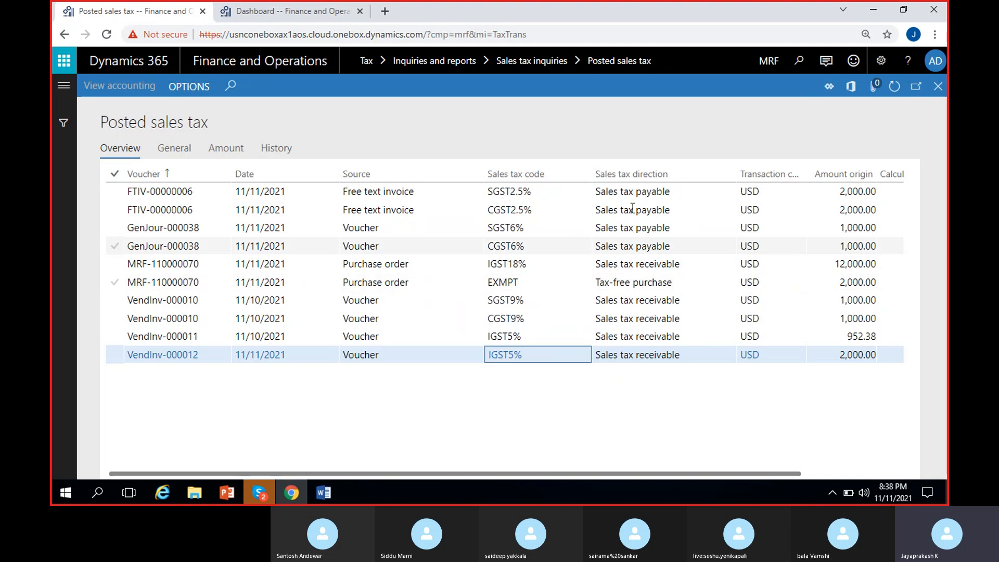
{"action": "left_click", "coordinate": [678, 175]}
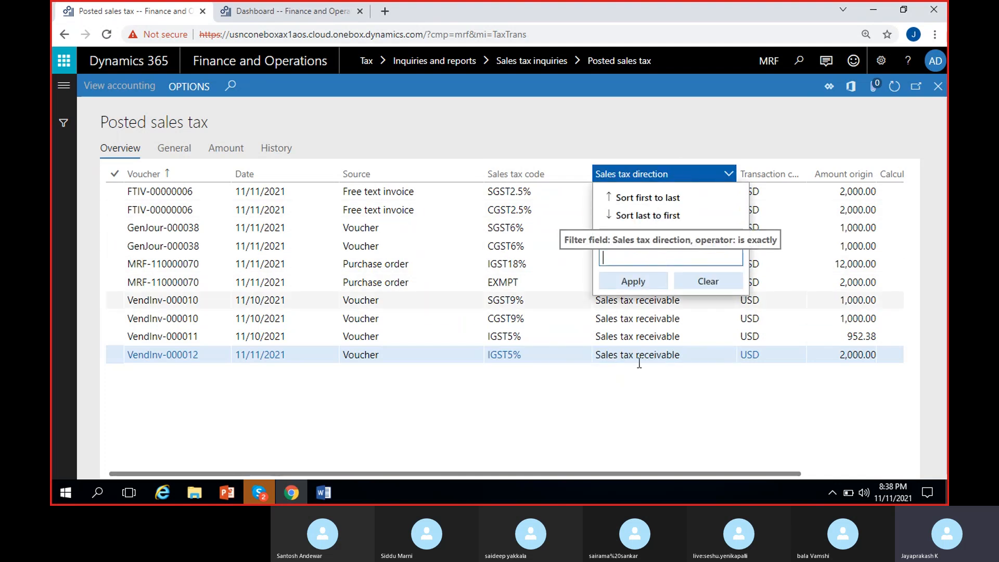
{"action": "left_click", "coordinate": [649, 287]}
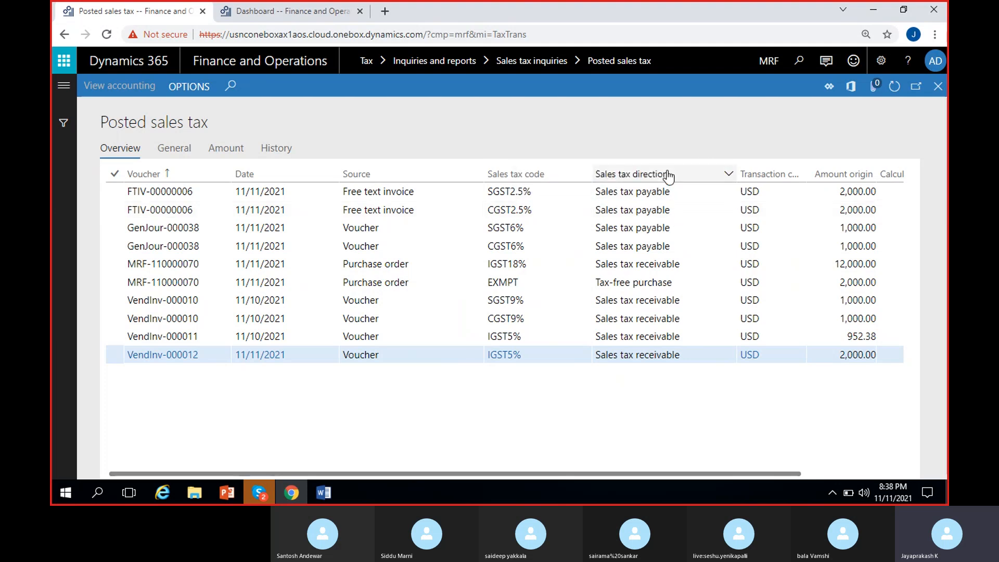
{"action": "left_click", "coordinate": [702, 174]}
{"action": "type", "text": "Sales tax payable"}
{"action": "left_click", "coordinate": [613, 285]}
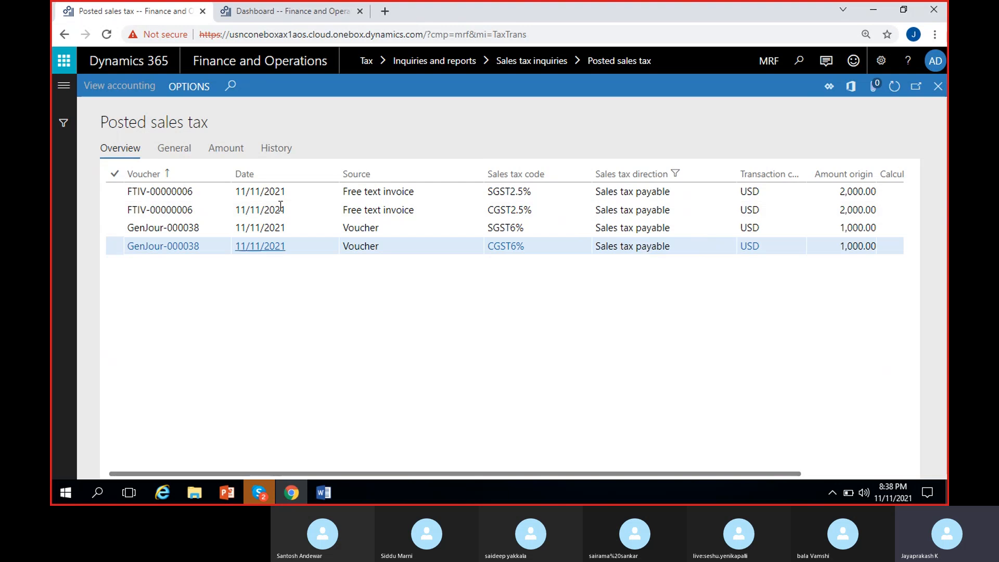
{"action": "scroll", "coordinate": [365, 338], "scroll_direction": "right", "scroll_amount": 3}
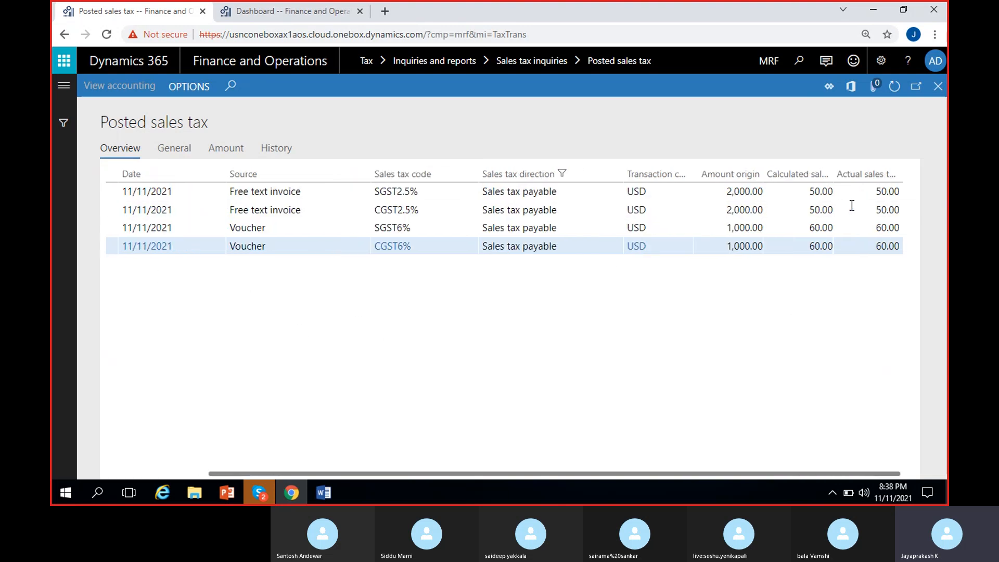
{"action": "scroll", "coordinate": [305, 334], "scroll_direction": "left", "scroll_amount": 3}
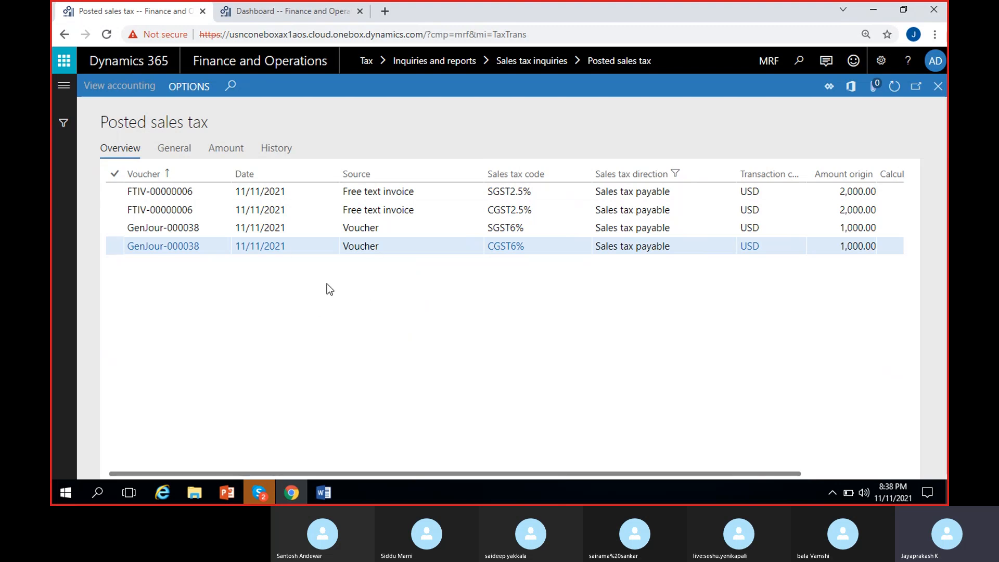
- Check the ledger accounts and amounts in the free text invoice's voucher transactions, and return to the dashboard
{"action": "left_click", "coordinate": [207, 190]}
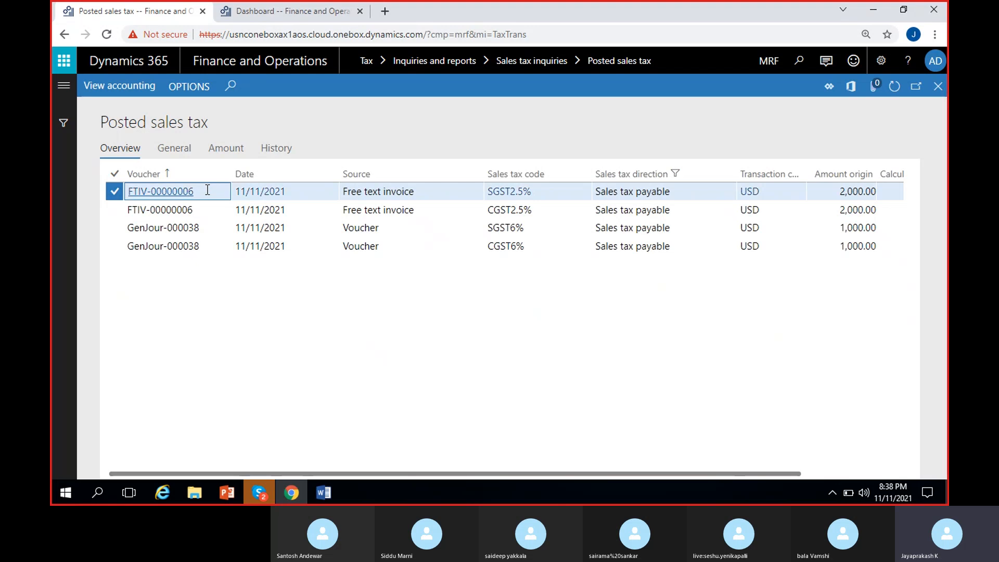
{"action": "left_click", "coordinate": [171, 192]}
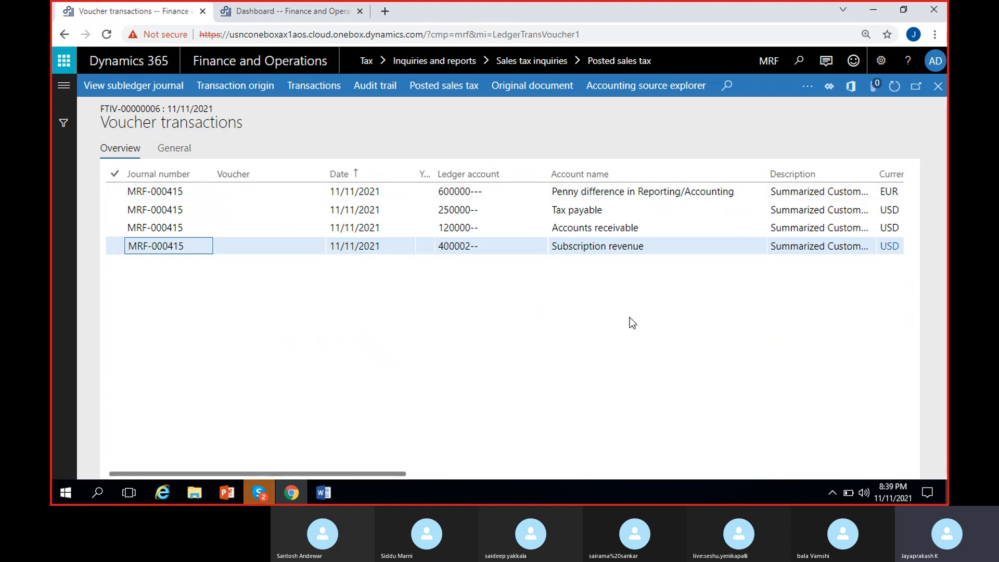
{"action": "scroll", "coordinate": [630, 318], "scroll_direction": "right", "scroll_amount": 5}
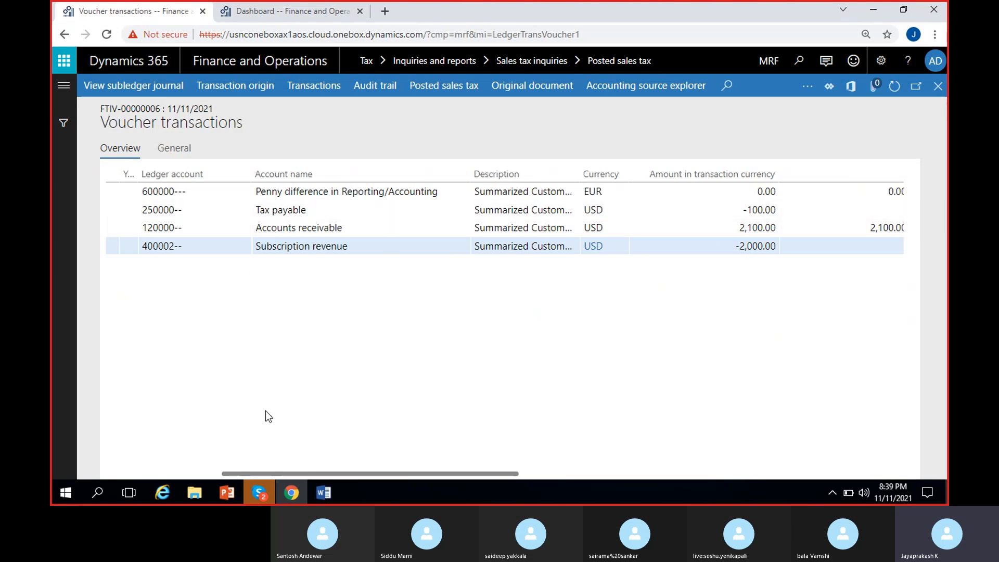
{"action": "left_click", "coordinate": [940, 96]}
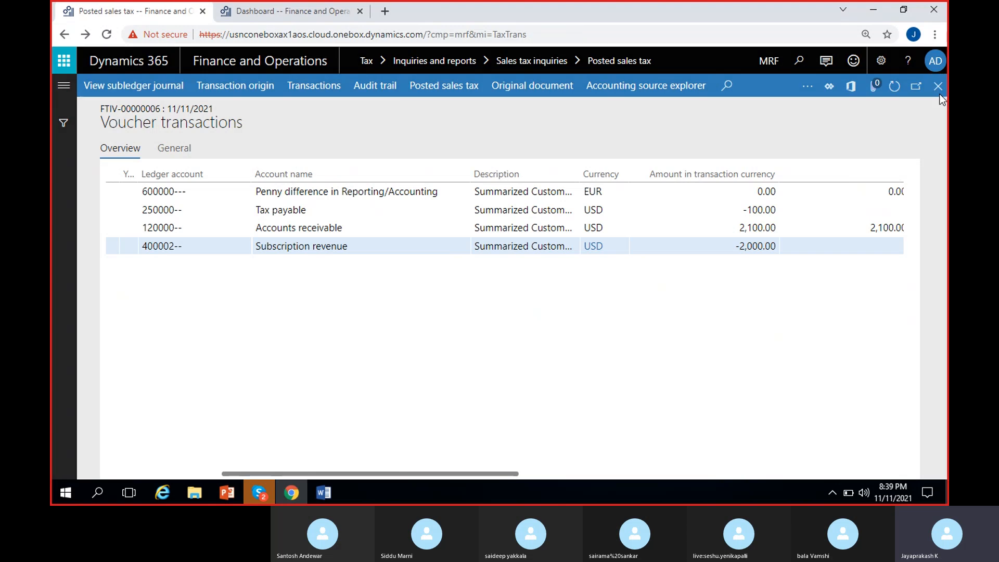
{"action": "left_click", "coordinate": [939, 87]}
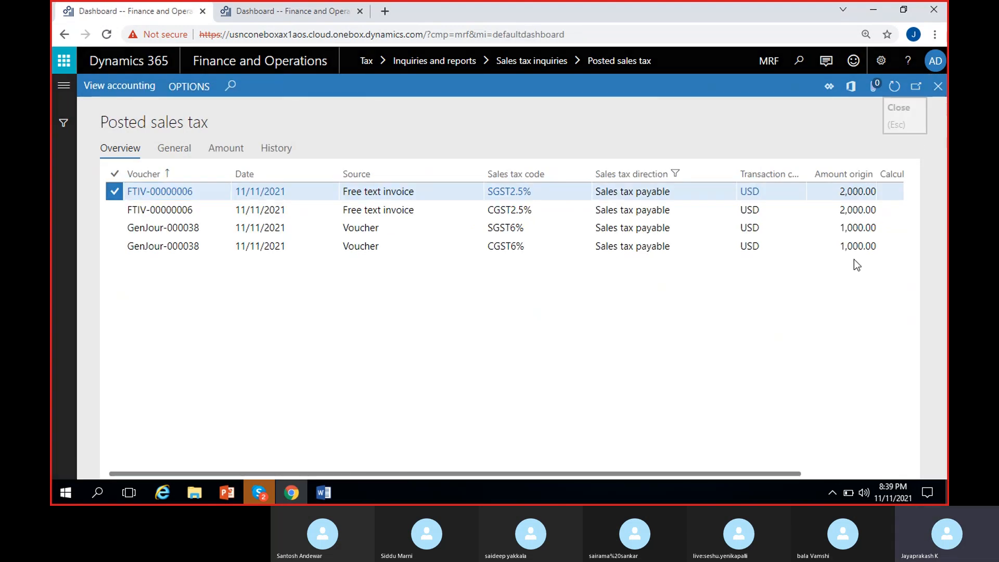
- Run the Sales tax by vendor report to screen without restricting vendor account, sales tax code or date
{"action": "left_click", "coordinate": [64, 84]}
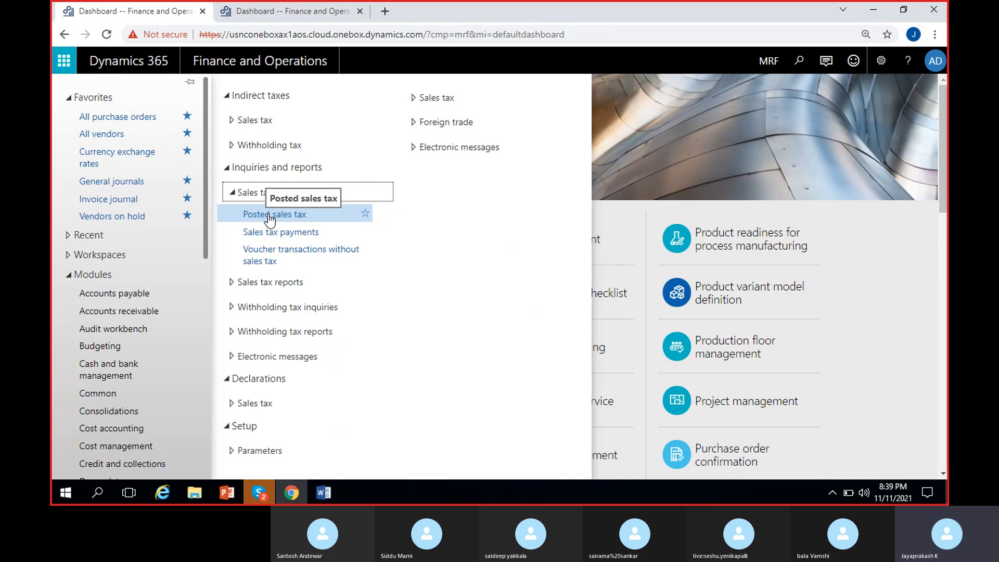
{"action": "left_click", "coordinate": [263, 282]}
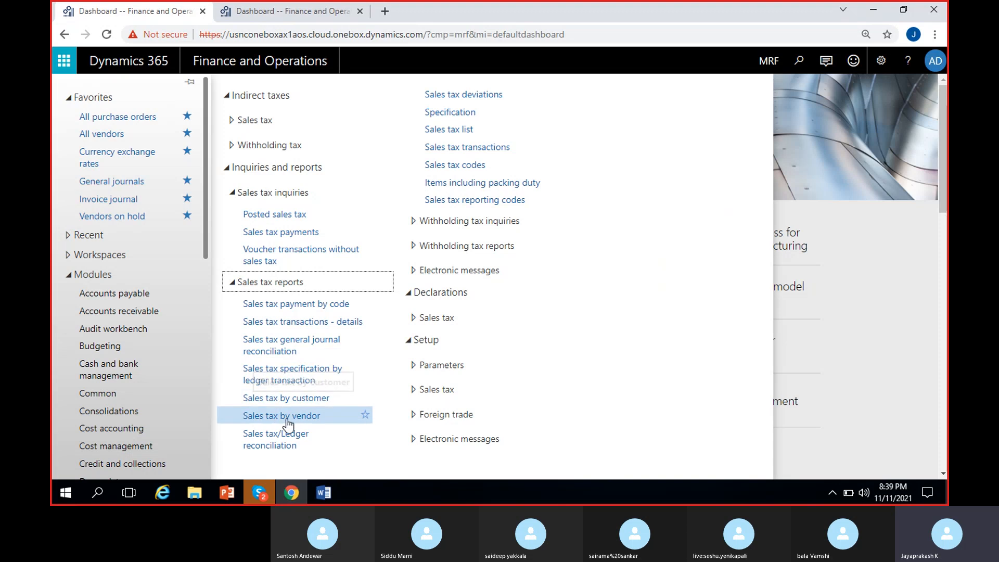
{"action": "left_click", "coordinate": [255, 416]}
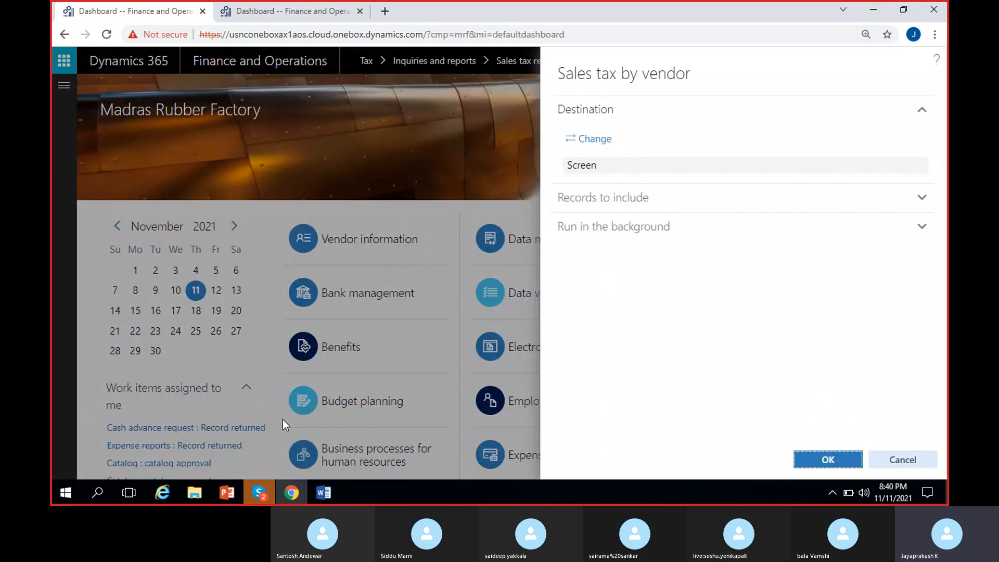
{"action": "left_click", "coordinate": [589, 206]}
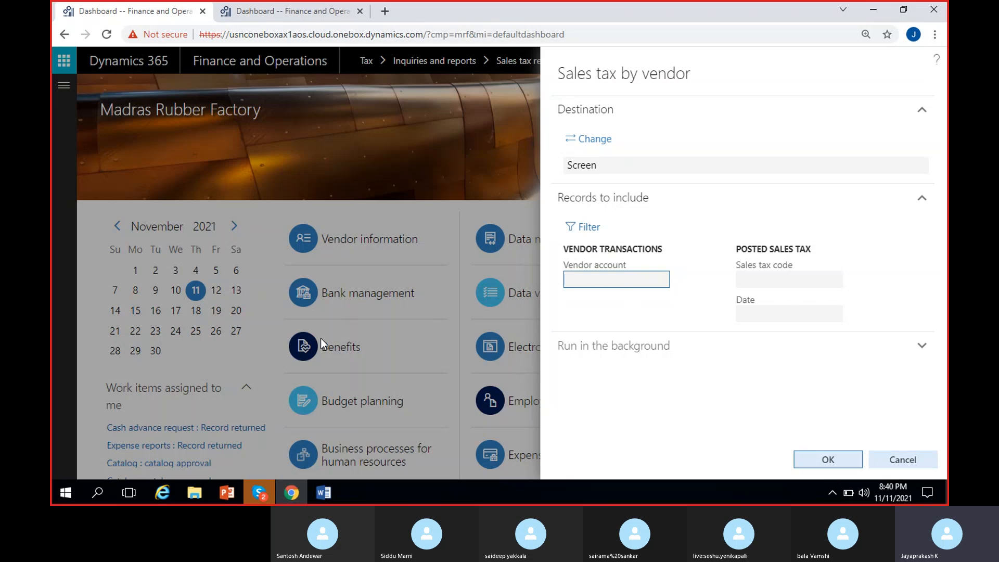
{"action": "left_click", "coordinate": [821, 463]}
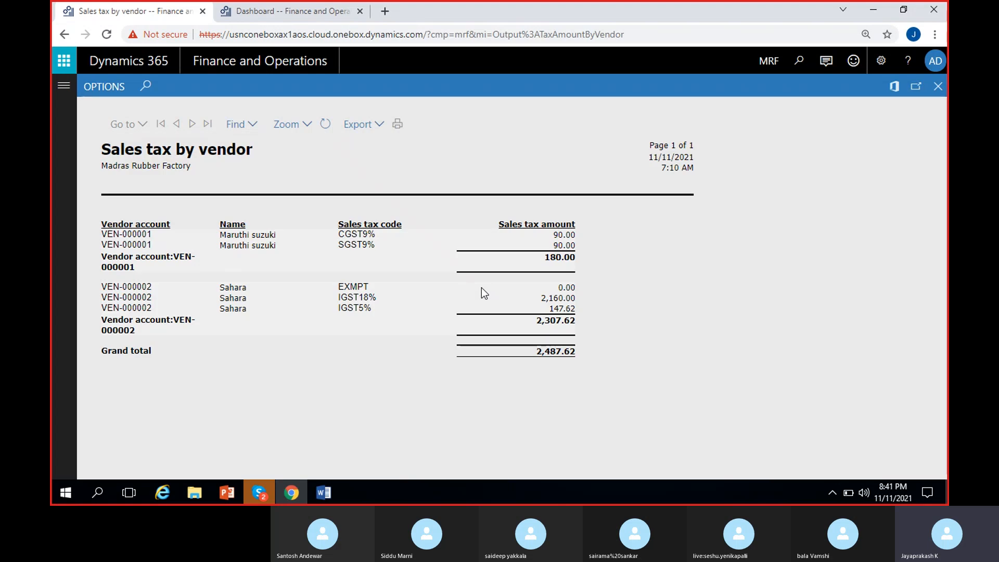
- Examine the CGST9% and SGST9% amounts and the vendor subtotal for Maruthi suzuki in the report
{"action": "double_click", "coordinate": [136, 234]}
{"action": "left_click", "coordinate": [145, 245]}
{"action": "double_click", "coordinate": [564, 236]}
{"action": "left_click", "coordinate": [565, 242]}
{"action": "double_click", "coordinate": [564, 244]}
{"action": "double_click", "coordinate": [561, 234]}
{"action": "double_click", "coordinate": [565, 245]}
{"action": "double_click", "coordinate": [554, 256]}
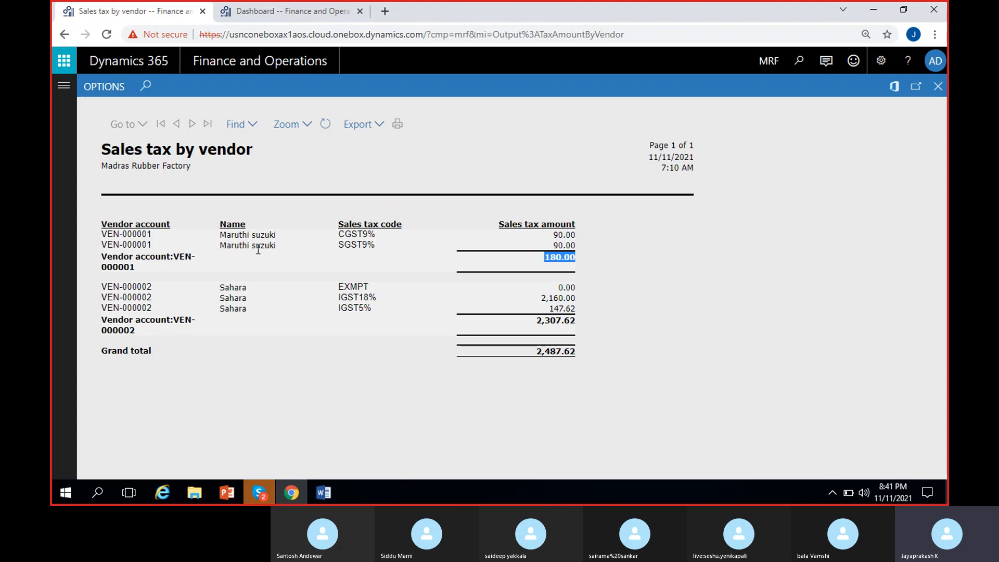
- Check the Sahara vendor subtotal and the grand total in the Sales tax by vendor report, and close it
{"action": "left_click", "coordinate": [536, 270]}
{"action": "double_click", "coordinate": [543, 320]}
{"action": "left_click", "coordinate": [550, 320]}
{"action": "double_click", "coordinate": [552, 320]}
{"action": "left_click", "coordinate": [552, 352]}
{"action": "double_click", "coordinate": [554, 351]}
{"action": "double_click", "coordinate": [549, 351]}
{"action": "left_click", "coordinate": [538, 358]}
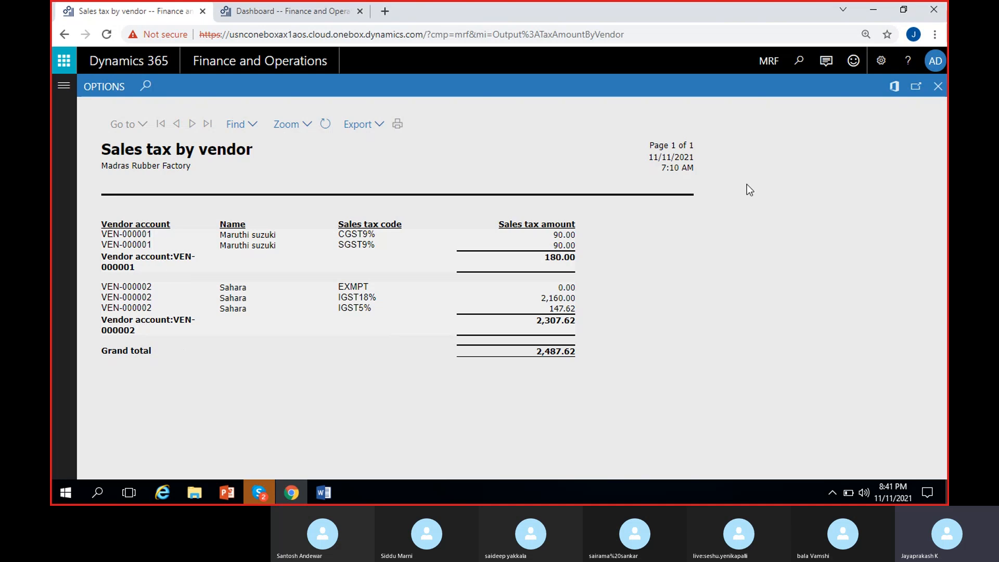
{"action": "left_click", "coordinate": [941, 88]}
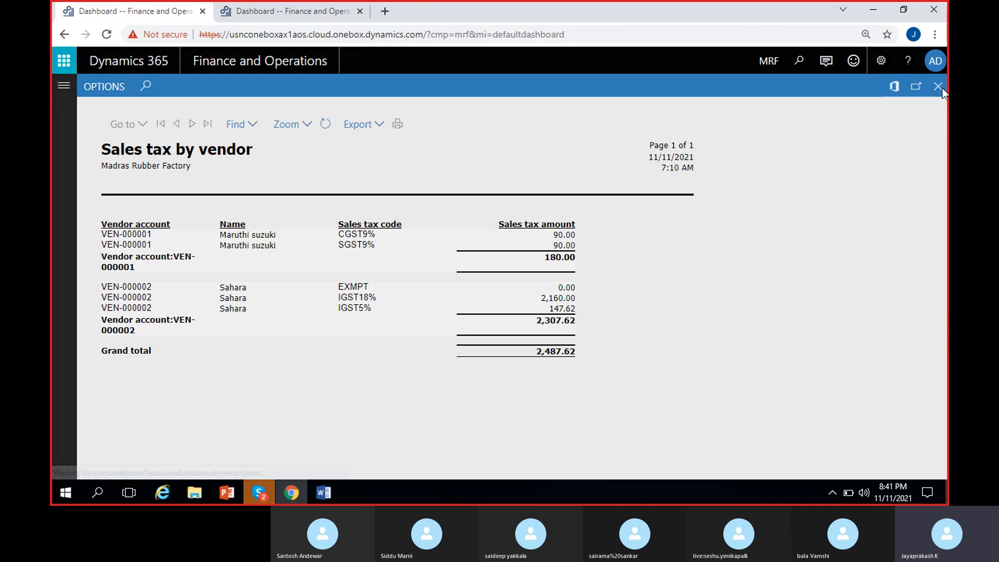
- Open the Sales tax/Ledger reconciliation report and set its from date to 11/1/2021
{"action": "left_click", "coordinate": [61, 93]}
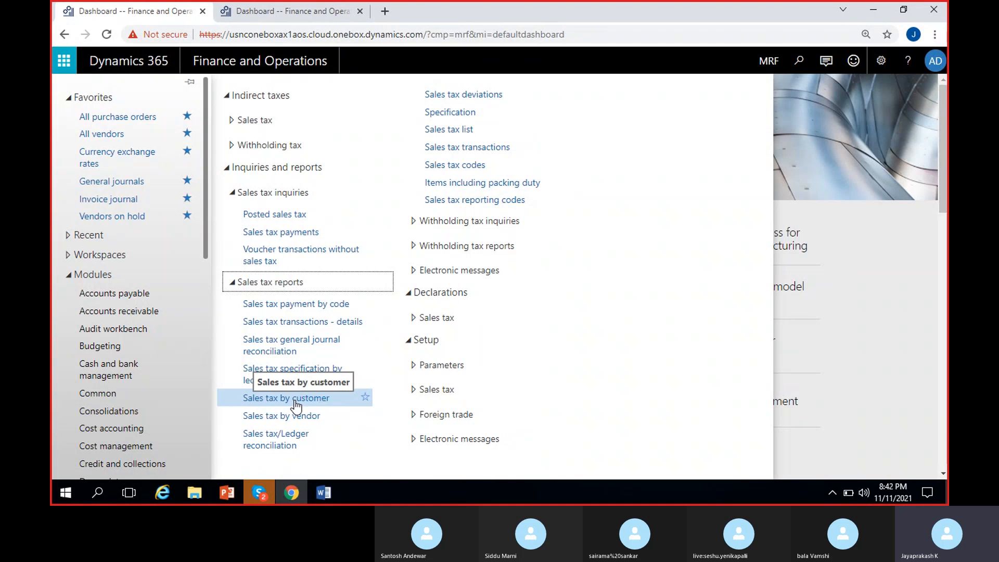
{"action": "left_click", "coordinate": [292, 442]}
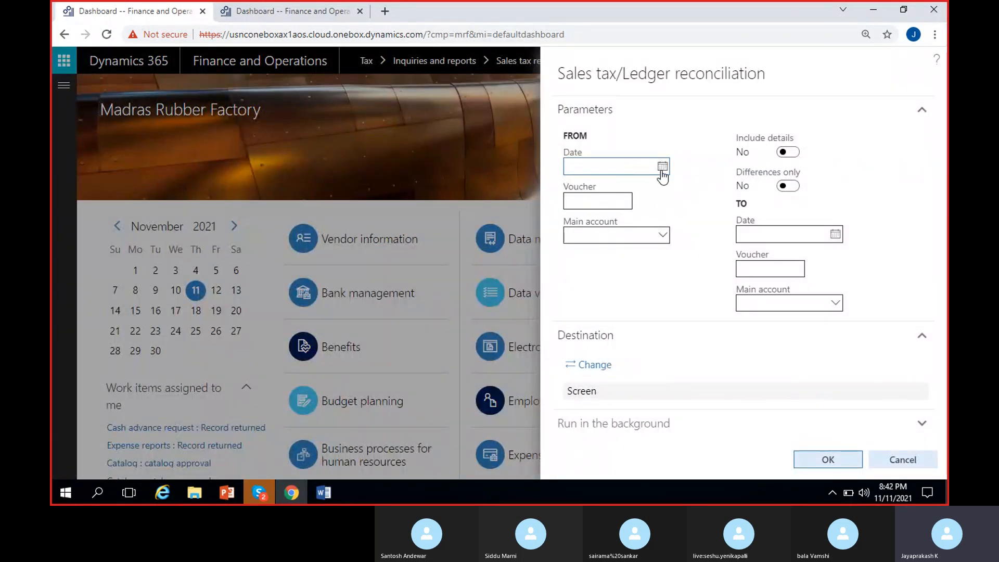
{"action": "left_click", "coordinate": [663, 166]}
{"action": "left_click", "coordinate": [607, 238]}
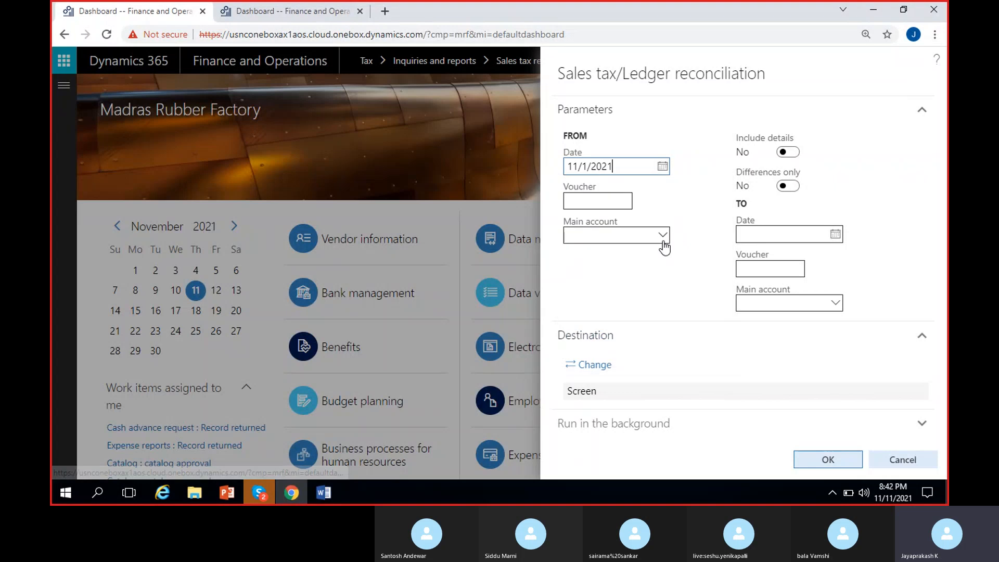
- Look up the tax accounts and set the report's from main account to 250000, Tax payable
{"action": "left_click", "coordinate": [662, 238]}
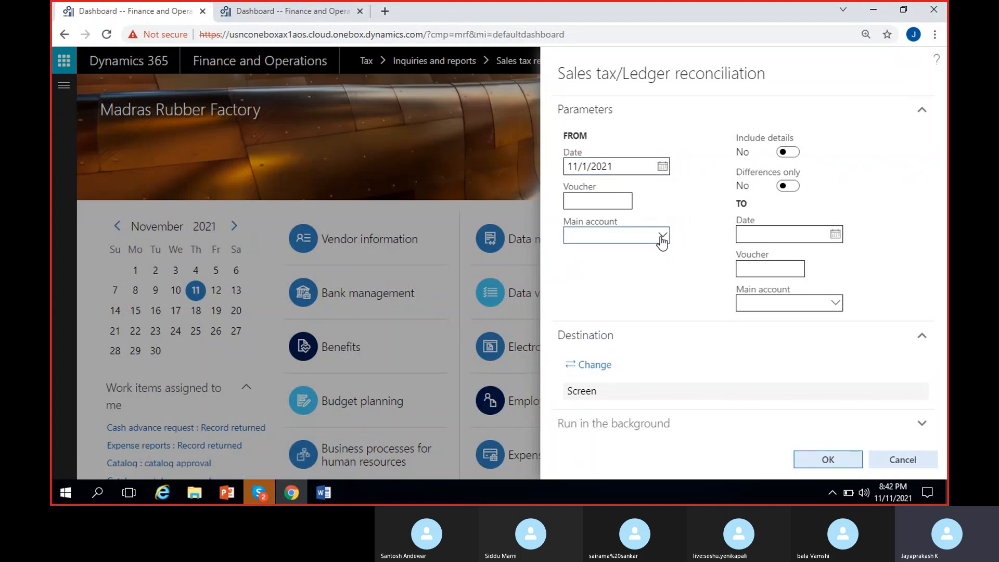
{"action": "type", "text": "sale"}
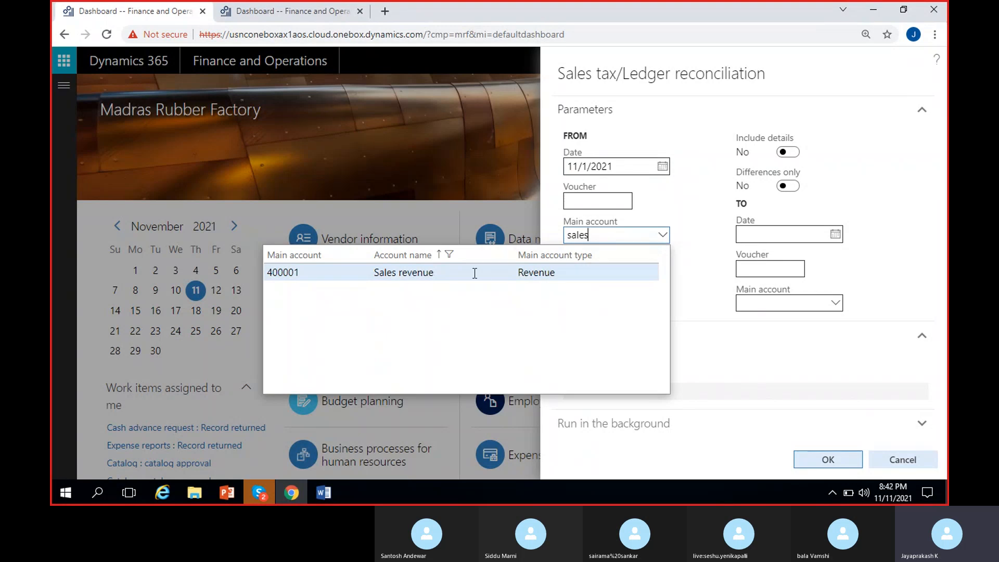
{"action": "type", "text": "s"}
{"action": "key", "text": "BackSpace"}
{"action": "key", "text": "BackSpace"}
{"action": "key", "text": "BackSpace"}
{"action": "key", "text": "BackSpace"}
{"action": "key", "text": "BackSpace"}
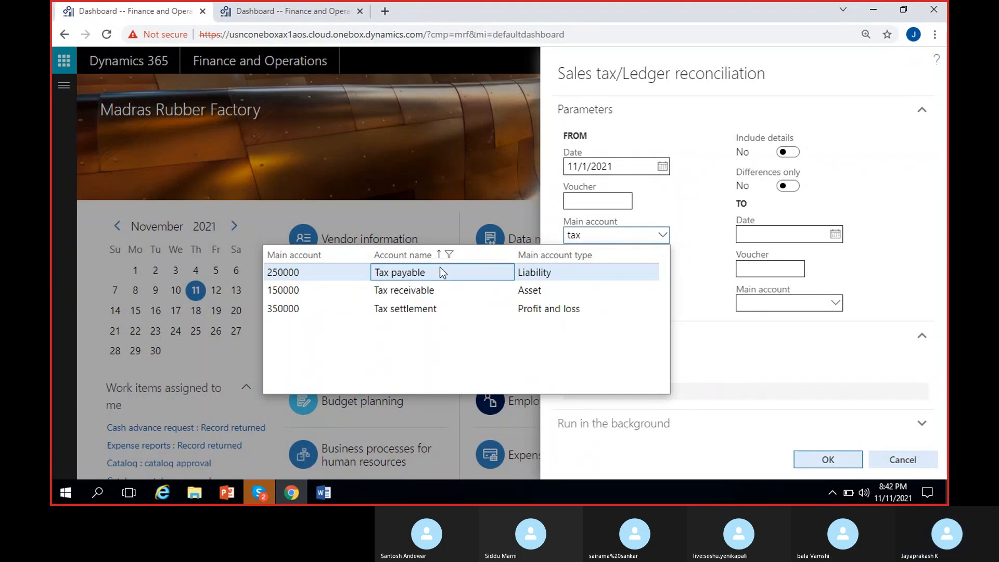
{"action": "left_click", "coordinate": [439, 271]}
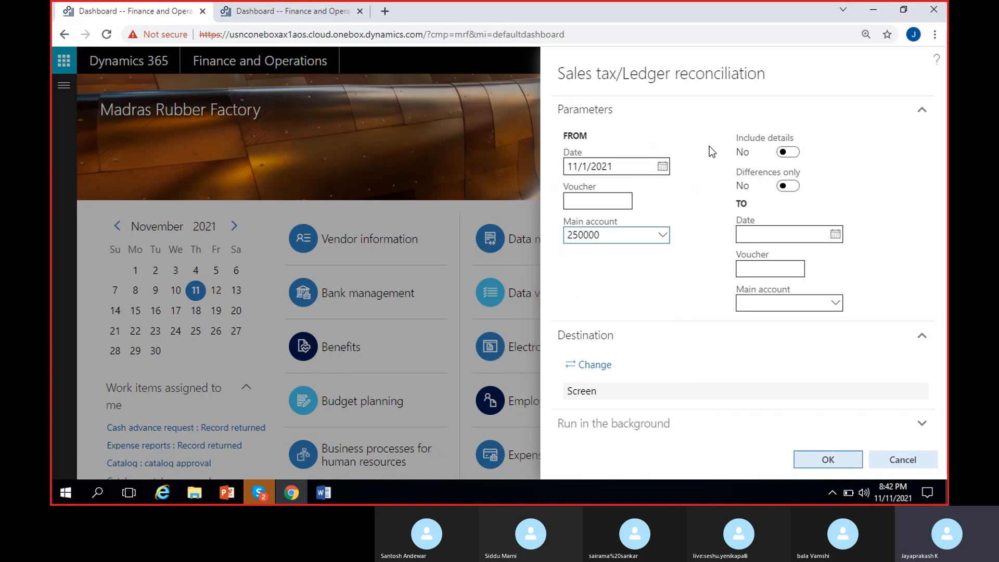
- Include details in the reconciliation report and set its to date to 11/30/2021
{"action": "left_click", "coordinate": [785, 154]}
{"action": "left_click", "coordinate": [835, 234]}
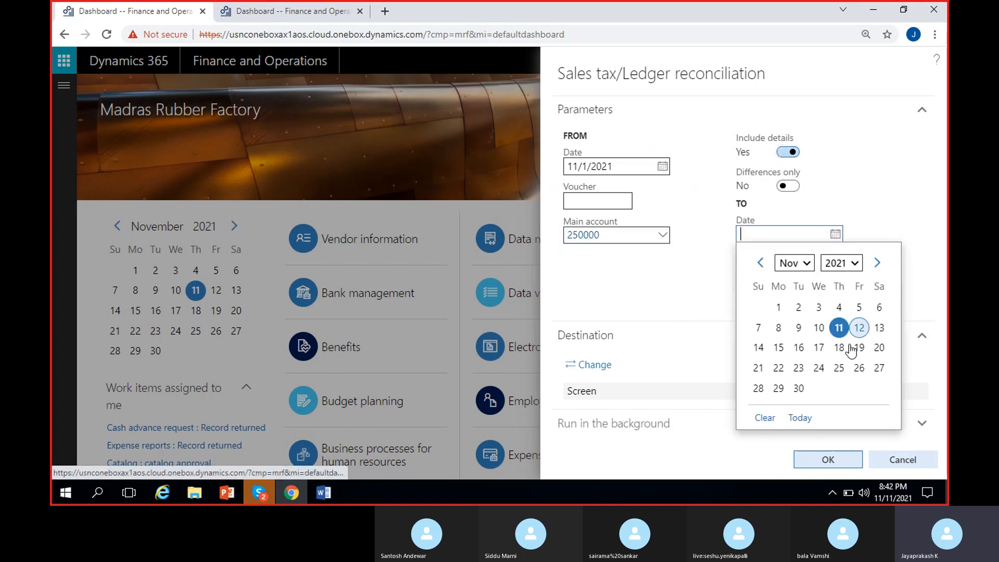
{"action": "left_click", "coordinate": [799, 388]}
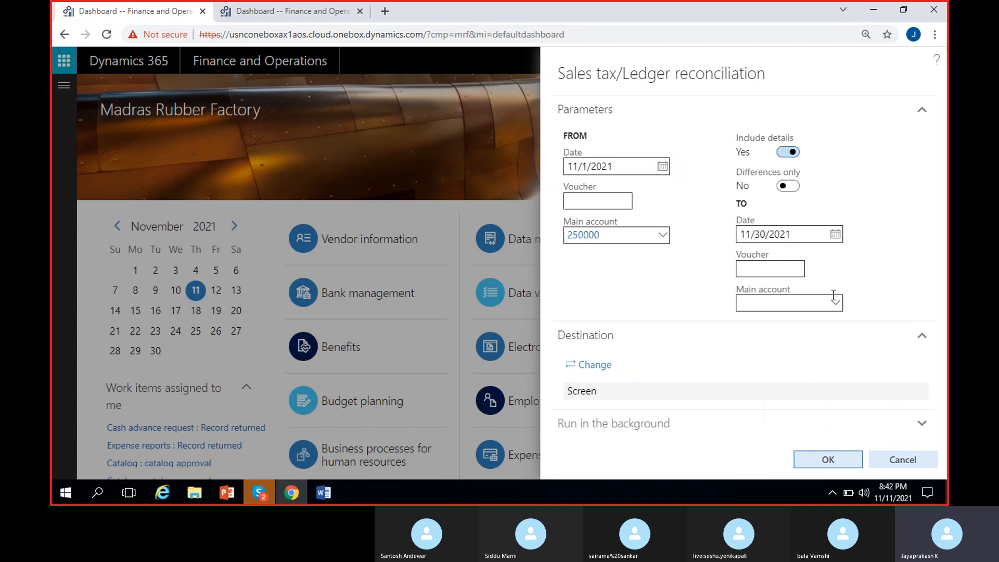
- Copy main account 250000 into the to main account and run the reconciliation report to screen
{"action": "left_click", "coordinate": [568, 239]}
{"action": "key", "text": "ctrl+c"}
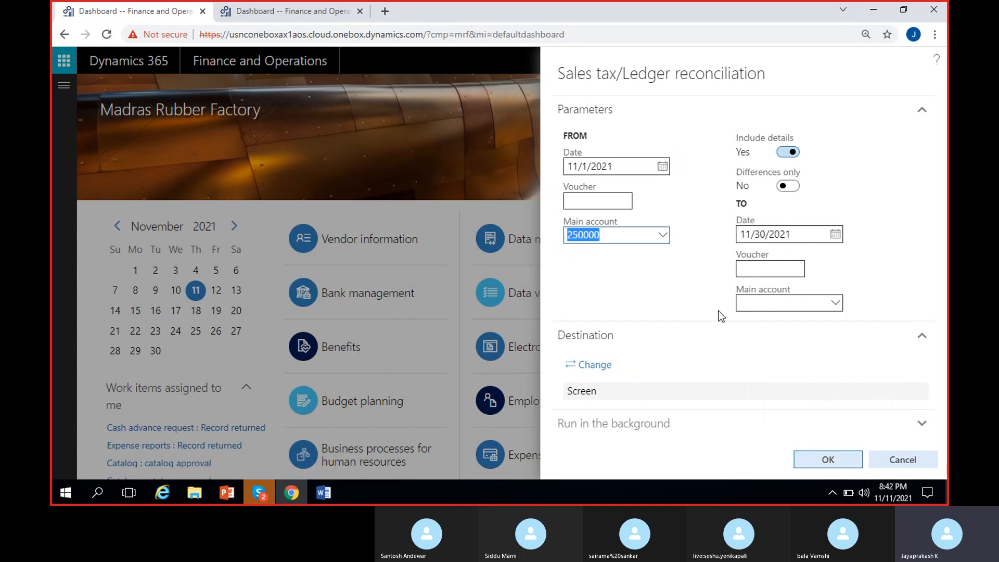
{"action": "left_click", "coordinate": [768, 302]}
{"action": "key", "text": "ctrl+v"}
{"action": "left_click", "coordinate": [807, 453]}
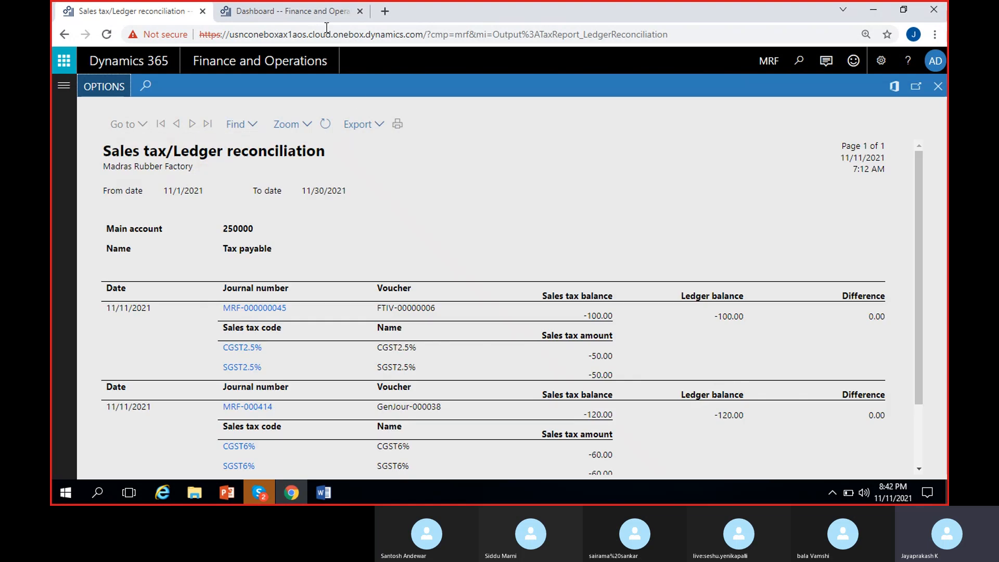
- Compare sales tax and ledger balances per voucher and in total for Tax payable, and close the reconciliation report
{"action": "scroll", "coordinate": [373, 245], "scroll_direction": "down", "scroll_amount": 3}
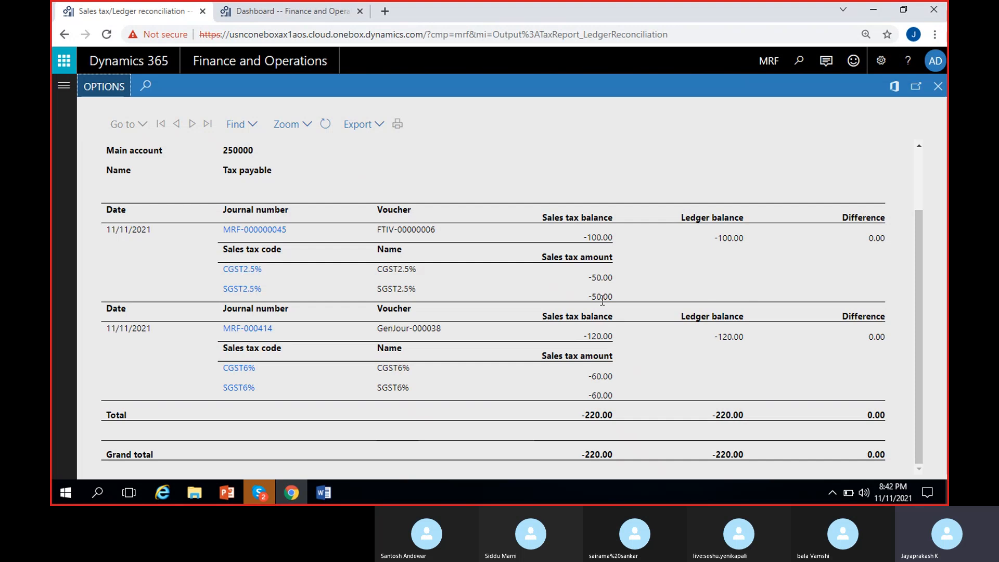
{"action": "scroll", "coordinate": [508, 315], "scroll_direction": "up", "scroll_amount": 3}
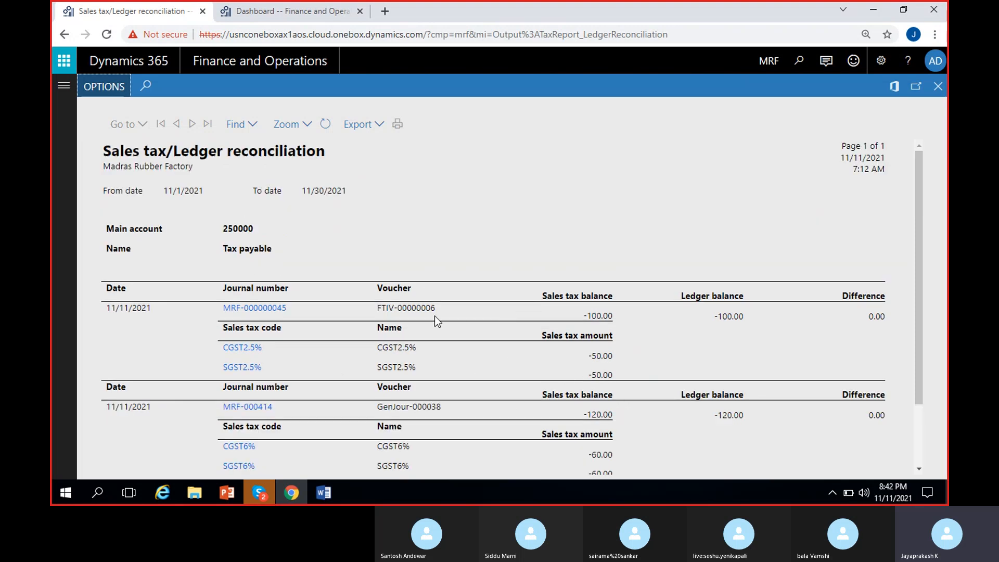
{"action": "scroll", "coordinate": [408, 376], "scroll_direction": "down", "scroll_amount": 3}
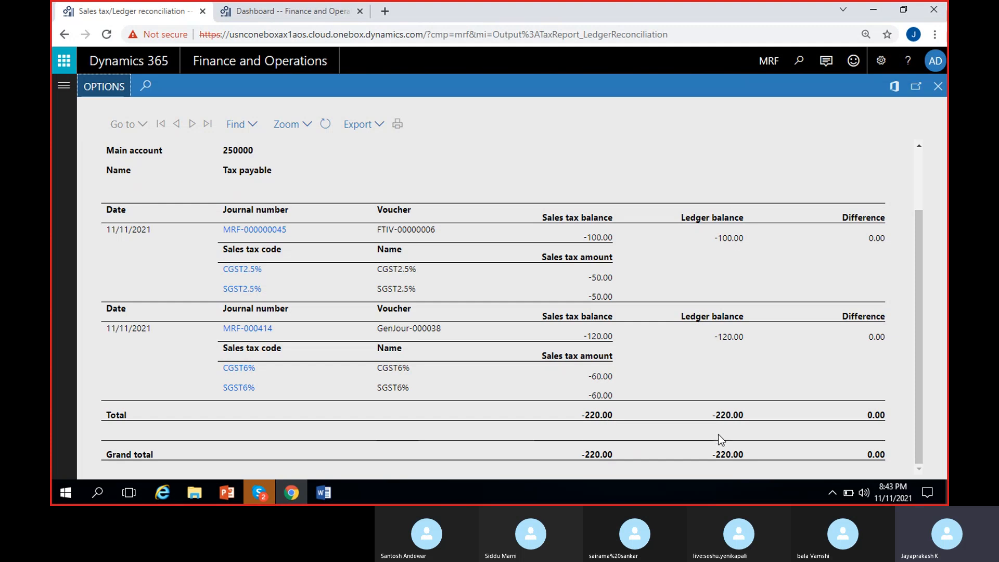
{"action": "double_click", "coordinate": [247, 151]}
{"action": "left_click", "coordinate": [248, 173]}
{"action": "triple_click", "coordinate": [248, 172]}
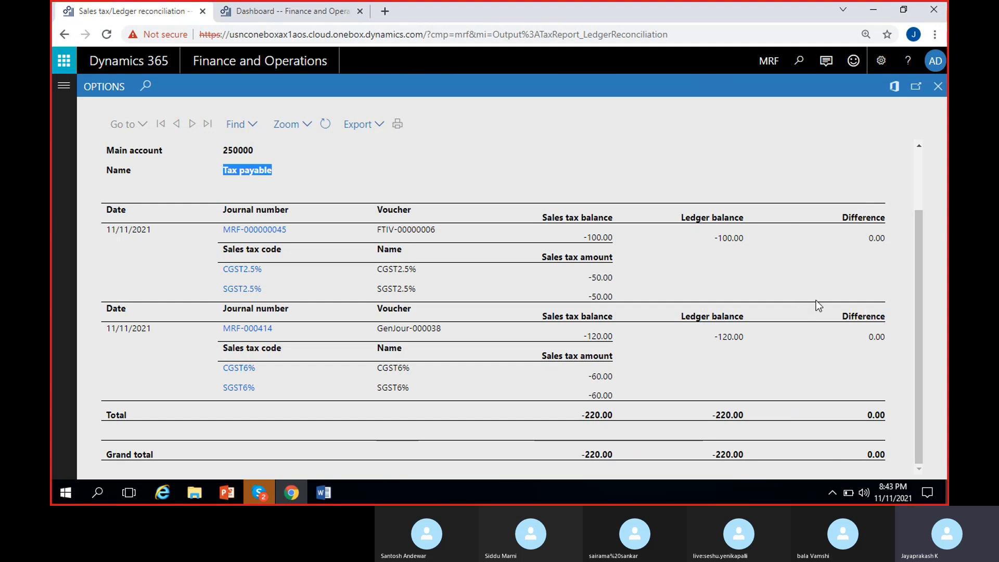
{"action": "left_click", "coordinate": [563, 140]}
{"action": "left_click", "coordinate": [938, 86]}
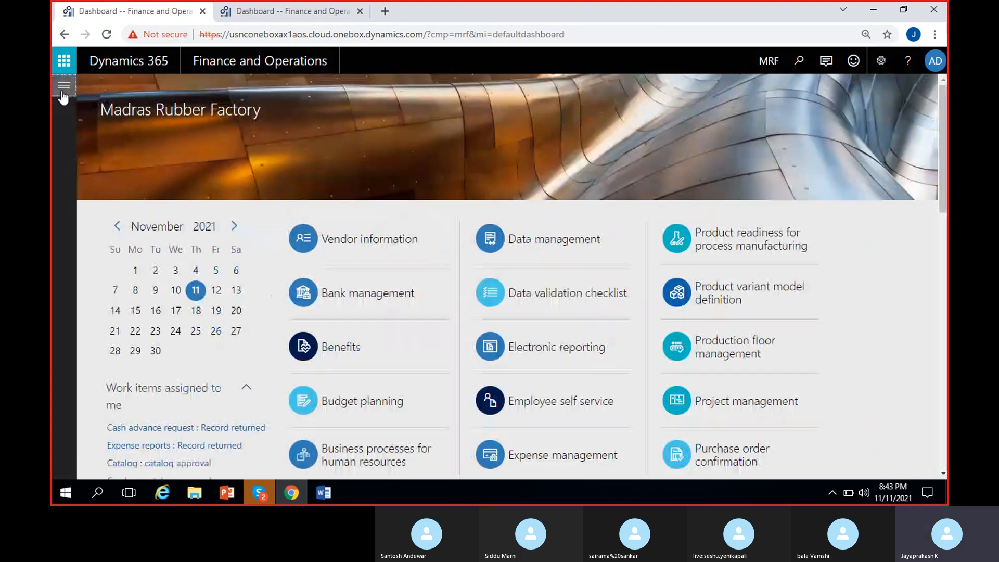
- Run the Sales tax codes report to screen without restricting the records to include
{"action": "left_click", "coordinate": [62, 93]}
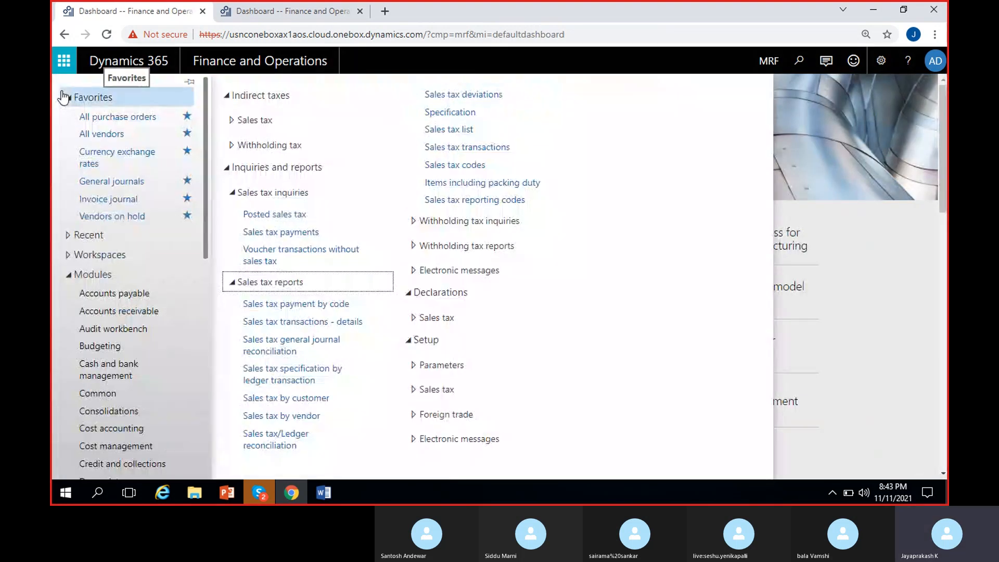
{"action": "left_click", "coordinate": [455, 164]}
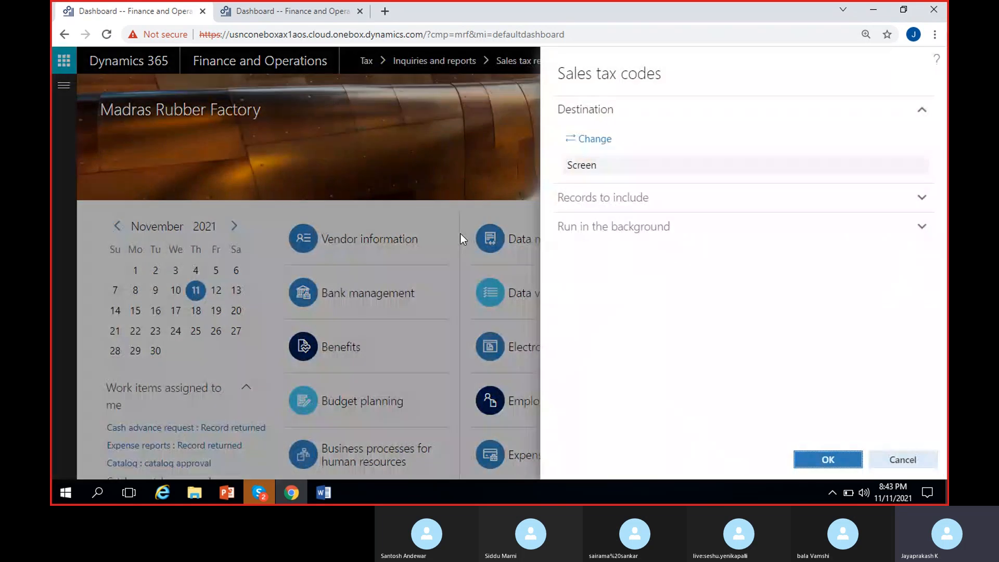
{"action": "left_click", "coordinate": [598, 199]}
{"action": "left_click", "coordinate": [820, 457]}
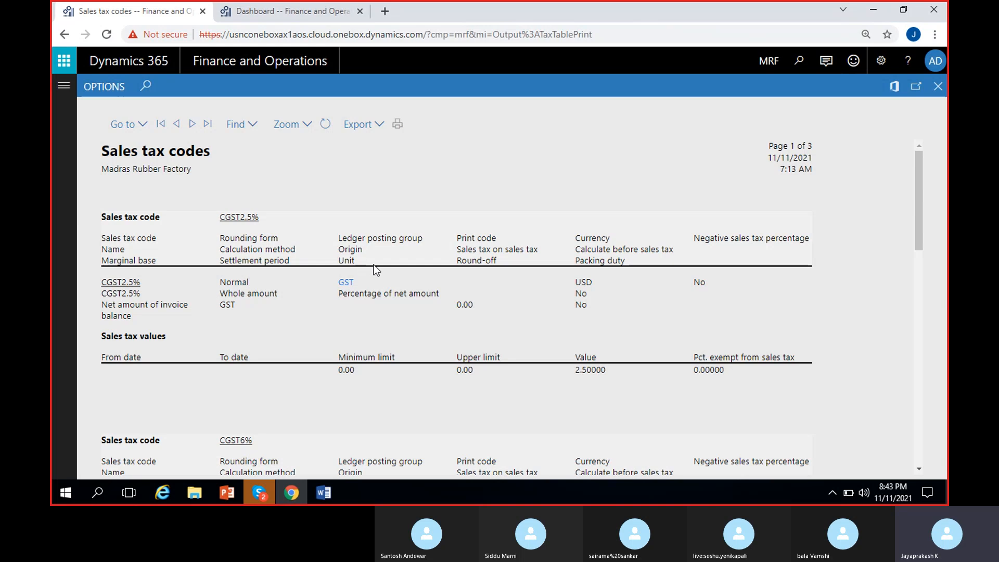
- Examine the CGST6% code's name, marginal base and related headings in the Sales tax codes report
{"action": "scroll", "coordinate": [290, 333], "scroll_direction": "down", "scroll_amount": 5}
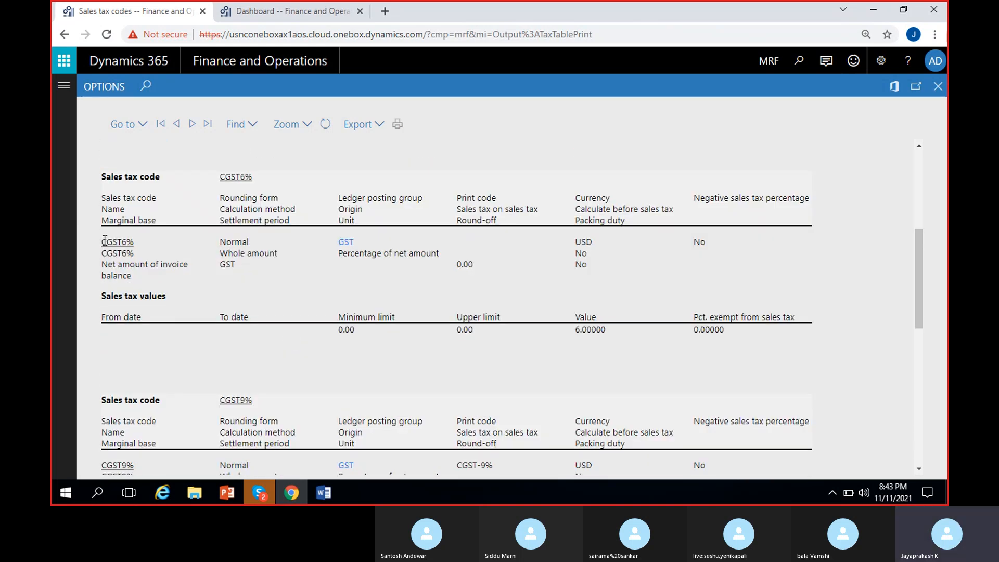
{"action": "double_click", "coordinate": [116, 241]}
{"action": "left_click", "coordinate": [133, 269]}
{"action": "double_click", "coordinate": [134, 269]}
{"action": "double_click", "coordinate": [131, 224]}
{"action": "left_click", "coordinate": [263, 222]}
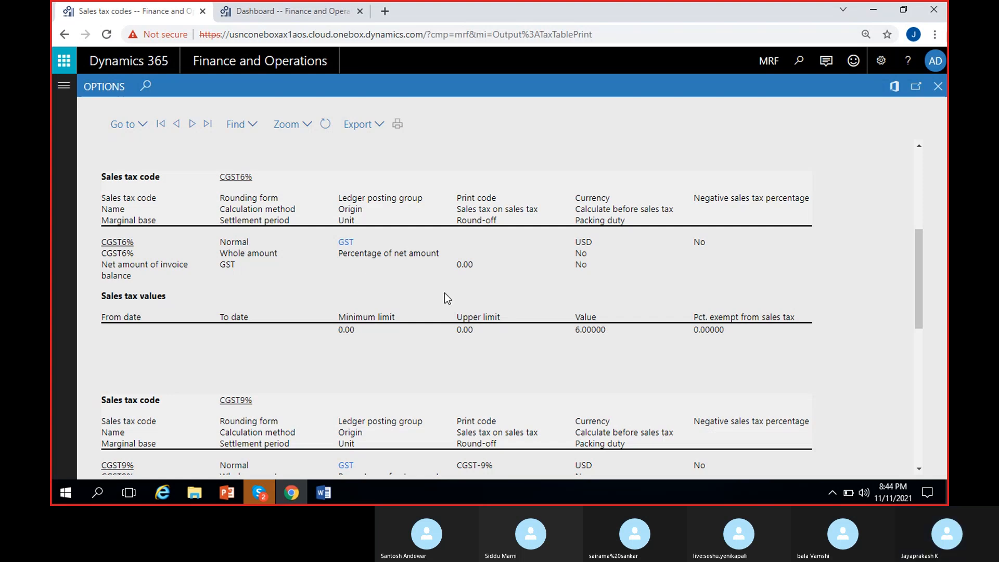
- Check the sales tax value listed for CGST6% in the Sales tax codes report
{"action": "scroll", "coordinate": [445, 297], "scroll_direction": "down", "scroll_amount": 4}
{"action": "scroll", "coordinate": [445, 294], "scroll_direction": "up", "scroll_amount": 4}
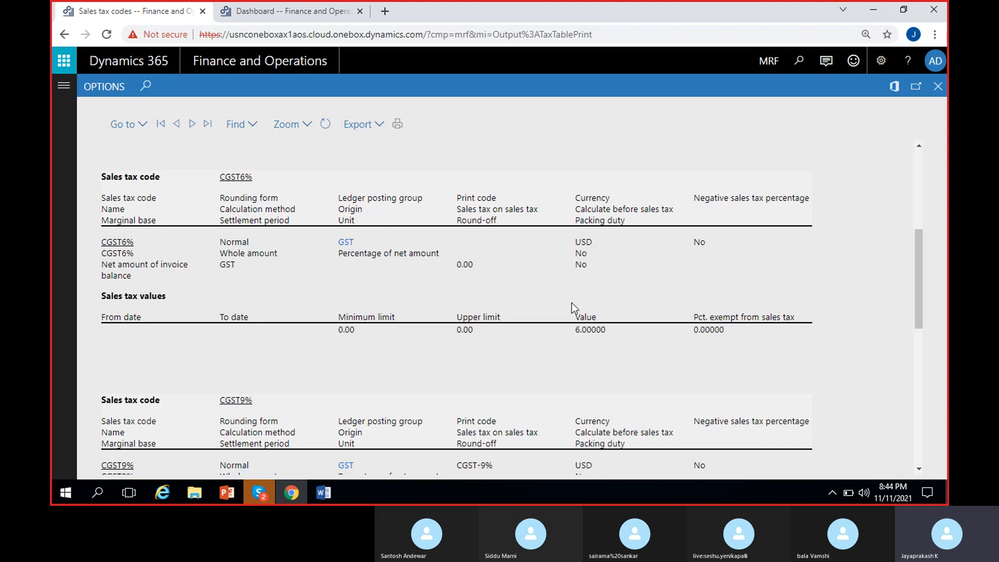
{"action": "scroll", "coordinate": [422, 350], "scroll_direction": "up", "scroll_amount": 1}
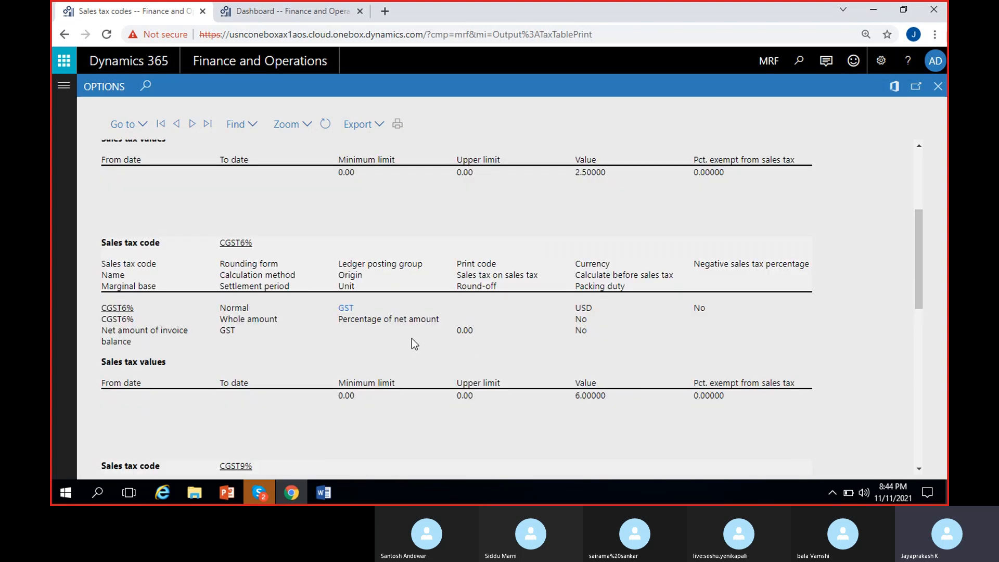
{"action": "double_click", "coordinate": [582, 396]}
{"action": "left_click", "coordinate": [600, 401]}
{"action": "double_click", "coordinate": [592, 398]}
{"action": "left_click", "coordinate": [592, 401]}
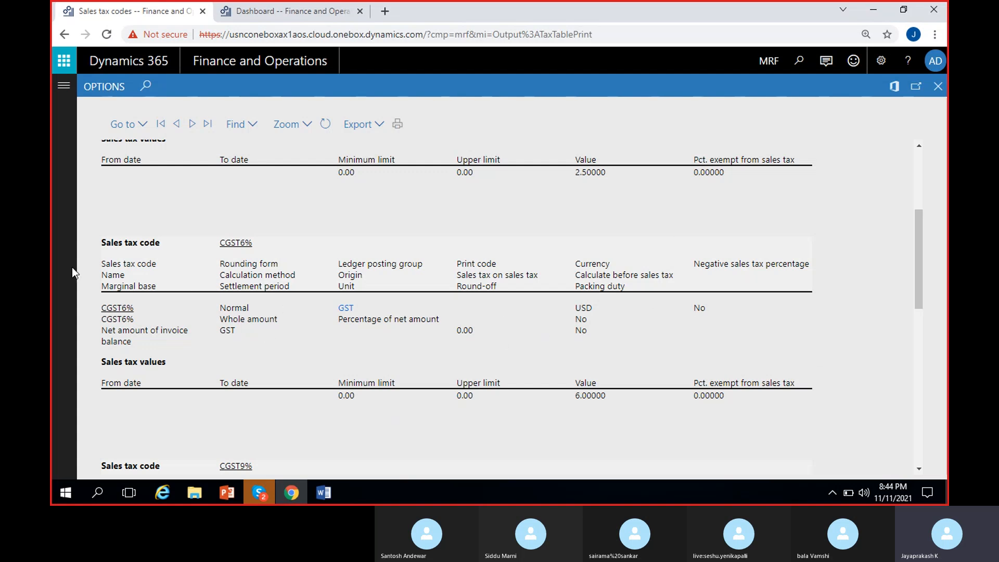
- Review the CGST9%, EXMPT and IGST12% entries in the Sales tax codes report, and close it
{"action": "scroll", "coordinate": [240, 383], "scroll_direction": "down", "scroll_amount": 5}
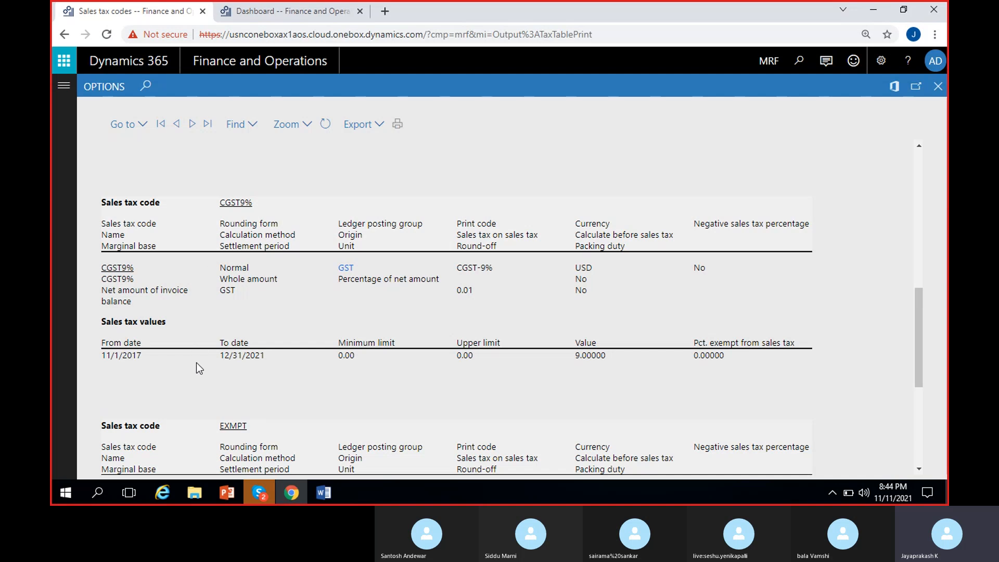
{"action": "scroll", "coordinate": [198, 367], "scroll_direction": "down", "scroll_amount": 3}
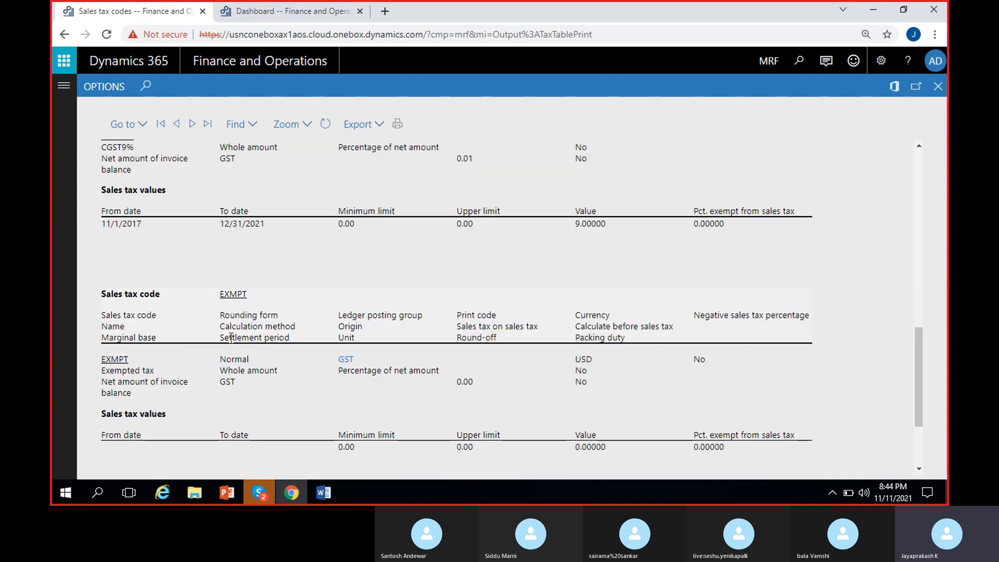
{"action": "scroll", "coordinate": [231, 338], "scroll_direction": "down", "scroll_amount": 3}
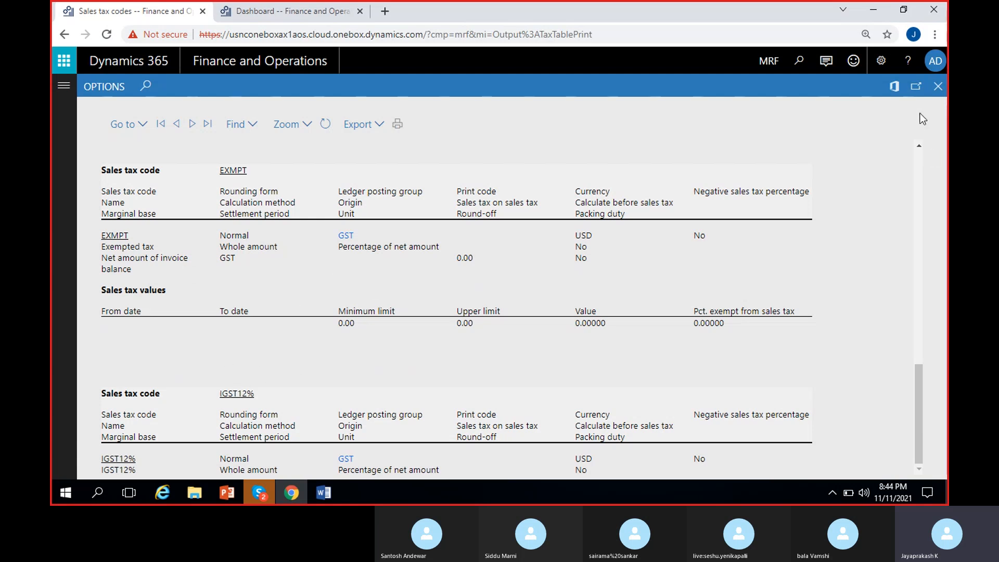
{"action": "left_click", "coordinate": [939, 86]}
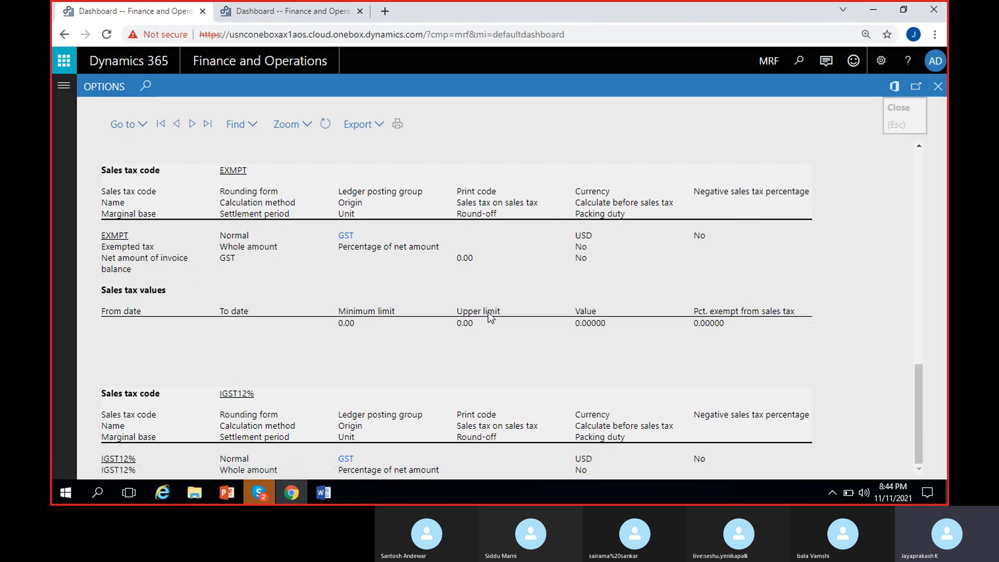
- Switch to the MS Dynamics 8 PM notes in Word and insert a page break after the last line
{"action": "left_click", "coordinate": [324, 492]}
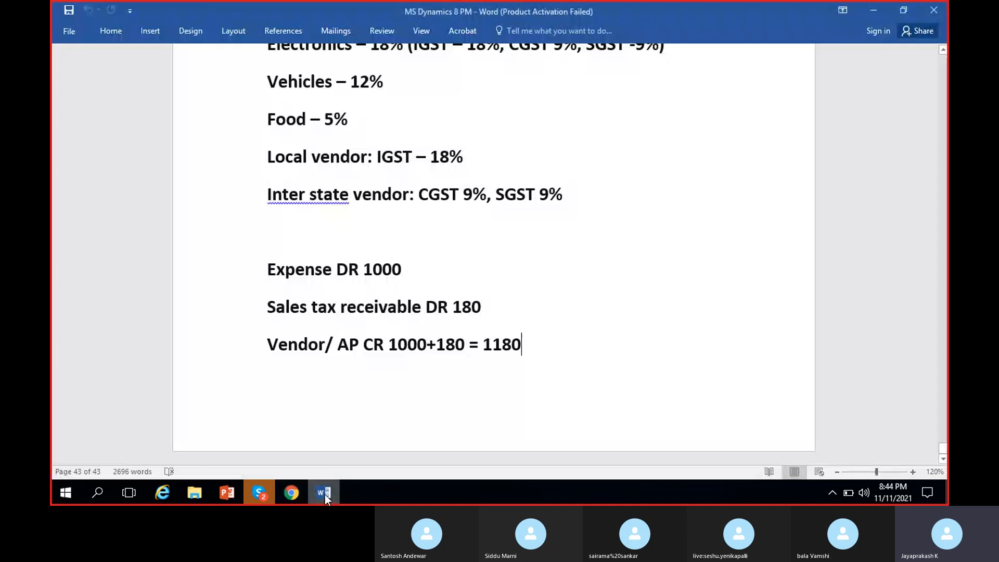
{"action": "key", "text": "ctrl+Return"}
{"action": "scroll", "coordinate": [494, 261], "scroll_direction": "down", "scroll_amount": 3}
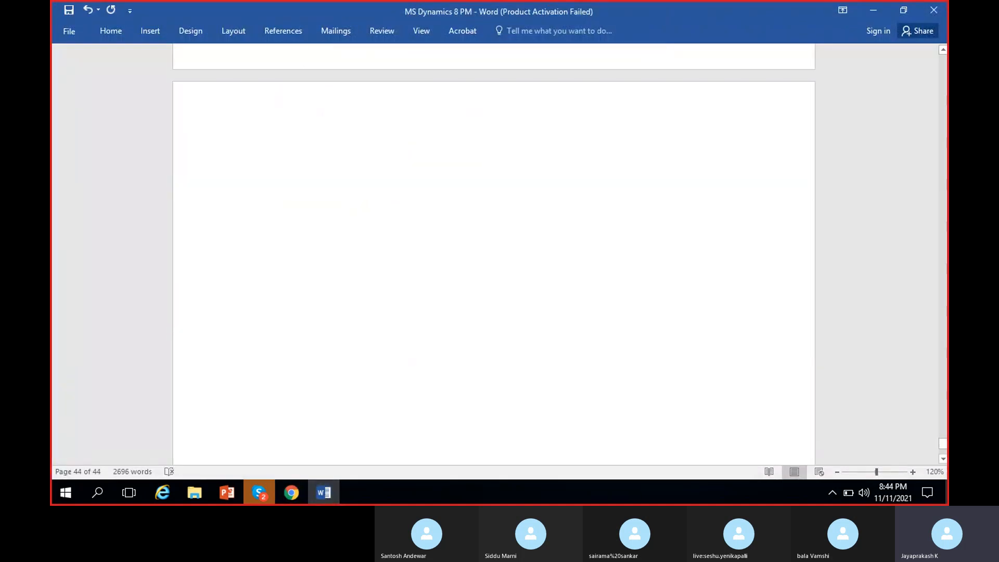
{"action": "scroll", "coordinate": [494, 260], "scroll_direction": "up", "scroll_amount": 1}
- Switch back to Finance and Operations in Chrome, open the sales tax settlement periods, and look through the GST period intervals
{"action": "left_click", "coordinate": [293, 490]}
{"action": "left_click", "coordinate": [55, 93]}
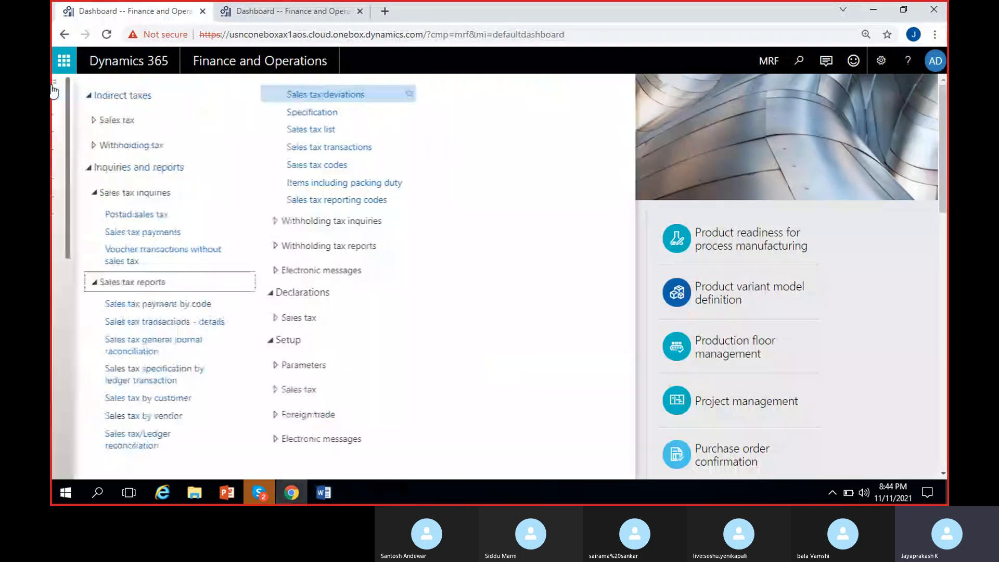
{"action": "left_click", "coordinate": [252, 121]}
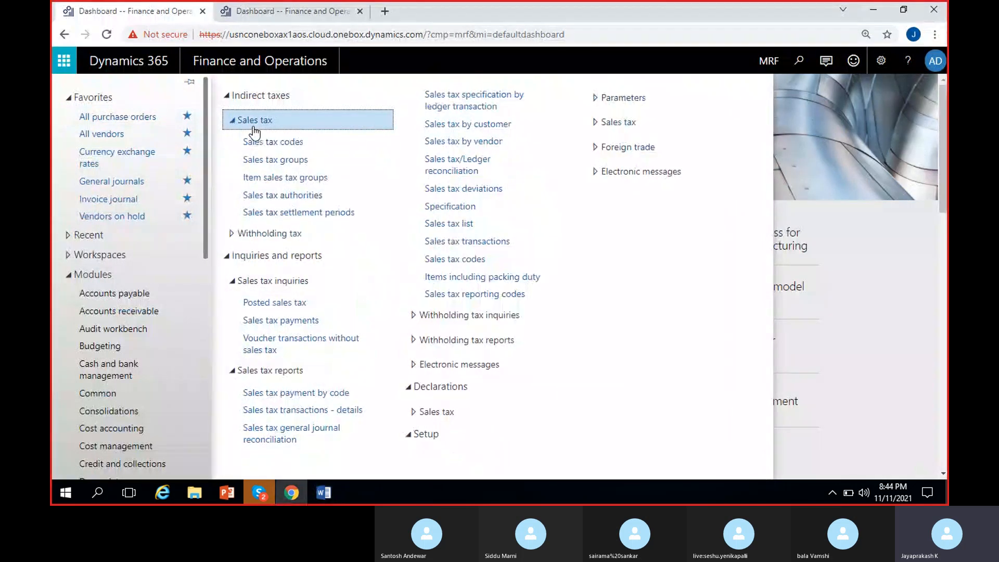
{"action": "left_click", "coordinate": [297, 212]}
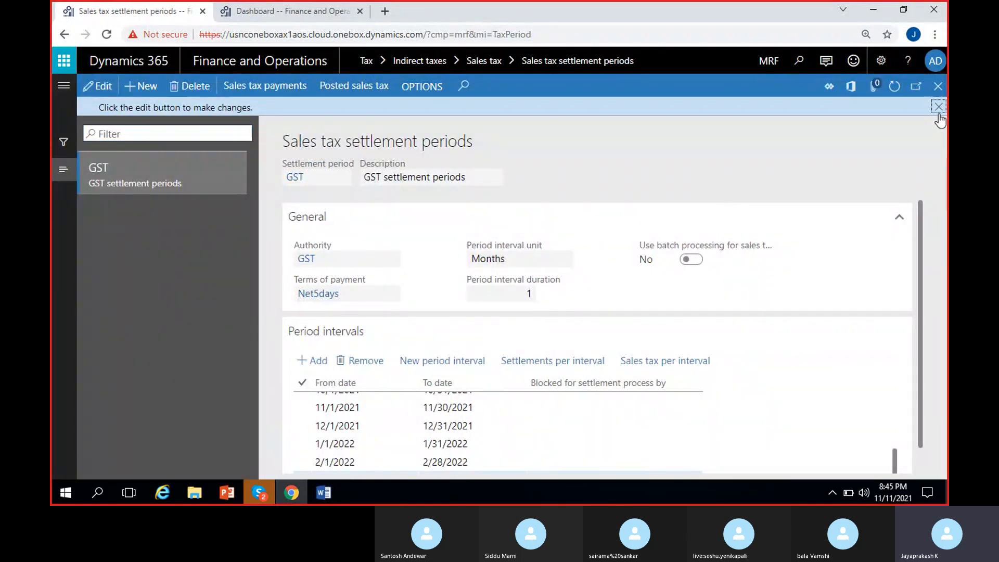
{"action": "scroll", "coordinate": [322, 411], "scroll_direction": "up", "scroll_amount": 3}
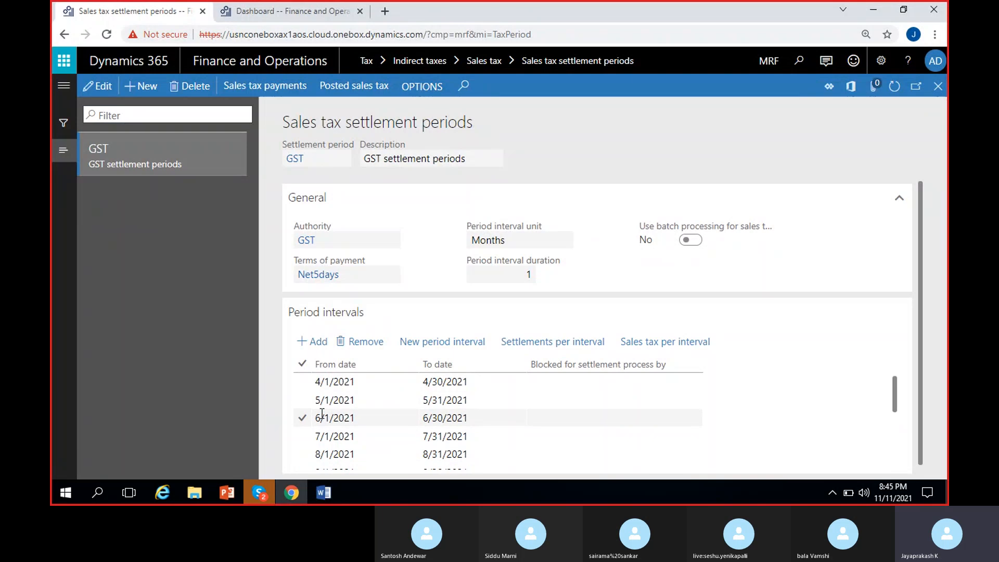
{"action": "scroll", "coordinate": [322, 414], "scroll_direction": "down", "scroll_amount": 3}
{"action": "scroll", "coordinate": [322, 414], "scroll_direction": "up", "scroll_amount": 3}
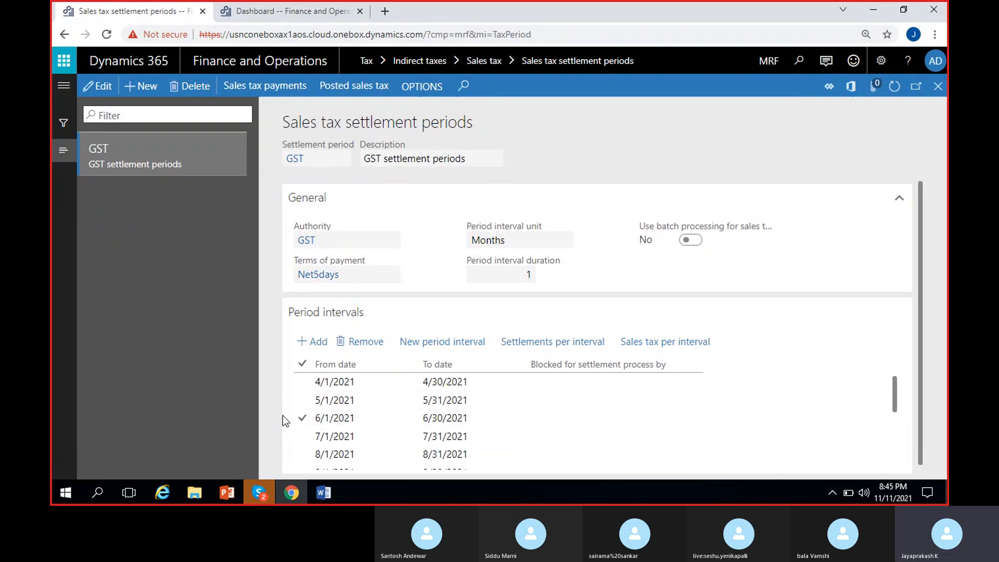
- Look through the GST period intervals, select the one starting 6/1/2021, and check the posted sales tax for the settlement period
{"action": "scroll", "coordinate": [333, 416], "scroll_direction": "down", "scroll_amount": 3}
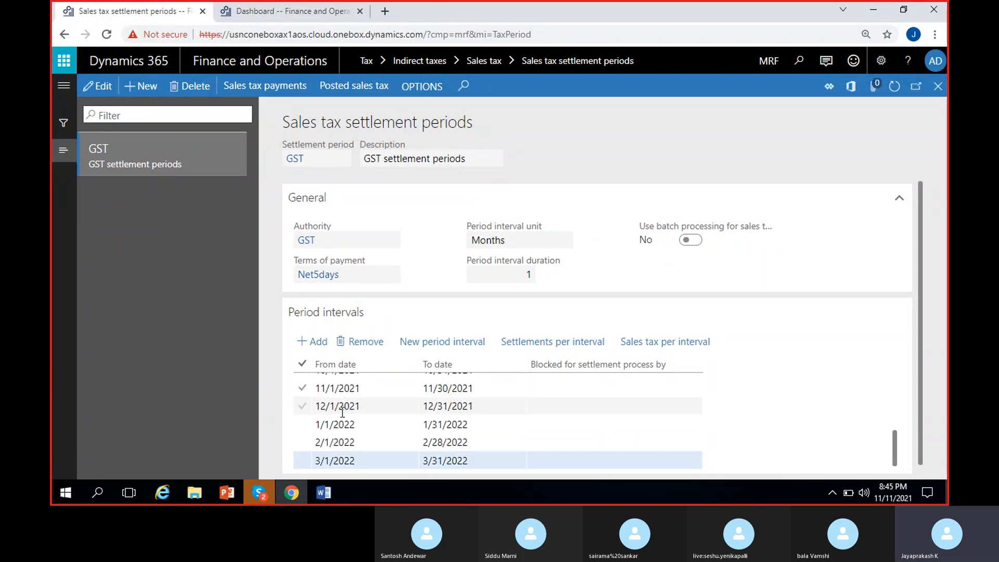
{"action": "scroll", "coordinate": [344, 411], "scroll_direction": "up", "scroll_amount": 3}
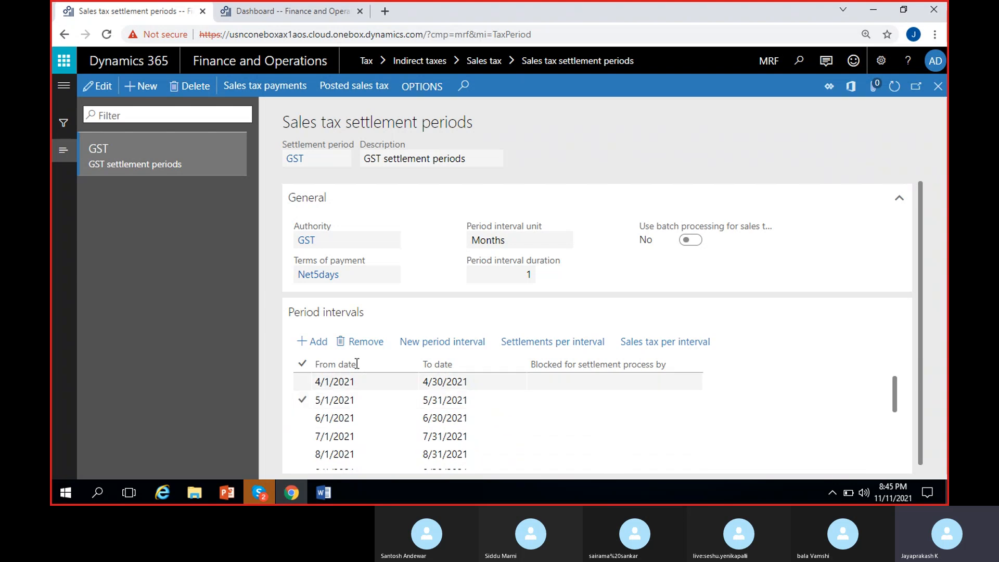
{"action": "left_click", "coordinate": [407, 441]}
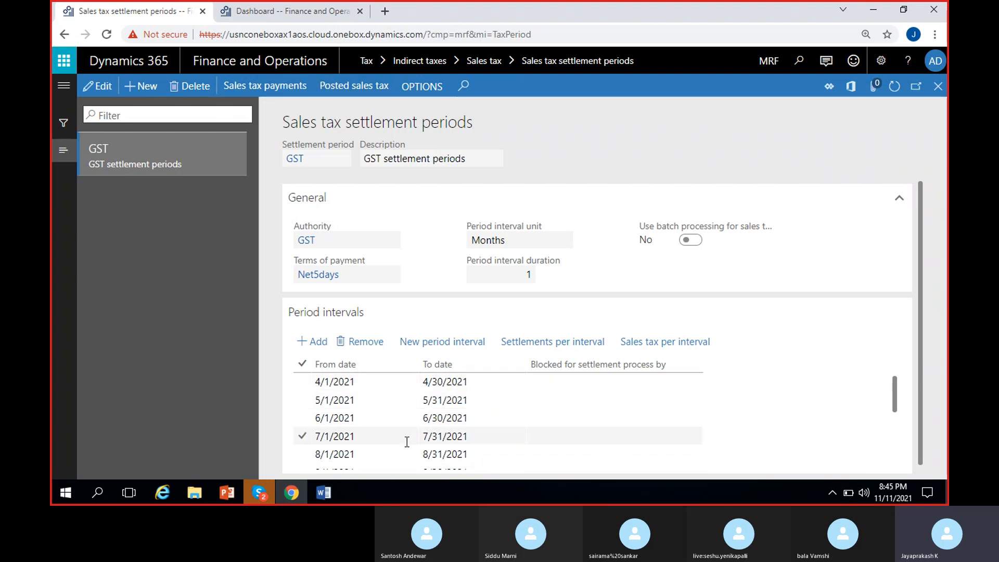
{"action": "left_click", "coordinate": [374, 420]}
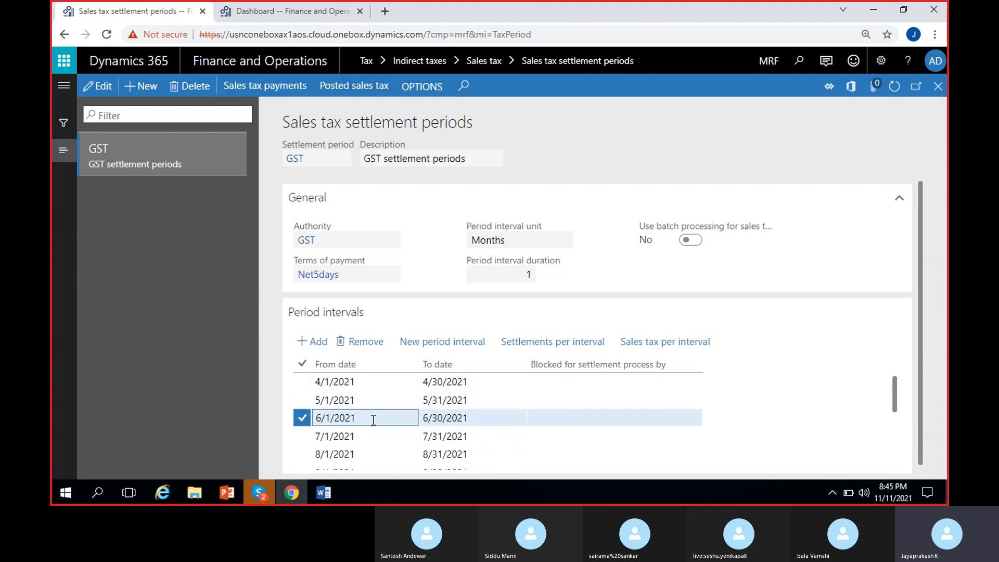
{"action": "left_click", "coordinate": [347, 84]}
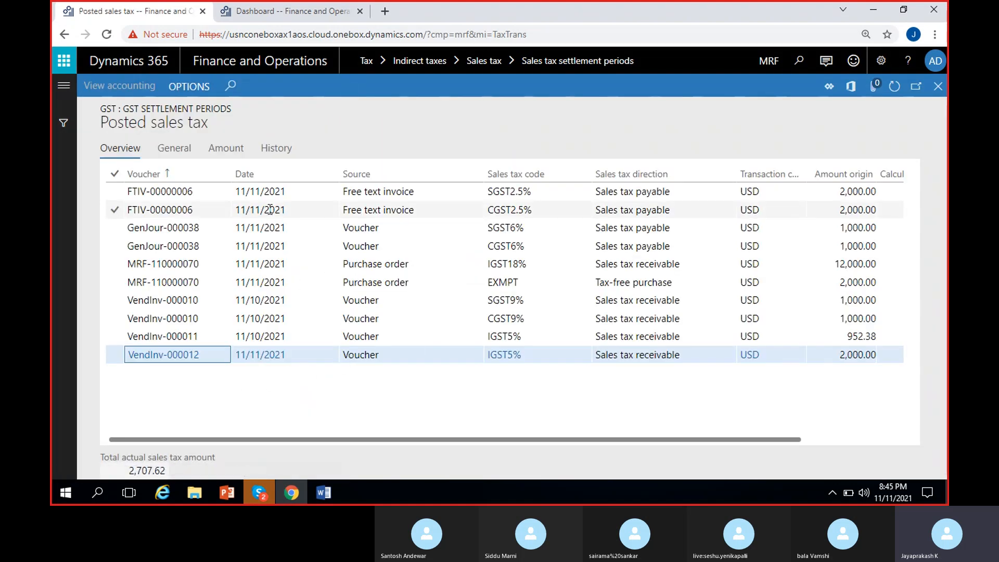
{"action": "left_click", "coordinate": [938, 87]}
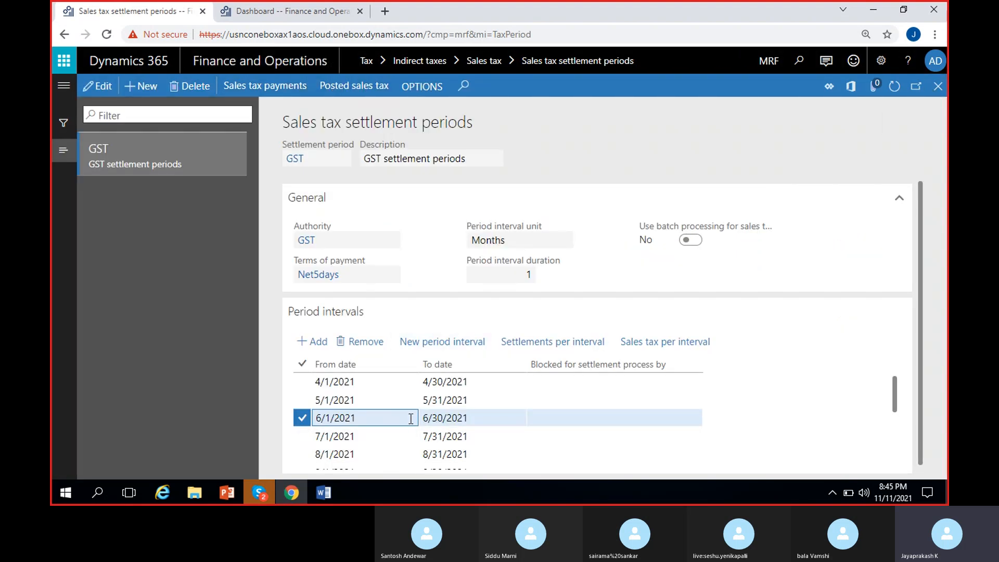
- Review the sales tax per interval for the GST periods starting 6/1/2021 and 11/1/2021, closing each list
{"action": "left_click", "coordinate": [658, 343]}
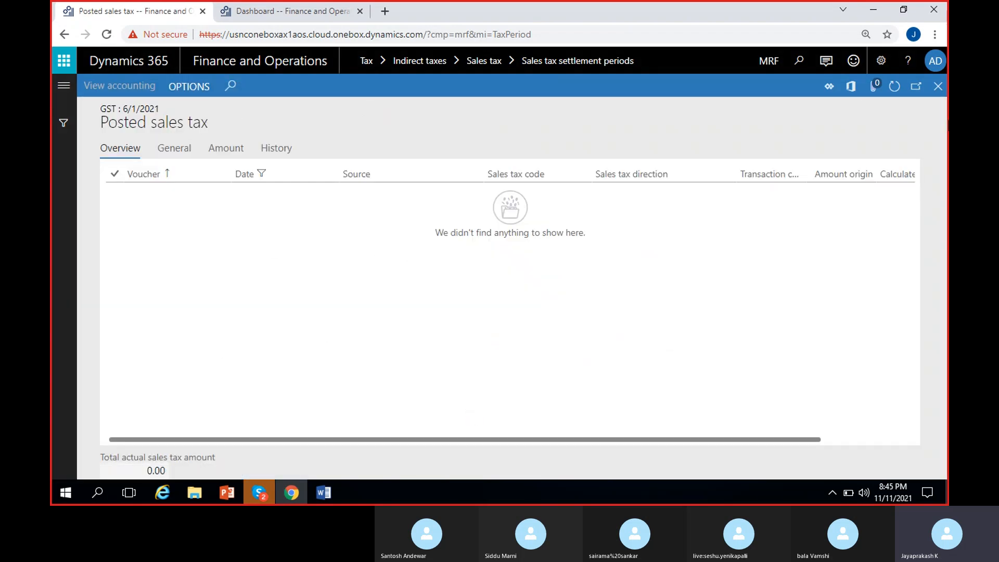
{"action": "left_click", "coordinate": [938, 85]}
{"action": "left_click_drag", "start_coordinate": [895, 391], "coordinate": [901, 414]}
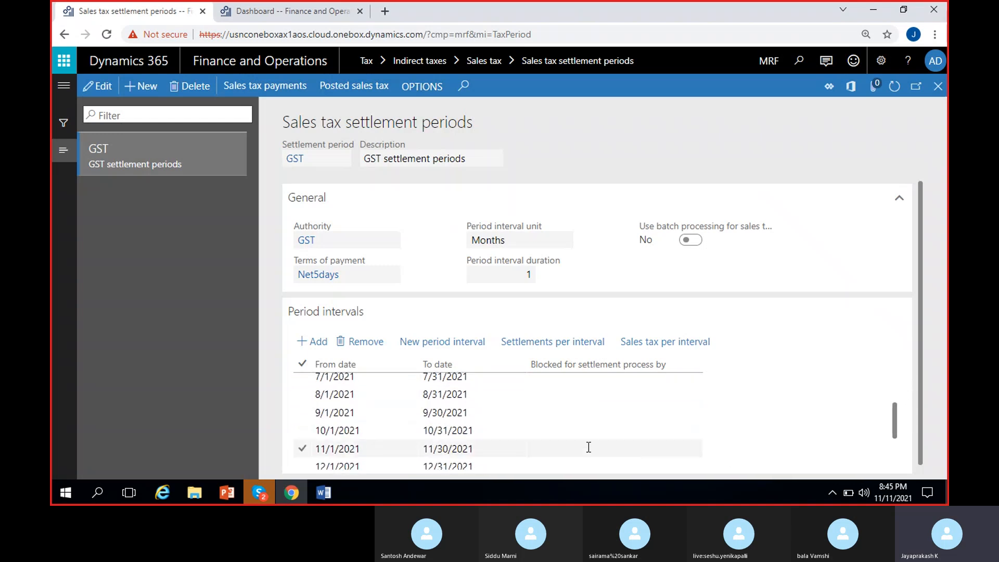
{"action": "left_click", "coordinate": [493, 444]}
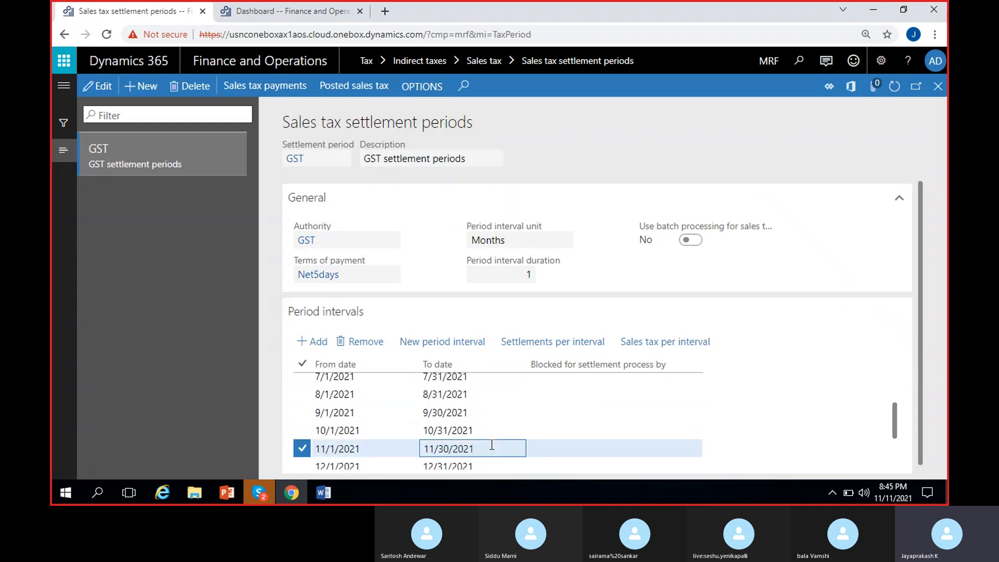
{"action": "left_click", "coordinate": [653, 343]}
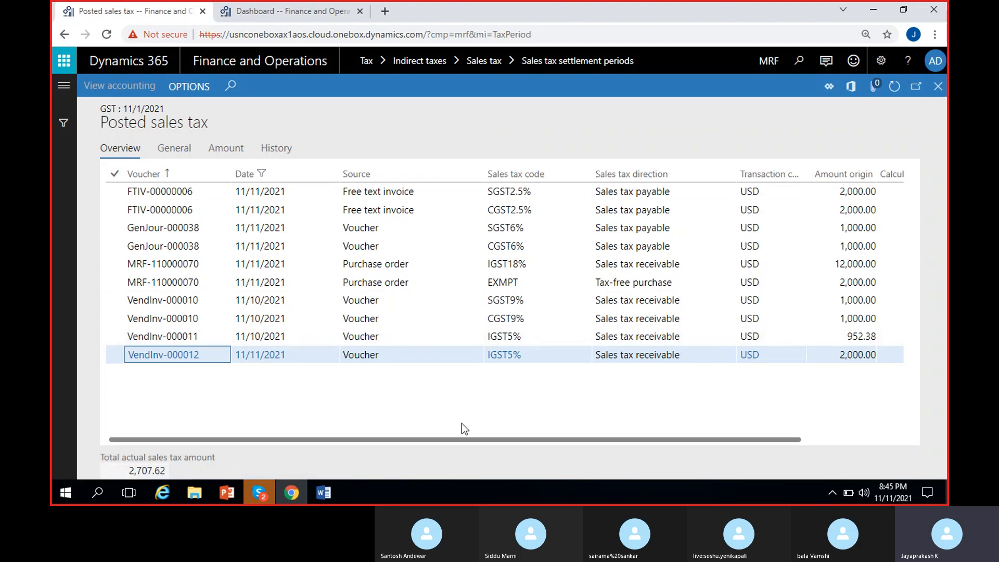
{"action": "left_click", "coordinate": [937, 88]}
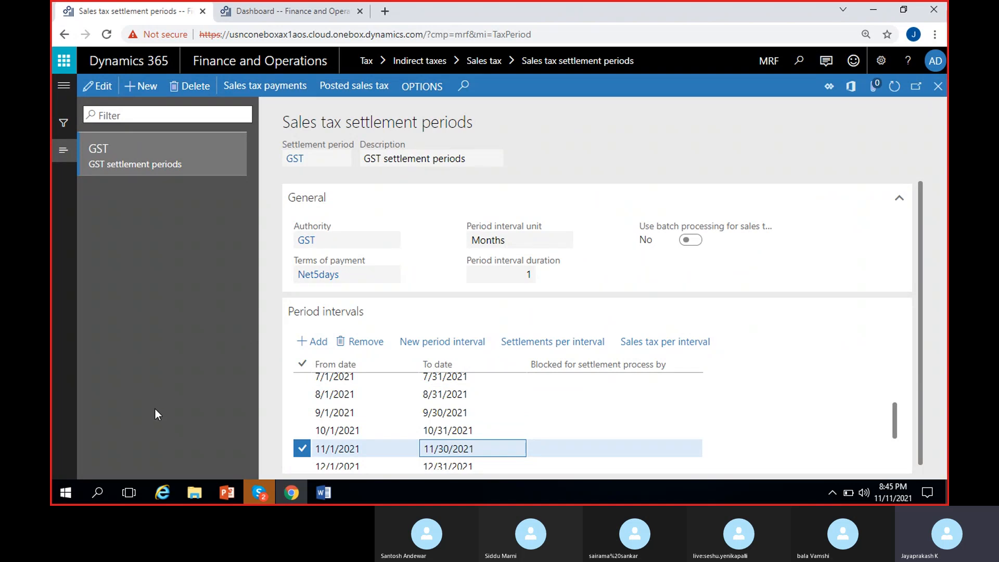
- Switch to the MS Dynamics 8 PM notes in Word, write "Sales tax payable" on the blank last page, and begin a second line with "Sales"
{"action": "left_click", "coordinate": [324, 493]}
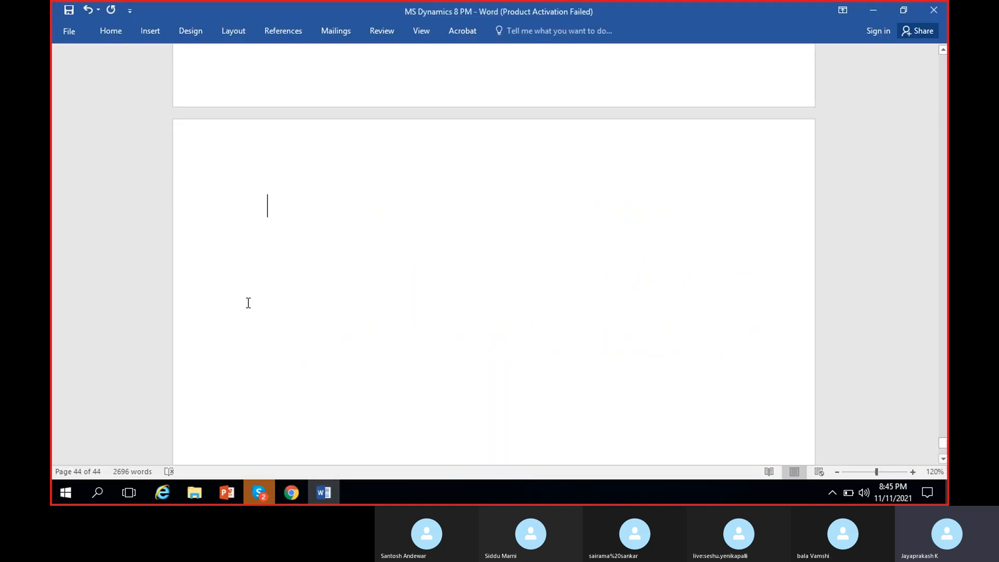
{"action": "scroll", "coordinate": [248, 302], "scroll_direction": "up", "scroll_amount": 3}
{"action": "scroll", "coordinate": [249, 303], "scroll_direction": "up", "scroll_amount": 3}
{"action": "scroll", "coordinate": [304, 390], "scroll_direction": "down", "scroll_amount": 5}
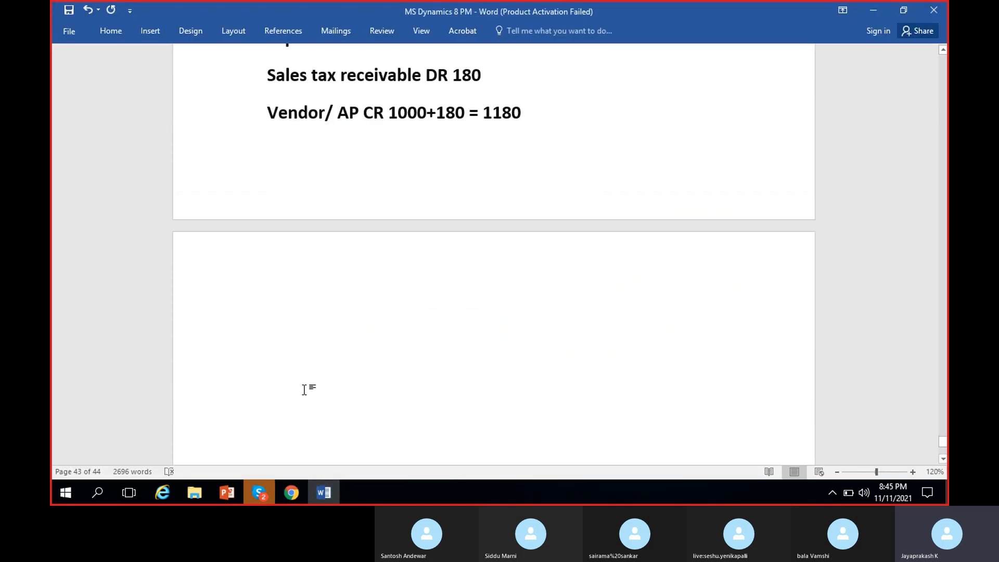
{"action": "type", "text": "Sales tax payab"}
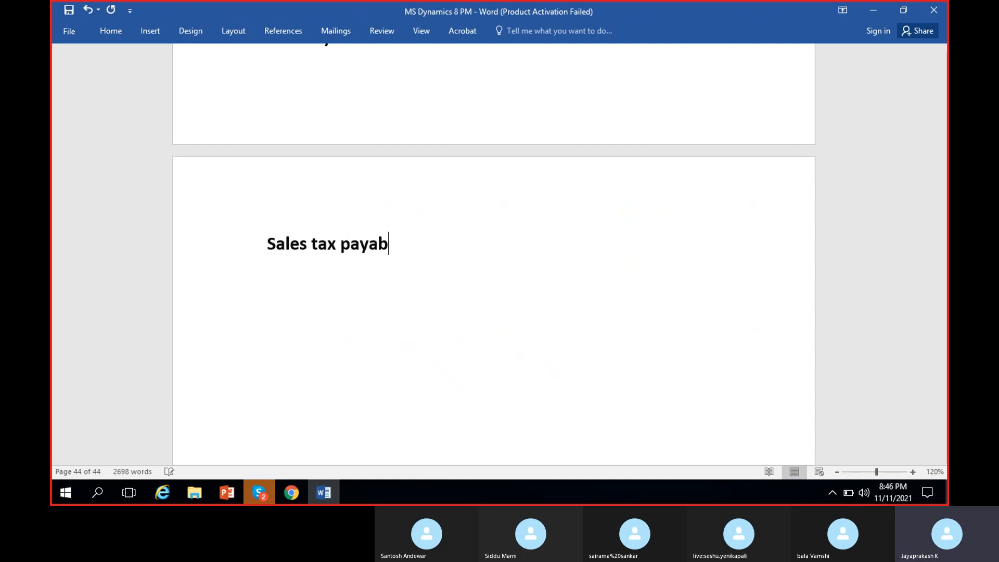
{"action": "type", "text": "le Sales"}
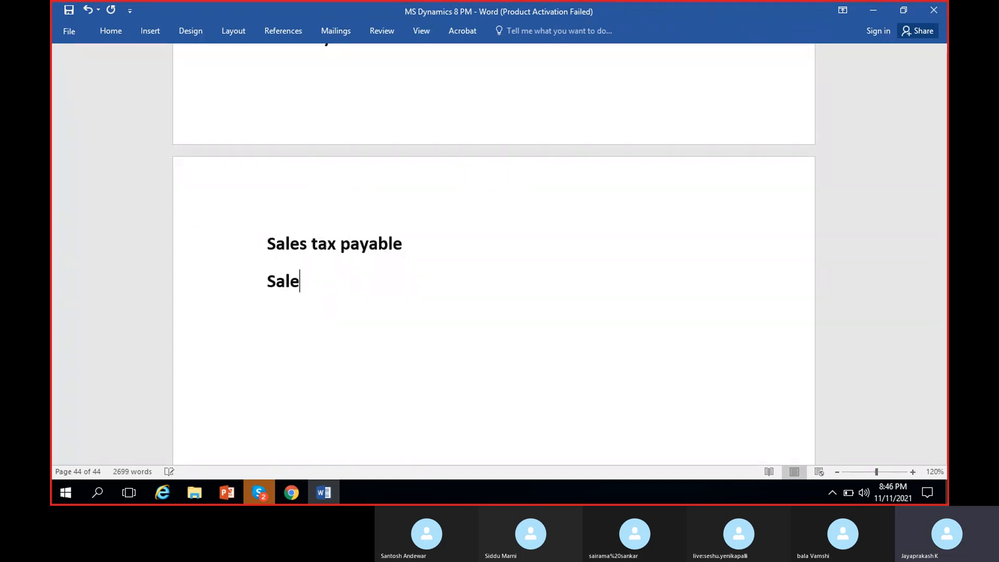
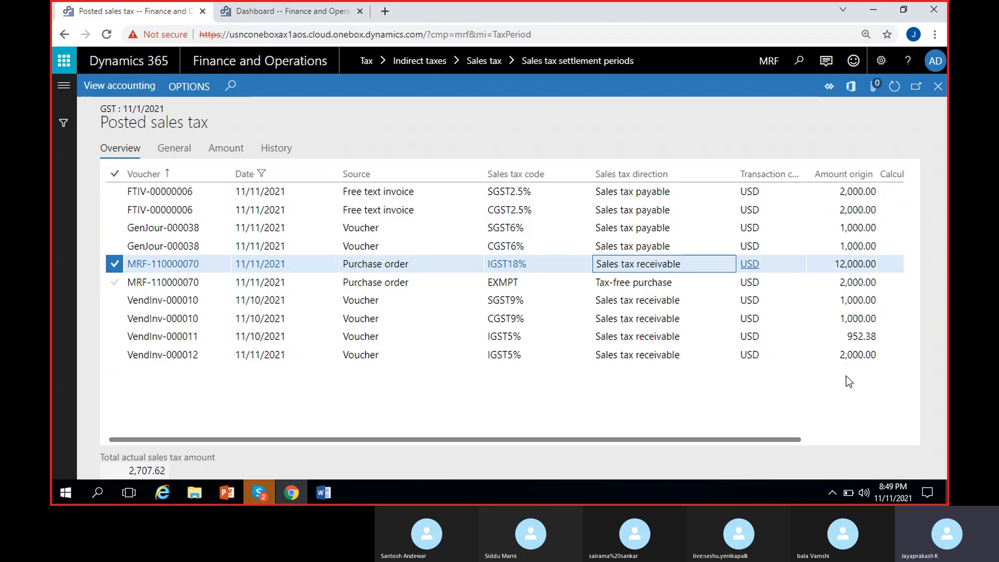
- Close the posted sales tax list, check the Sales tax payments inquiry in the Tax module, and close it
{"action": "left_click", "coordinate": [939, 86]}
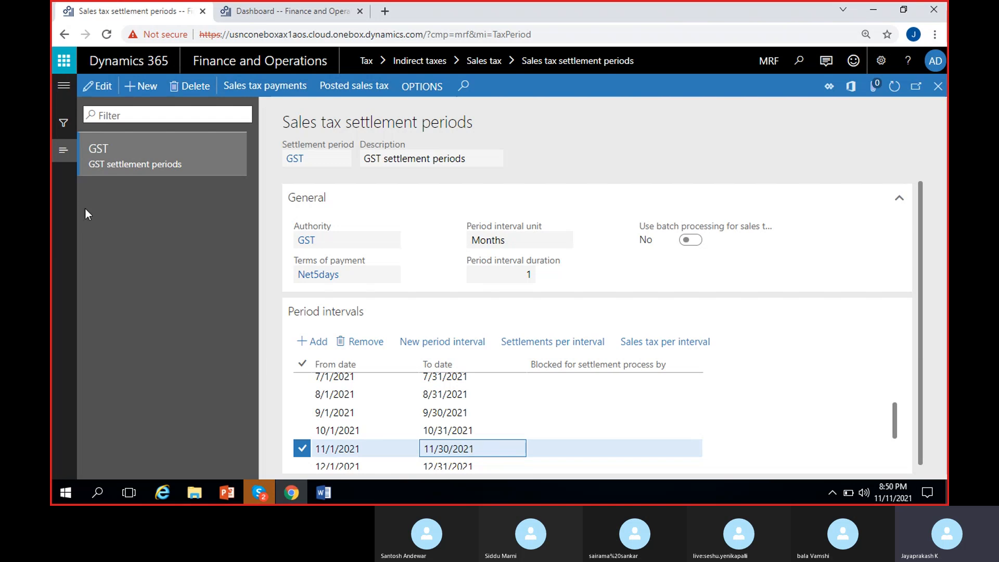
{"action": "left_click", "coordinate": [58, 94]}
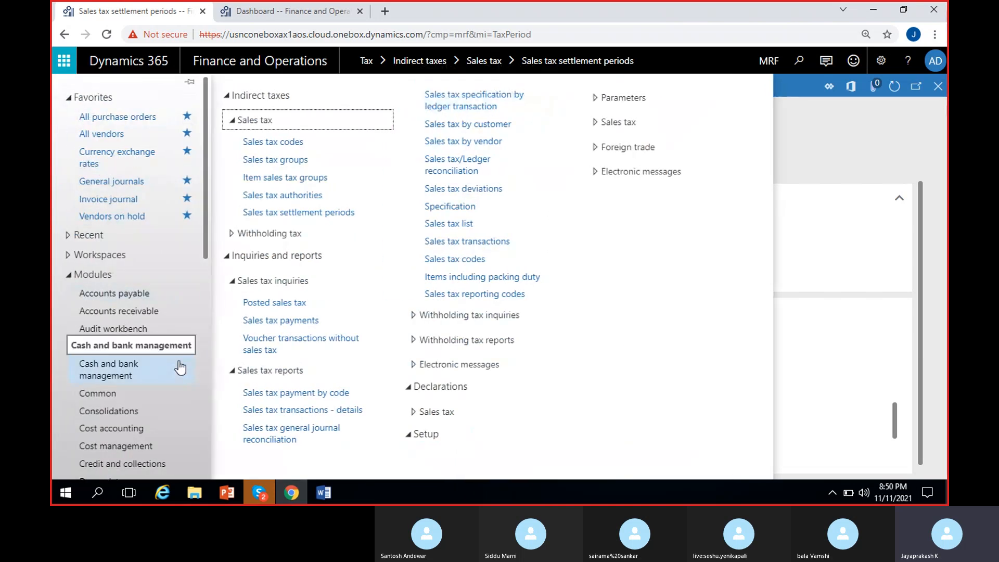
{"action": "left_click", "coordinate": [276, 324]}
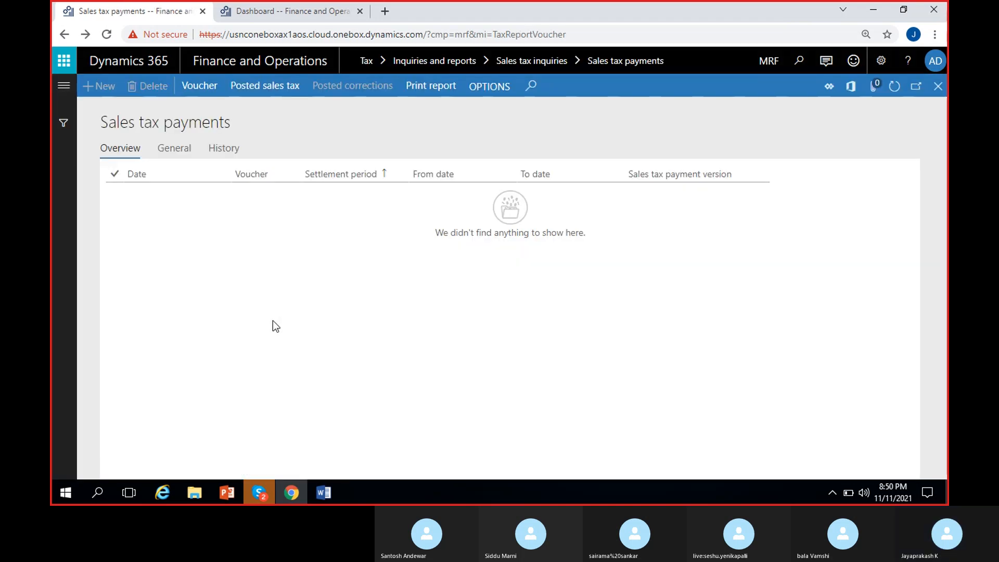
{"action": "left_click", "coordinate": [939, 86]}
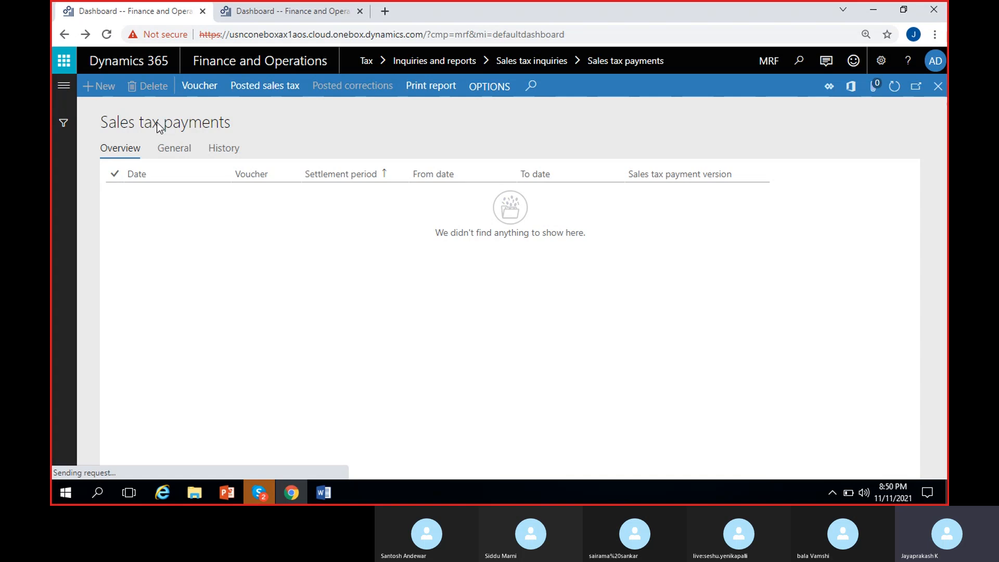
- Find the sales tax declarations in the Tax module, view the Report sales tax for settlement period parameters, and cancel the dialog
{"action": "left_click", "coordinate": [63, 85]}
{"action": "left_click", "coordinate": [422, 433]}
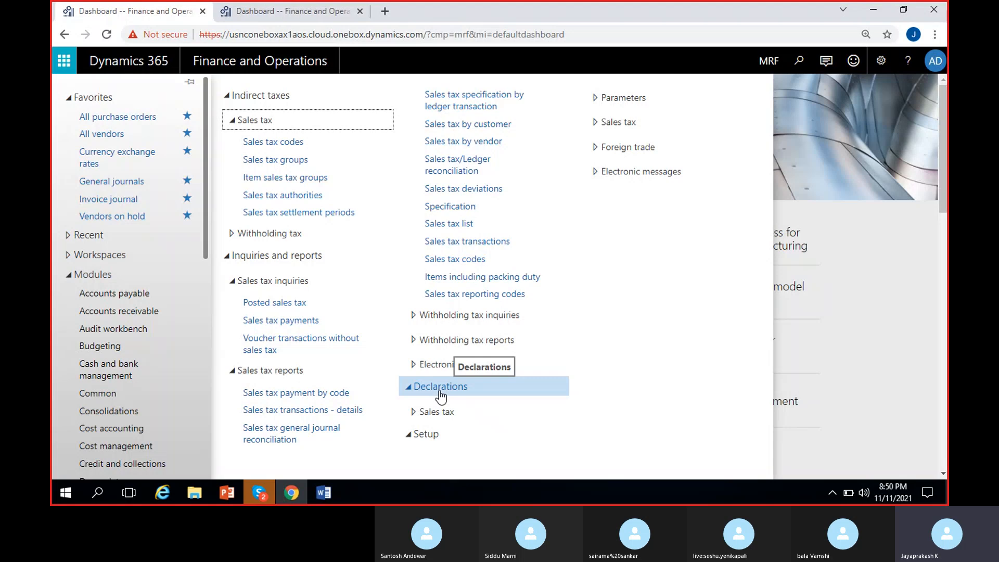
{"action": "scroll", "coordinate": [144, 433], "scroll_direction": "down", "scroll_amount": 9}
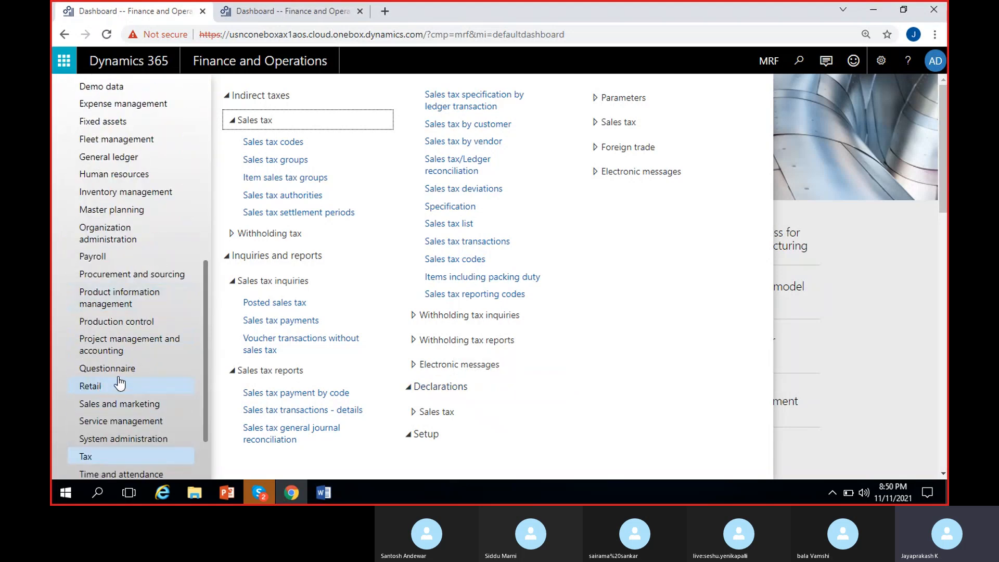
{"action": "left_click", "coordinate": [433, 412]}
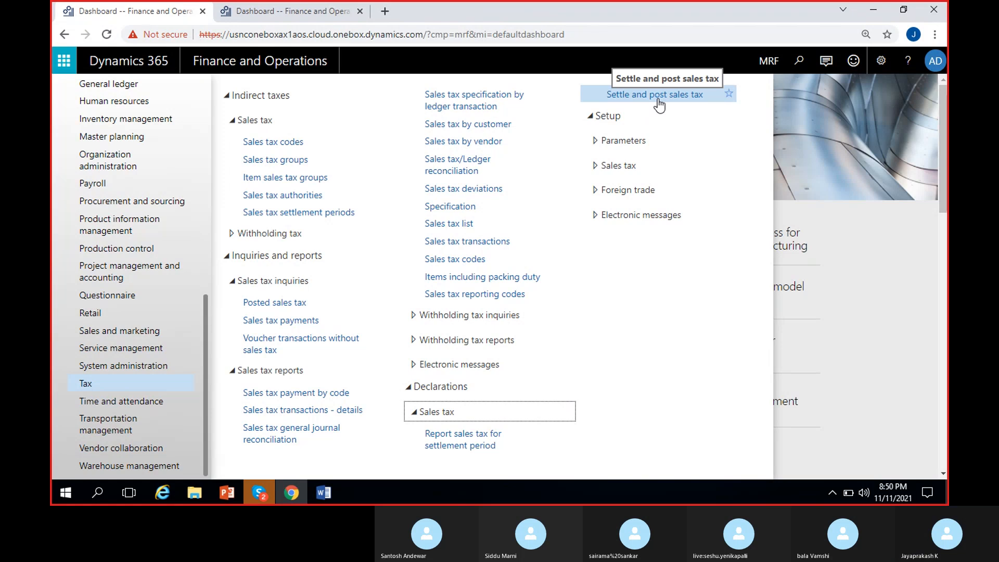
{"action": "left_click", "coordinate": [469, 440]}
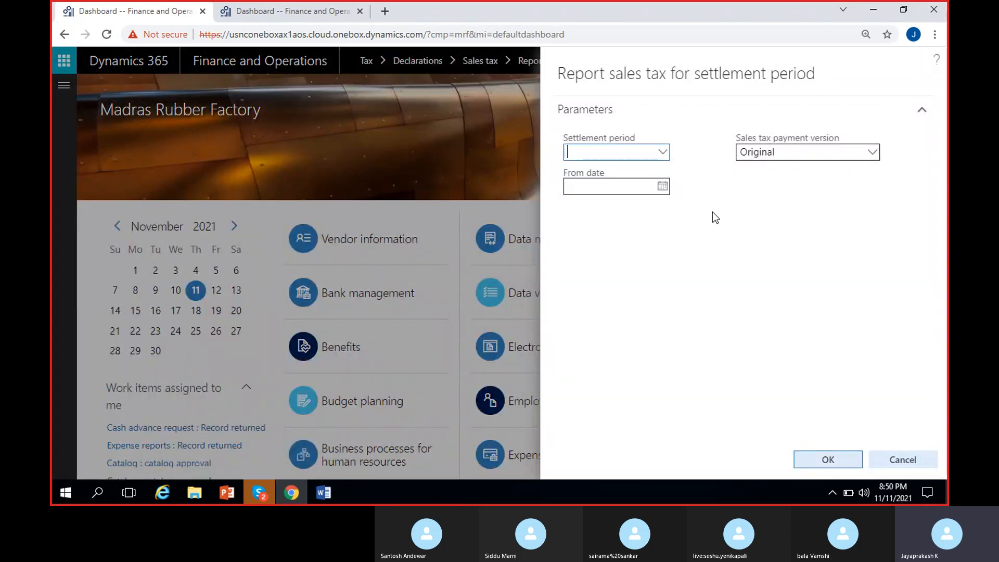
{"action": "left_click", "coordinate": [886, 457]}
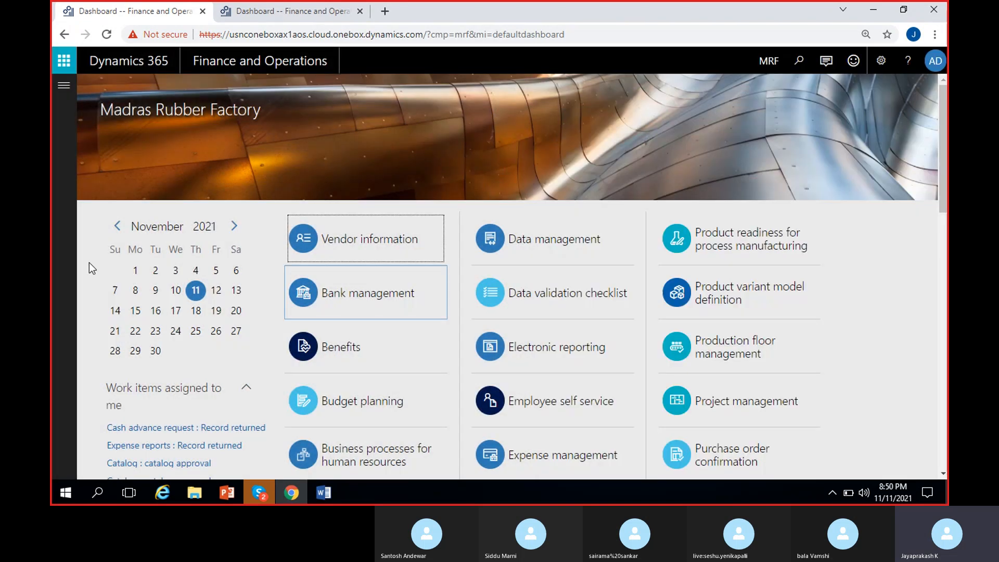
- View the Settle and post sales tax parameters and dismiss the dialog
{"action": "left_click", "coordinate": [73, 92]}
{"action": "left_click", "coordinate": [647, 94]}
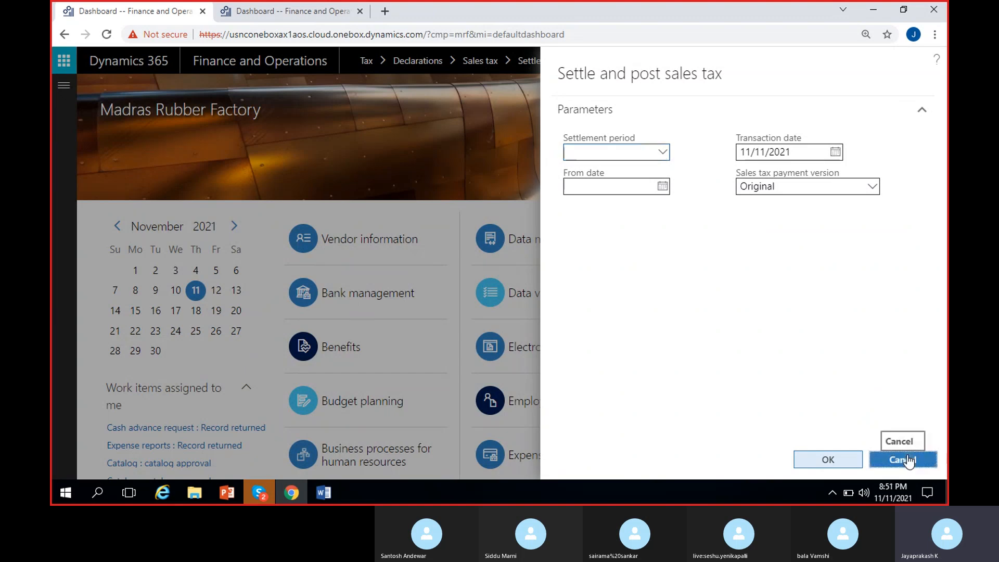
{"action": "left_click", "coordinate": [64, 117]}
- Request the settlement period sales tax report for GST from 11/1/2021 and examine the U.S. sales tax report's background run options
{"action": "left_click", "coordinate": [64, 85]}
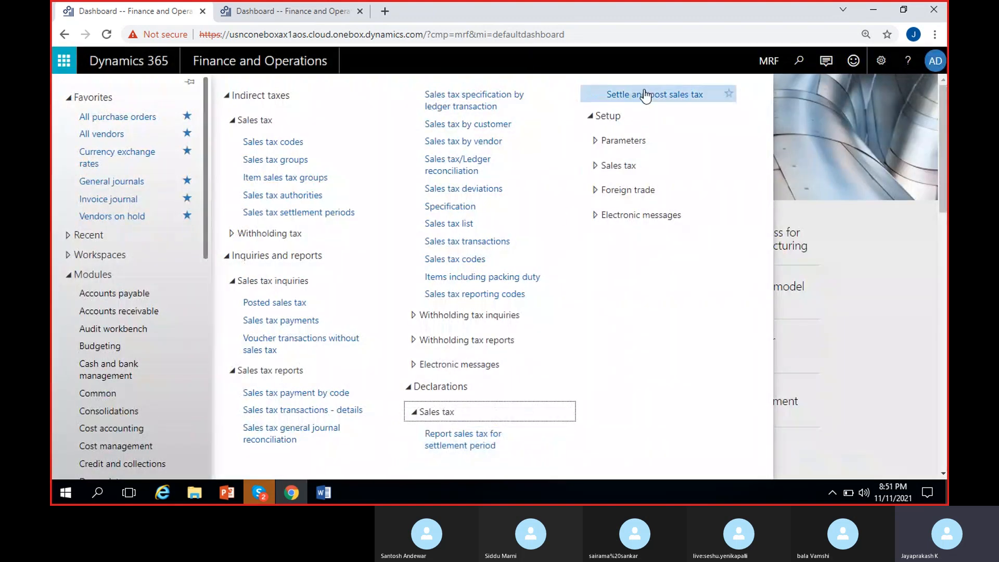
{"action": "left_click", "coordinate": [476, 434]}
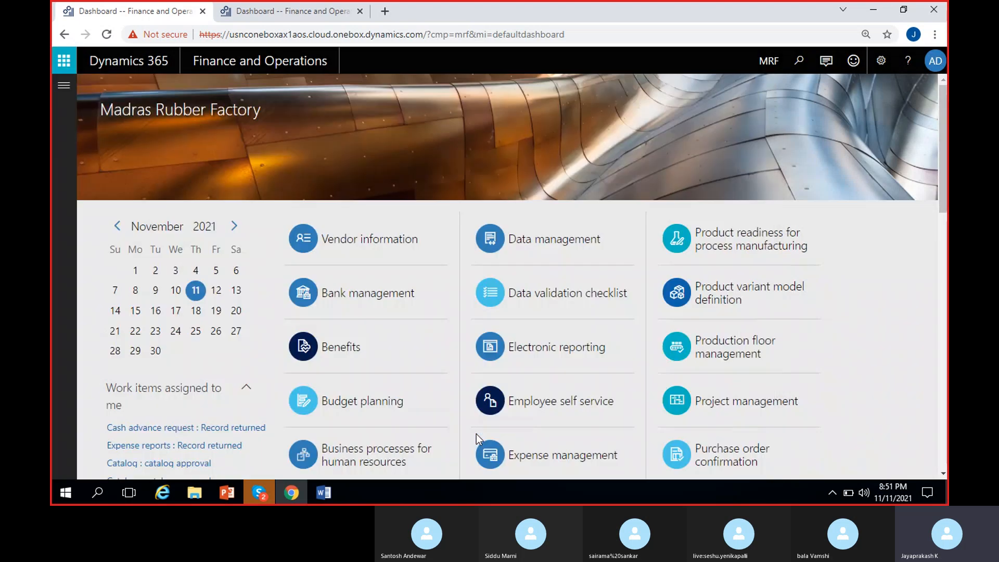
{"action": "left_click", "coordinate": [662, 152]}
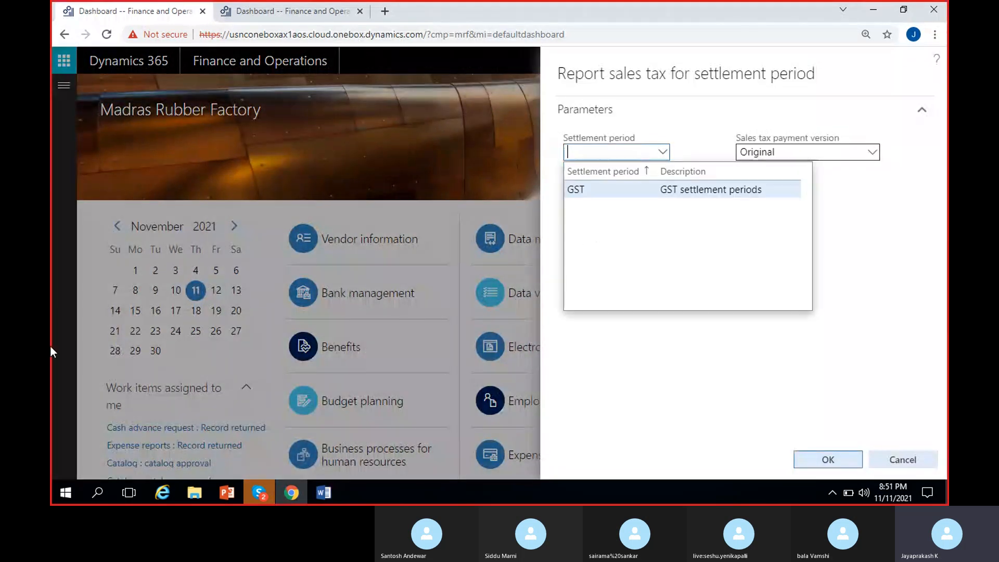
{"action": "left_click", "coordinate": [711, 187]}
{"action": "left_click", "coordinate": [663, 191]}
{"action": "left_click", "coordinate": [606, 260]}
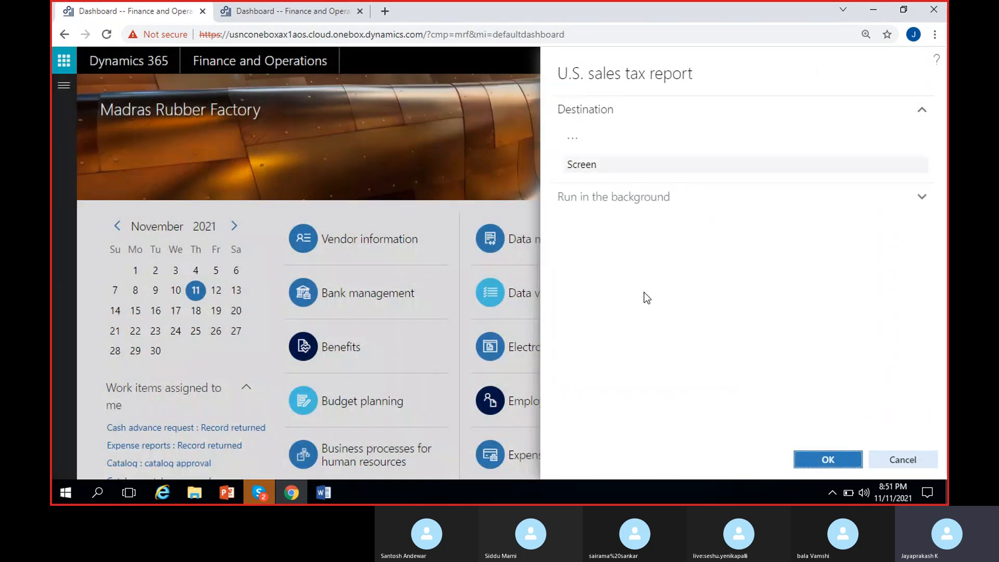
{"action": "left_click", "coordinate": [627, 198]}
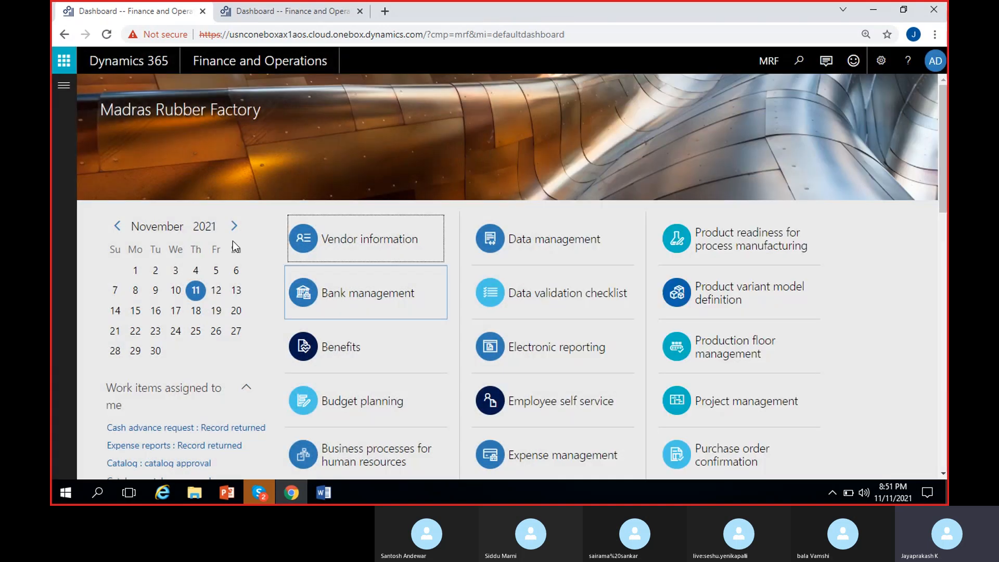
- Set up Settle and post sales tax for the GST settlement period with a from date of 11/1/2021
{"action": "left_click", "coordinate": [64, 86]}
{"action": "left_click", "coordinate": [645, 95]}
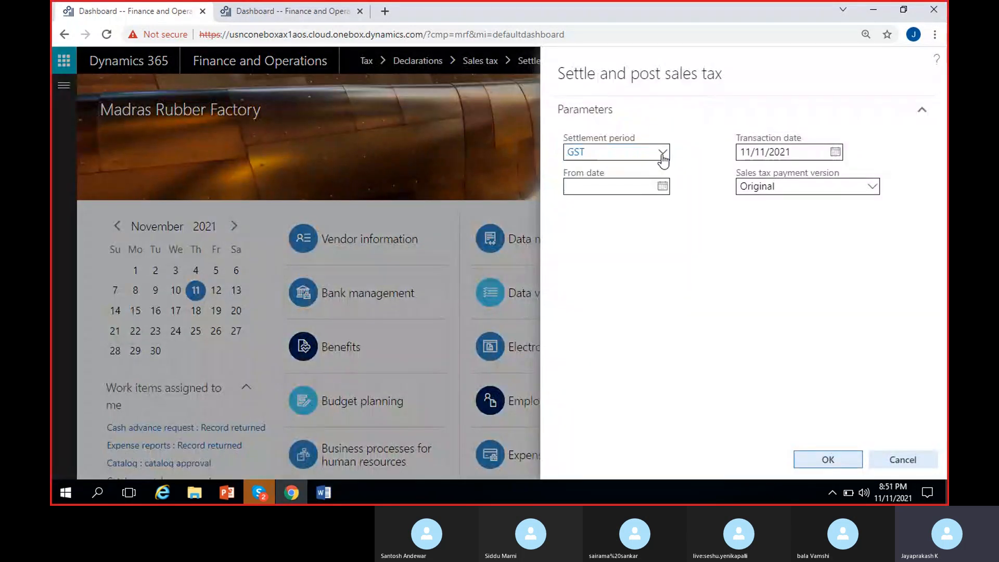
{"action": "left_click", "coordinate": [662, 155]}
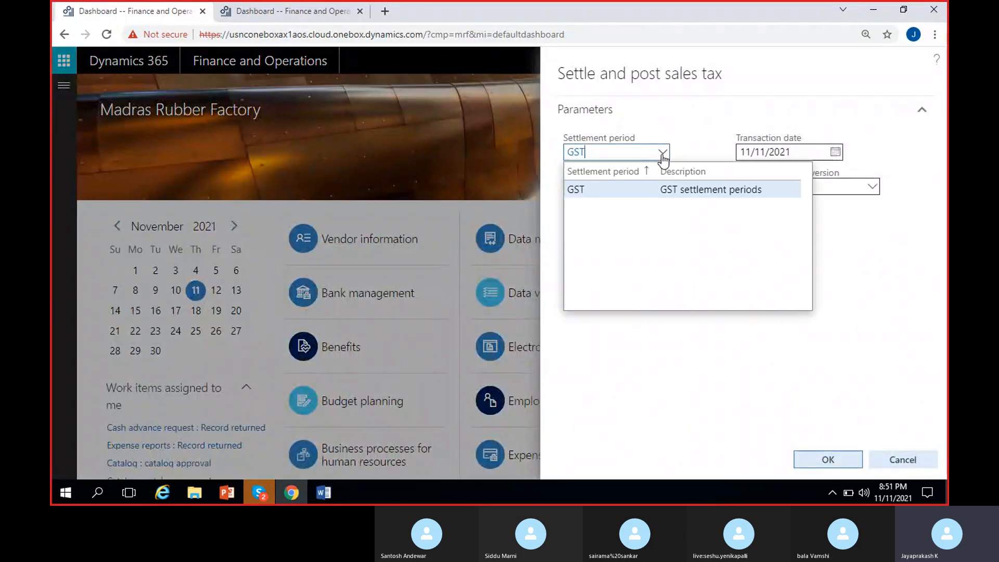
{"action": "left_click", "coordinate": [686, 189]}
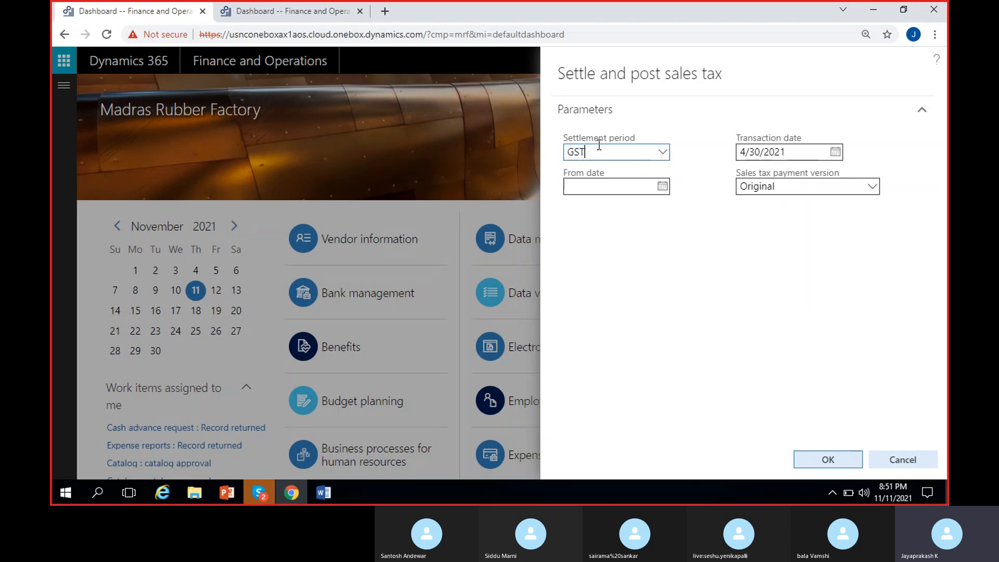
{"action": "left_click", "coordinate": [663, 187]}
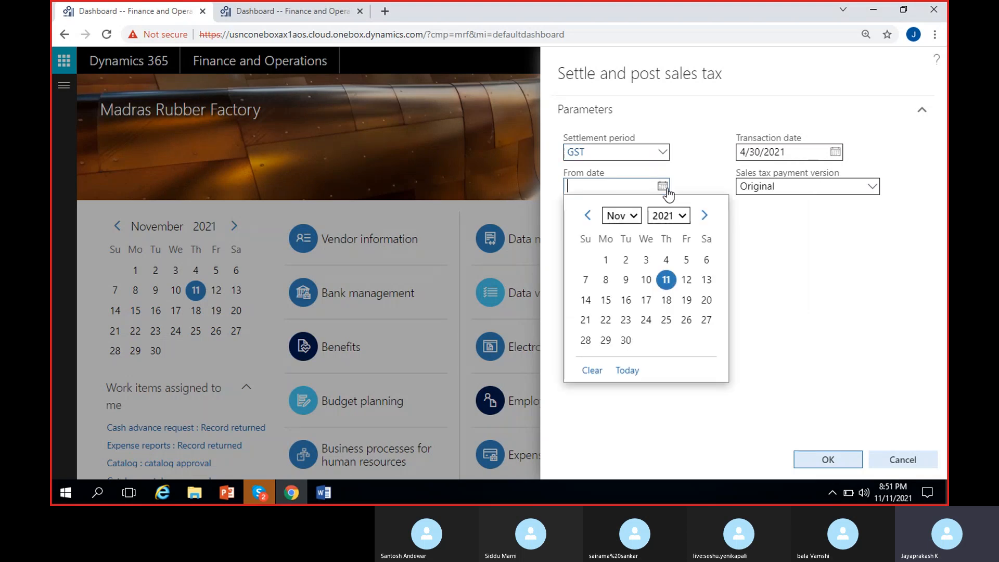
{"action": "left_click", "coordinate": [605, 260]}
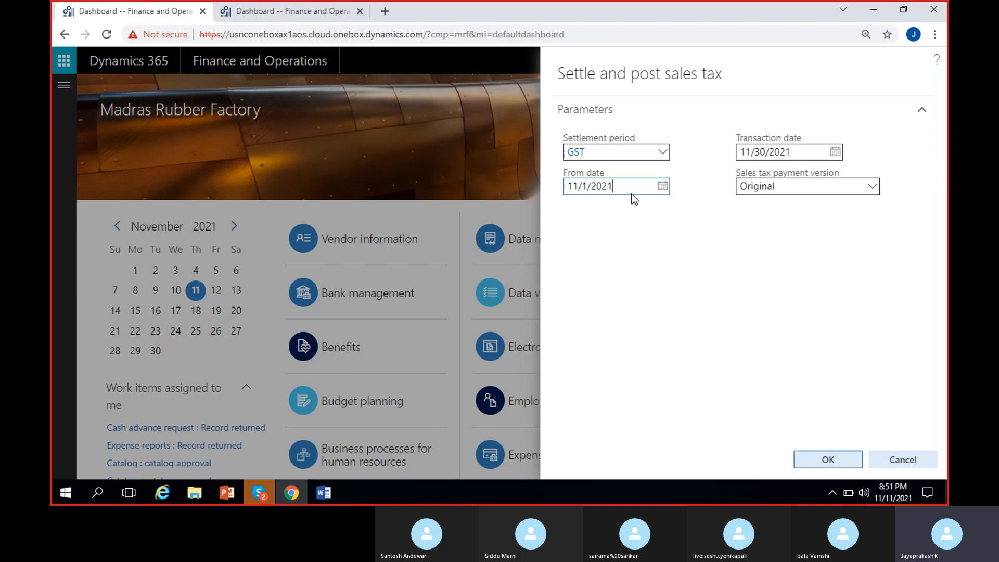
{"action": "left_click", "coordinate": [836, 151]}
{"action": "left_click", "coordinate": [698, 181]}
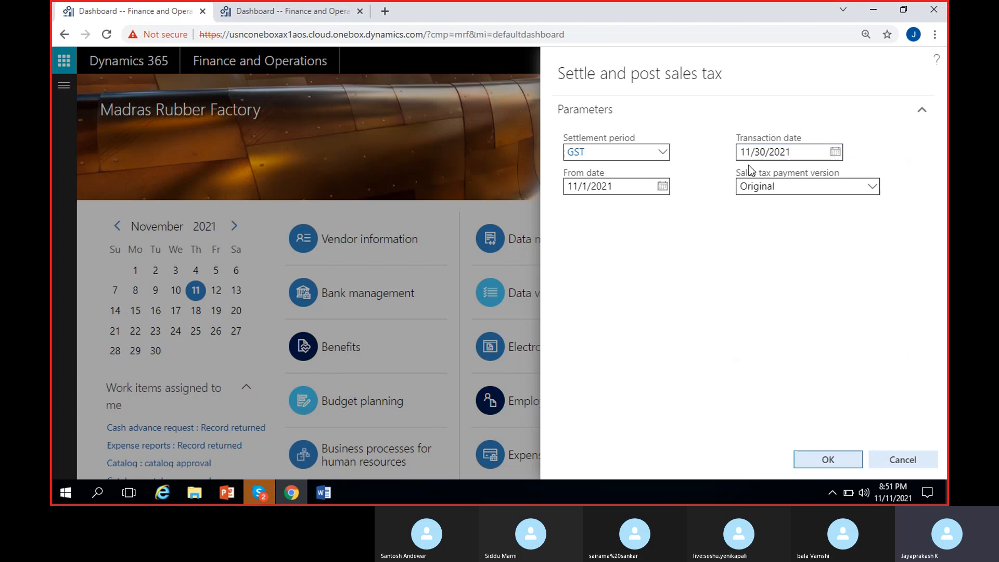
- Choose the Original sales tax payment version, run the settlement, and output the U.S. sales tax report to the screen
{"action": "left_click", "coordinate": [873, 187]}
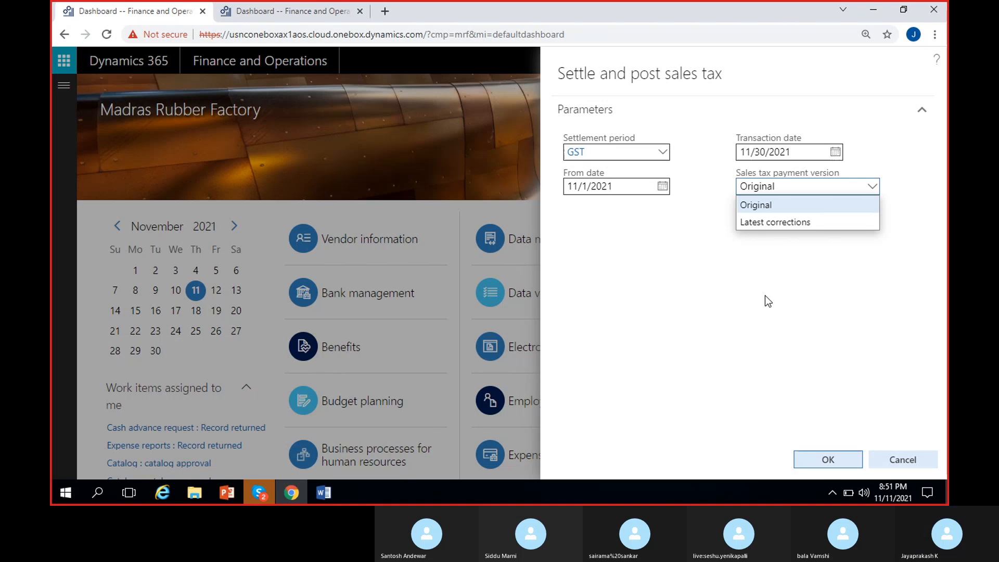
{"action": "left_click", "coordinate": [766, 204]}
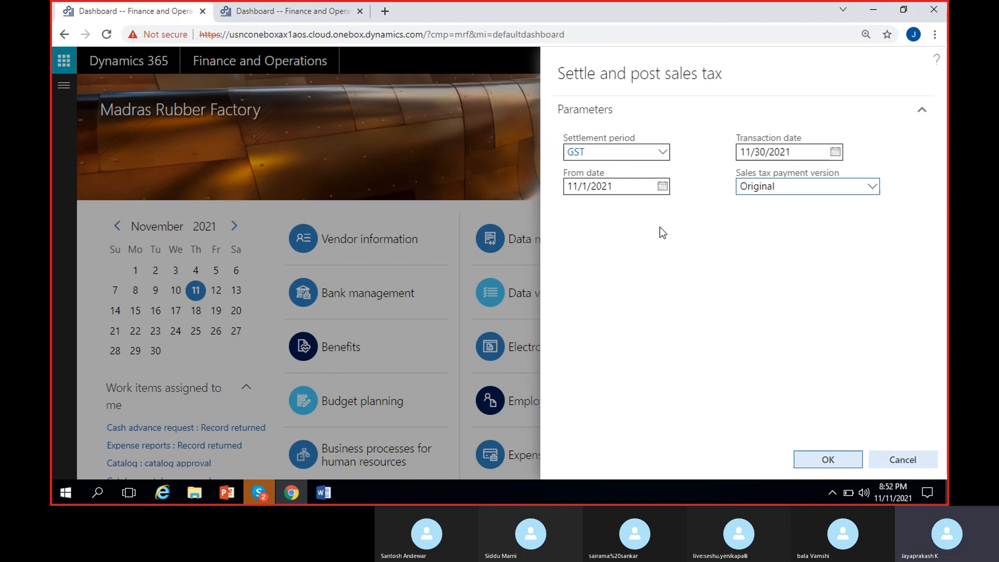
{"action": "left_click", "coordinate": [880, 189]}
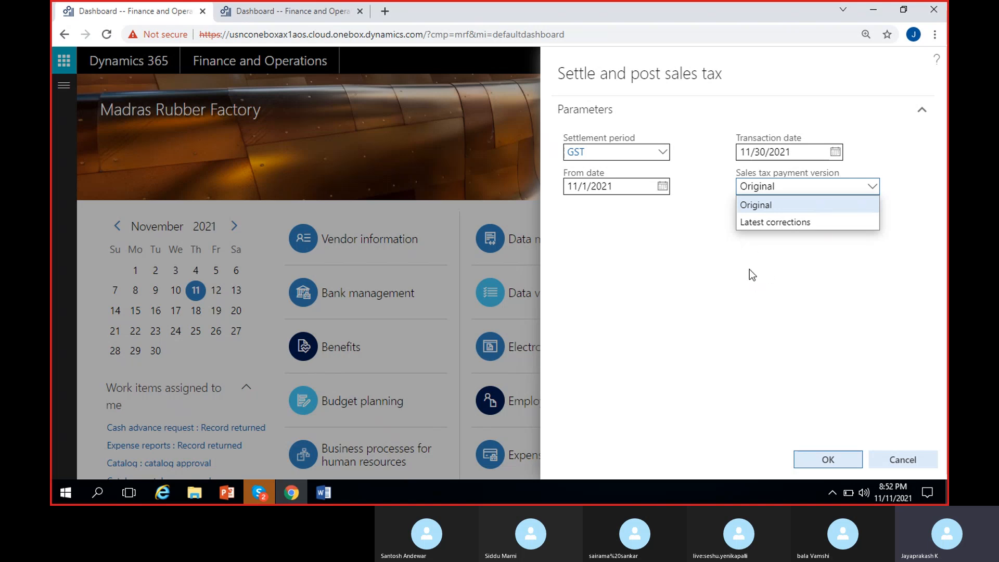
{"action": "left_click", "coordinate": [757, 208]}
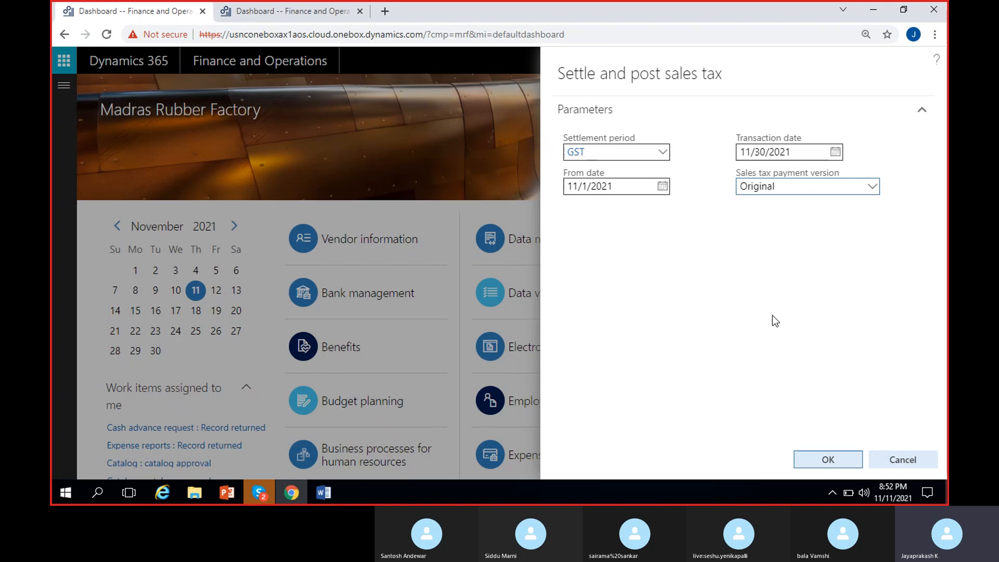
{"action": "left_click", "coordinate": [822, 459]}
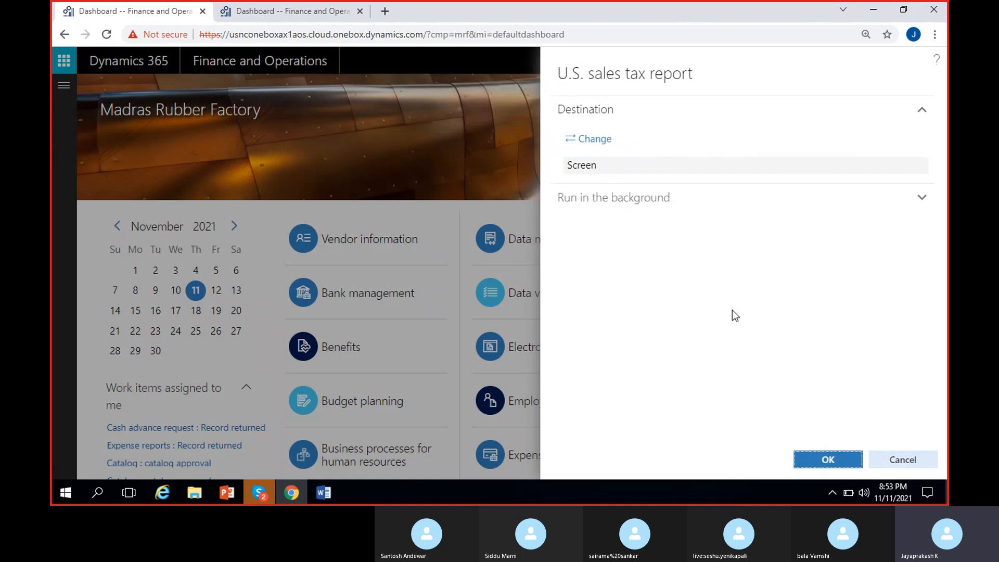
{"action": "left_click", "coordinate": [697, 200]}
{"action": "left_click", "coordinate": [828, 461]}
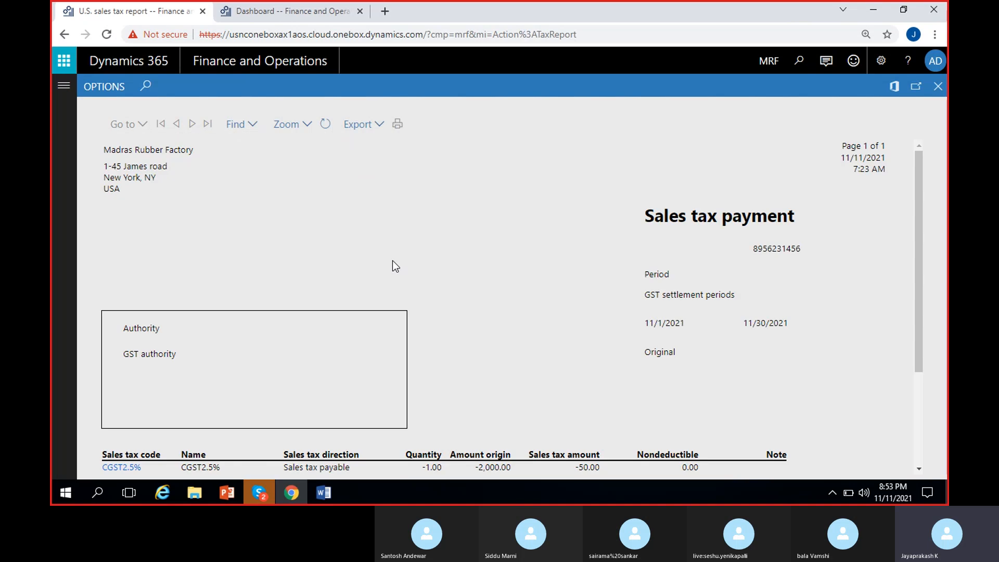
- Examine the sales tax amounts per code and the grand total in the Sales tax payment report, and close the report
{"action": "scroll", "coordinate": [424, 198], "scroll_direction": "down", "scroll_amount": 3}
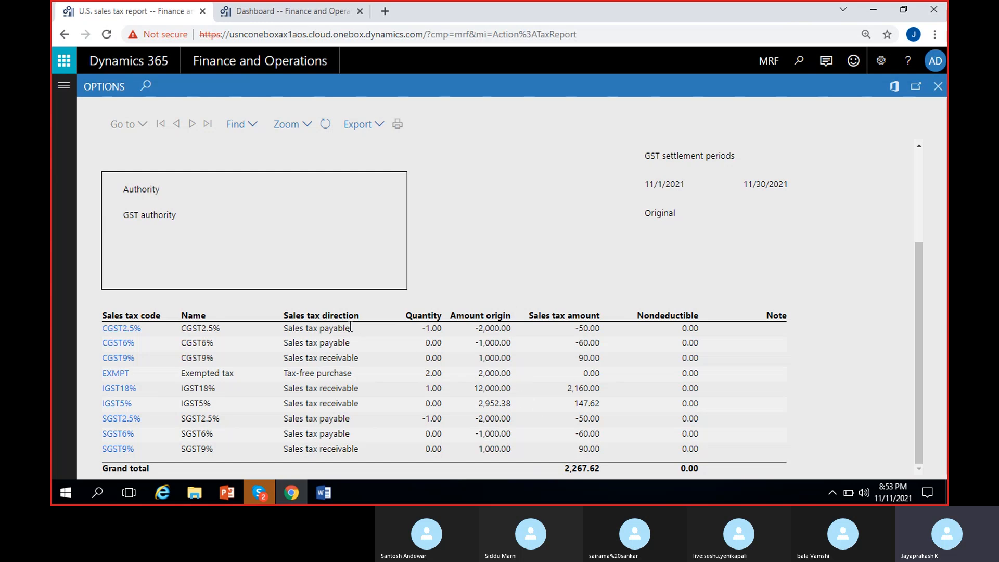
{"action": "double_click", "coordinate": [592, 327]}
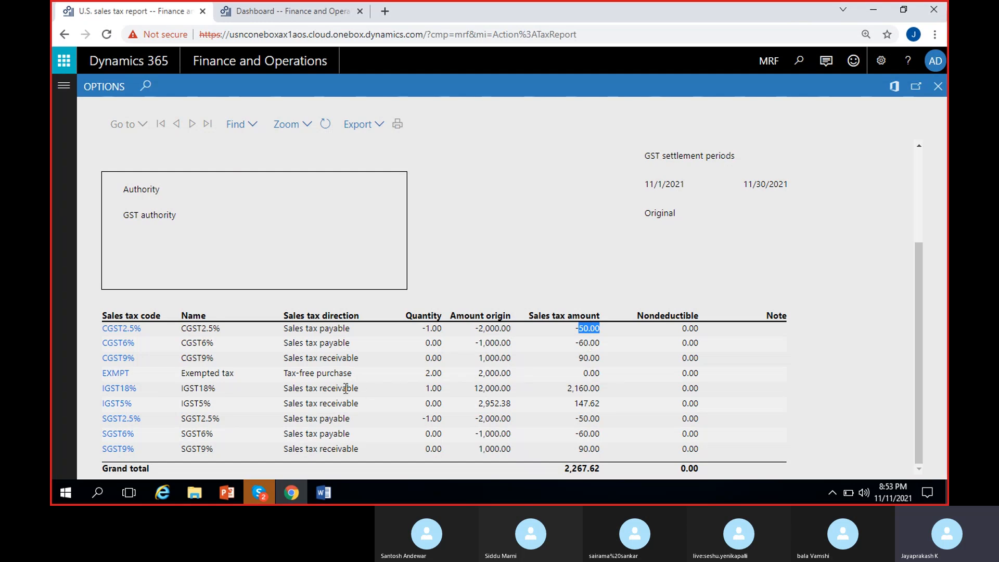
{"action": "left_click", "coordinate": [585, 389]}
{"action": "left_click_drag", "start_coordinate": [564, 470], "coordinate": [613, 469]}
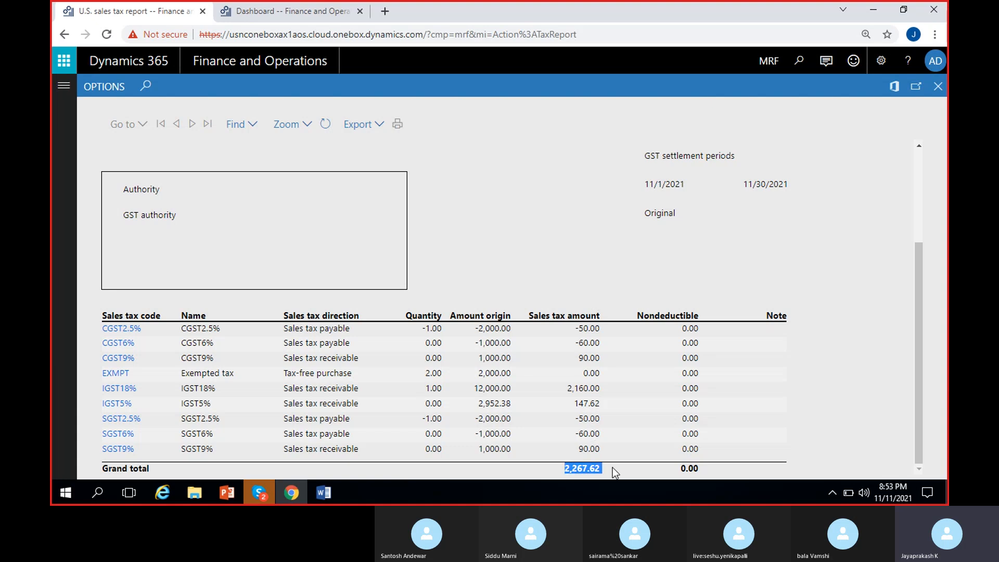
{"action": "left_click", "coordinate": [613, 468]}
{"action": "left_click_drag", "start_coordinate": [600, 470], "coordinate": [553, 476]}
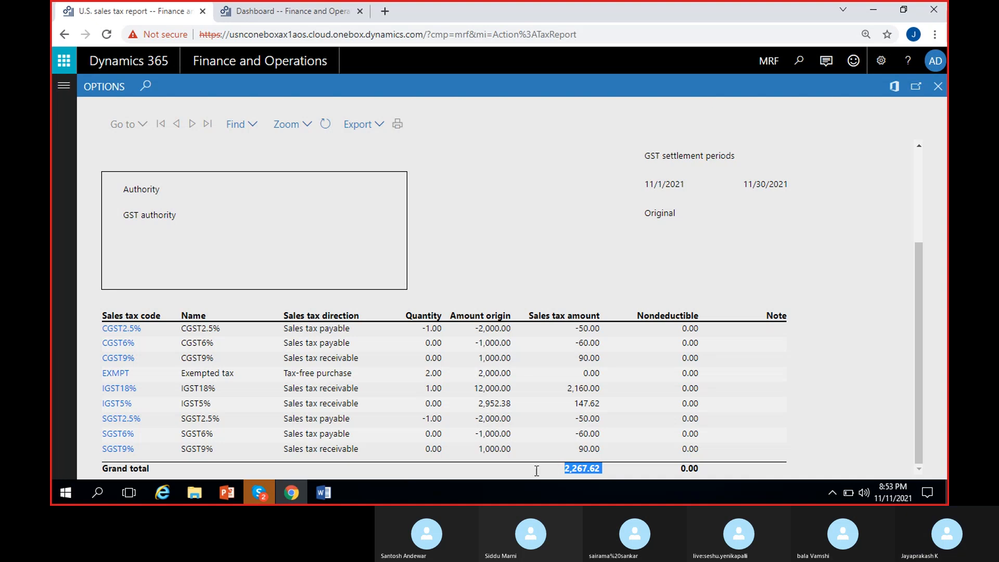
{"action": "double_click", "coordinate": [156, 215]}
{"action": "double_click", "coordinate": [575, 470]}
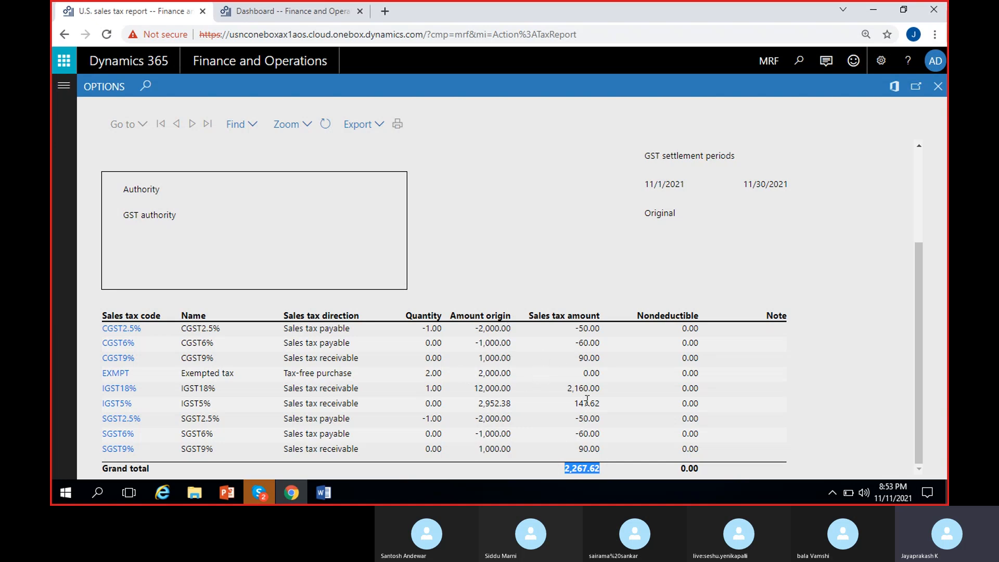
{"action": "left_click", "coordinate": [583, 470]}
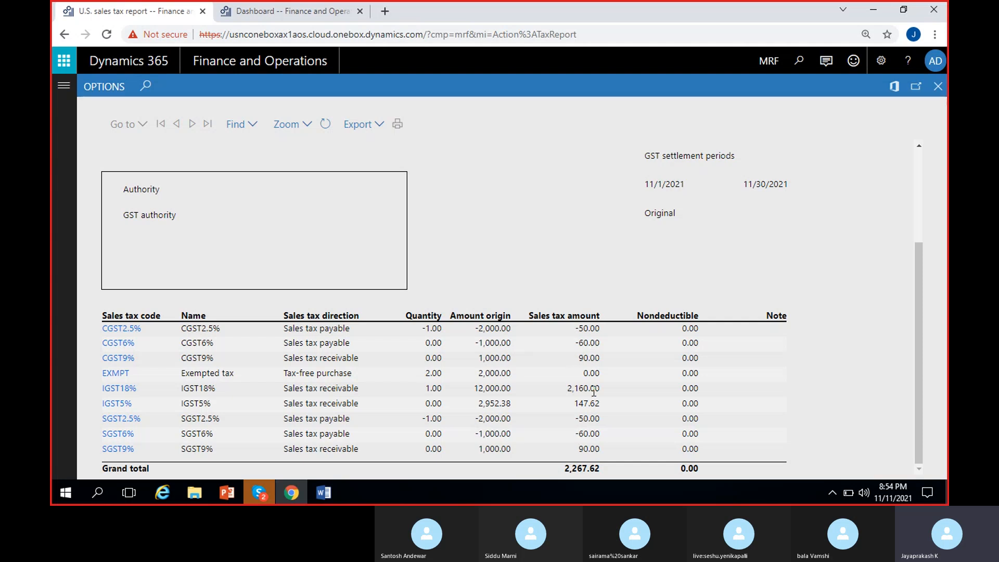
{"action": "double_click", "coordinate": [569, 471]}
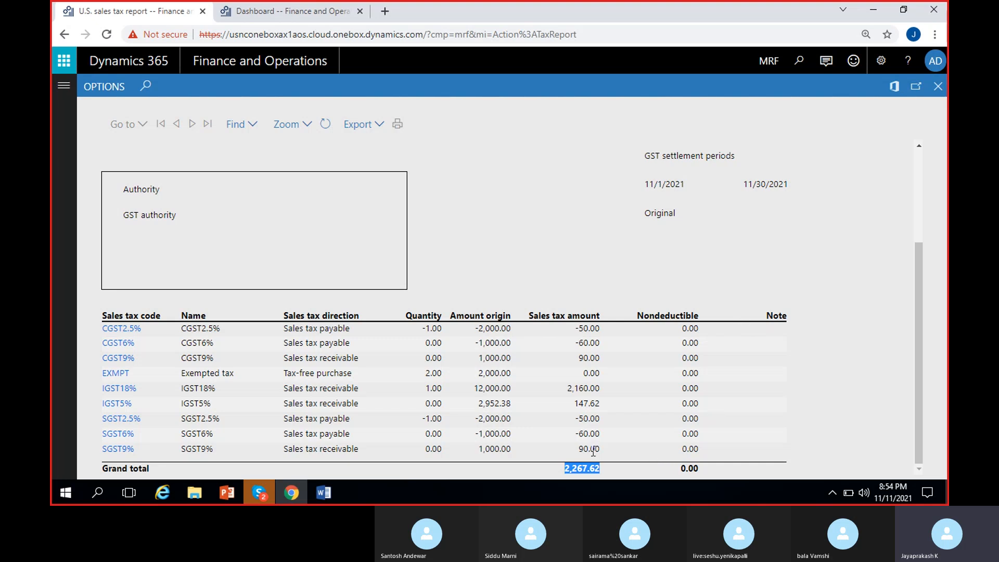
{"action": "left_click", "coordinate": [546, 476]}
{"action": "double_click", "coordinate": [575, 468]}
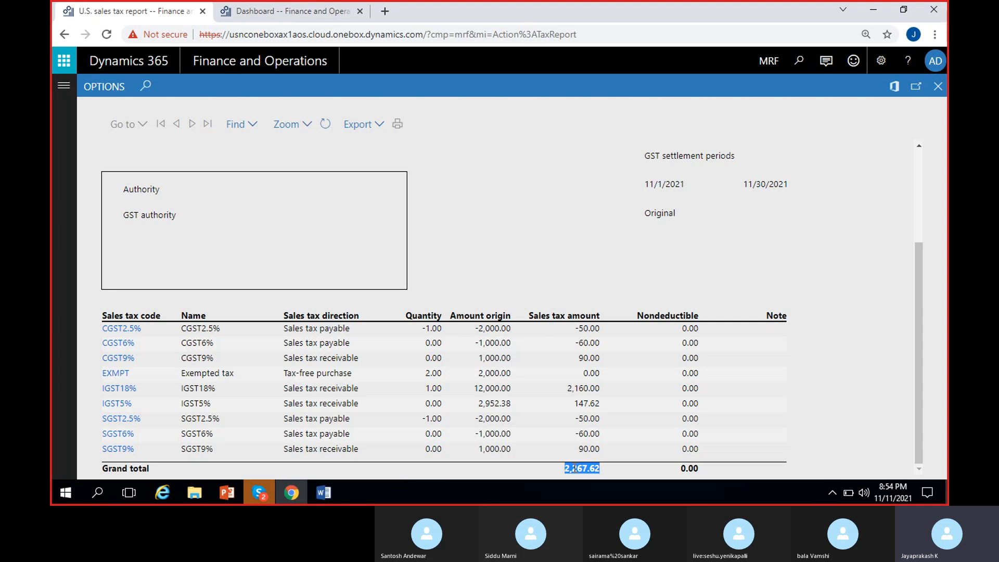
{"action": "left_click", "coordinate": [547, 468]}
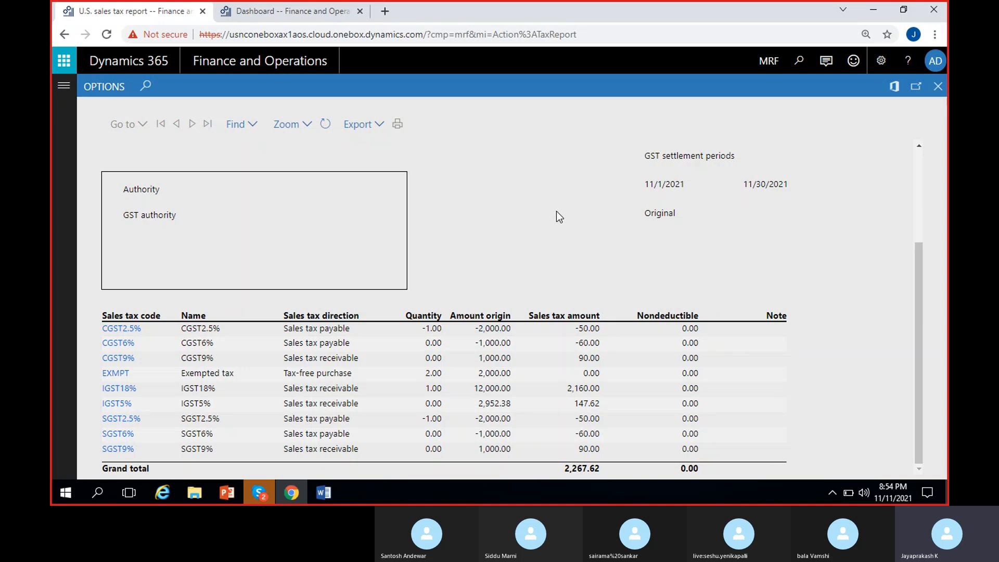
{"action": "left_click", "coordinate": [938, 86]}
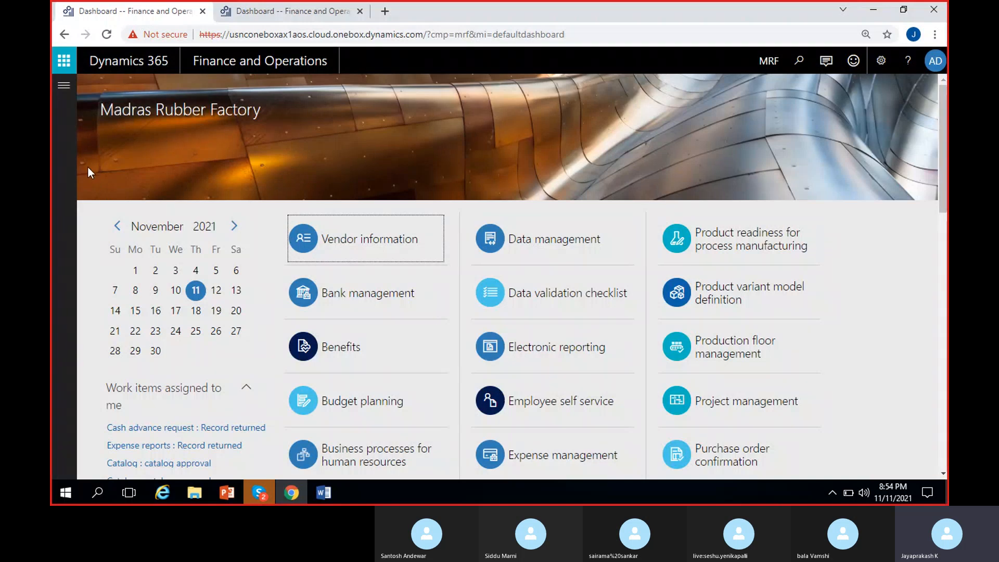
- View the Sales tax payments inquiry in the Tax module and check the GST settlement's voucher, from and to dates, and payment version
{"action": "left_click", "coordinate": [64, 86]}
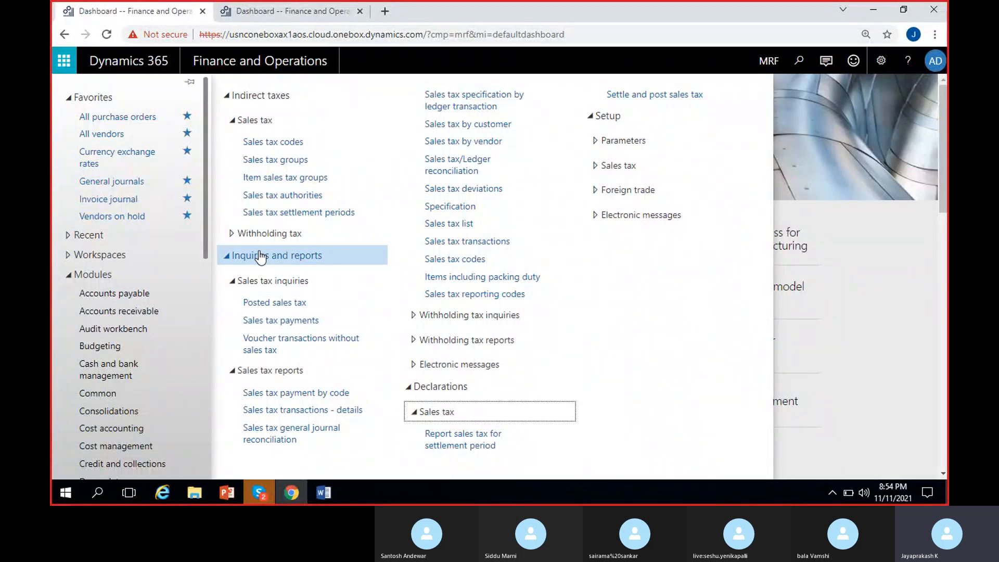
{"action": "left_click", "coordinate": [277, 324]}
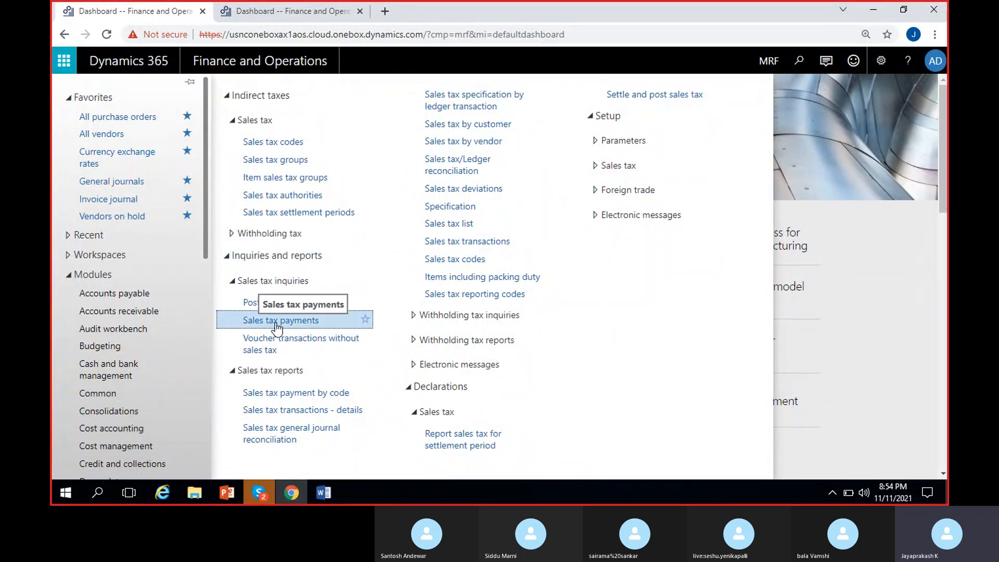
{"action": "left_click", "coordinate": [281, 199]}
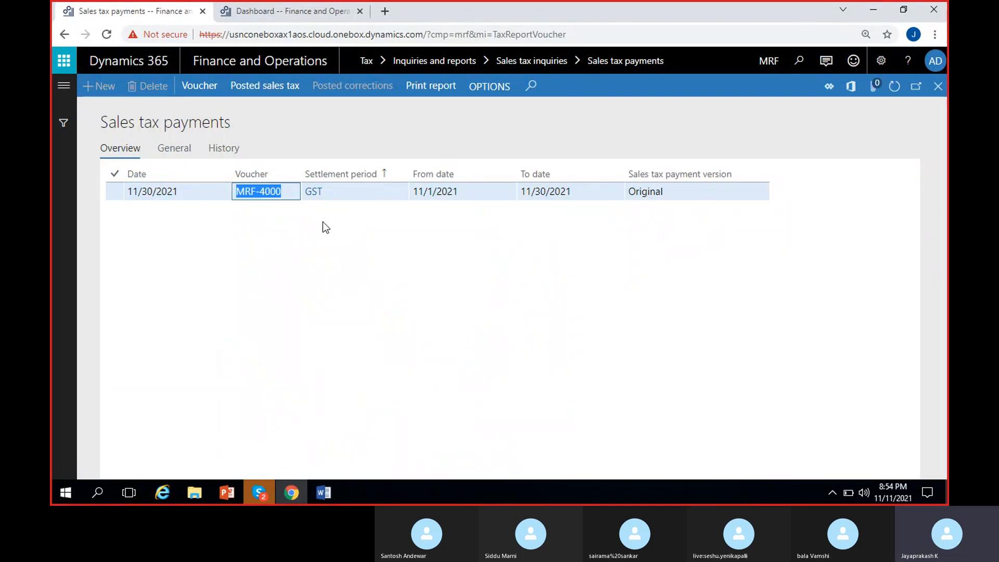
{"action": "left_click_drag", "start_coordinate": [413, 196], "coordinate": [502, 242]}
{"action": "left_click_drag", "start_coordinate": [521, 192], "coordinate": [604, 190]}
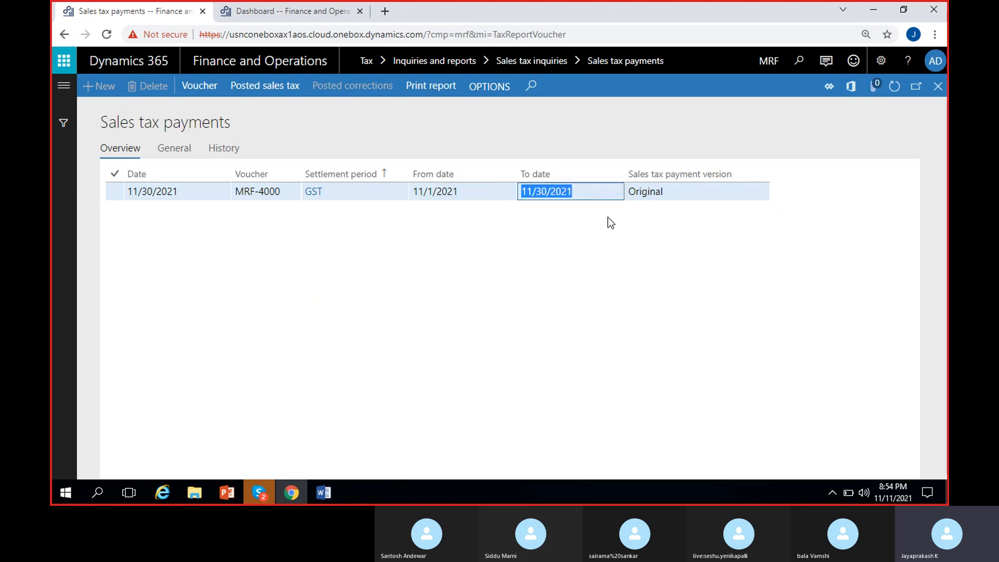
{"action": "left_click", "coordinate": [665, 189]}
{"action": "left_click_drag", "start_coordinate": [680, 199], "coordinate": [579, 202]}
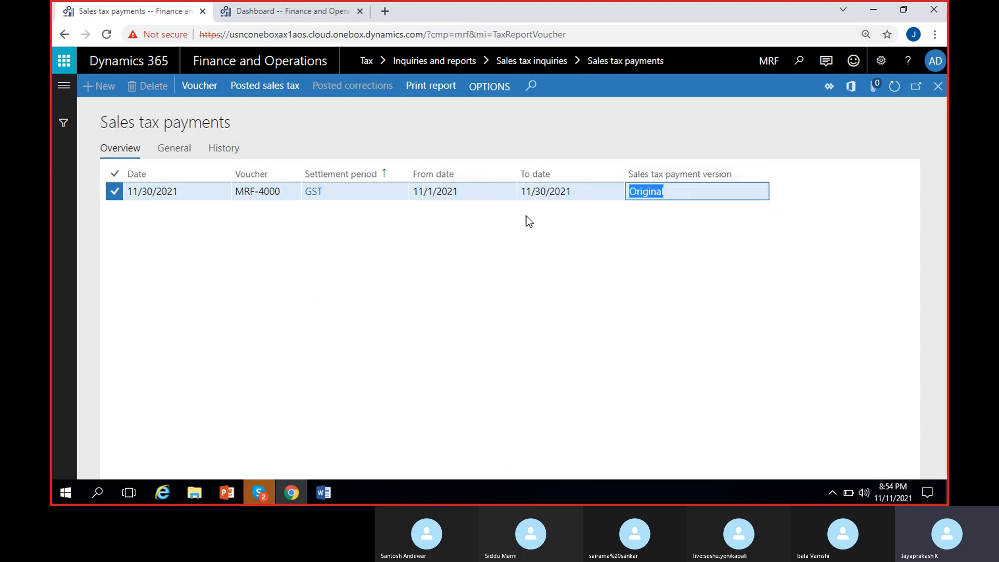
{"action": "left_click", "coordinate": [485, 194]}
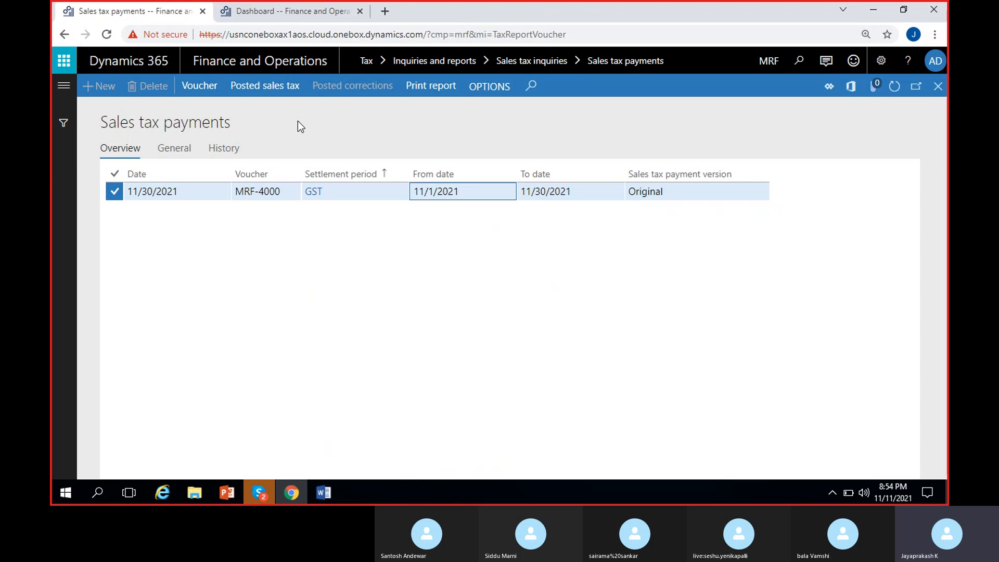
- View the voucher transactions of the GST sales tax payment and examine the tax payable, tax receivable and accounts payable amounts
{"action": "left_click", "coordinate": [203, 84]}
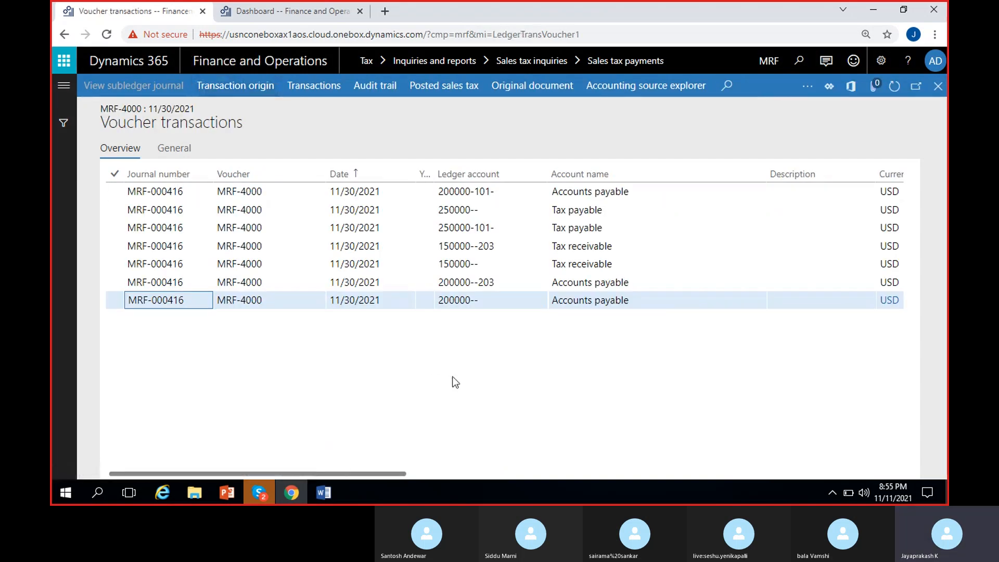
{"action": "scroll", "coordinate": [454, 367], "scroll_direction": "right", "scroll_amount": 3}
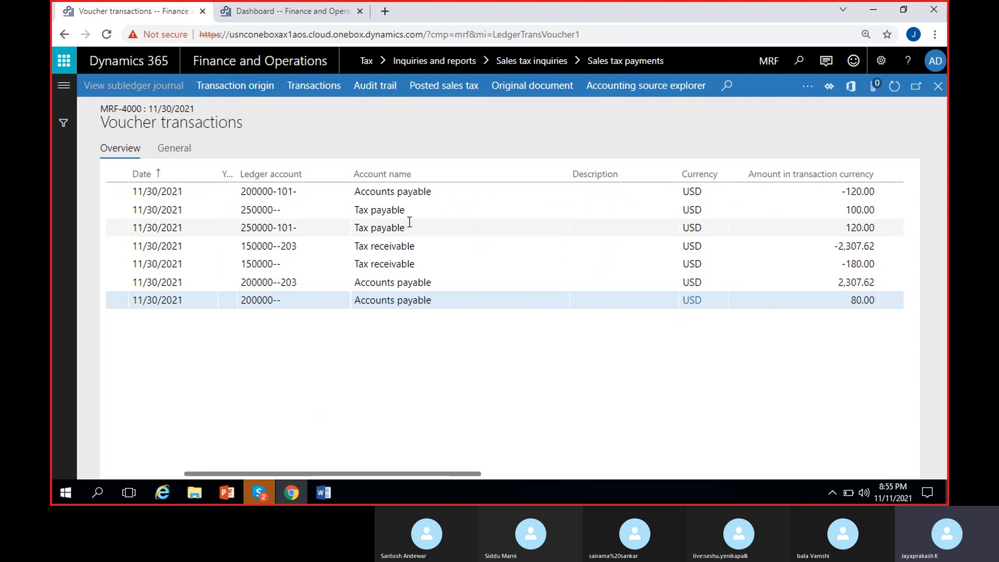
{"action": "scroll", "coordinate": [446, 244], "scroll_direction": "right", "scroll_amount": 3}
{"action": "left_click", "coordinate": [769, 211]}
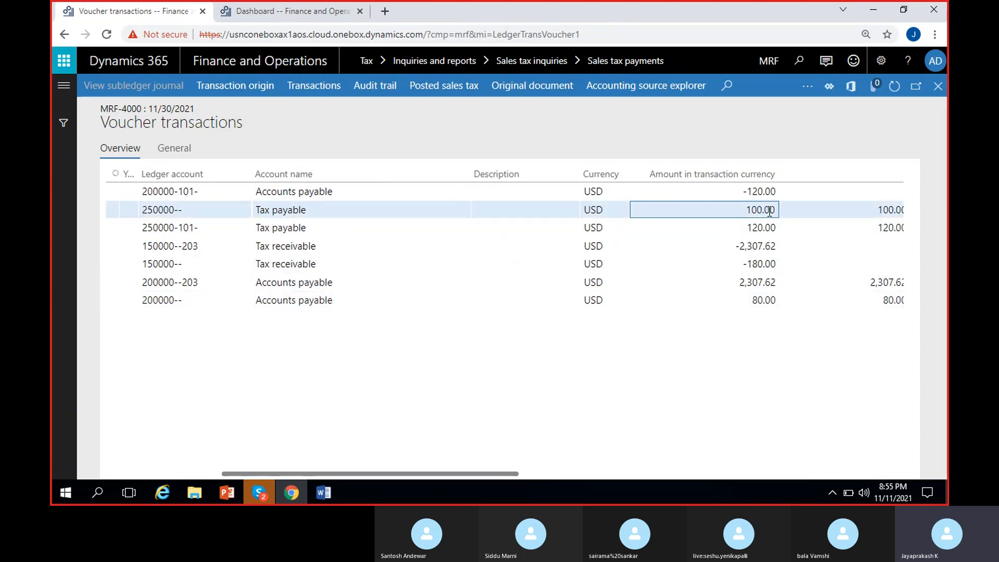
{"action": "left_click", "coordinate": [320, 249]}
{"action": "left_click", "coordinate": [756, 247]}
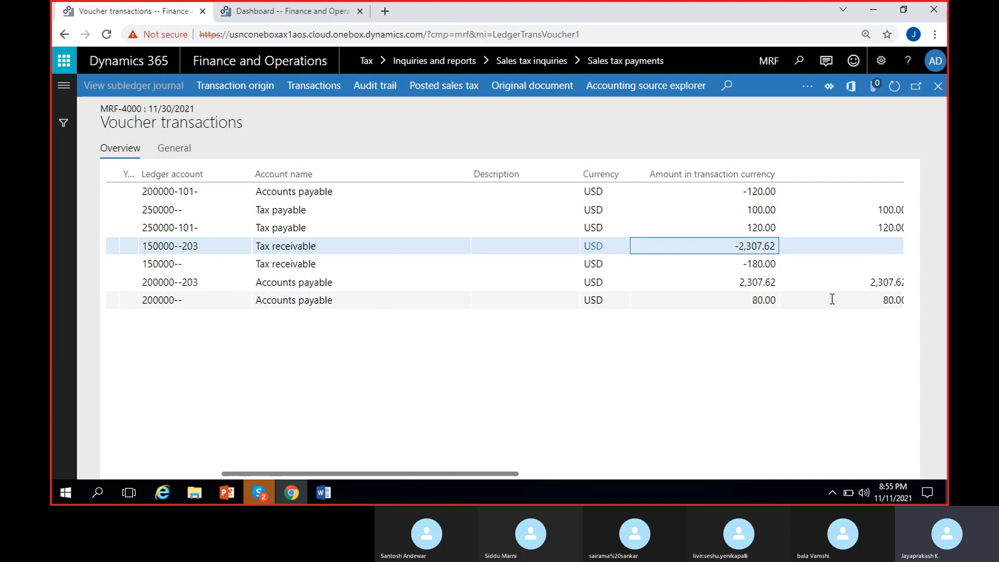
{"action": "left_click", "coordinate": [759, 282]}
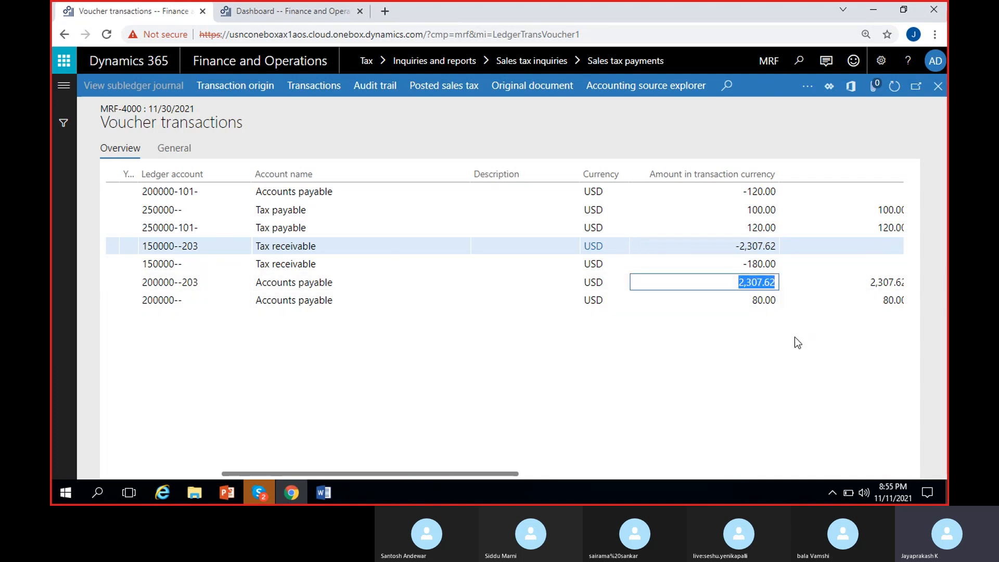
{"action": "left_click", "coordinate": [755, 300]}
{"action": "left_click", "coordinate": [762, 192]}
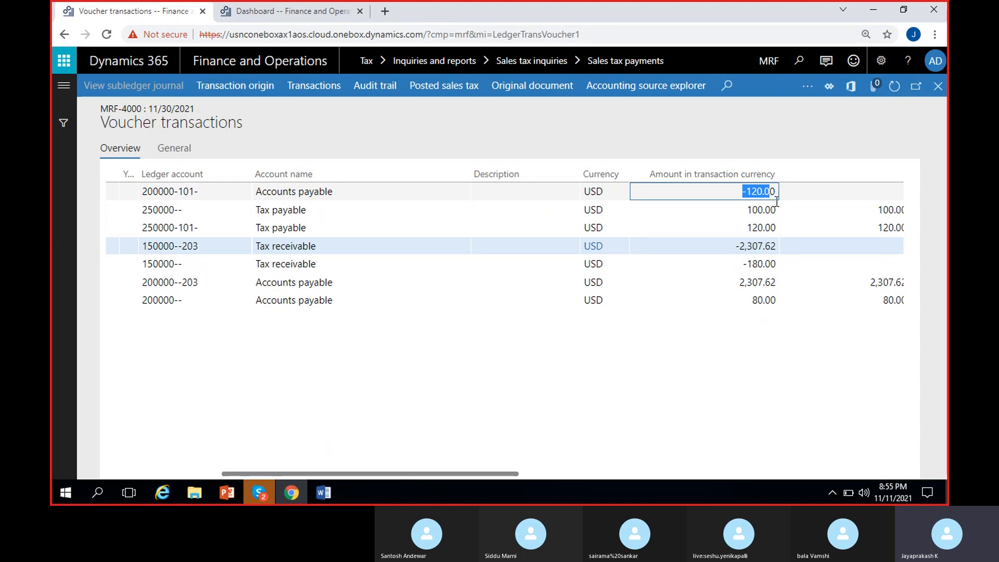
{"action": "left_click", "coordinate": [671, 433]}
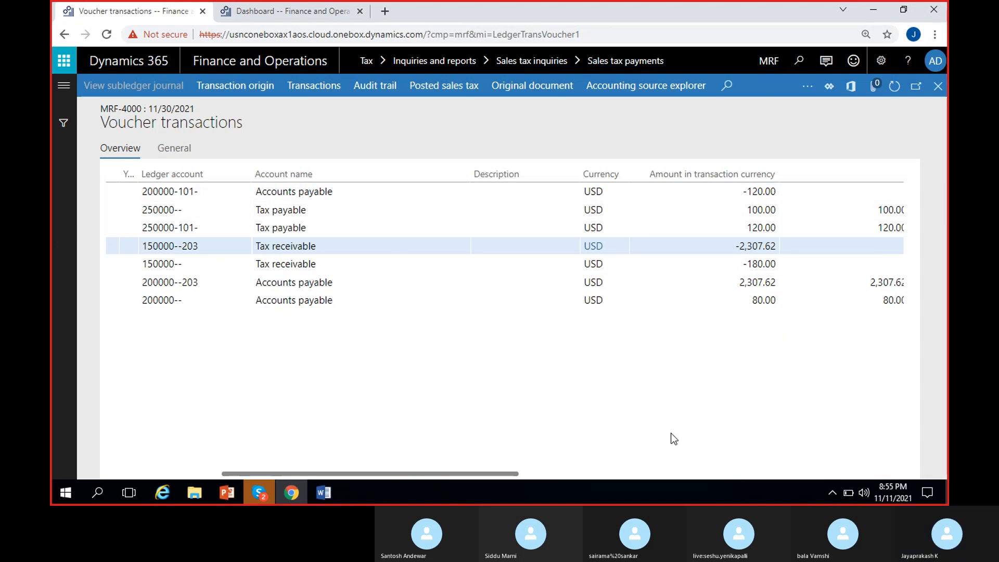
- Compare the tax payable, tax receivable and accounts payable amounts in transaction currency in the voucher transactions
{"action": "left_click", "coordinate": [336, 211]}
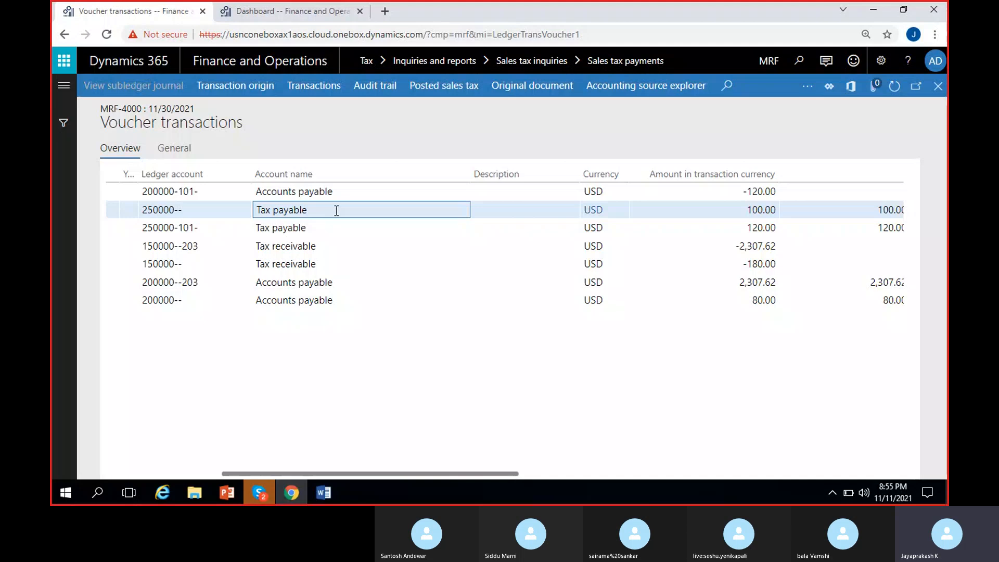
{"action": "left_click", "coordinate": [760, 229]}
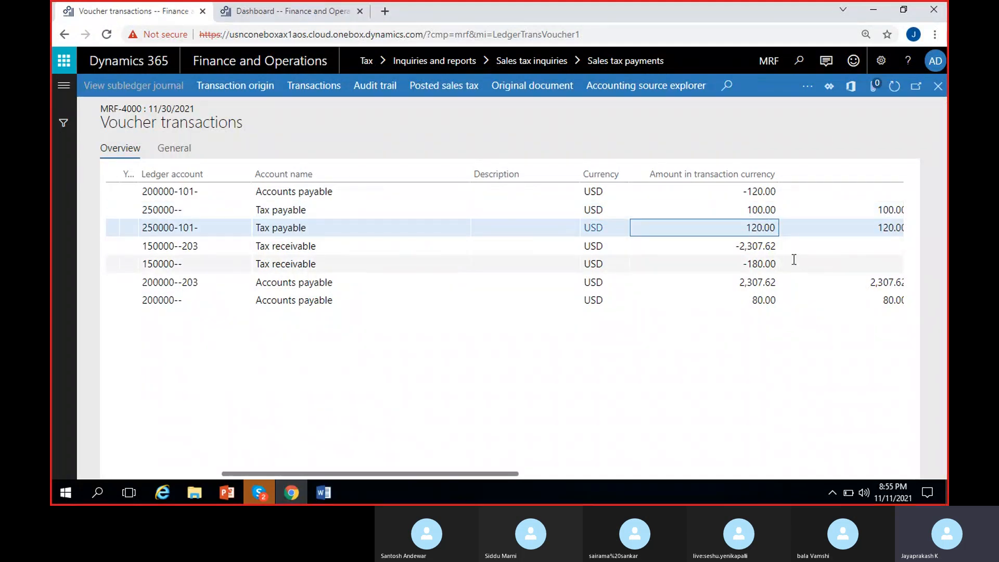
{"action": "double_click", "coordinate": [769, 264]}
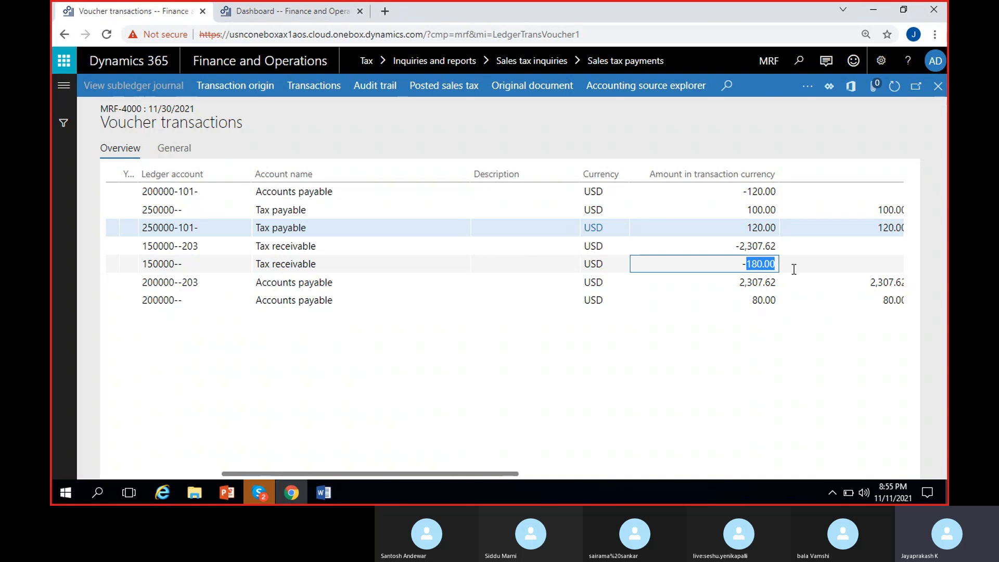
{"action": "left_click", "coordinate": [758, 248]}
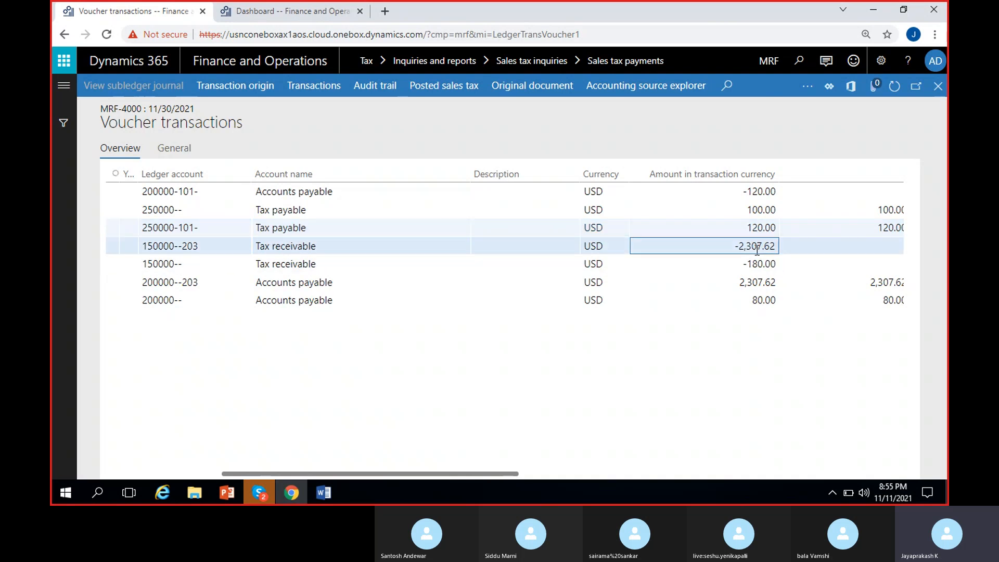
{"action": "left_click", "coordinate": [761, 213]}
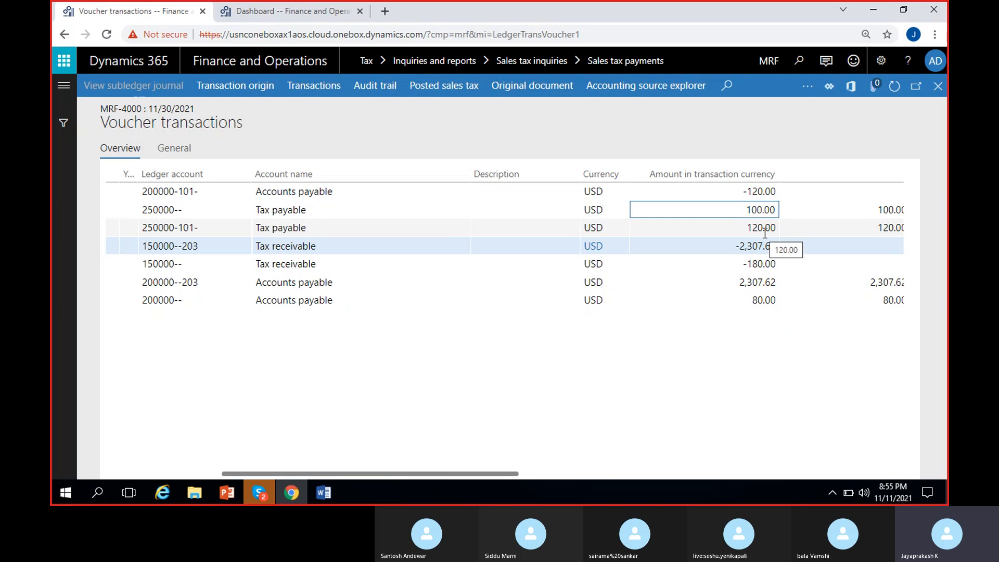
{"action": "left_click", "coordinate": [761, 190]}
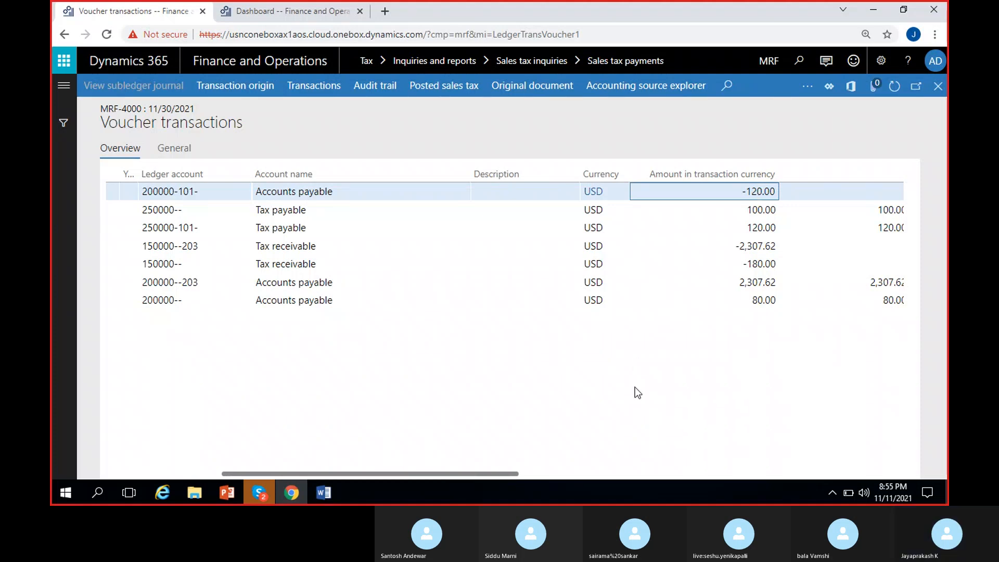
- Try to export all voucher transaction lines to Excel as General journal entry, then dismiss the message and deselect the lines
{"action": "left_click_drag", "start_coordinate": [486, 473], "coordinate": [376, 479]}
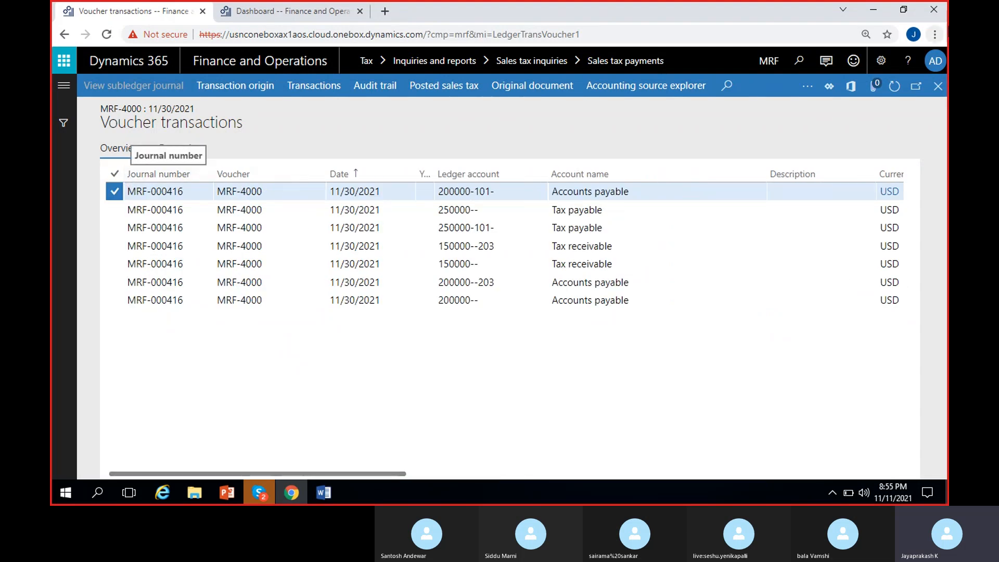
{"action": "left_click", "coordinate": [114, 173]}
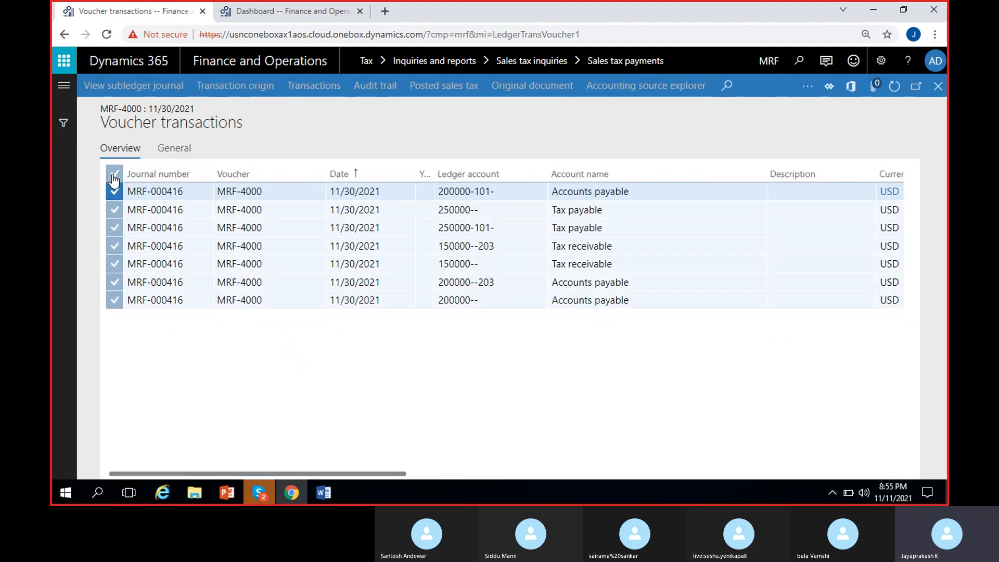
{"action": "left_click", "coordinate": [851, 93]}
{"action": "left_click", "coordinate": [877, 131]}
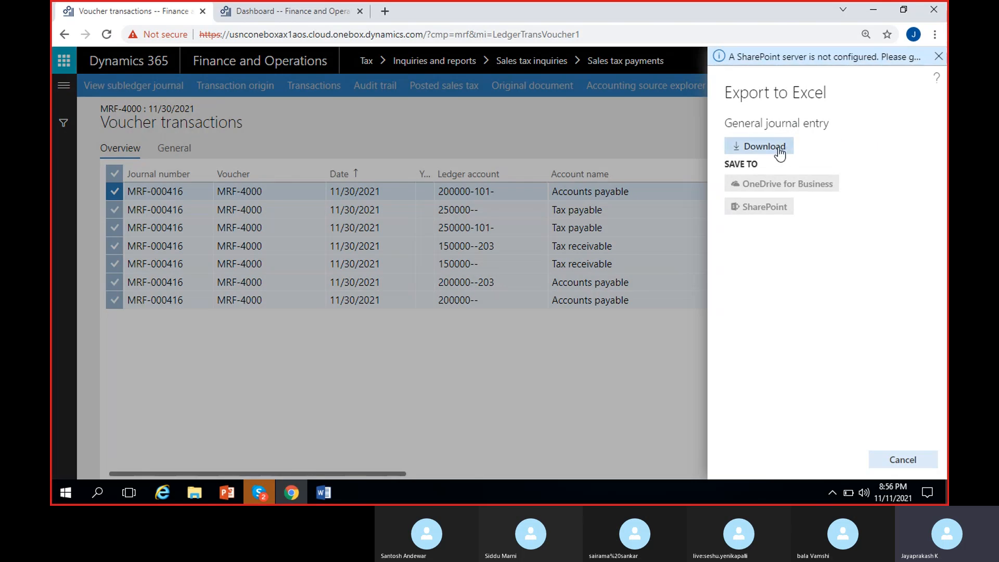
{"action": "left_click", "coordinate": [779, 151]}
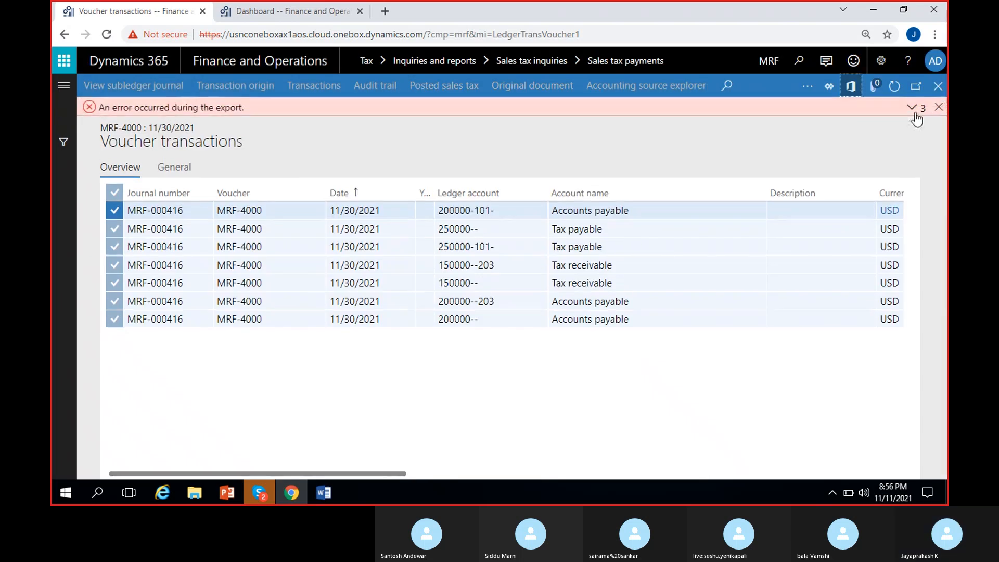
{"action": "left_click", "coordinate": [914, 111]}
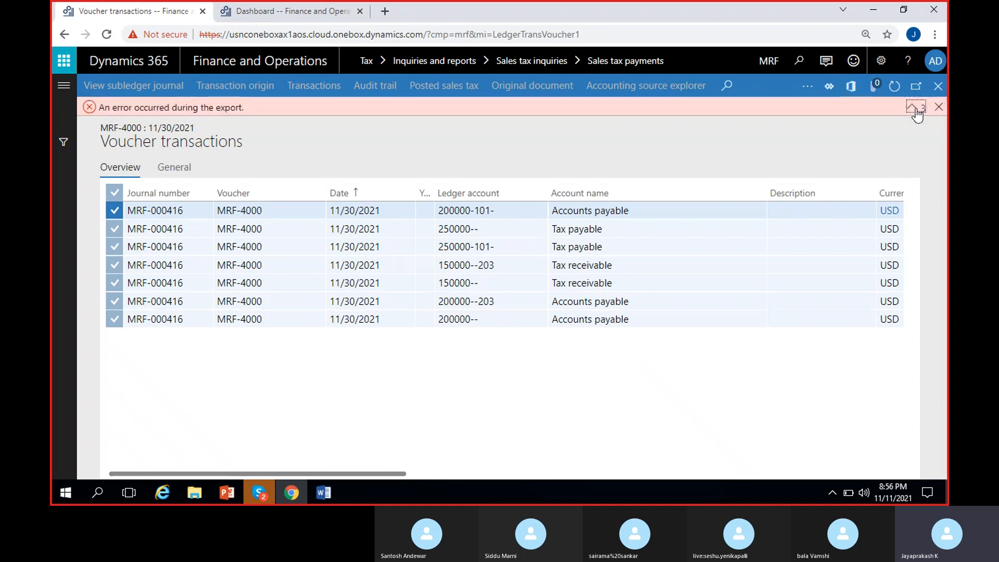
{"action": "left_click", "coordinate": [939, 107]}
{"action": "left_click", "coordinate": [115, 175]}
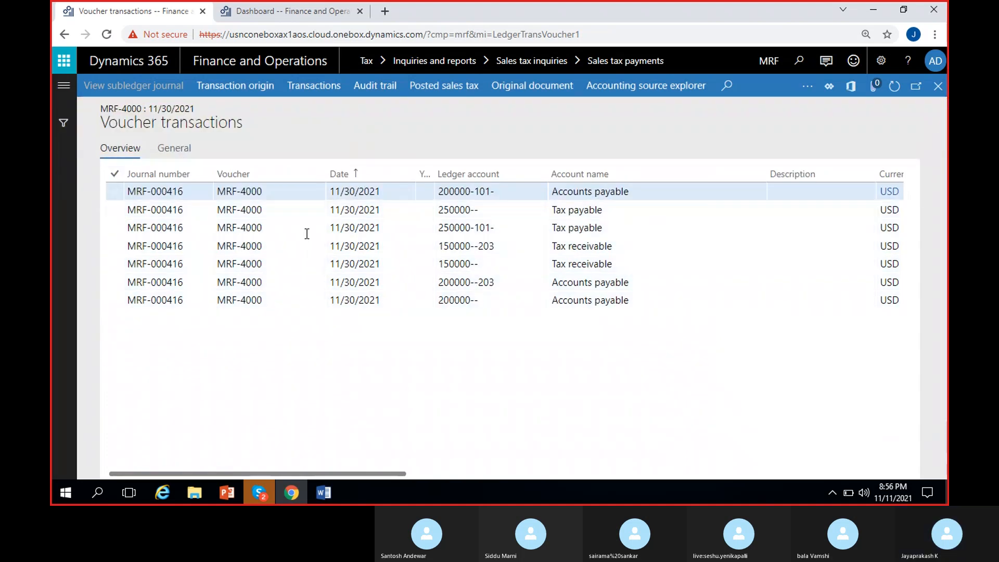
- Reopen the GST payment's voucher transactions and try the General journal entry export to Excel again with all lines selected
{"action": "key", "text": "Escape"}
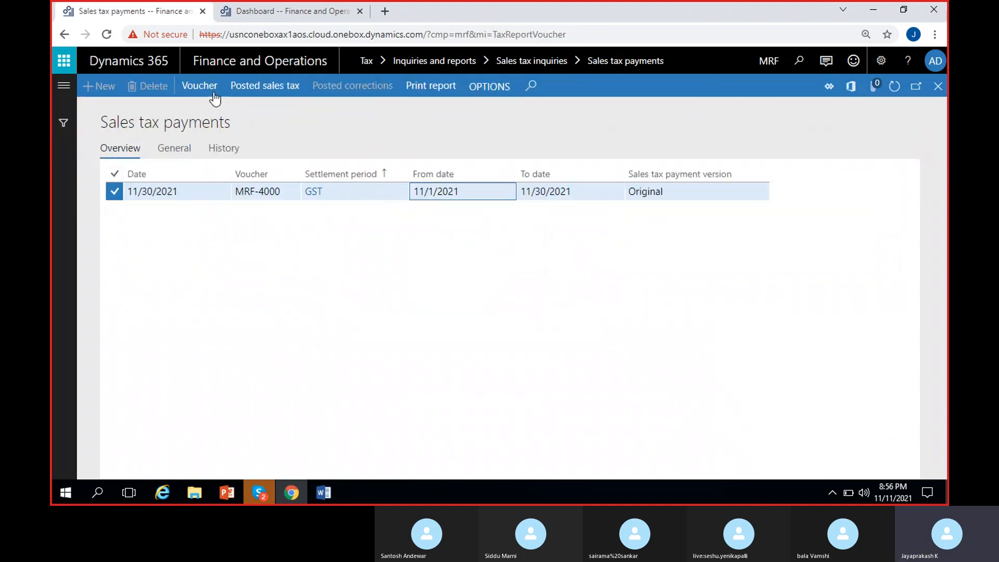
{"action": "left_click", "coordinate": [214, 94]}
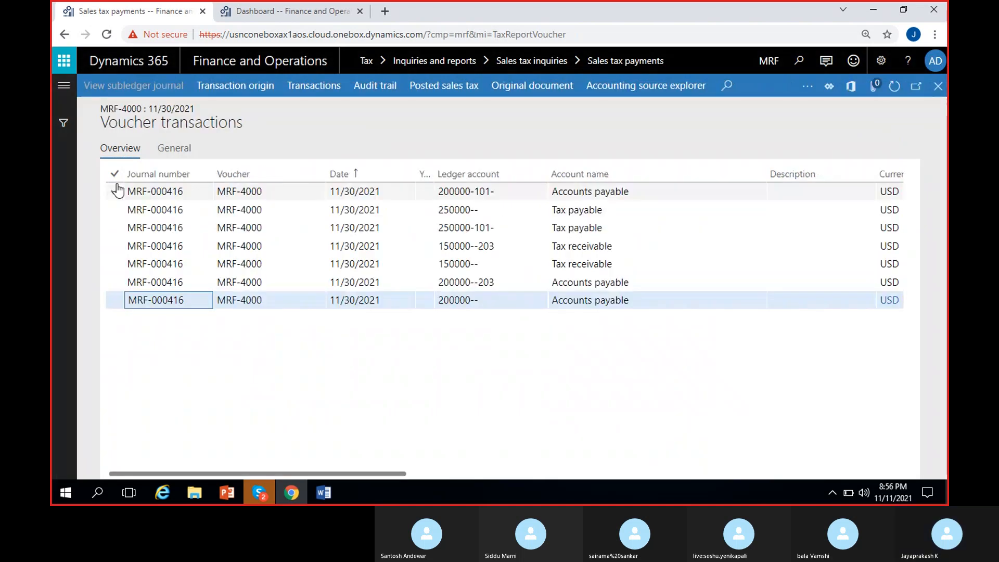
{"action": "left_click", "coordinate": [114, 174]}
{"action": "left_click", "coordinate": [851, 87]}
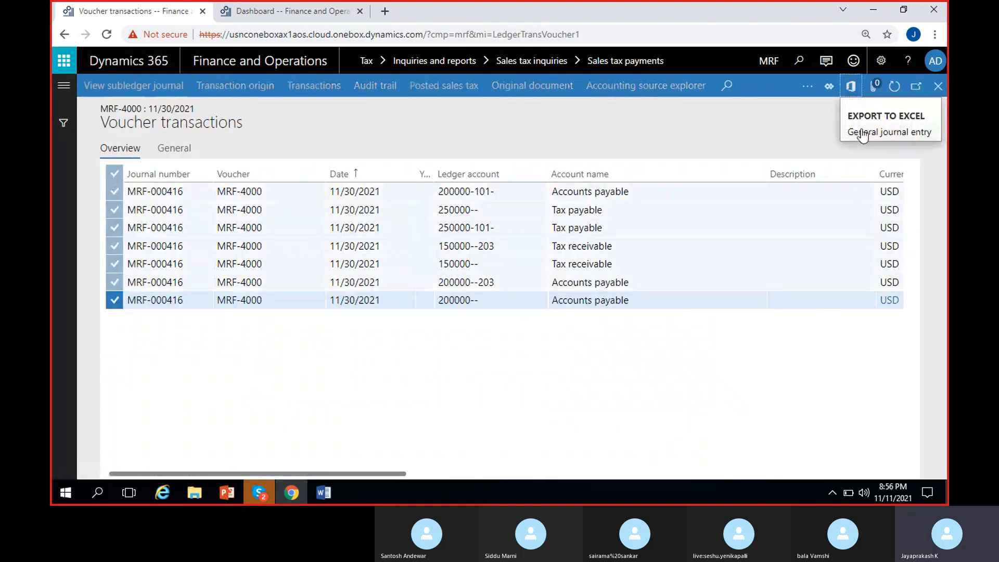
{"action": "left_click", "coordinate": [862, 134]}
{"action": "left_click", "coordinate": [773, 145]}
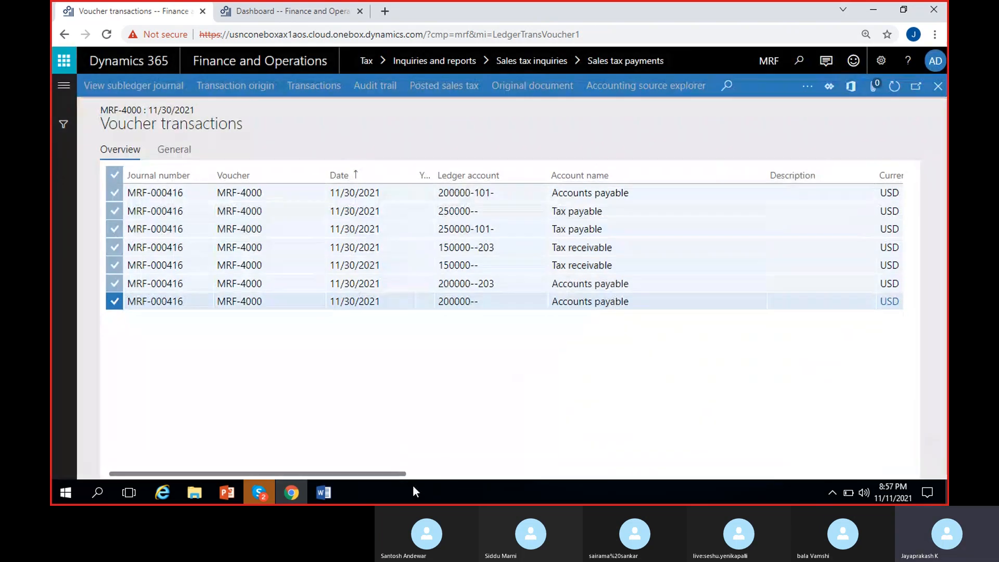
- Examine the ledger accounts and financial dimensions of the accounts payable, tax payable and tax receivable lines
{"action": "scroll", "coordinate": [374, 442], "scroll_direction": "right", "scroll_amount": 5}
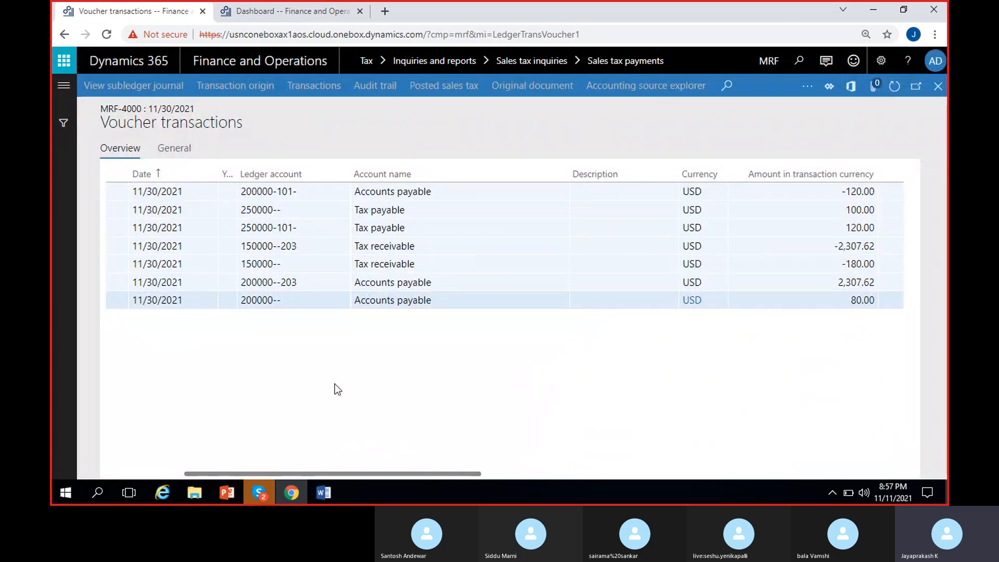
{"action": "left_click", "coordinate": [356, 286]}
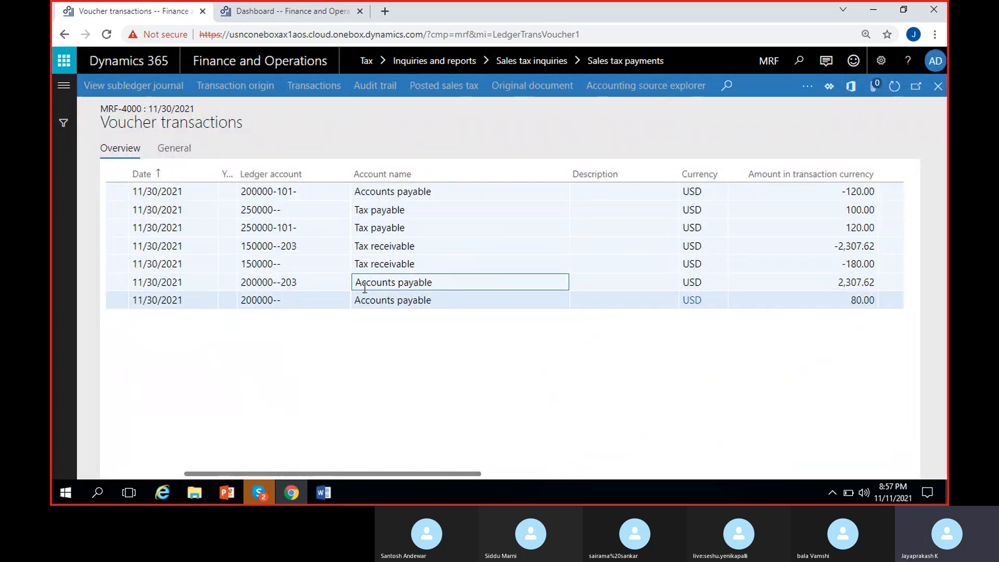
{"action": "left_click", "coordinate": [365, 301]}
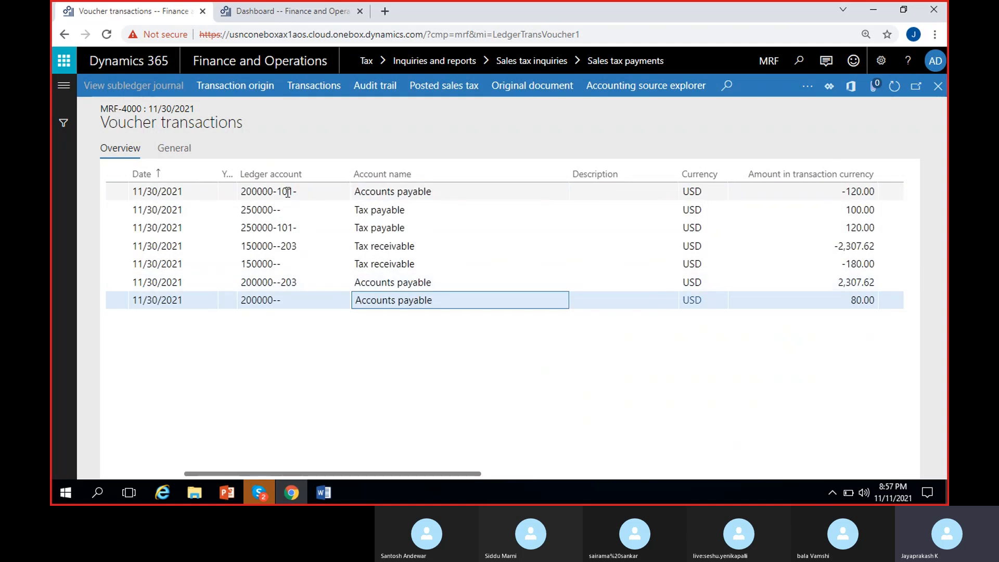
{"action": "left_click", "coordinate": [371, 210]}
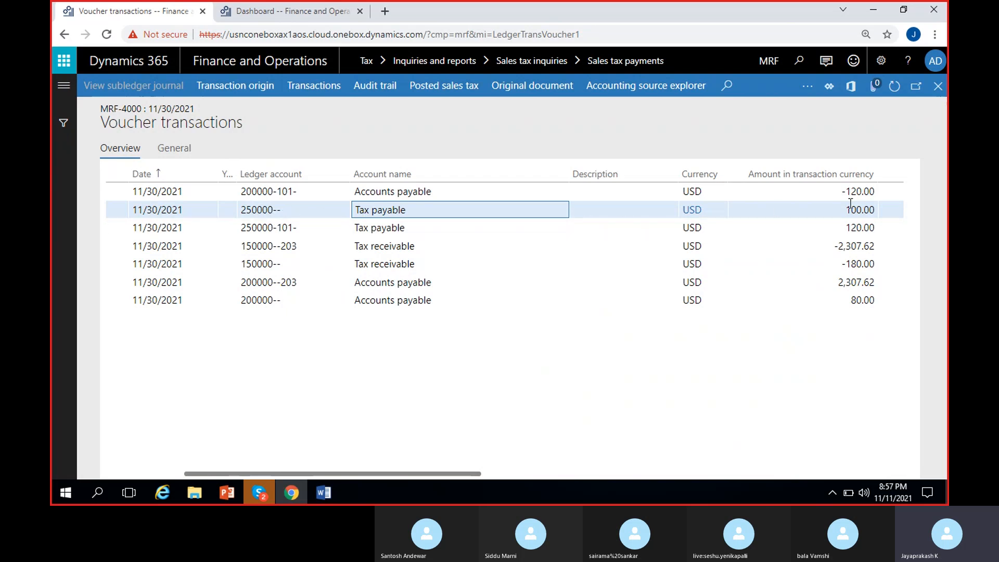
{"action": "left_click", "coordinate": [362, 233]}
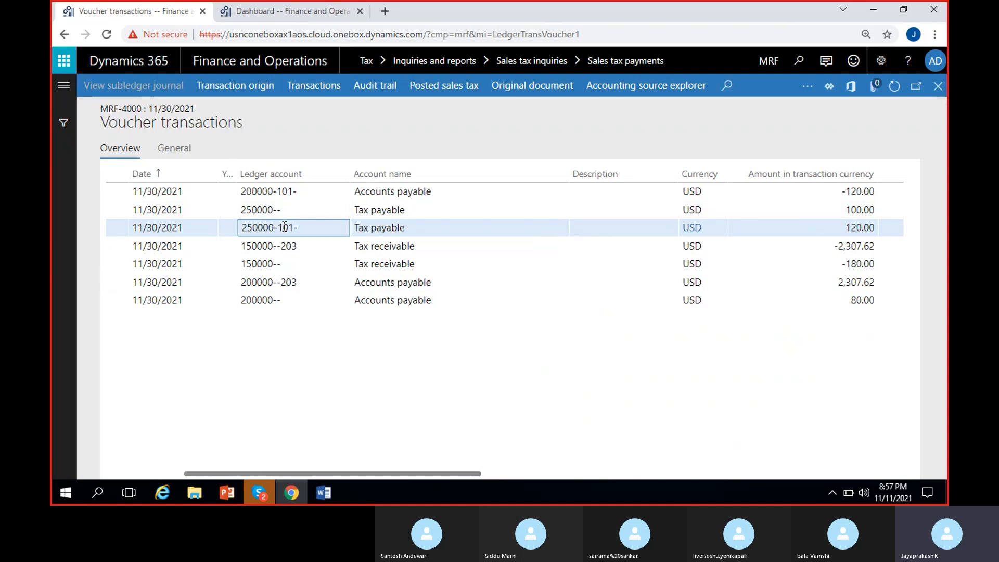
{"action": "left_click", "coordinate": [362, 243]}
{"action": "left_click_drag", "start_coordinate": [299, 251], "coordinate": [214, 310]}
{"action": "left_click", "coordinate": [385, 266]}
{"action": "left_click", "coordinate": [282, 267]}
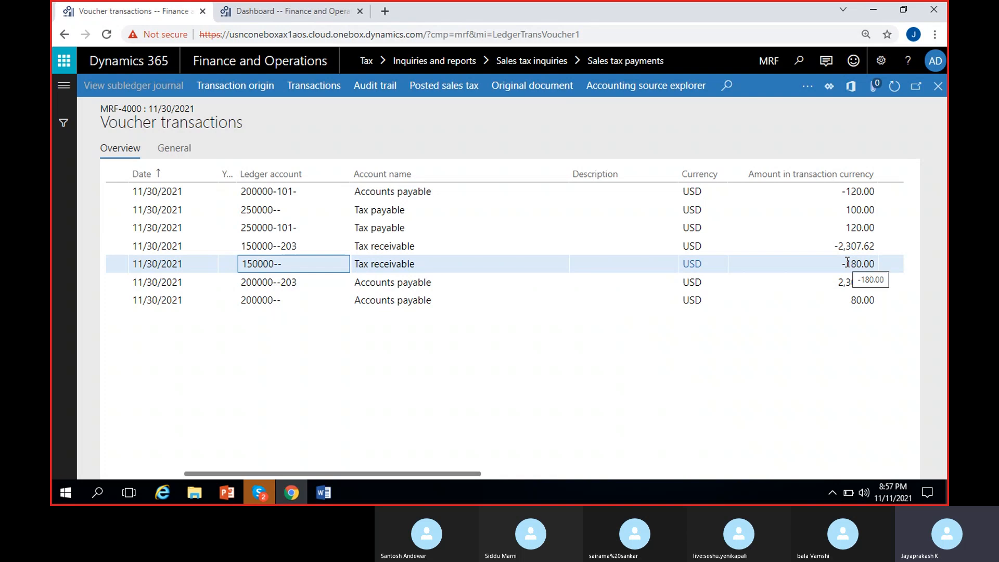
{"action": "left_click_drag", "start_coordinate": [455, 246], "coordinate": [338, 250]}
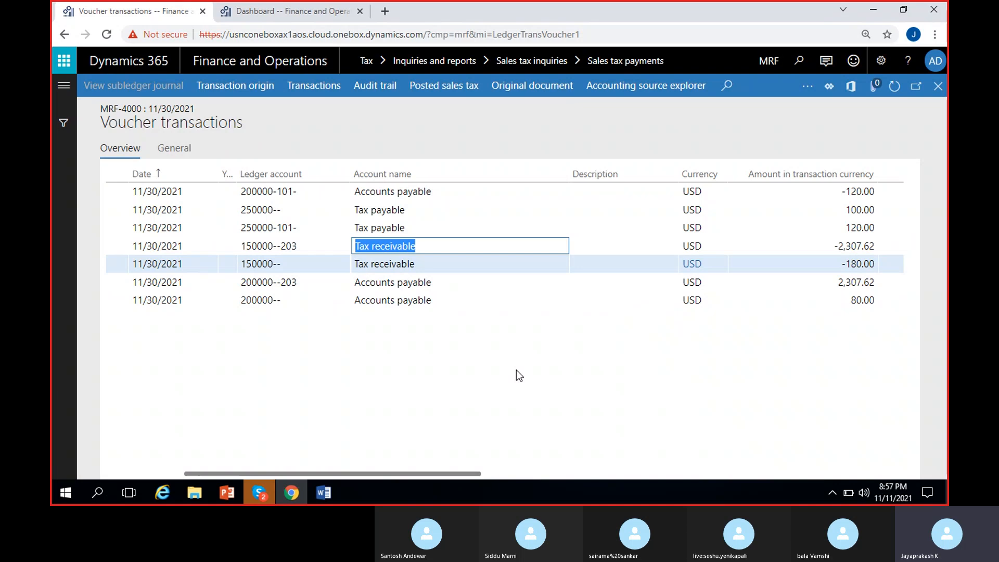
- Compare the tax receivable and tax payable amounts with the offsetting accounts payable amounts in the voucher
{"action": "left_click", "coordinate": [831, 248]}
{"action": "left_click_drag", "start_coordinate": [832, 249], "coordinate": [941, 251]}
{"action": "left_click_drag", "start_coordinate": [570, 475], "coordinate": [460, 484]}
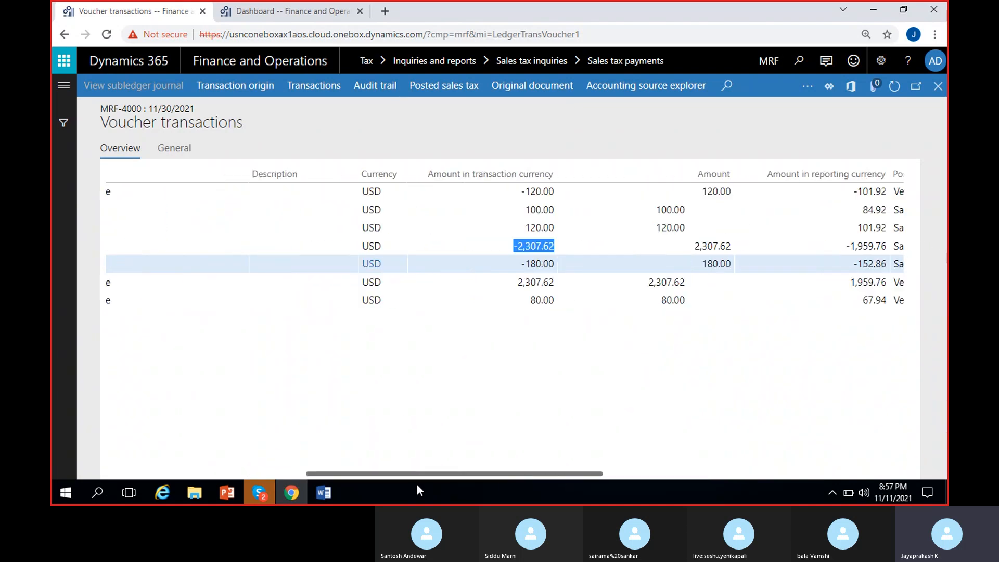
{"action": "left_click_drag", "start_coordinate": [619, 264], "coordinate": [661, 267]}
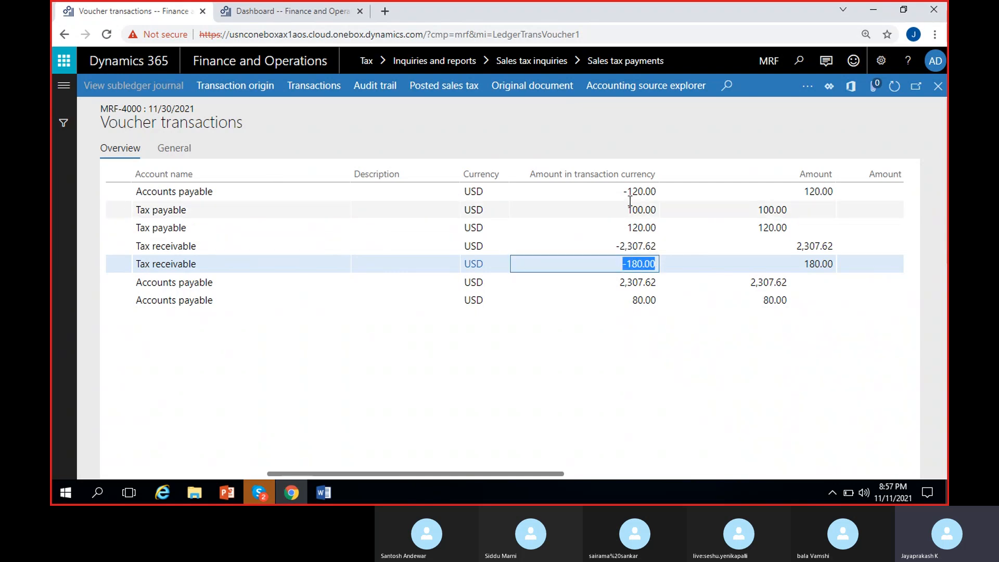
{"action": "left_click", "coordinate": [631, 214]}
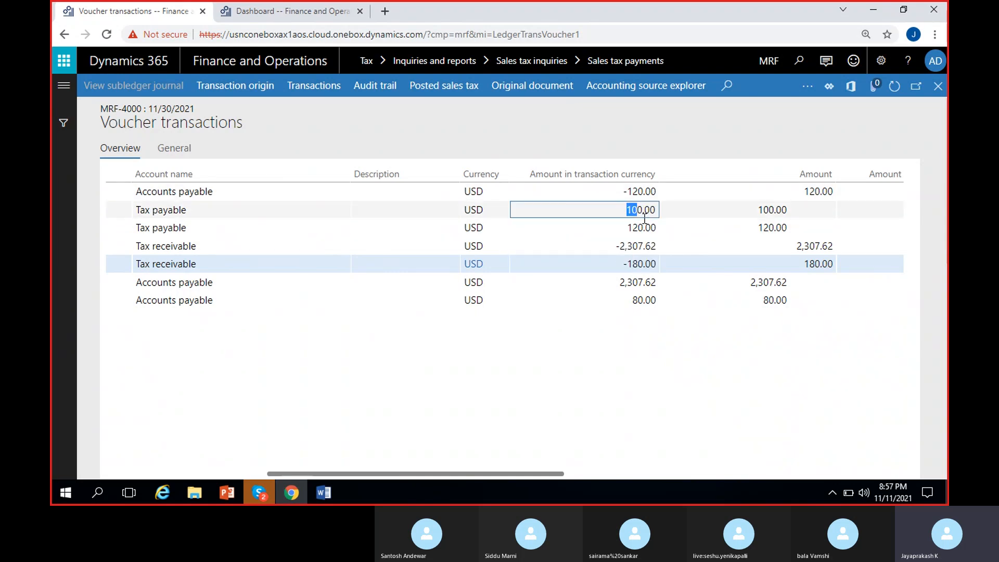
{"action": "left_click", "coordinate": [625, 229]}
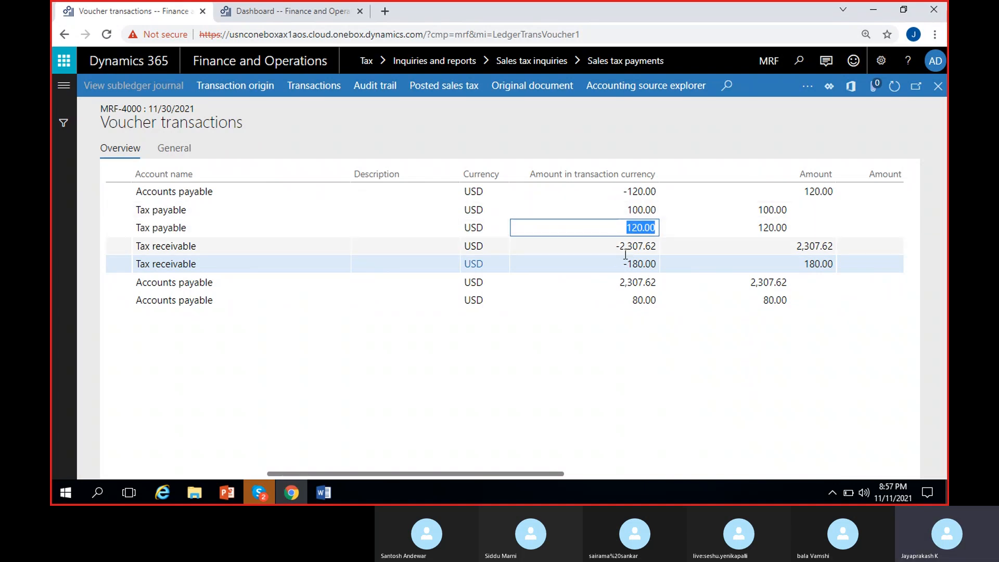
{"action": "left_click", "coordinate": [616, 281]}
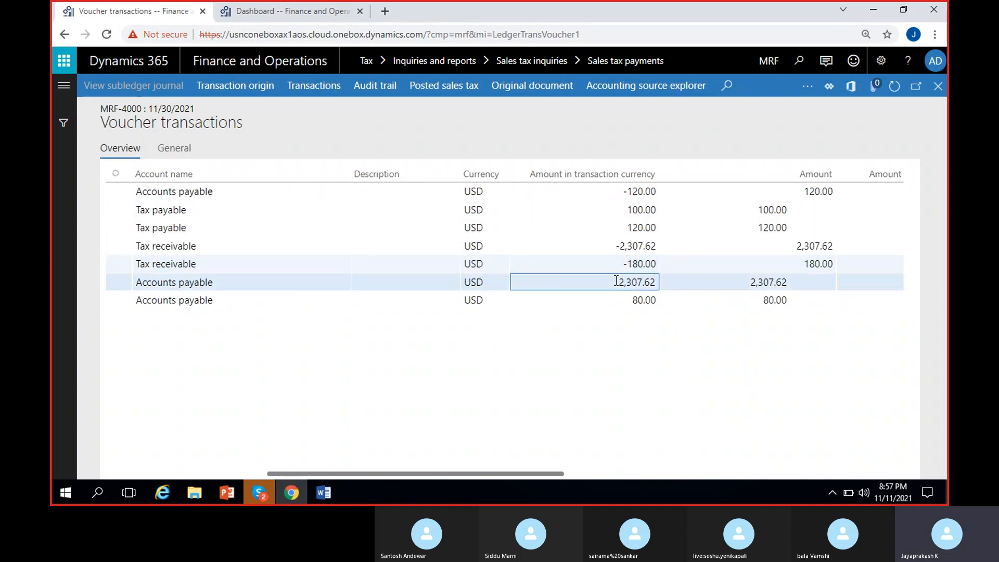
{"action": "left_click", "coordinate": [618, 249]}
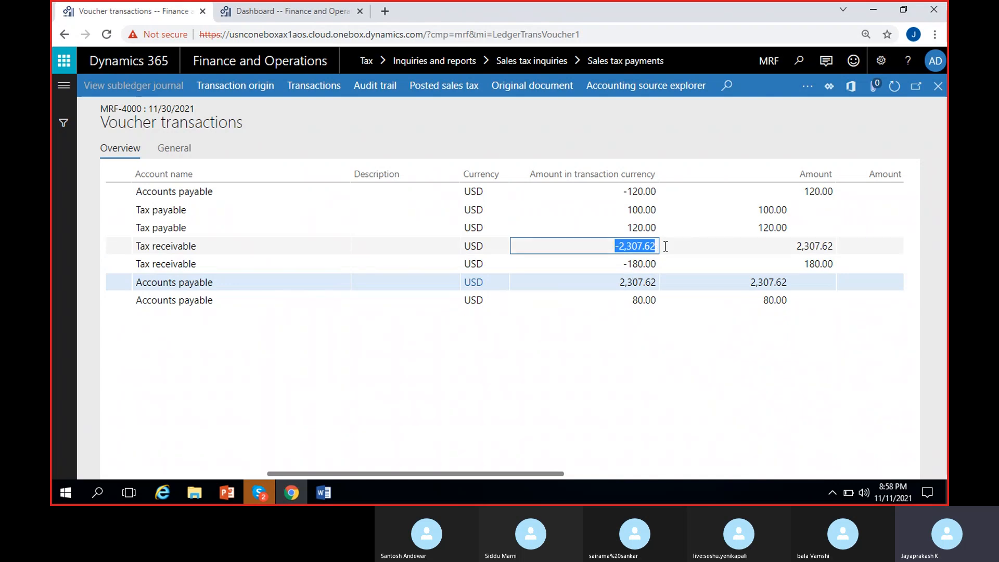
{"action": "left_click", "coordinate": [631, 283]}
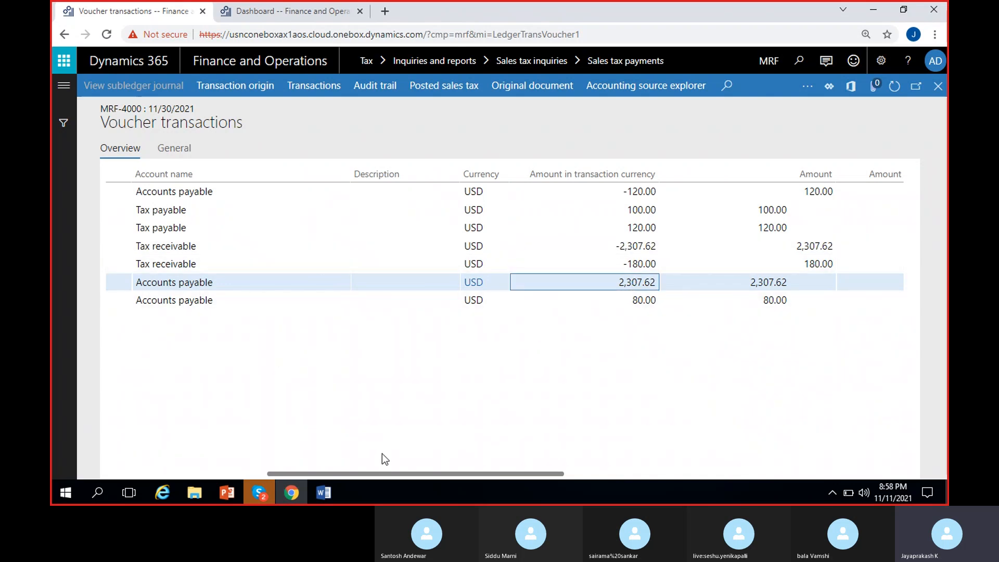
- Match the tax receivable line of dimension 203 to its accounts payable line and check the dimension 101 tax payable line
{"action": "left_click_drag", "start_coordinate": [382, 473], "coordinate": [302, 471]}
{"action": "left_click", "coordinate": [292, 283]}
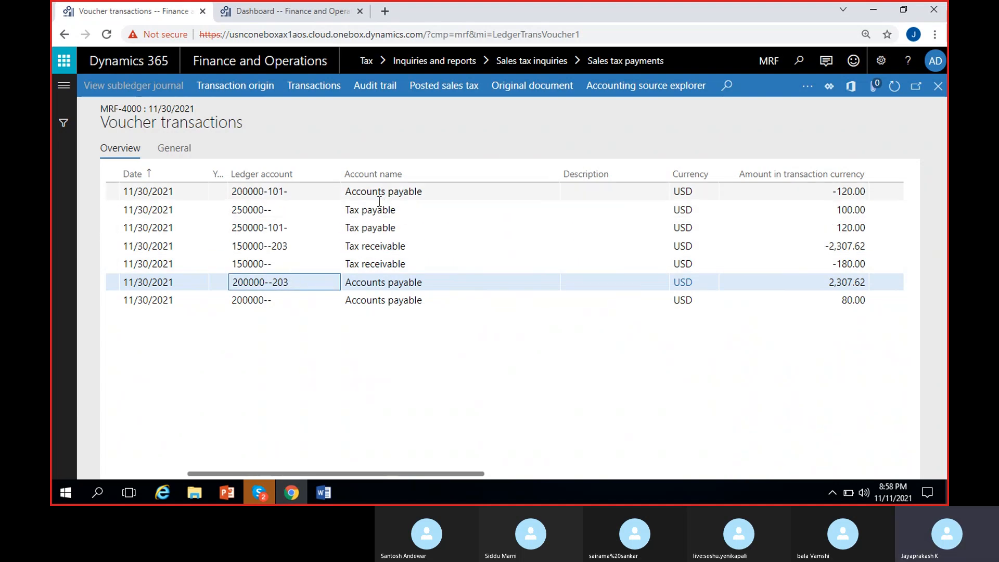
{"action": "left_click", "coordinate": [359, 249]}
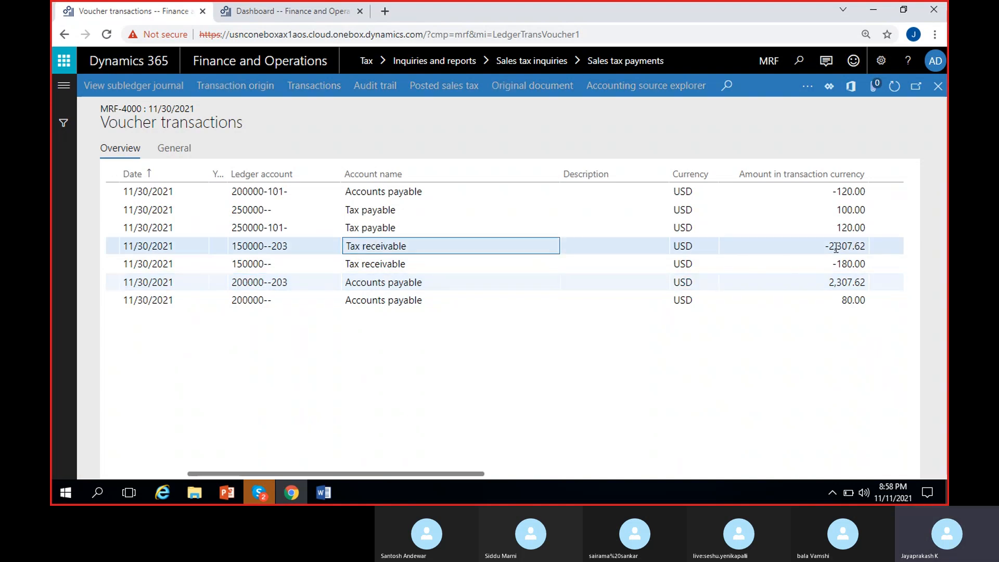
{"action": "left_click", "coordinate": [375, 283]}
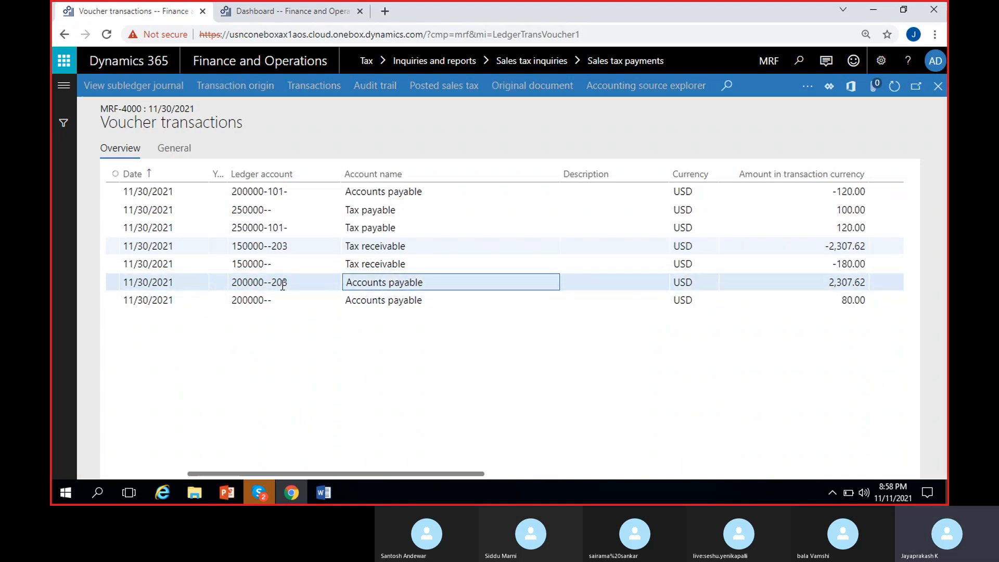
{"action": "left_click", "coordinate": [370, 247]}
{"action": "left_click", "coordinate": [375, 245]}
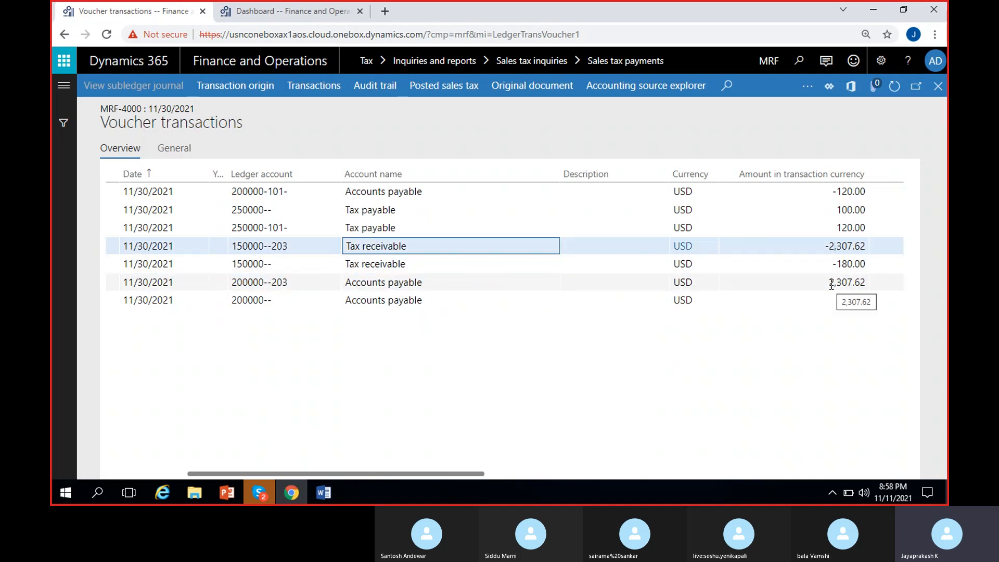
{"action": "left_click", "coordinate": [363, 232]}
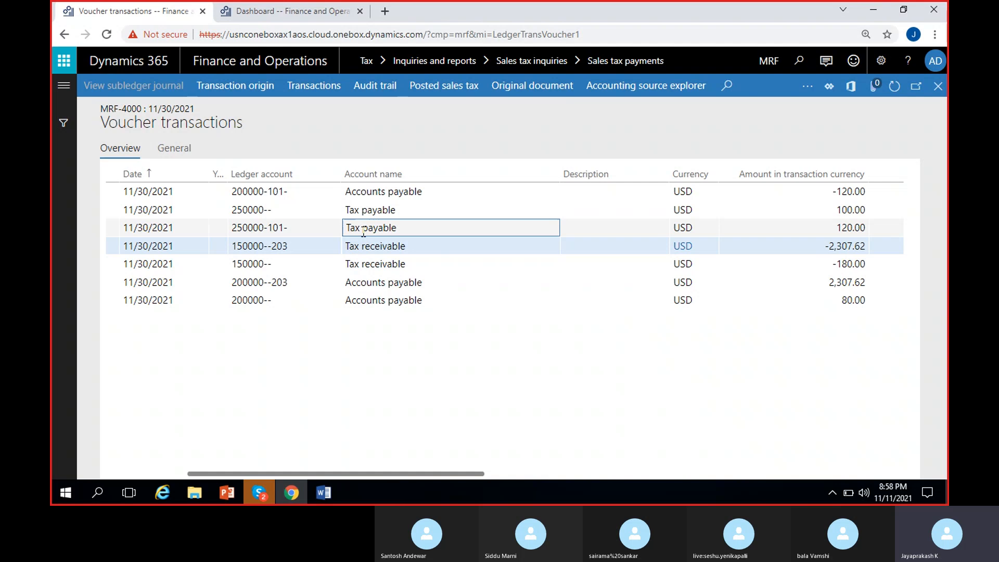
- Match the dimension 101 and undimensioned tax lines to their accounts payable lines and compare the accounts payable amounts
{"action": "left_click", "coordinate": [386, 193]}
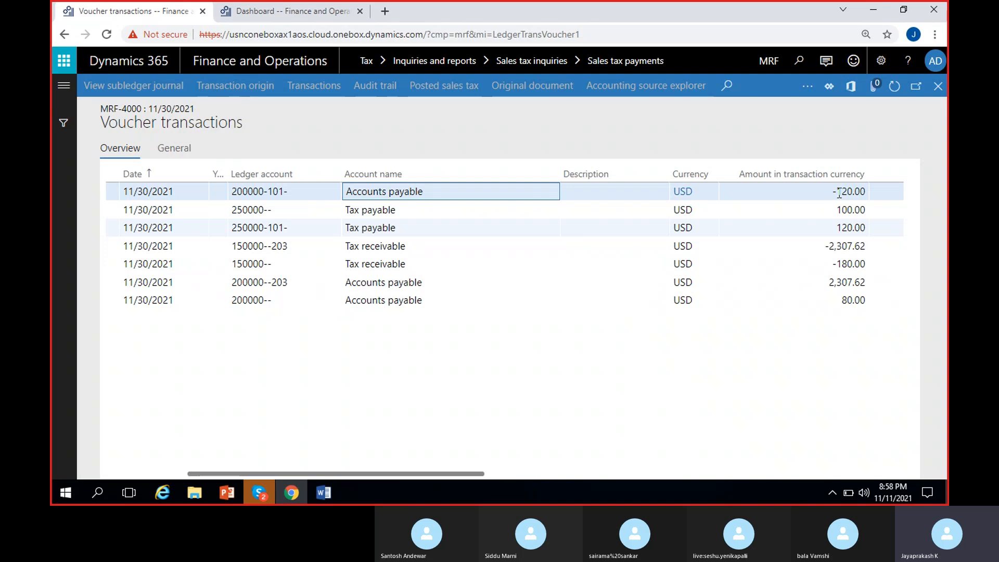
{"action": "left_click", "coordinate": [386, 229]}
{"action": "left_click", "coordinate": [390, 211]}
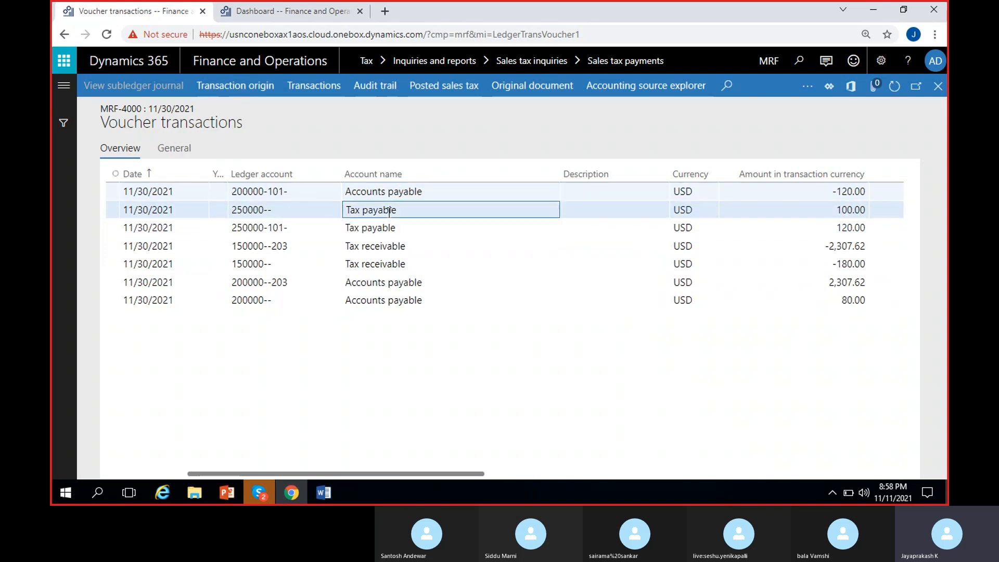
{"action": "left_click", "coordinate": [390, 263]}
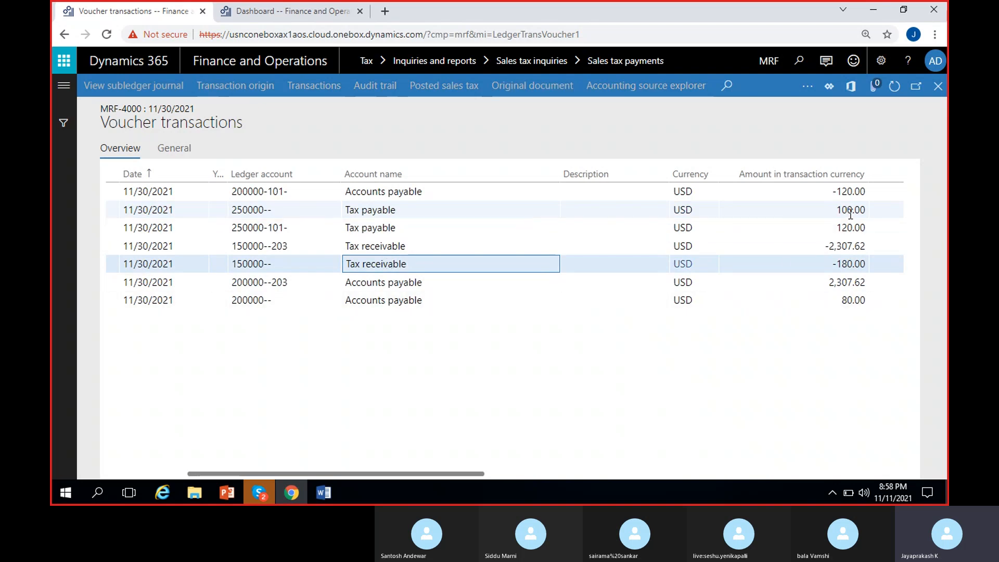
{"action": "left_click", "coordinate": [859, 300]}
{"action": "left_click", "coordinate": [261, 300]}
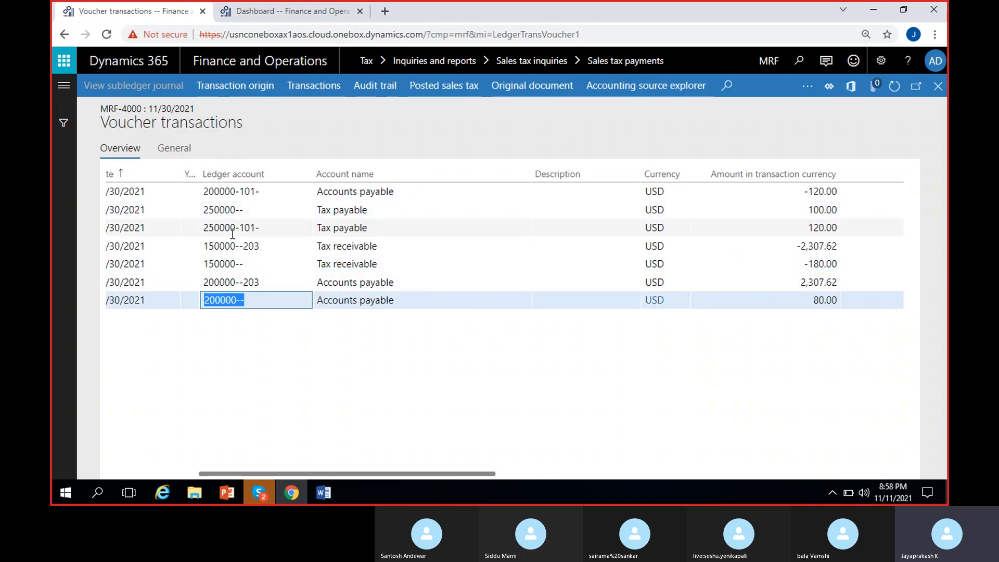
{"action": "left_click", "coordinate": [254, 302]}
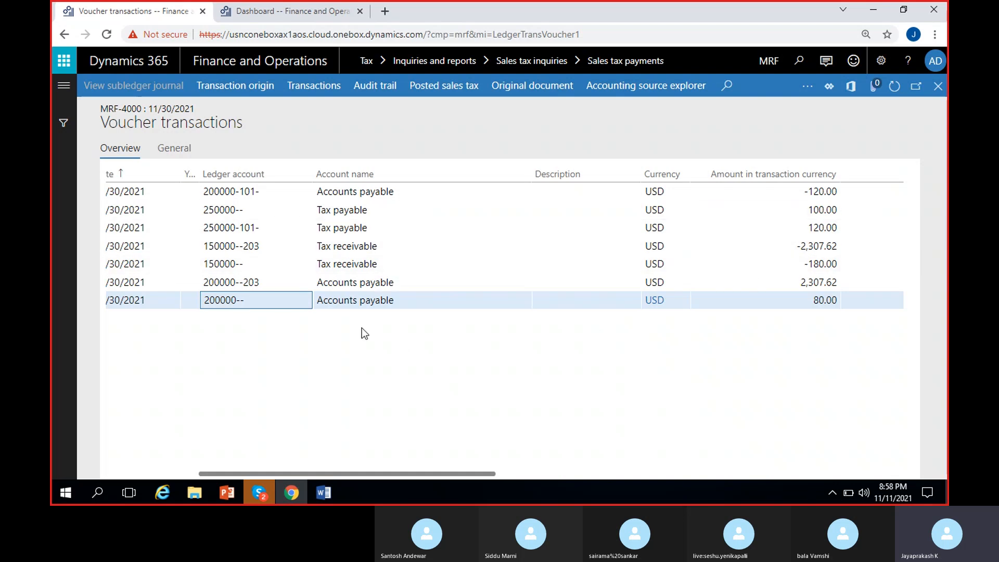
{"action": "left_click", "coordinate": [389, 193]}
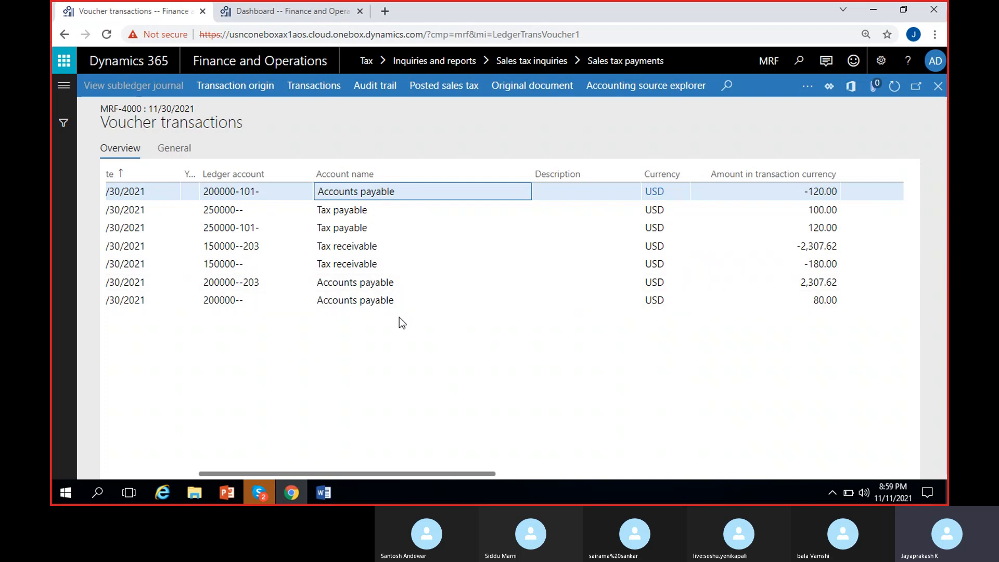
{"action": "left_click", "coordinate": [393, 283]}
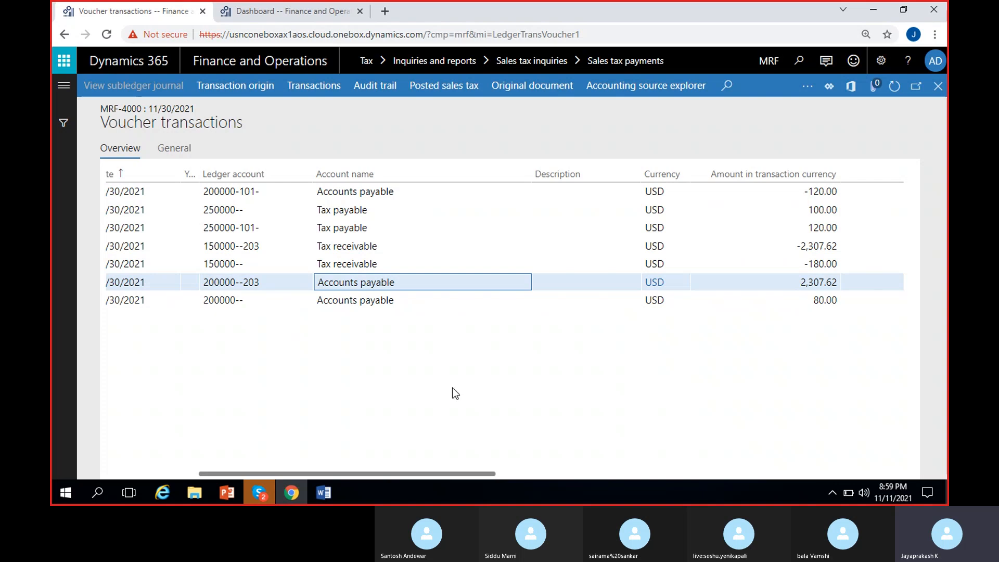
- In the other browser tab, open the Accounts payable list of all vendors and show the GST authority vendor's transactions
{"action": "left_click", "coordinate": [292, 14]}
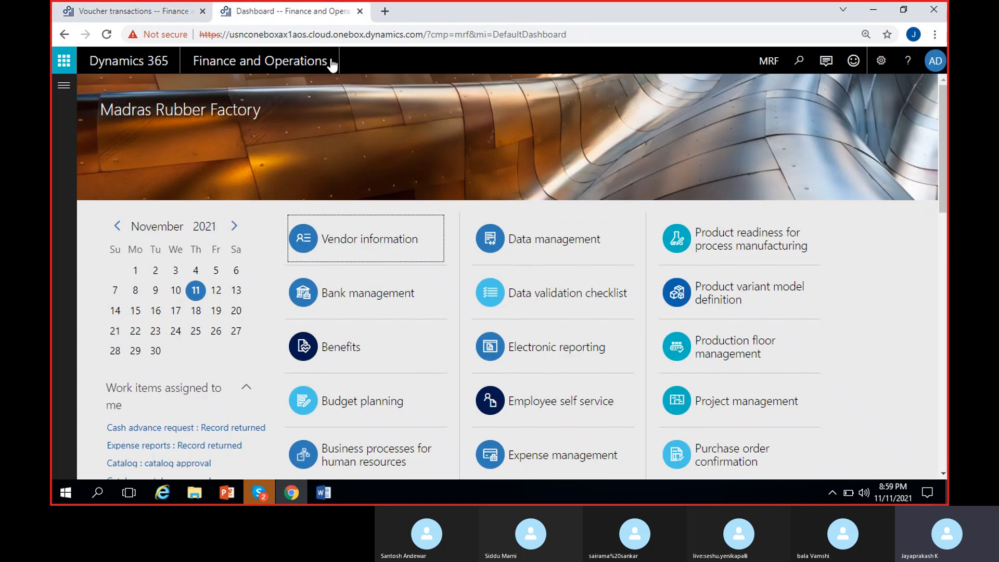
{"action": "left_click", "coordinate": [63, 85]}
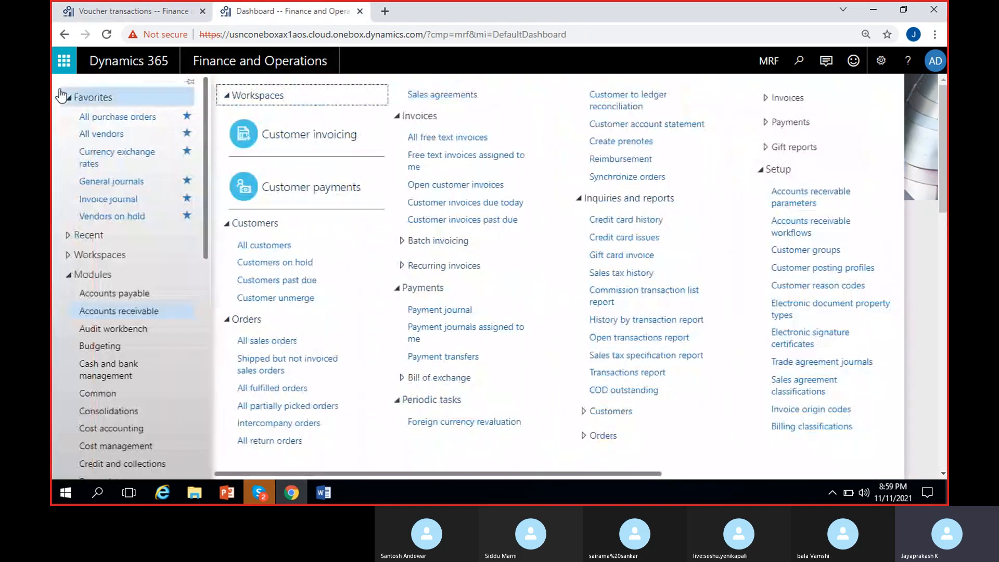
{"action": "left_click", "coordinate": [125, 294]}
{"action": "left_click", "coordinate": [268, 245]}
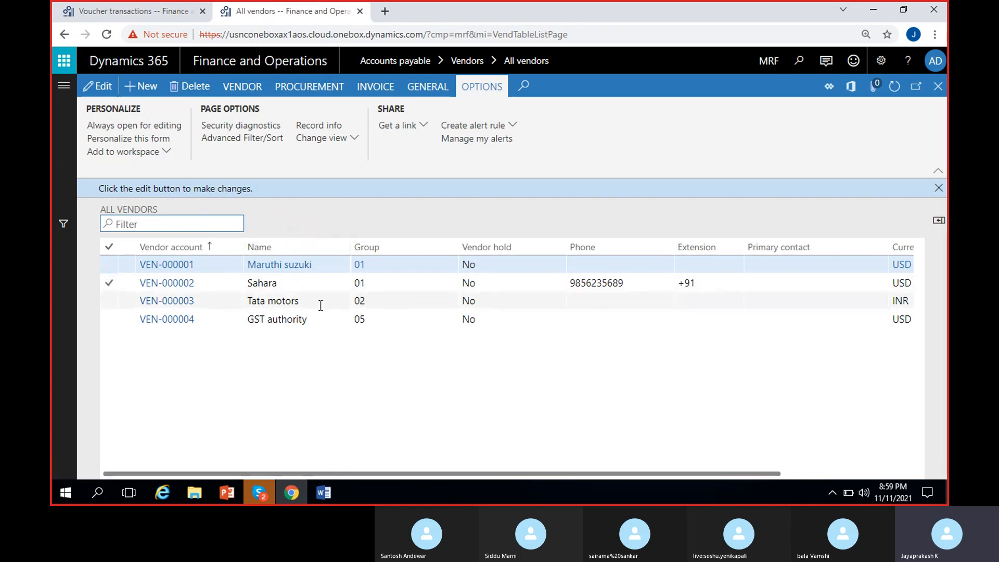
{"action": "left_click", "coordinate": [320, 323]}
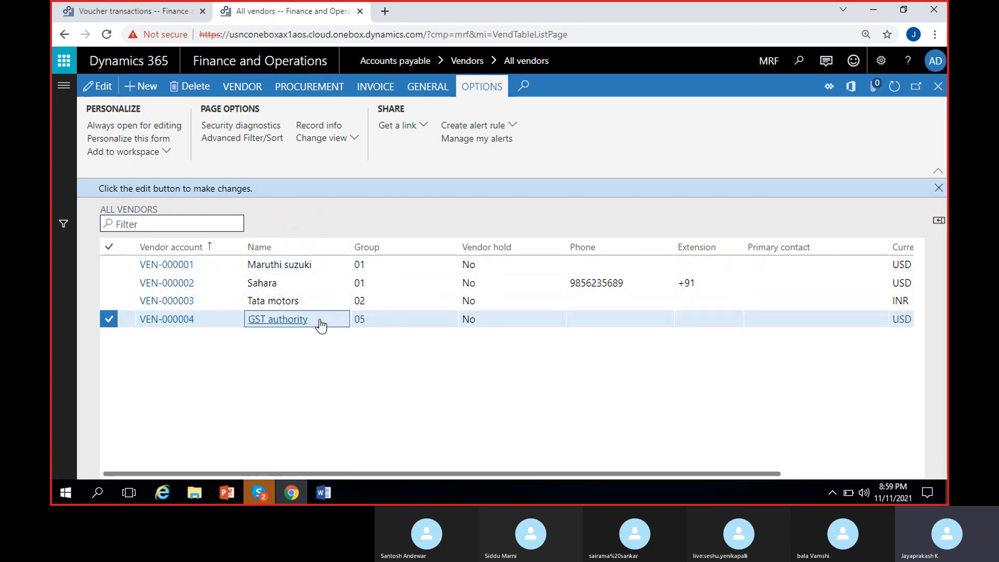
{"action": "left_click", "coordinate": [939, 188]}
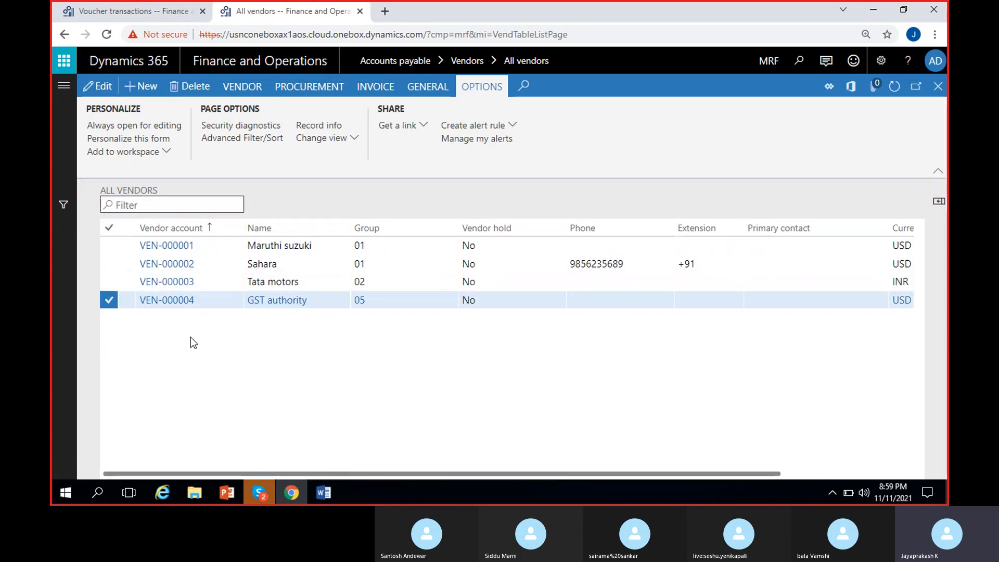
{"action": "left_click", "coordinate": [240, 88]}
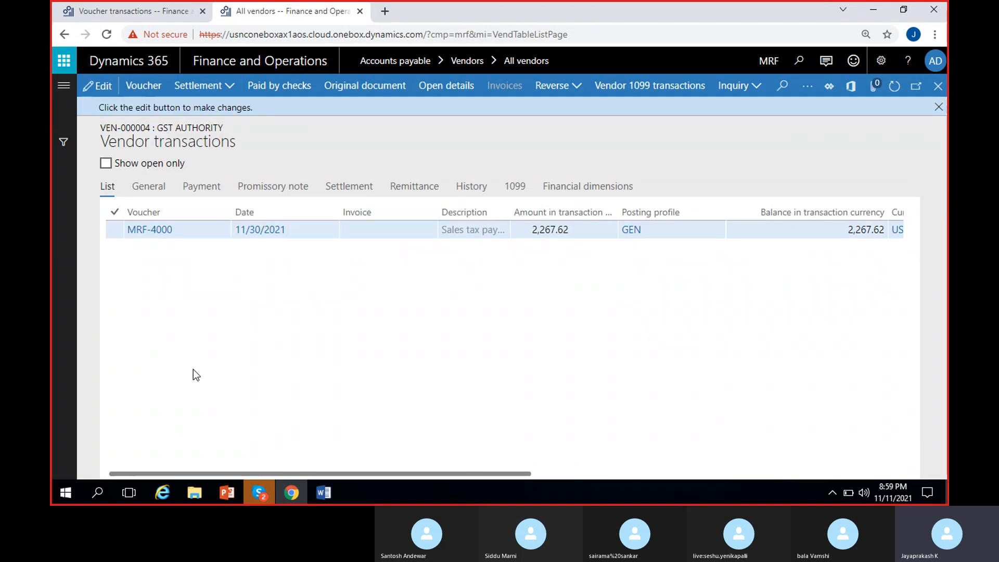
- Examine the GST authority transaction's amount, posting profile, balance and currency
{"action": "left_click", "coordinate": [344, 231]}
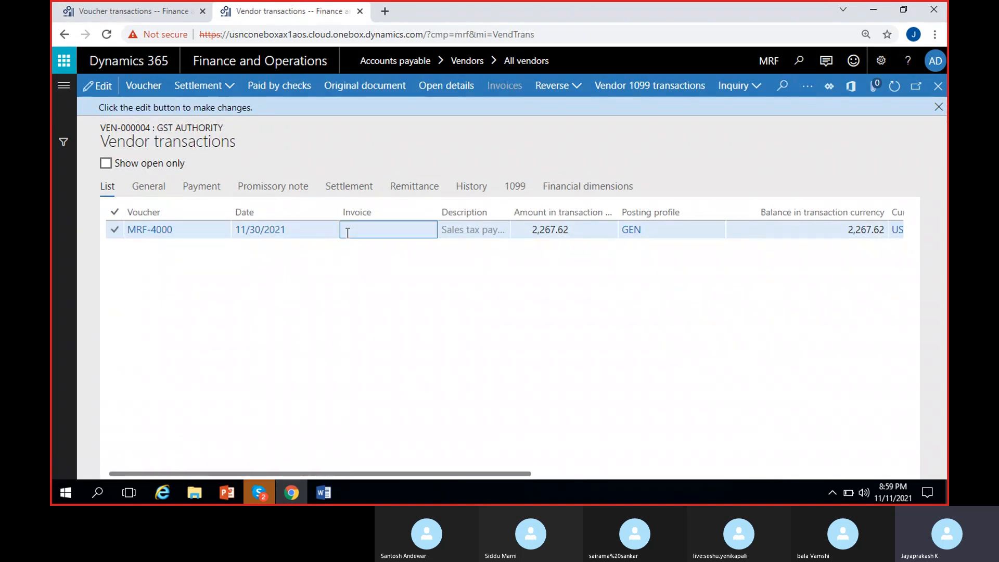
{"action": "left_click", "coordinate": [935, 110]}
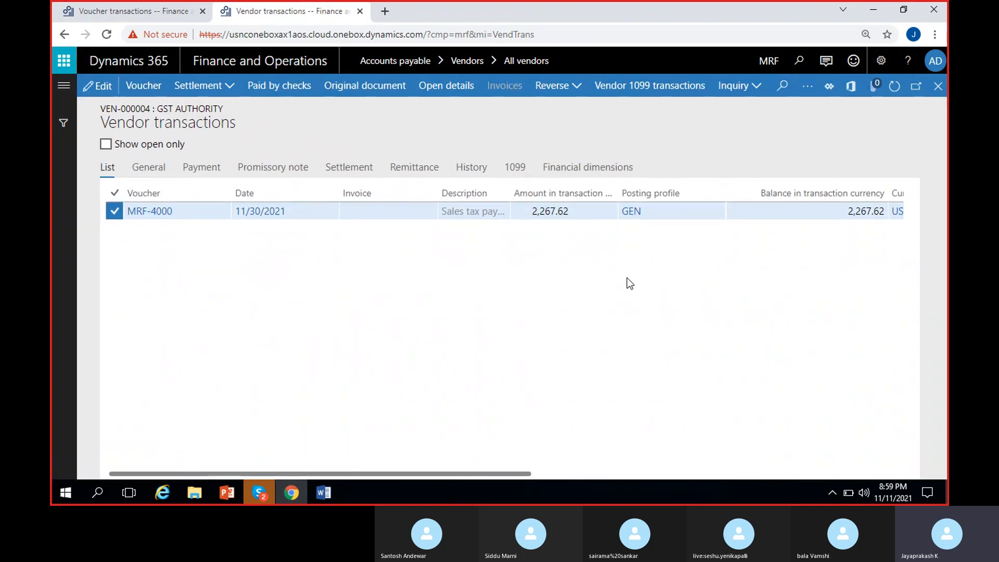
{"action": "left_click", "coordinate": [598, 214]}
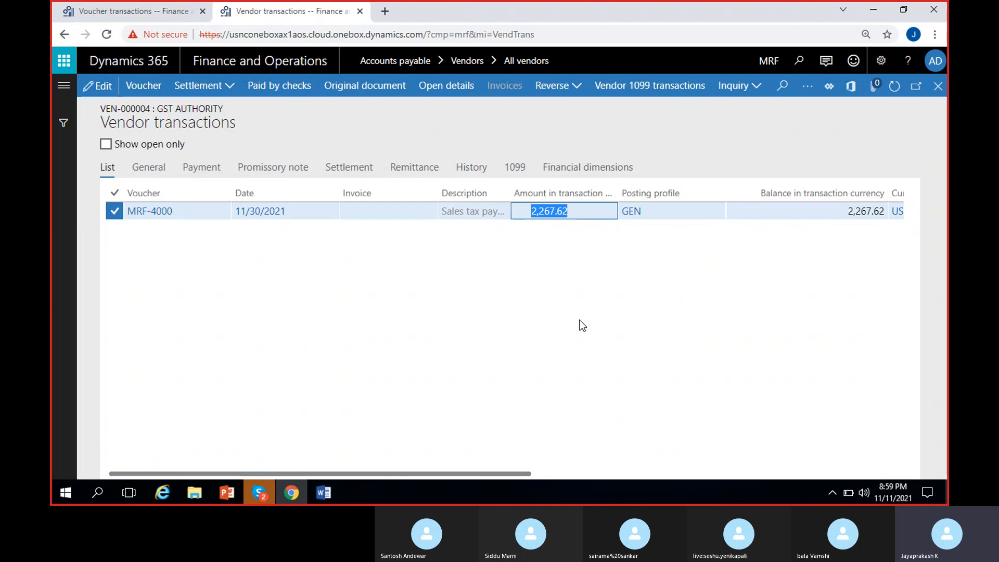
{"action": "scroll", "coordinate": [591, 314], "scroll_direction": "right", "scroll_amount": 2}
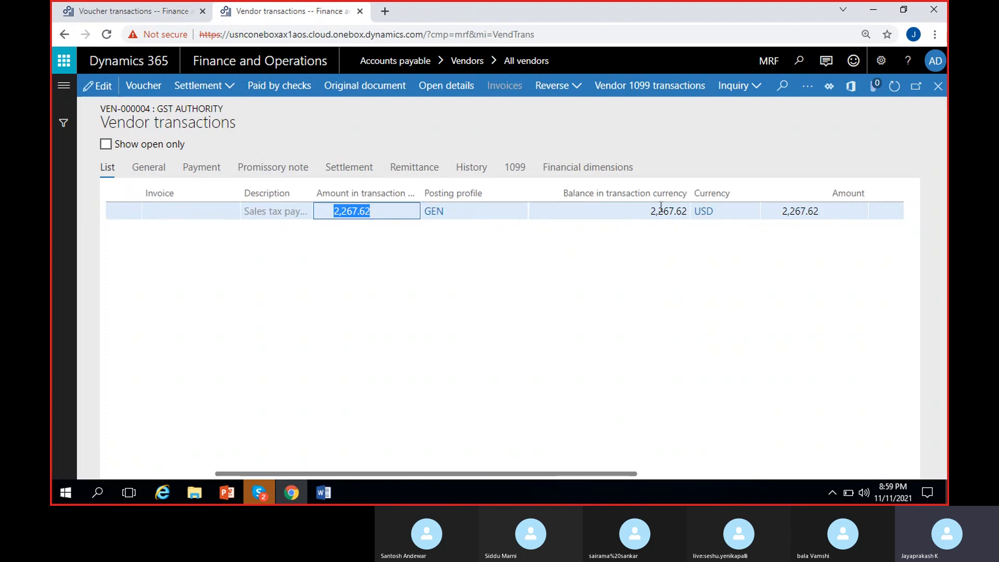
{"action": "scroll", "coordinate": [695, 266], "scroll_direction": "right", "scroll_amount": 2}
{"action": "scroll", "coordinate": [574, 280], "scroll_direction": "left", "scroll_amount": 4}
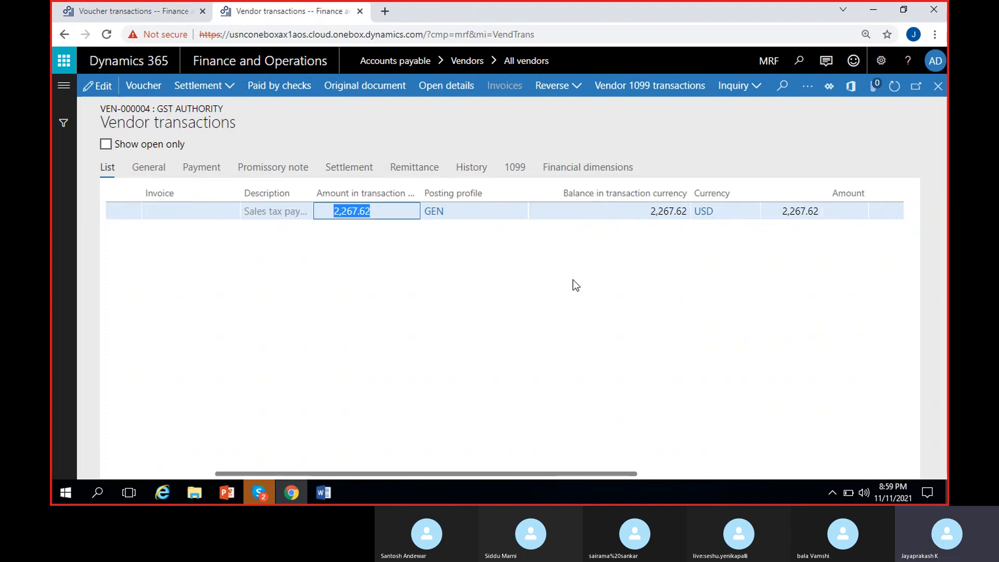
- Widen the Description column to show its full text and check the sales tax payment's amount in transaction currency
{"action": "left_click_drag", "start_coordinate": [505, 208], "coordinate": [547, 208]}
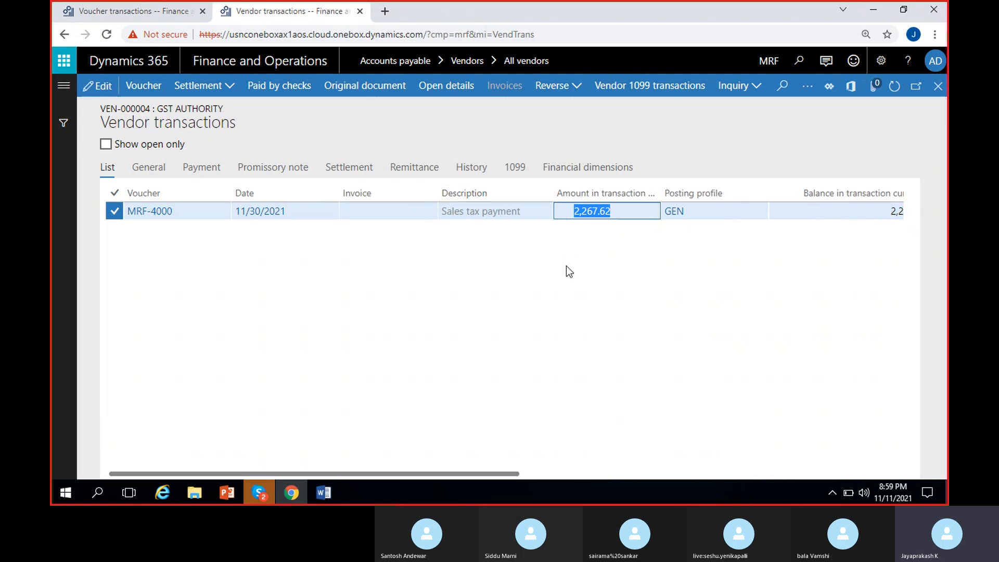
{"action": "left_click", "coordinate": [558, 240]}
{"action": "left_click", "coordinate": [572, 216]}
{"action": "double_click", "coordinate": [572, 215]}
{"action": "left_click", "coordinate": [620, 274]}
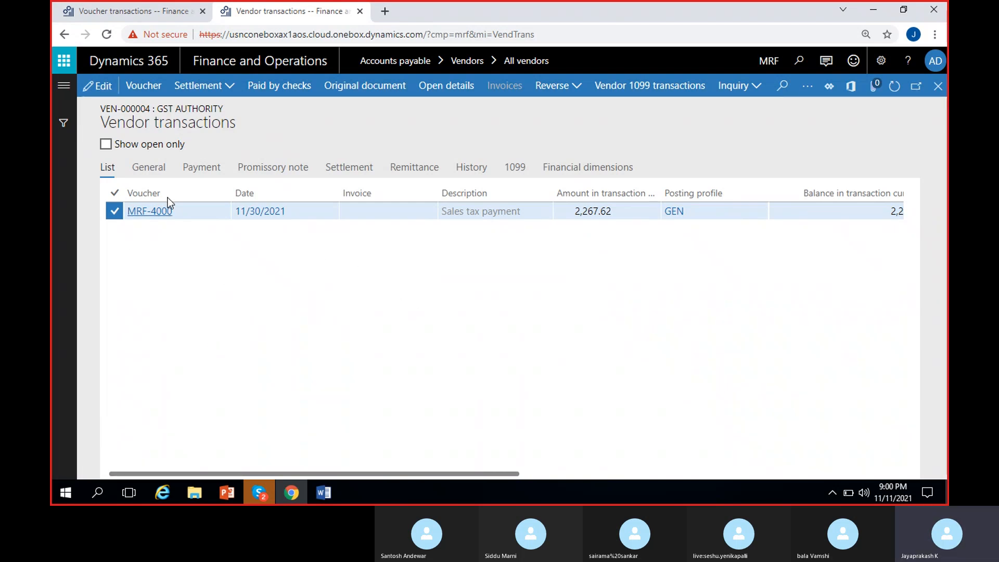
- View the ledger lines of the sales tax payment's voucher and return to the GST authority's vendor transactions
{"action": "left_click", "coordinate": [134, 89]}
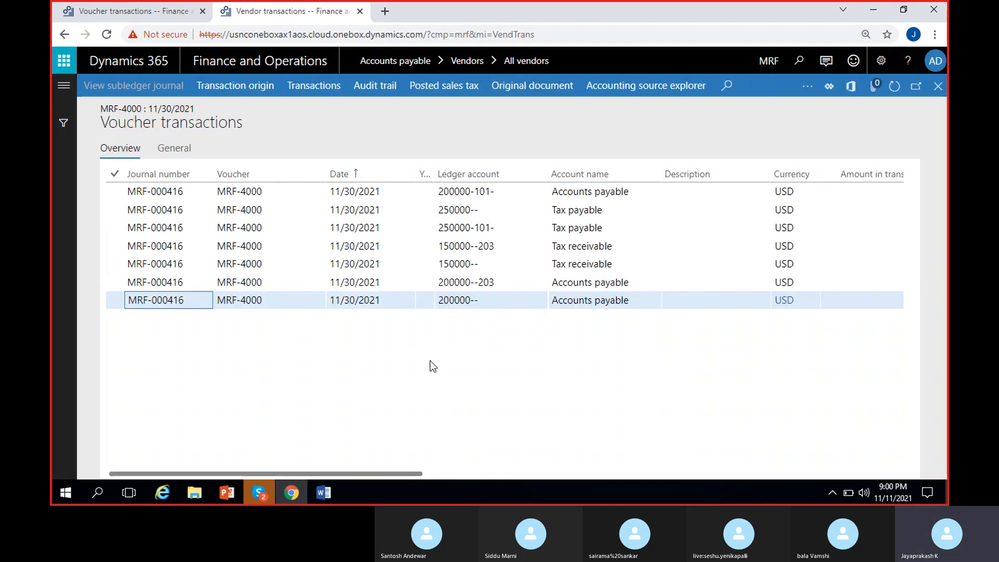
{"action": "left_click", "coordinate": [939, 86]}
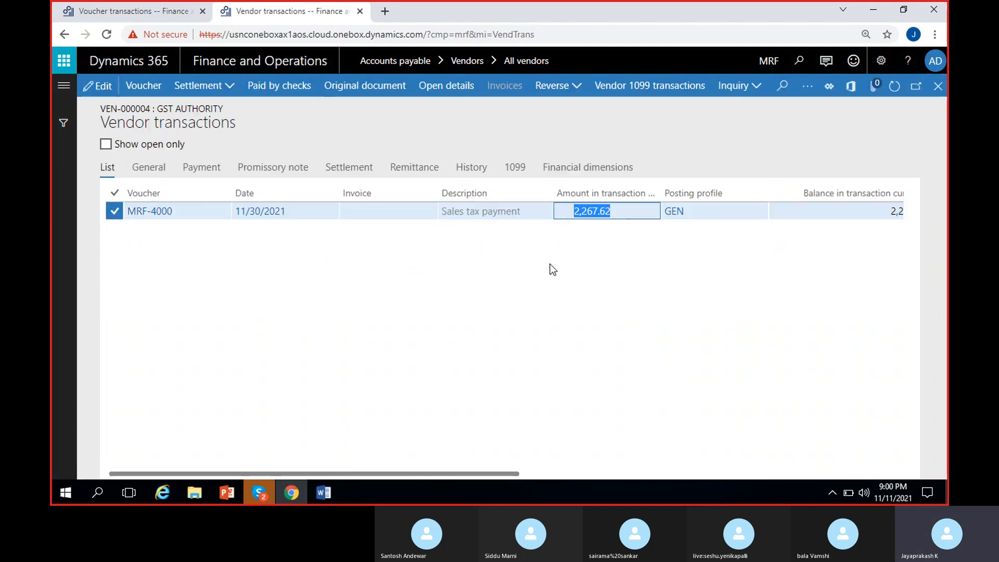
{"action": "left_click", "coordinate": [576, 317]}
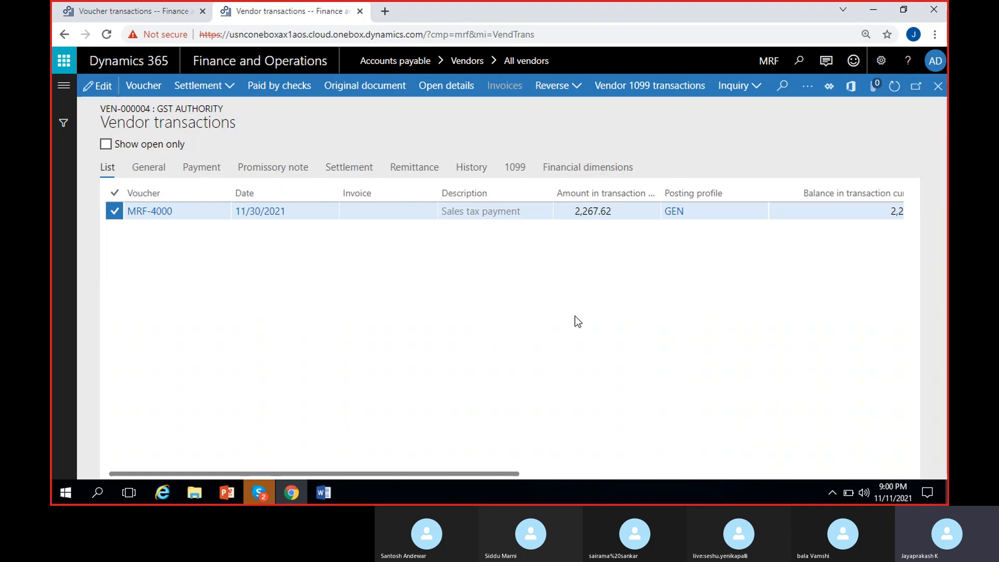
- Recheck the sales tax payment's transaction amount and close the vendor transactions to return to the vendor list
{"action": "scroll", "coordinate": [576, 316], "scroll_direction": "right", "scroll_amount": 2}
{"action": "scroll", "coordinate": [575, 321], "scroll_direction": "left", "scroll_amount": 2}
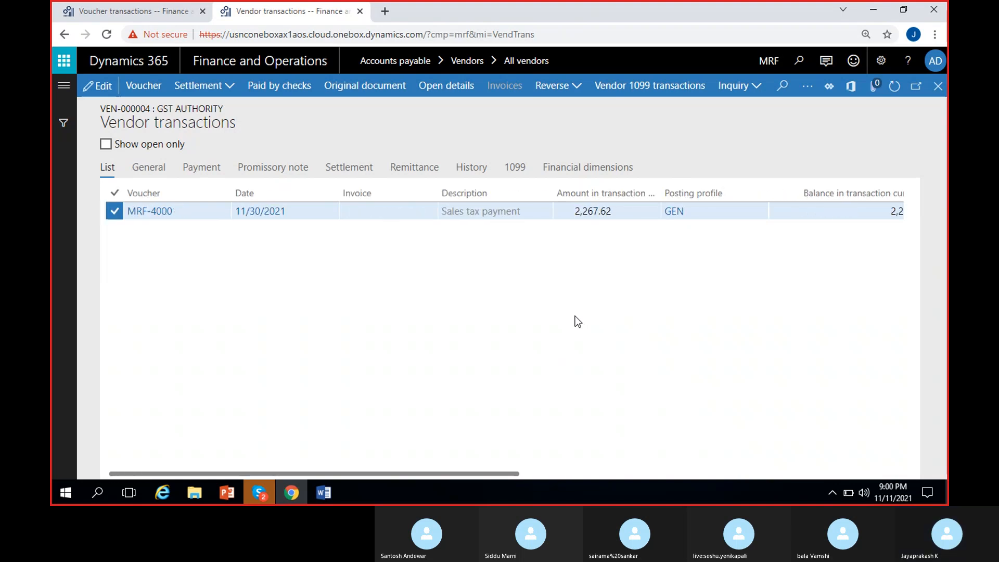
{"action": "left_click", "coordinate": [605, 208]}
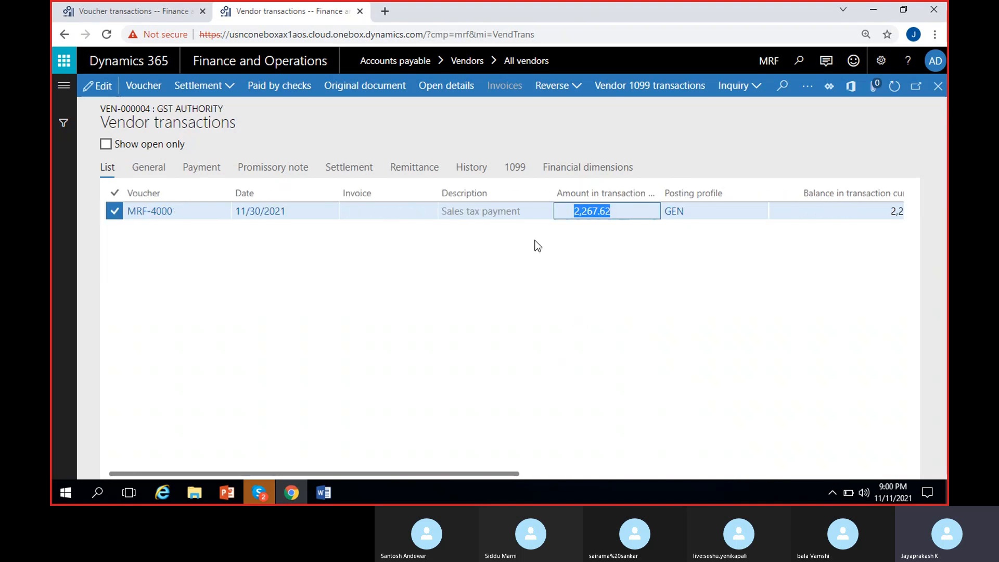
{"action": "left_click", "coordinate": [596, 245]}
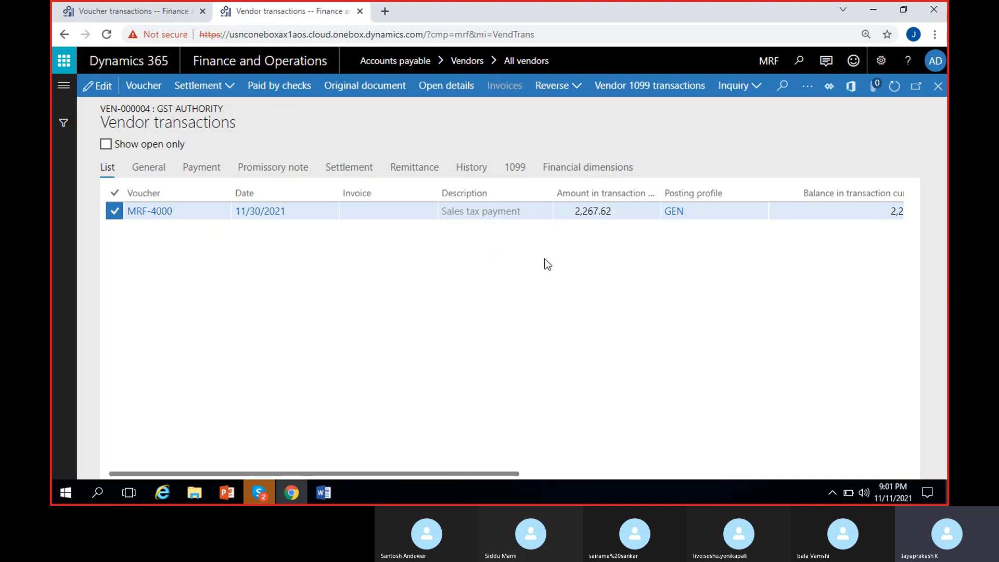
{"action": "left_click", "coordinate": [930, 93]}
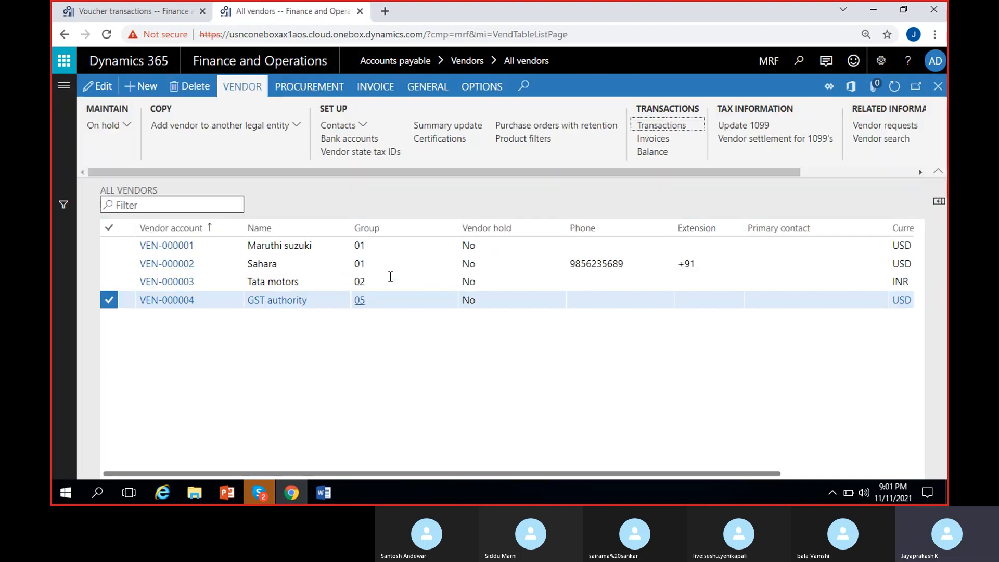